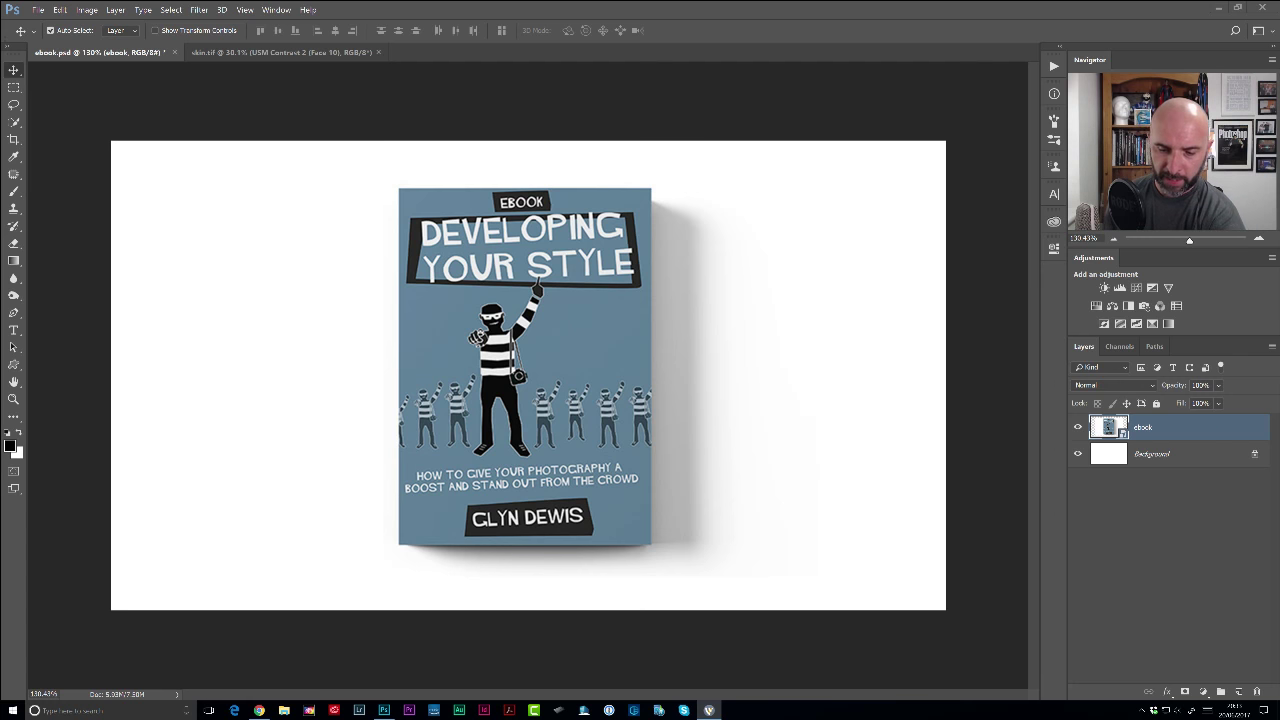
# Bring up the skin.tif document to work on the seated woman's portrait.
pyautogui.press('XF86AudioLowerVolume')
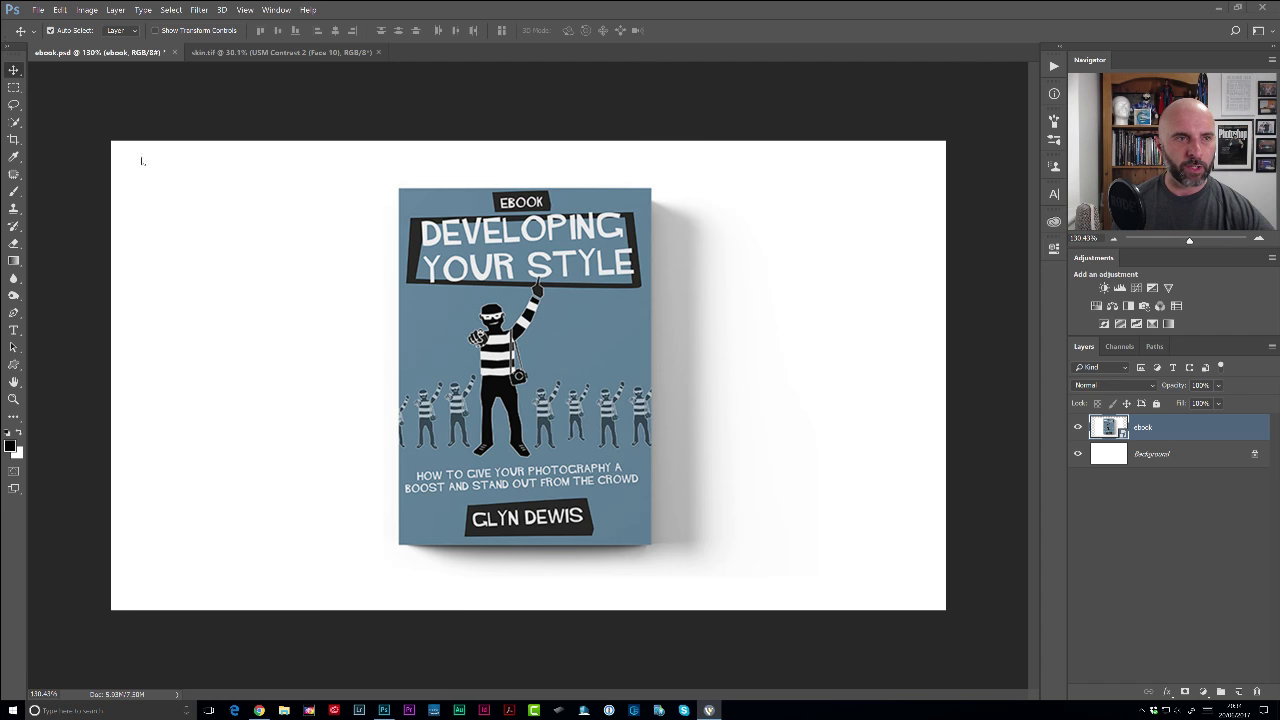
pyautogui.click(286, 52)
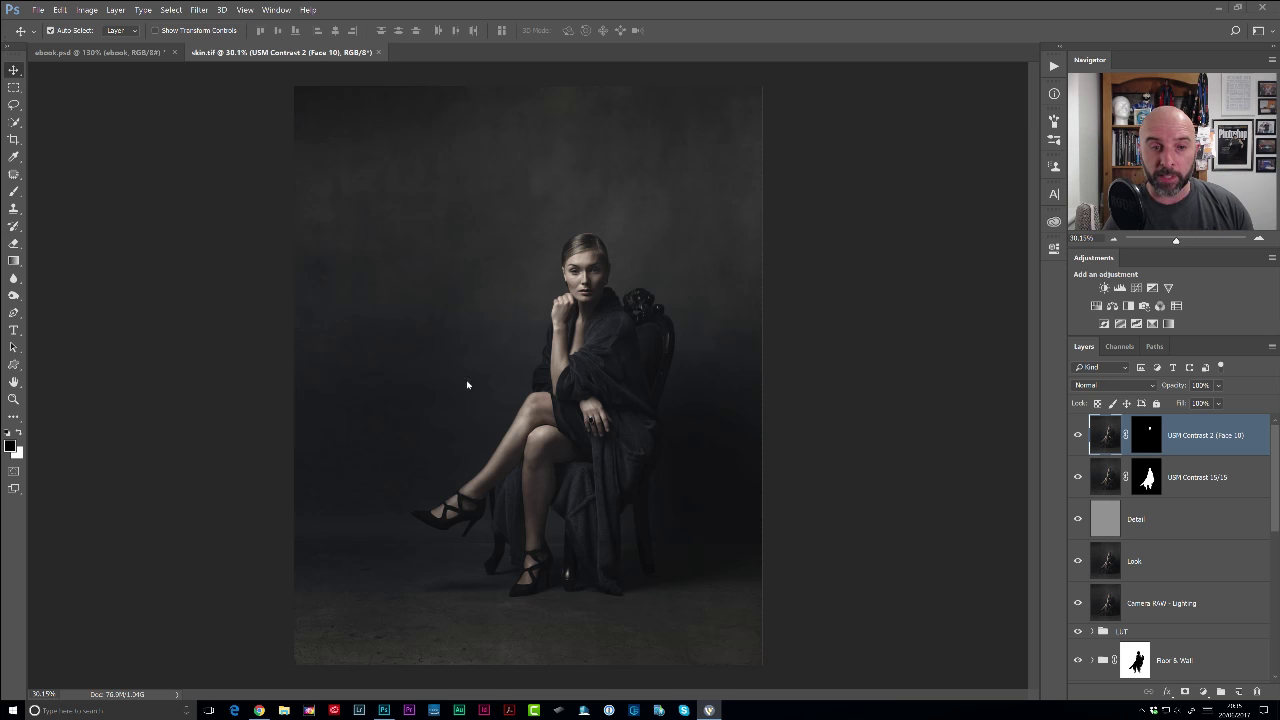
pyautogui.click(600, 290)
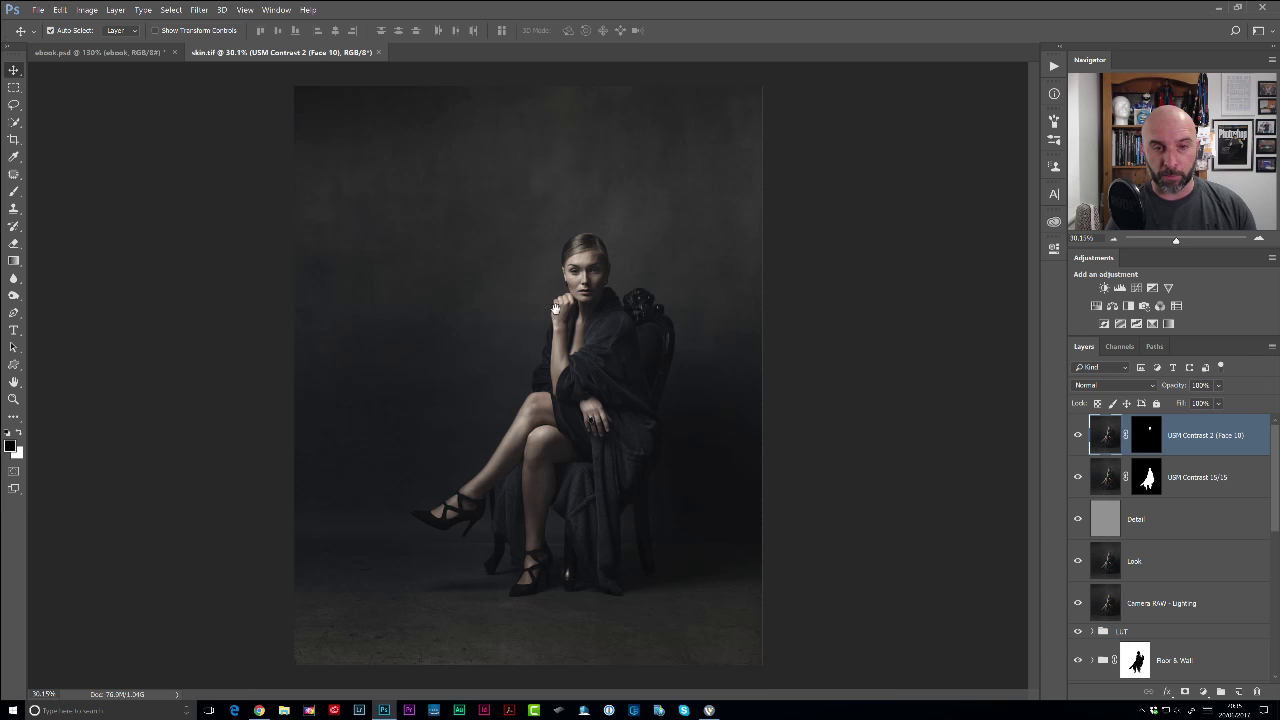
pyautogui.moveTo(577, 303); pyautogui.dragTo(633, 350)
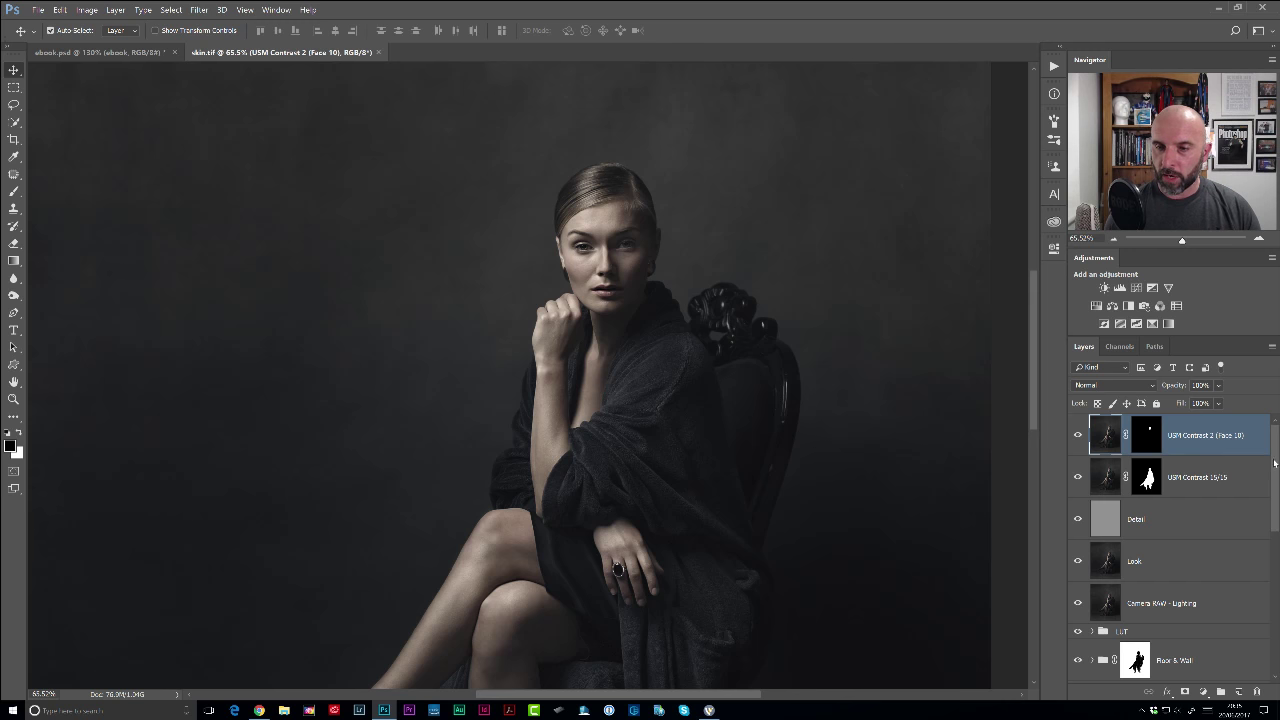
# Delete all layers from USM Contrast 2 (Face 10) down to and including Skin, leaving Remove Blemishes on top.
pyautogui.scroll(-3, 1273, 464)
pyautogui.scroll(3, 1276, 460)
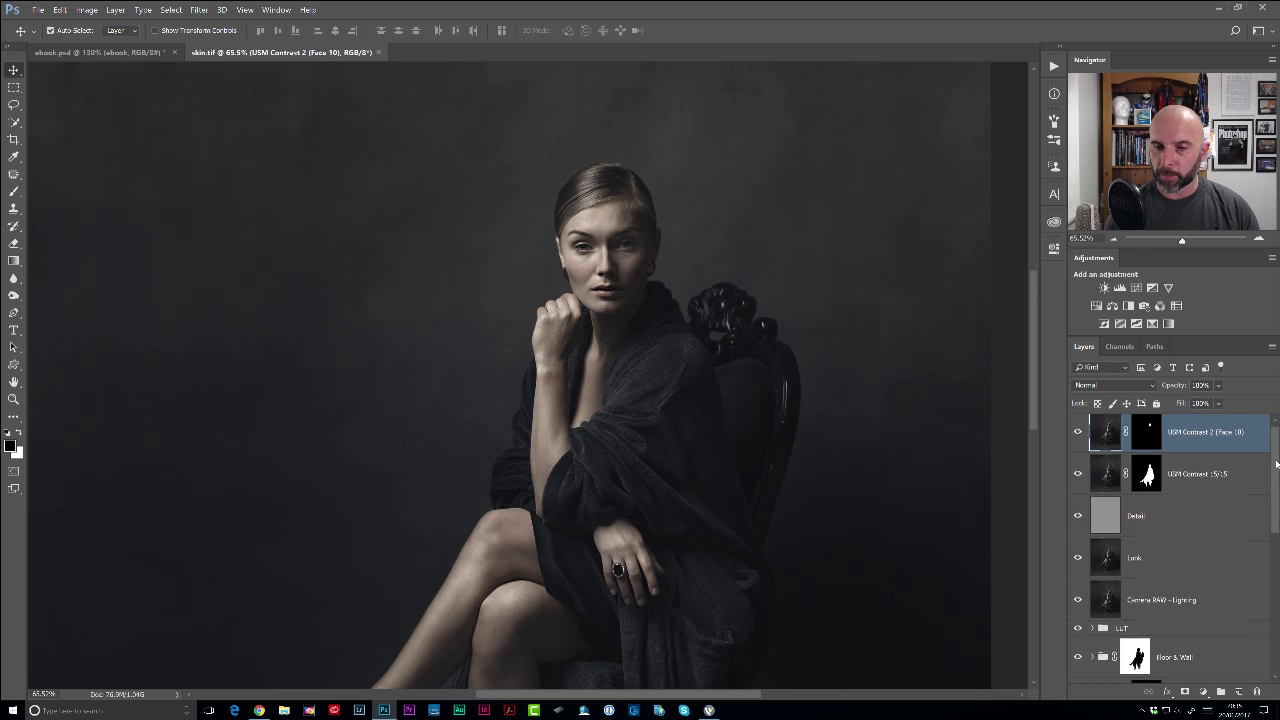
pyautogui.moveTo(1276, 465); pyautogui.dragTo(1266, 614)
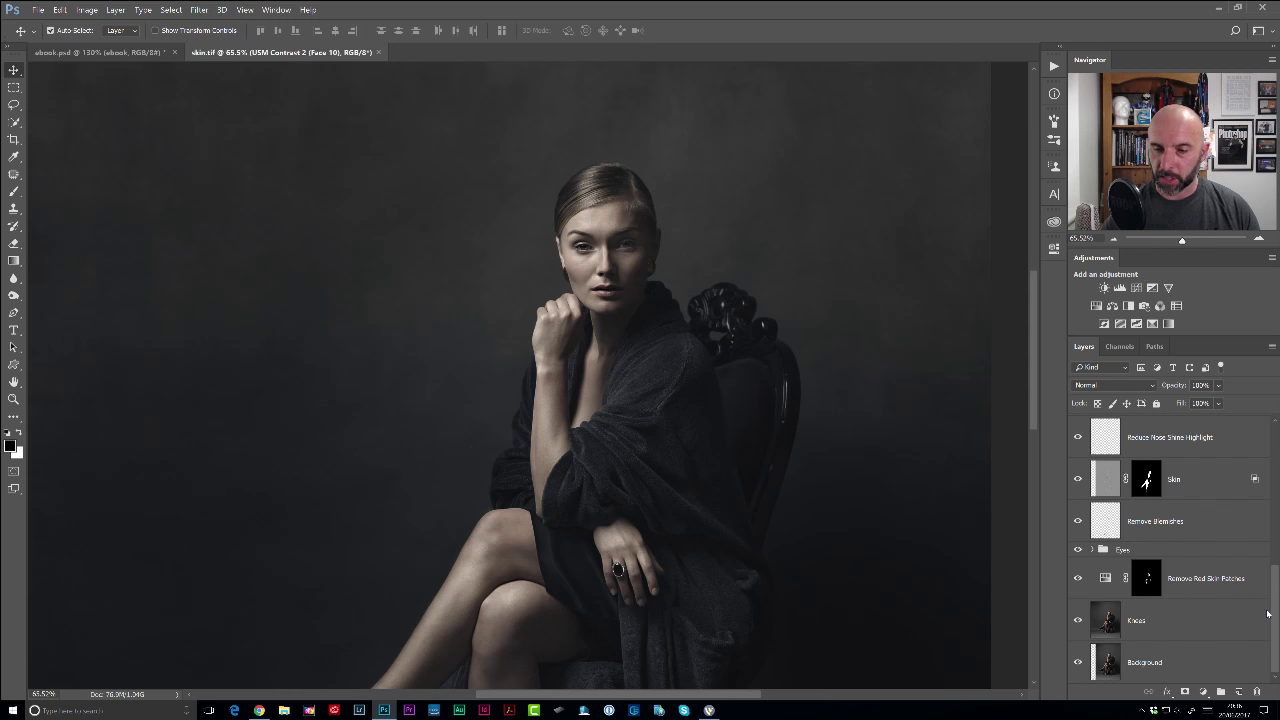
pyautogui.scroll(3, 1171, 531)
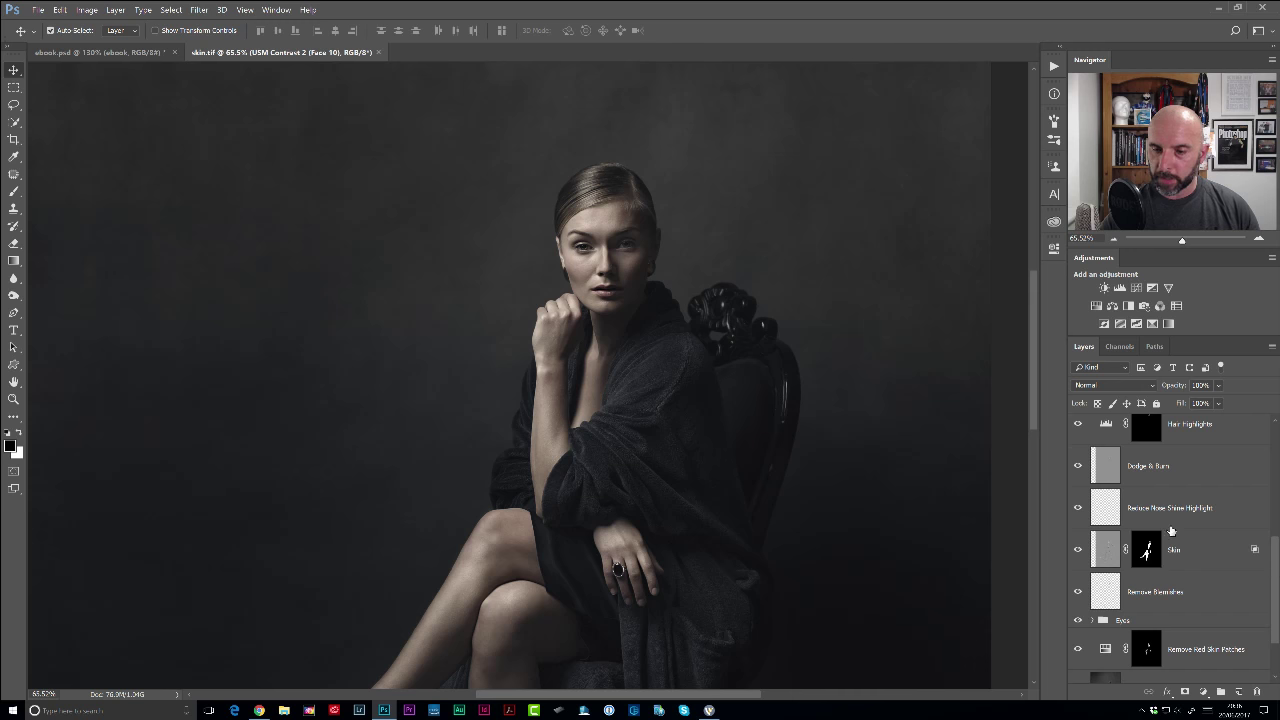
pyautogui.keyDown('shift'); pyautogui.click(1203, 556); pyautogui.keyUp('shift')
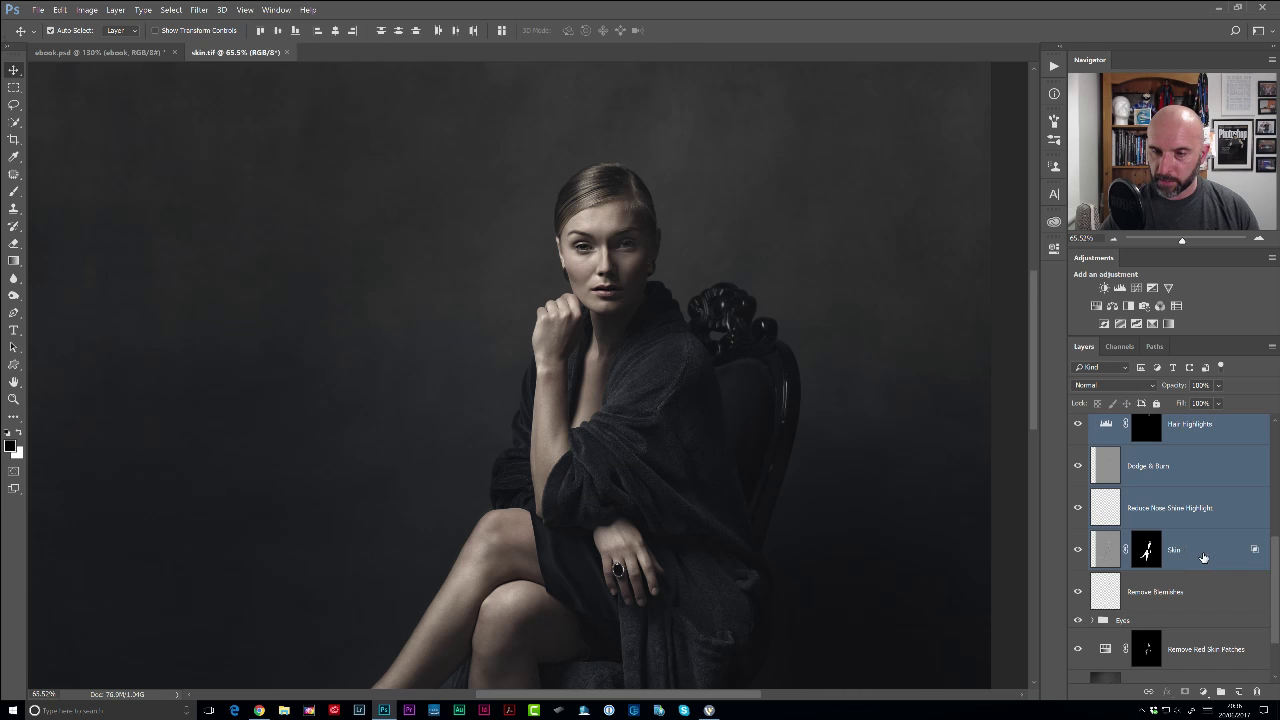
pyautogui.press('Delete')
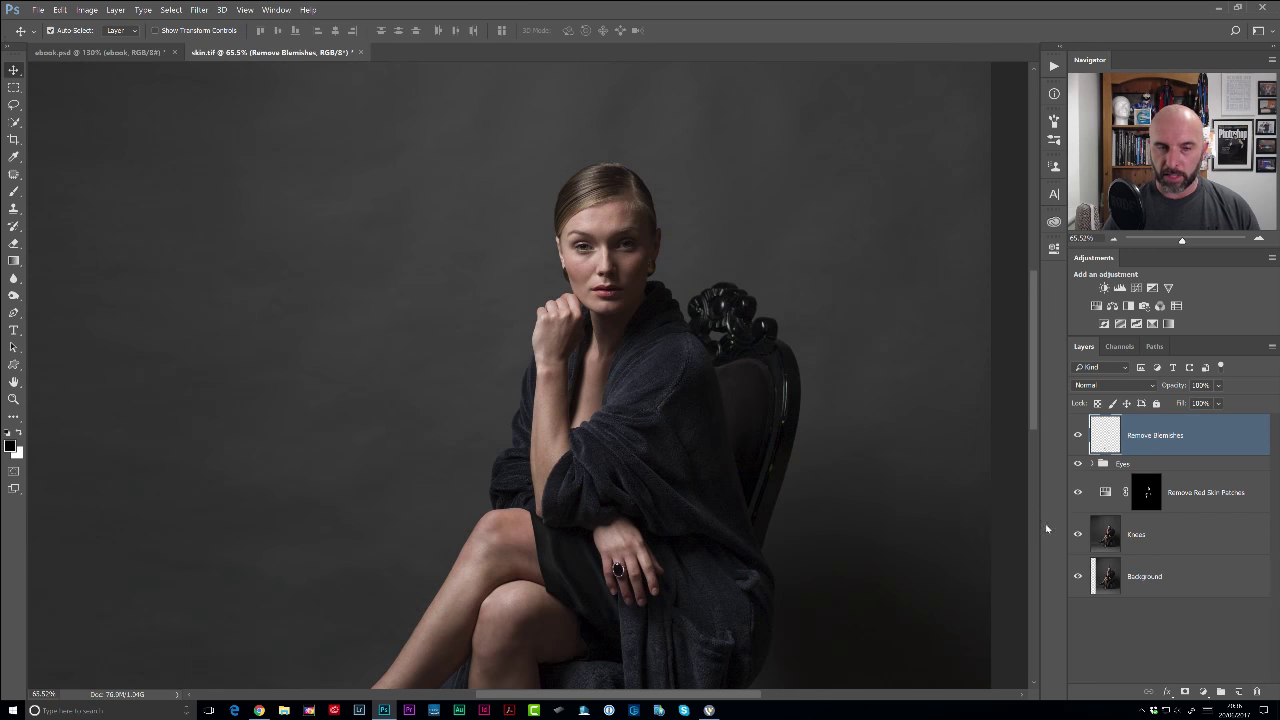
# View the saved skin softening action in the actions list and close the list again.
pyautogui.moveTo(613, 243); pyautogui.dragTo(680, 343)
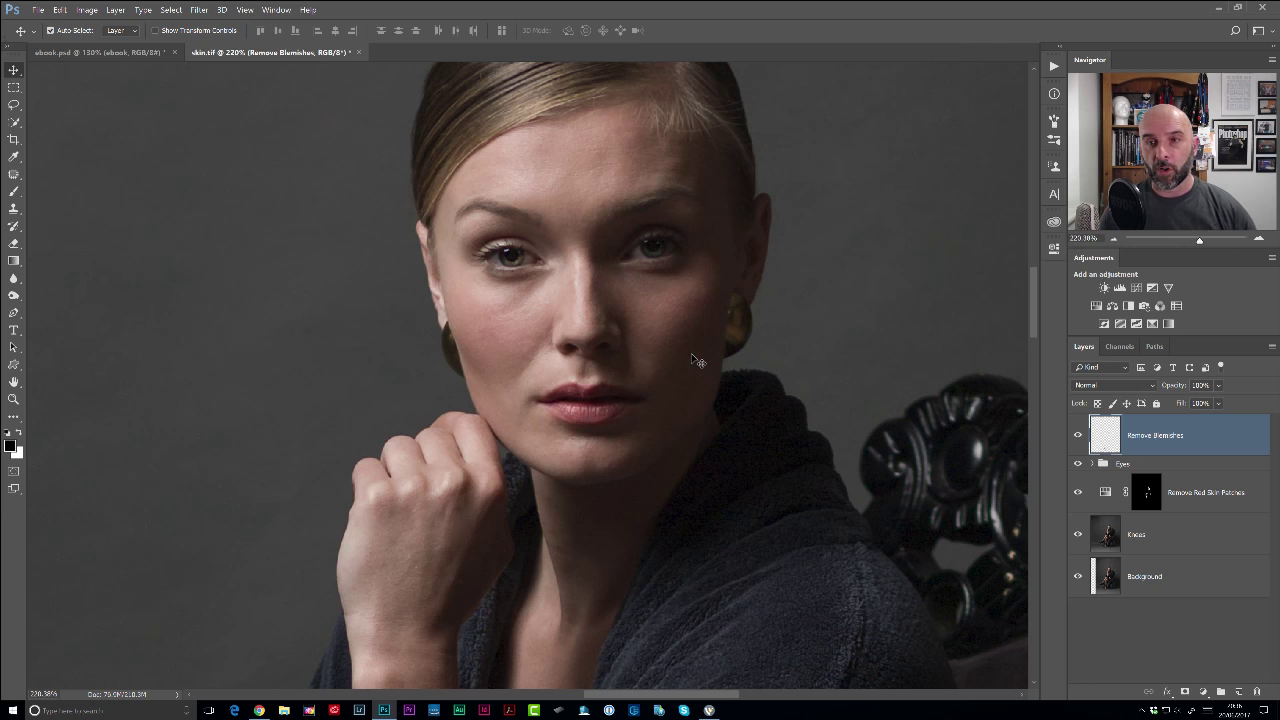
pyautogui.click(1057, 66)
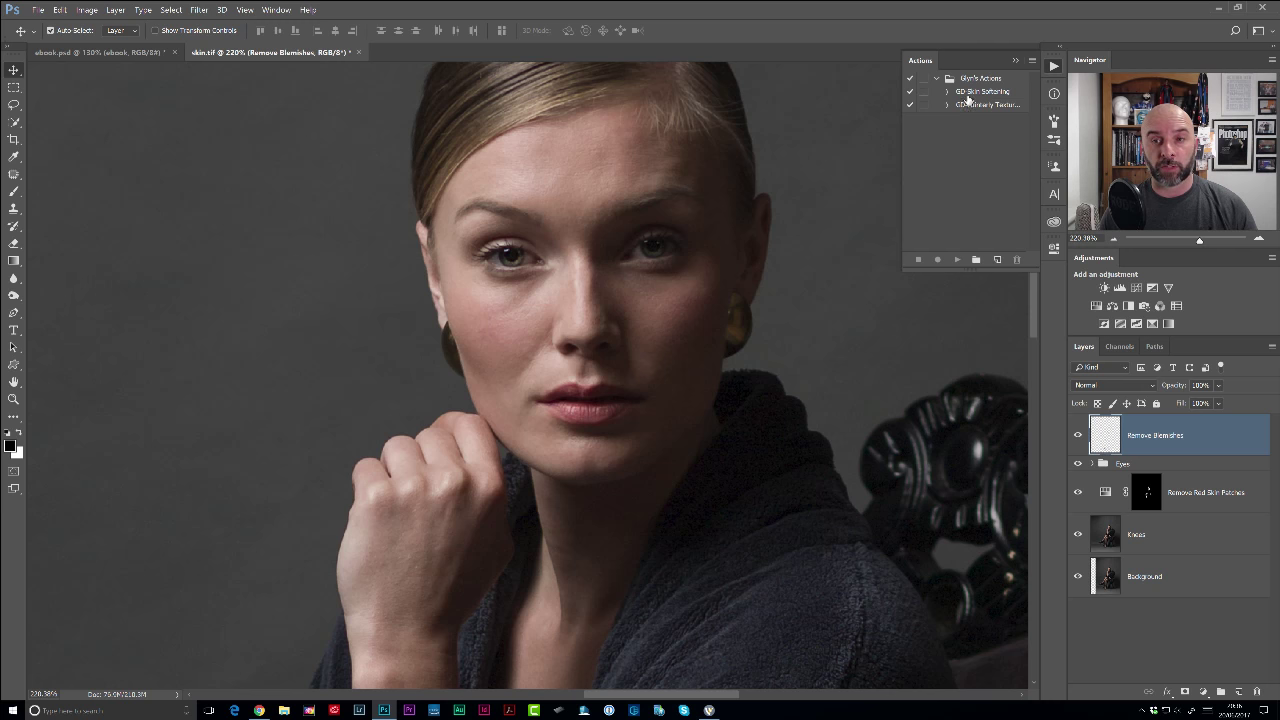
pyautogui.click(1052, 68)
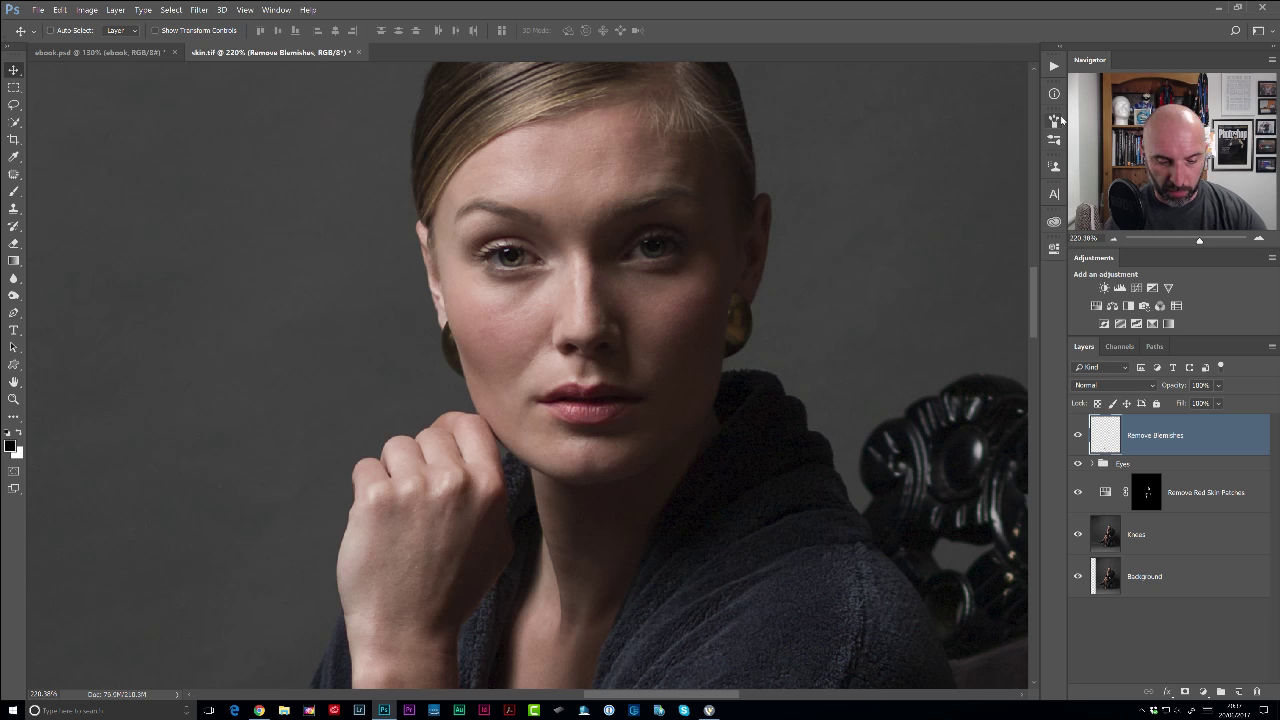
# Stamp all visible layers into a new top layer named "skin smoothing" and check it with the other layers hidden.
pyautogui.hotkey('ctrl', 'shift', 'alt', 'e')
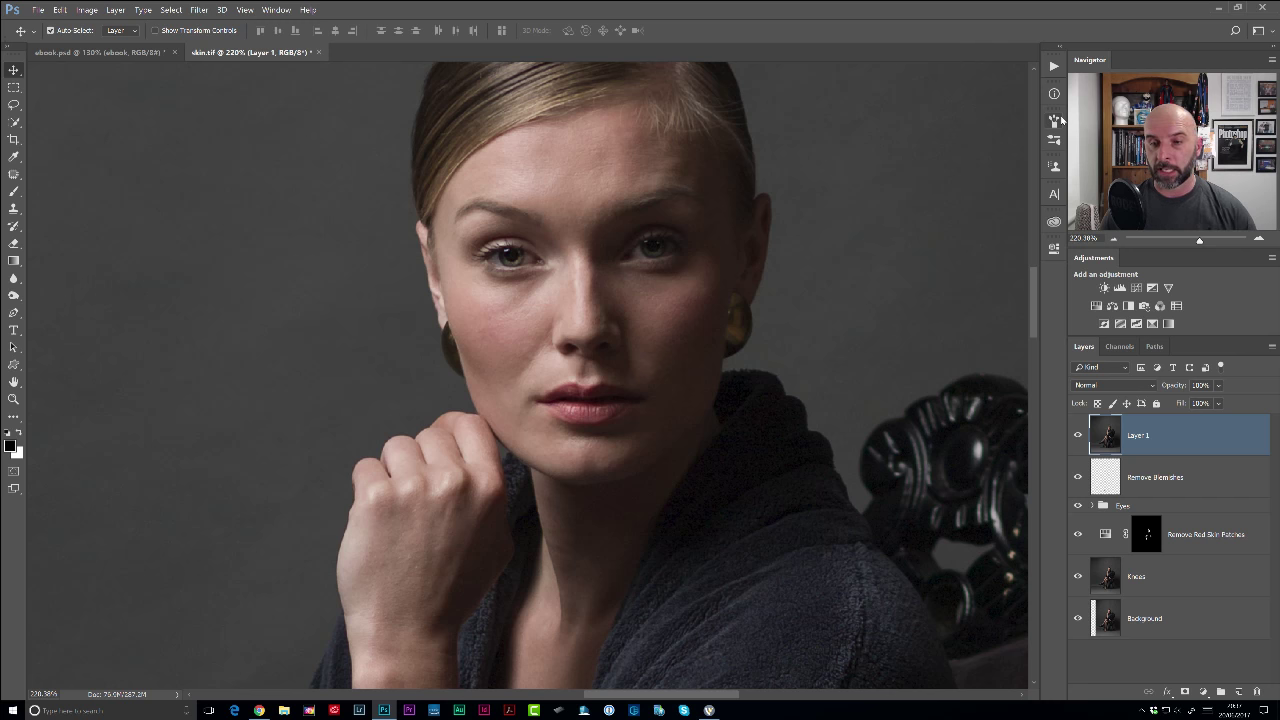
pyautogui.doubleClick(1139, 444)
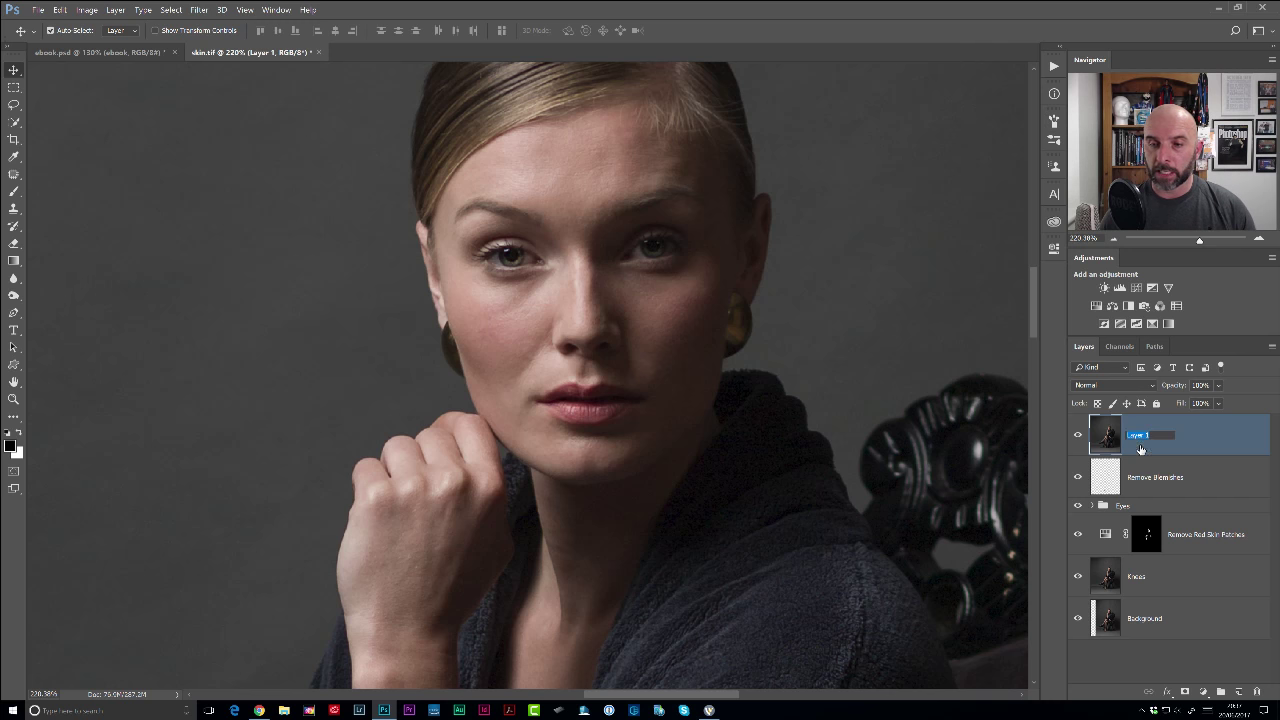
pyautogui.write('skin')
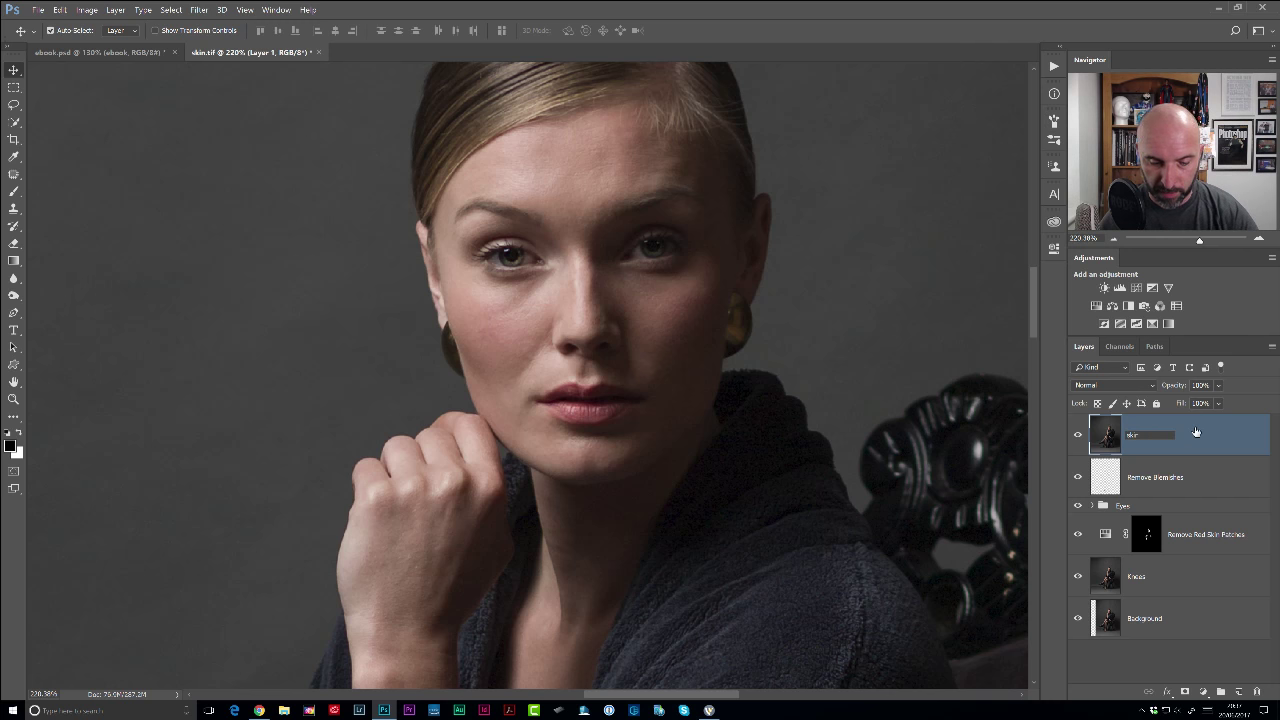
pyautogui.write(' smoothing')
pyautogui.press('Return')
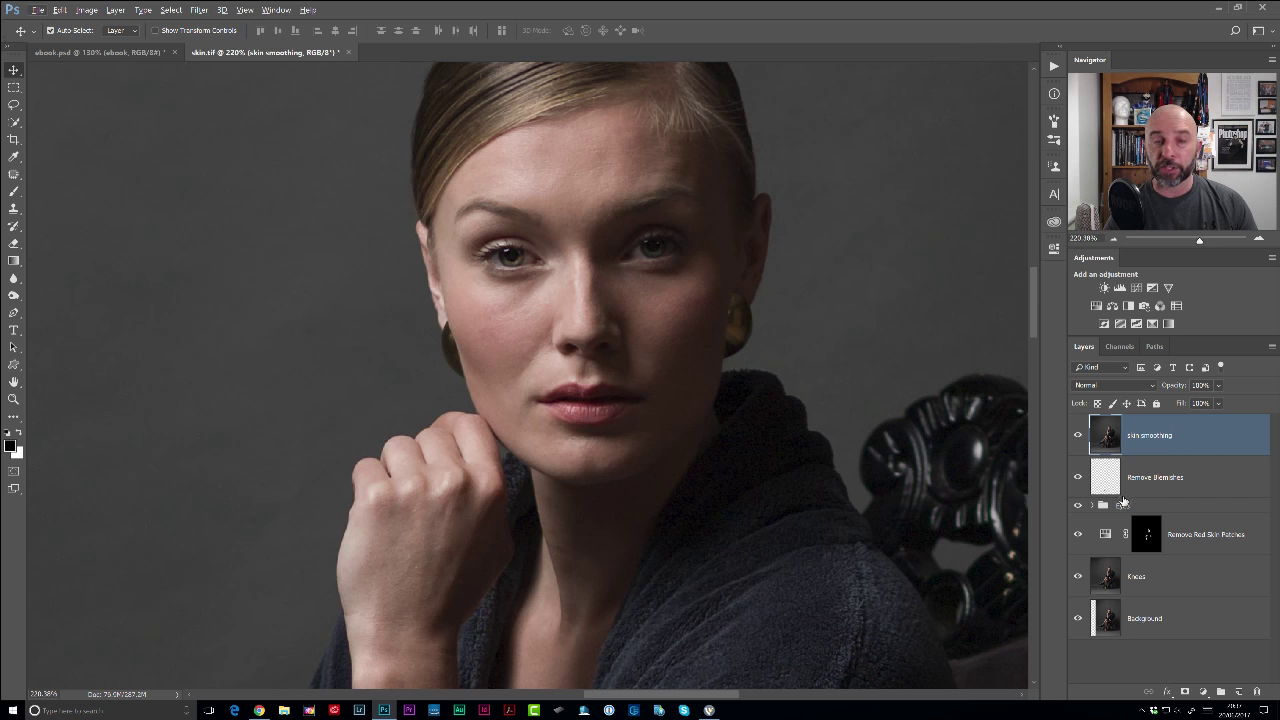
pyautogui.keyDown('alt'); pyautogui.click(1078, 450); pyautogui.keyUp('alt')
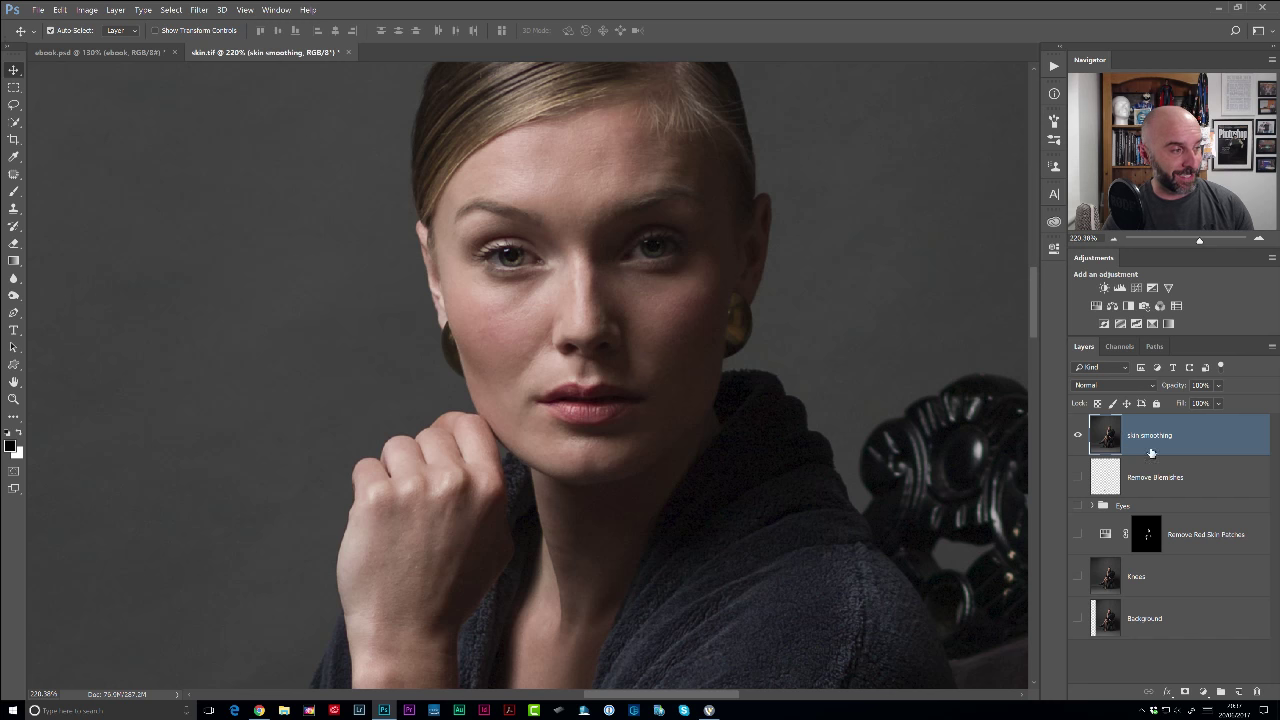
pyautogui.keyDown('alt'); pyautogui.click(1078, 450); pyautogui.keyUp('alt')
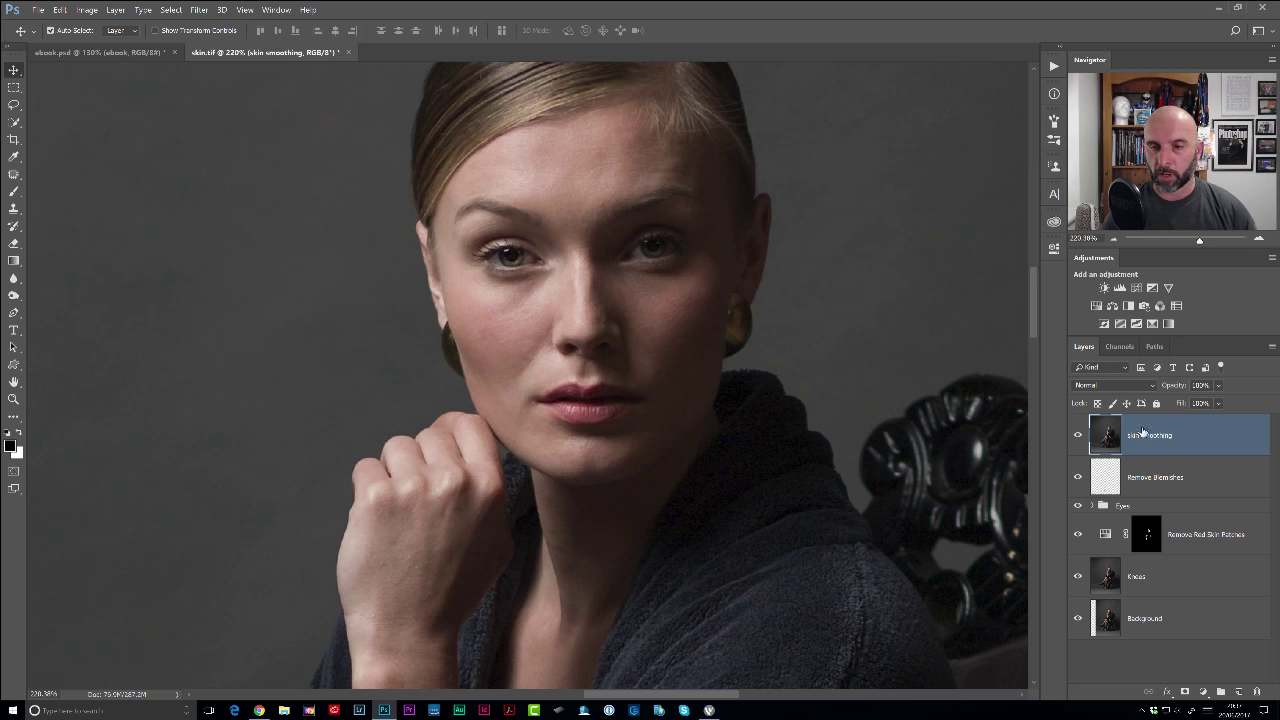
# Set the skin smoothing layer's blend mode to Vivid Light and invert the layer.
pyautogui.click(1100, 389)
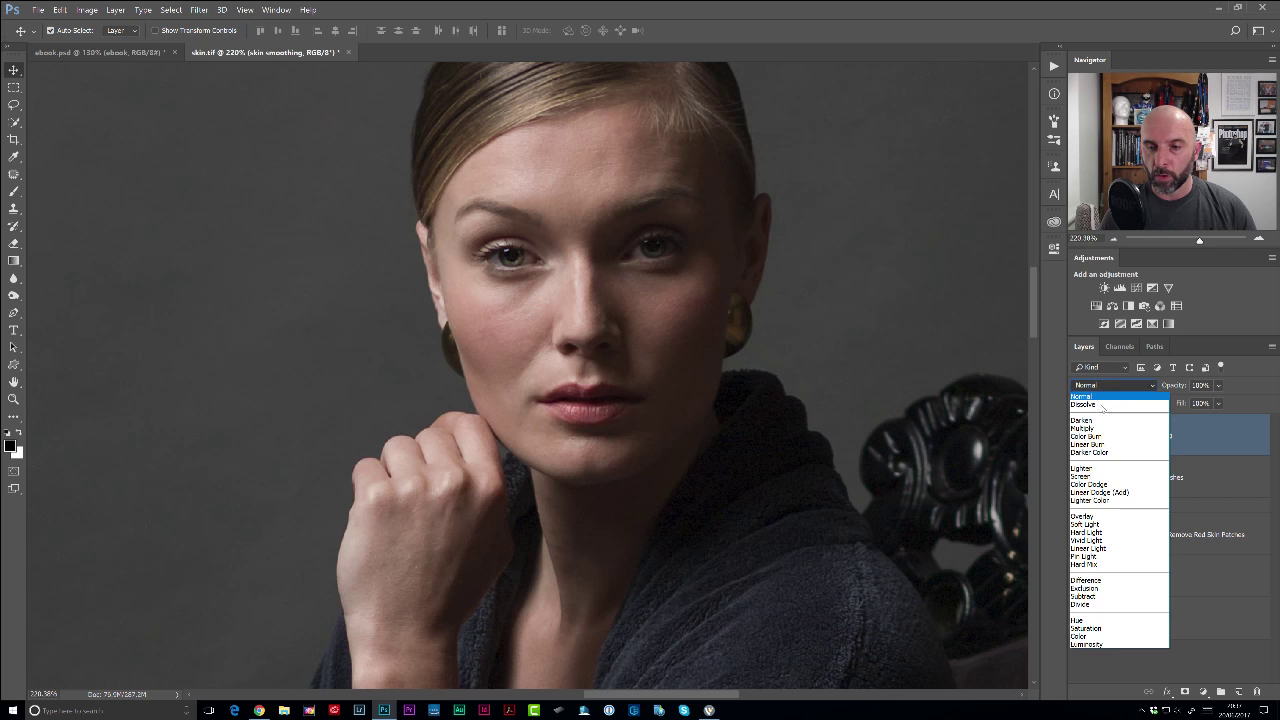
pyautogui.click(1088, 540)
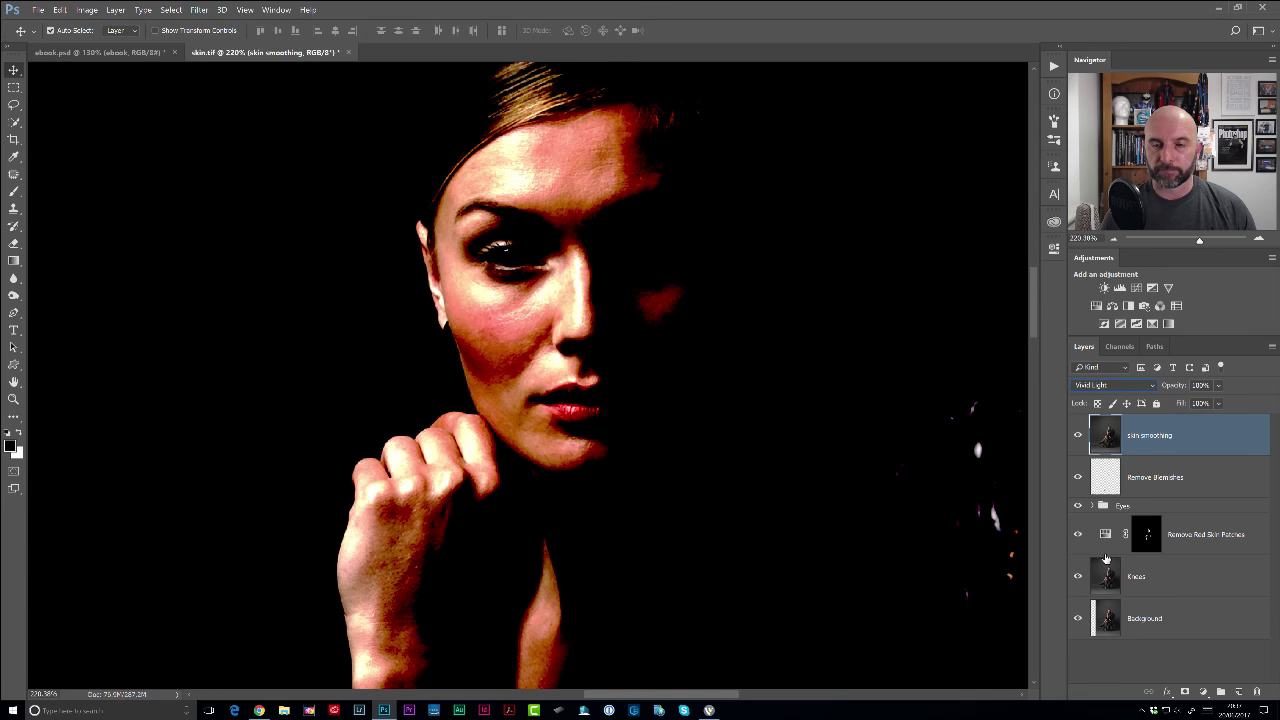
pyautogui.click(90, 12)
pyautogui.moveTo(100, 35)
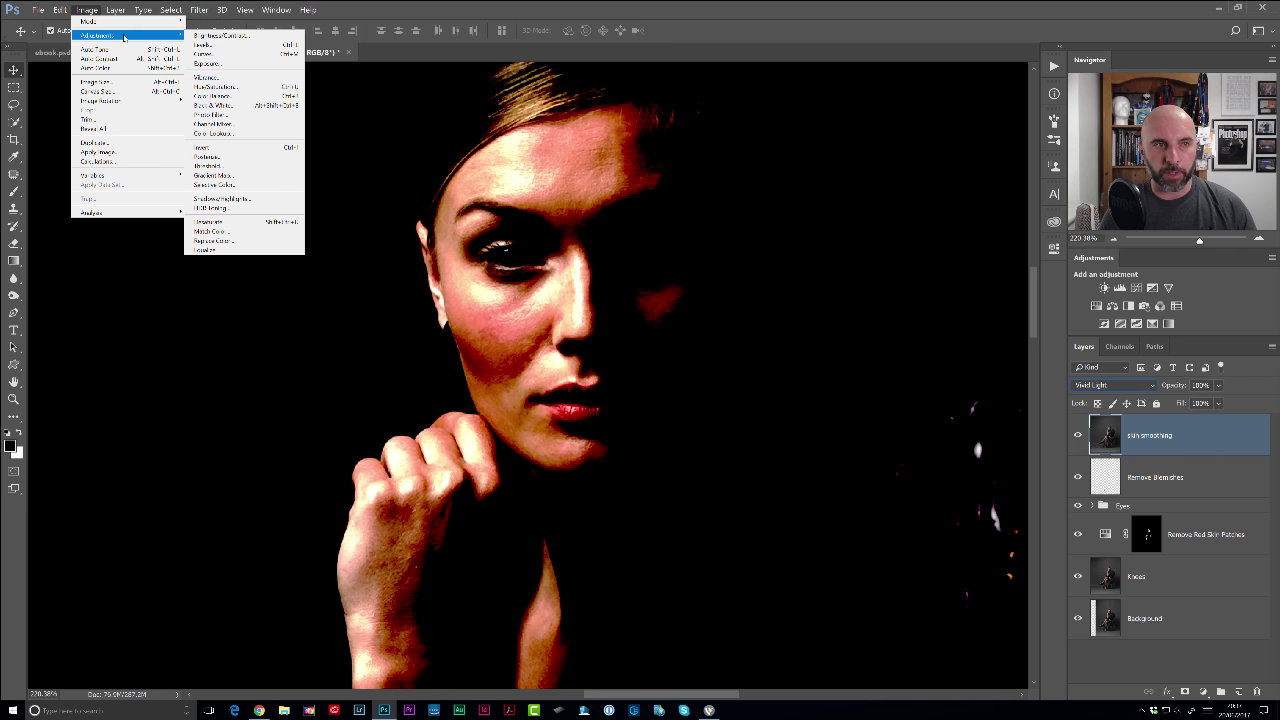
pyautogui.click(218, 148)
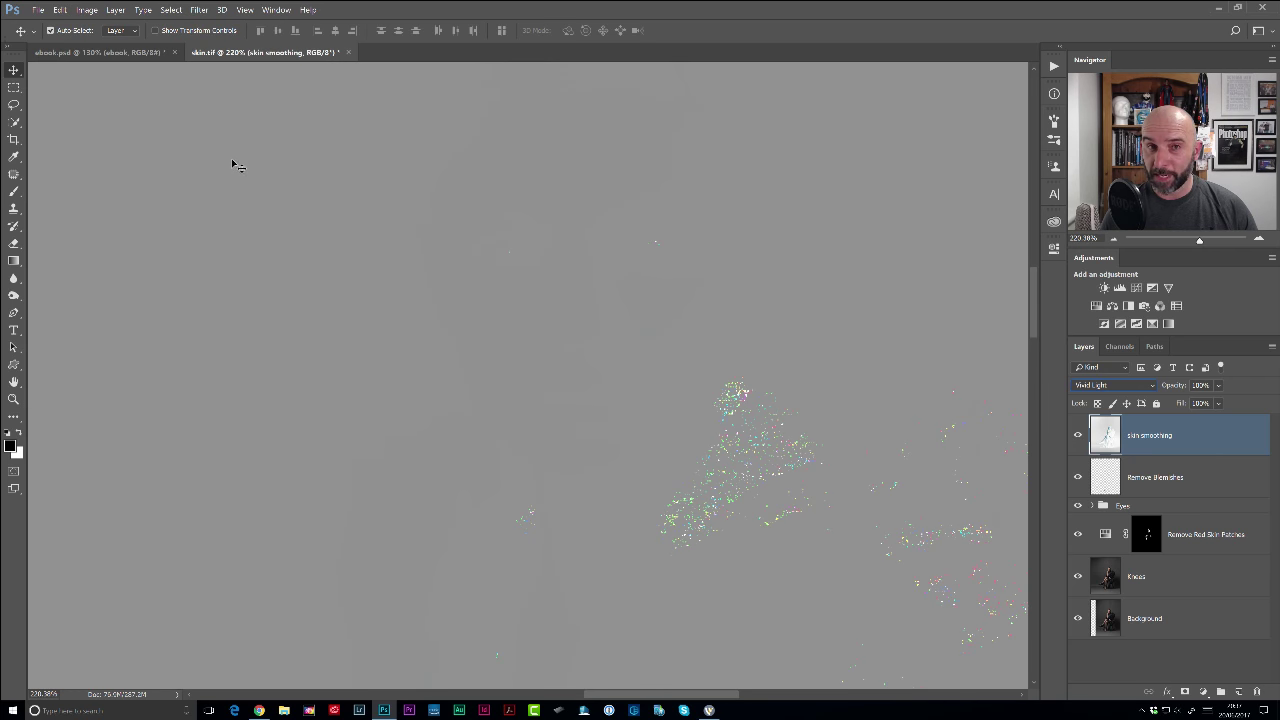
# Apply the High Pass filter to the skin smoothing layer with a radius of 20 pixels.
pyautogui.click(199, 12)
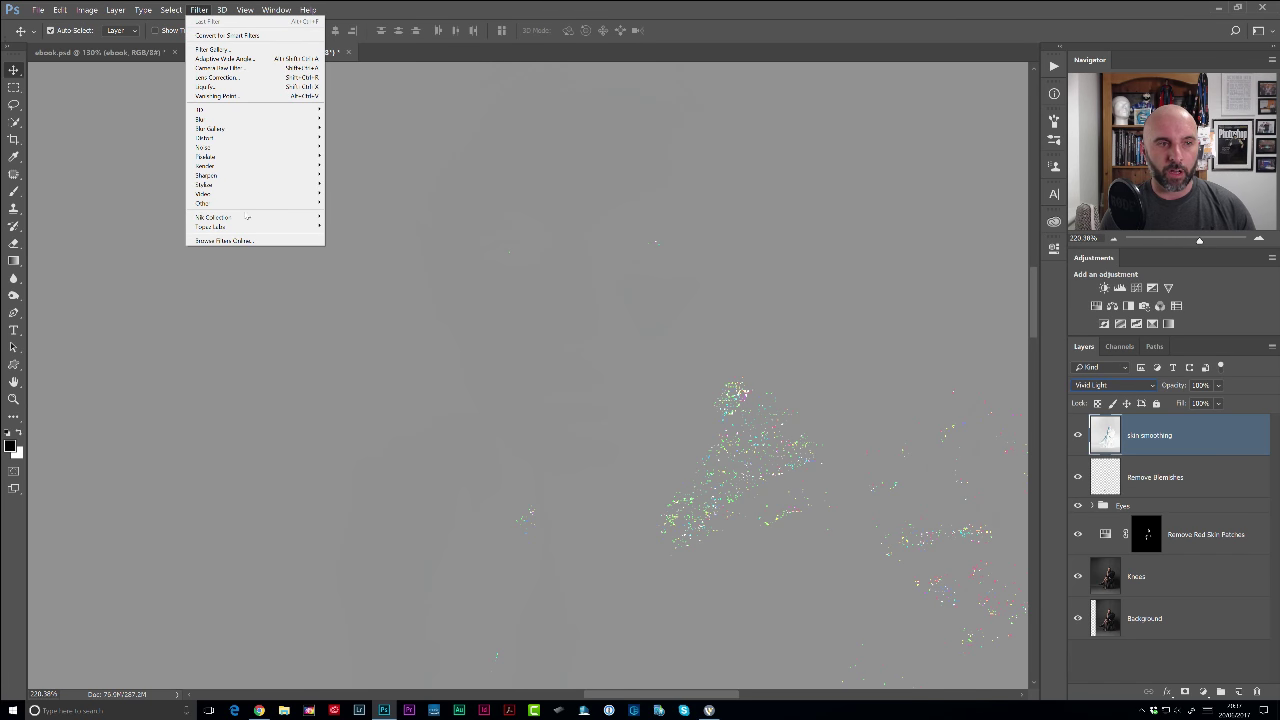
pyautogui.moveTo(245, 203)
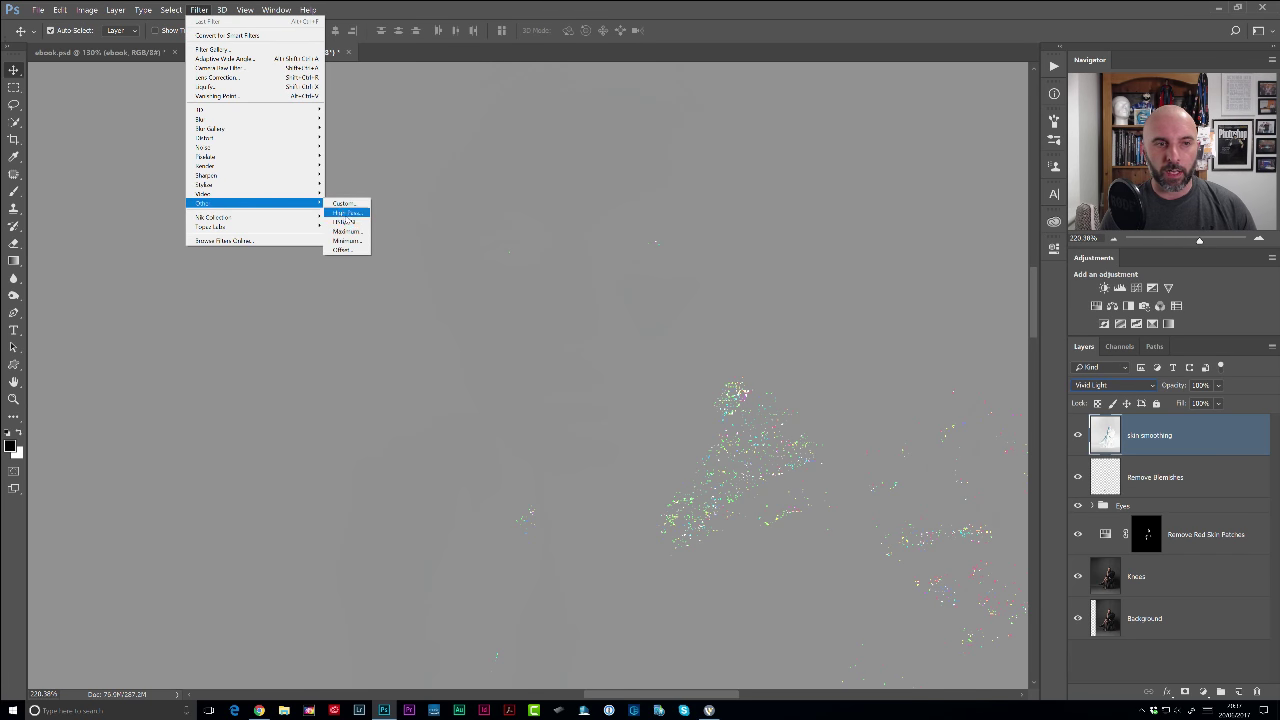
pyautogui.click(346, 213)
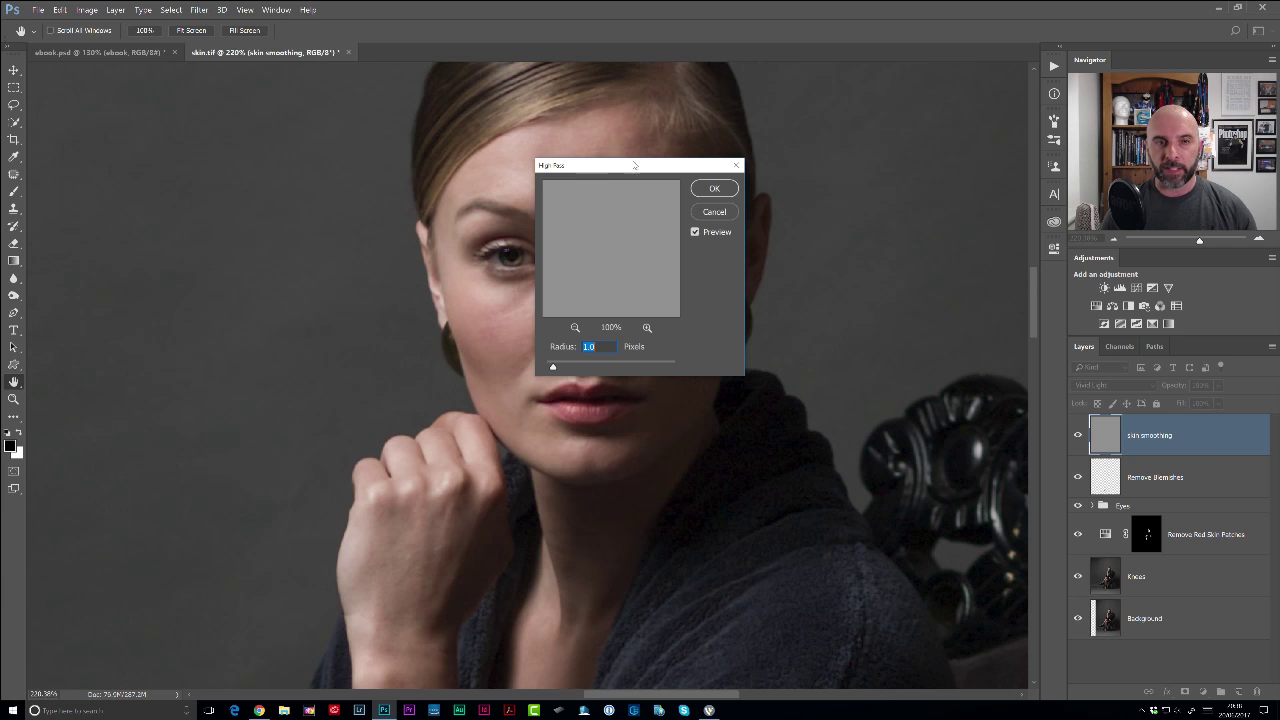
pyautogui.moveTo(621, 165); pyautogui.dragTo(792, 246)
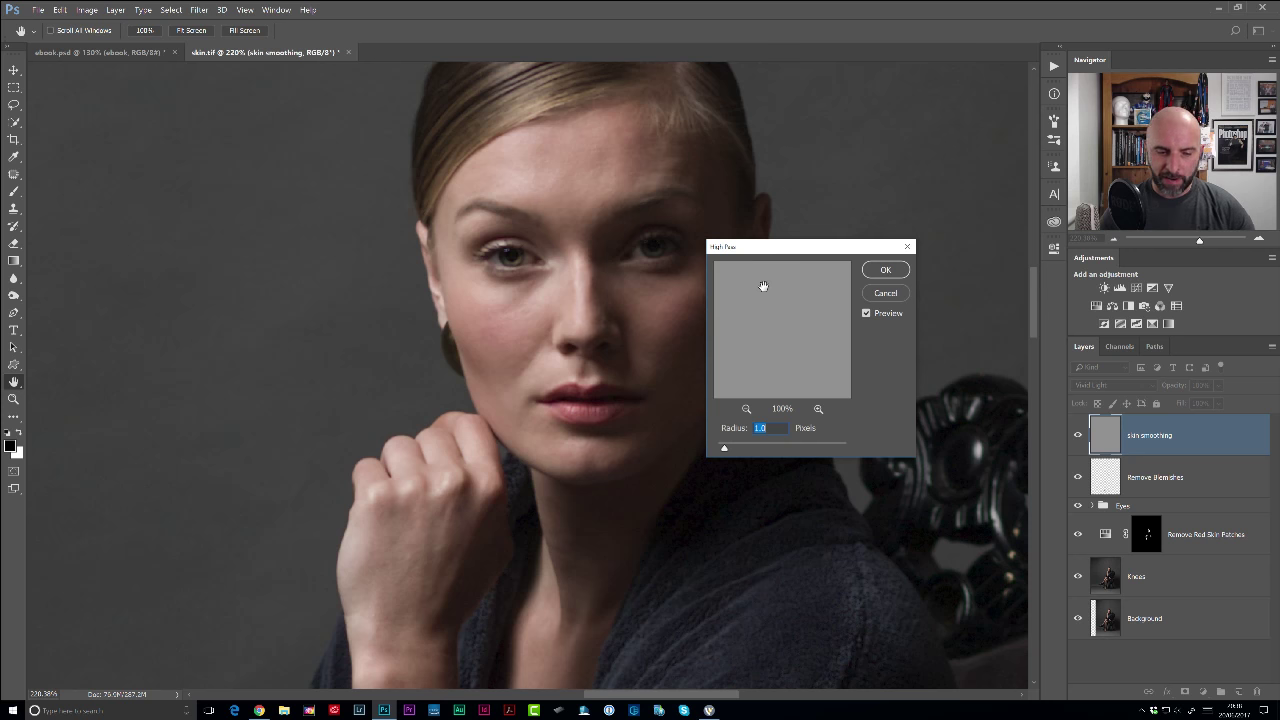
pyautogui.write('20')
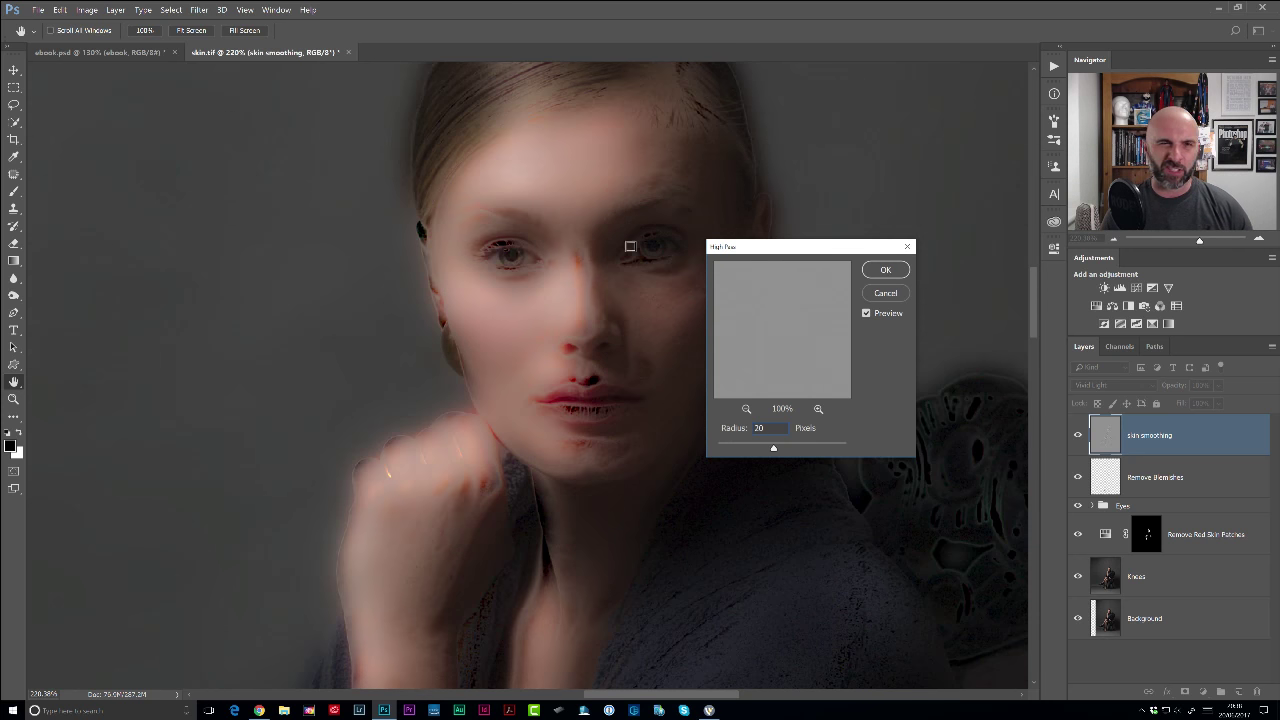
pyautogui.click(885, 270)
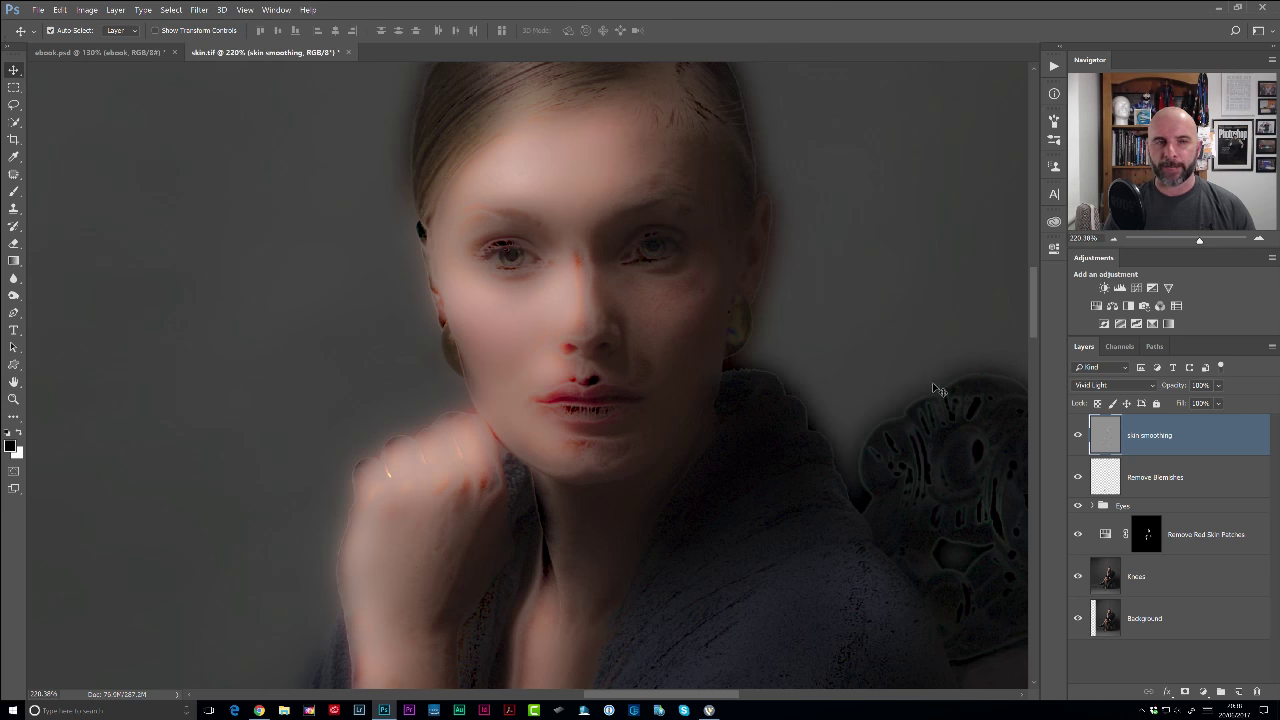
# Apply a Gaussian Blur with a radius of 3 pixels to the skin smoothing layer and inspect the skin.
pyautogui.click(199, 10)
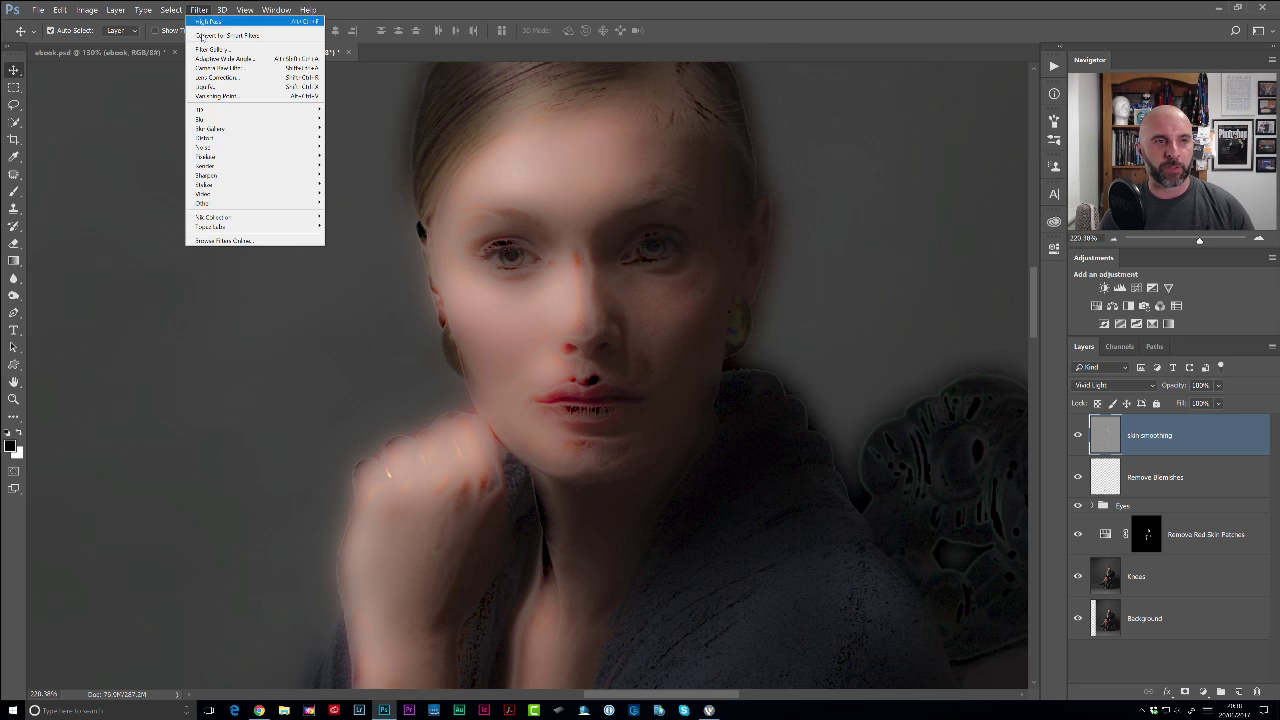
pyautogui.moveTo(210, 119)
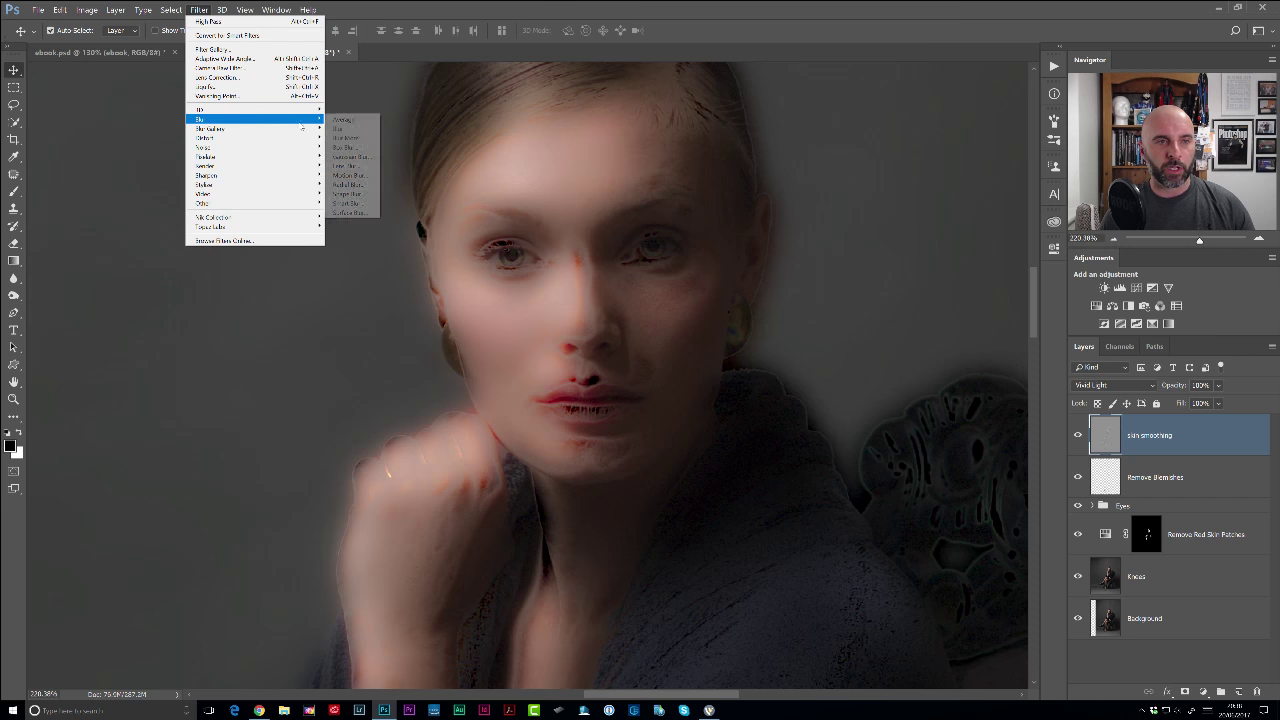
pyautogui.click(350, 157)
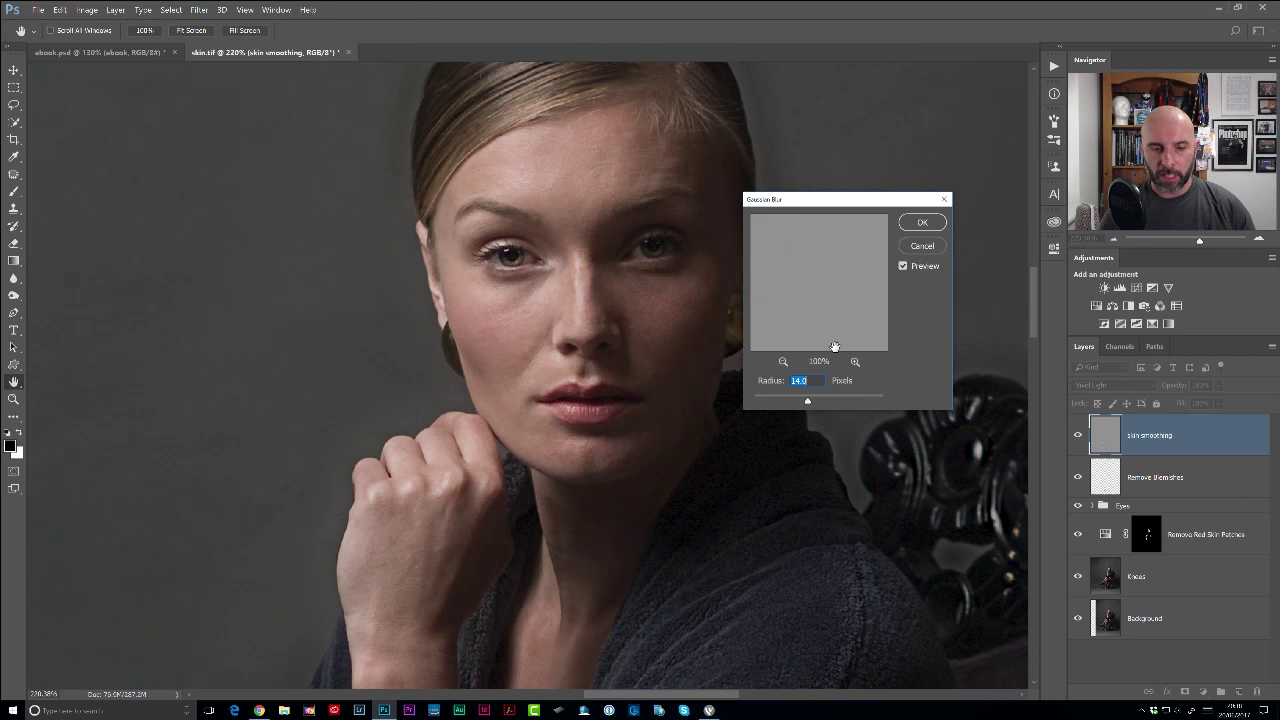
pyautogui.write('3')
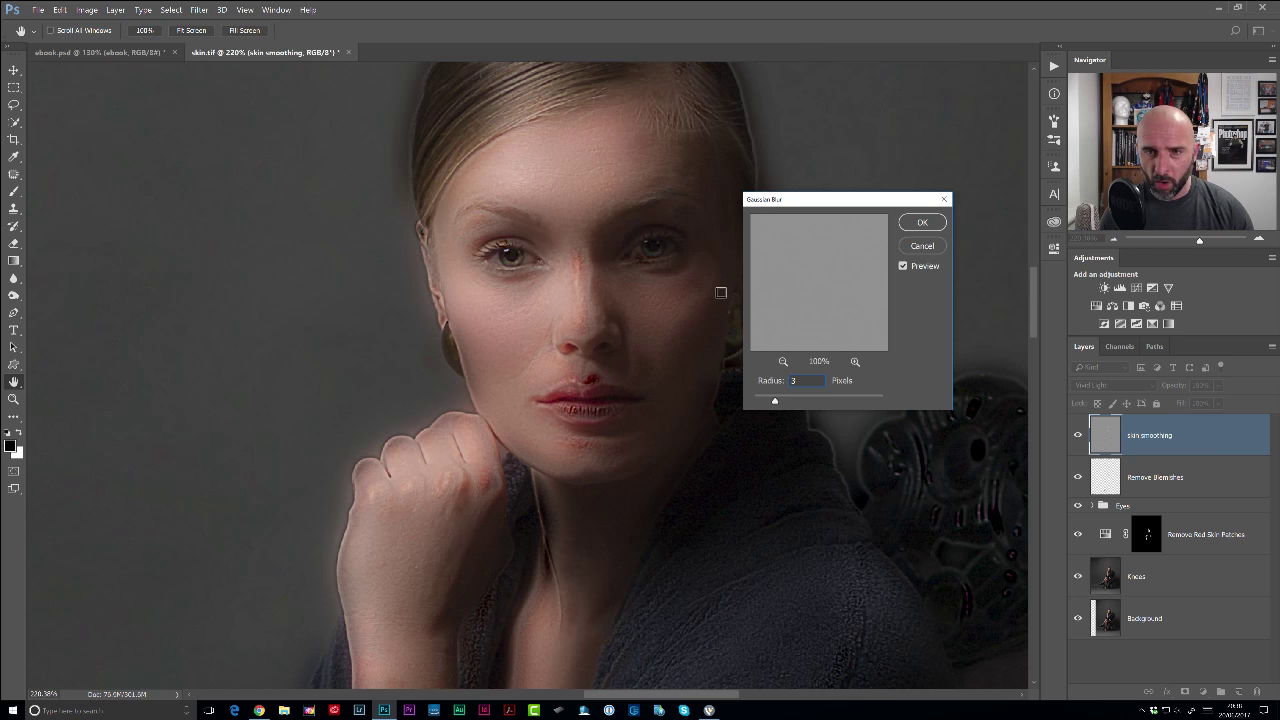
pyautogui.click(923, 226)
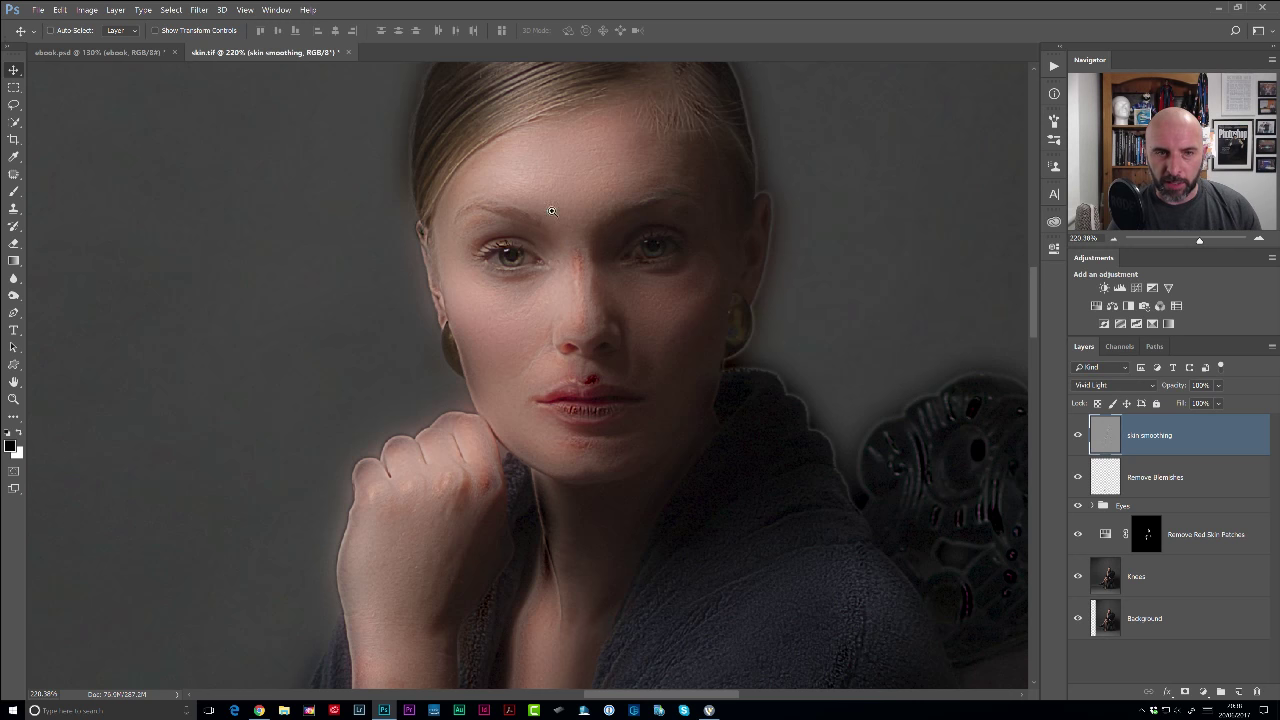
pyautogui.keyDown('ctrl'); pyautogui.click(567, 238); pyautogui.keyUp('ctrl')
pyautogui.scroll(-5, 567, 238)
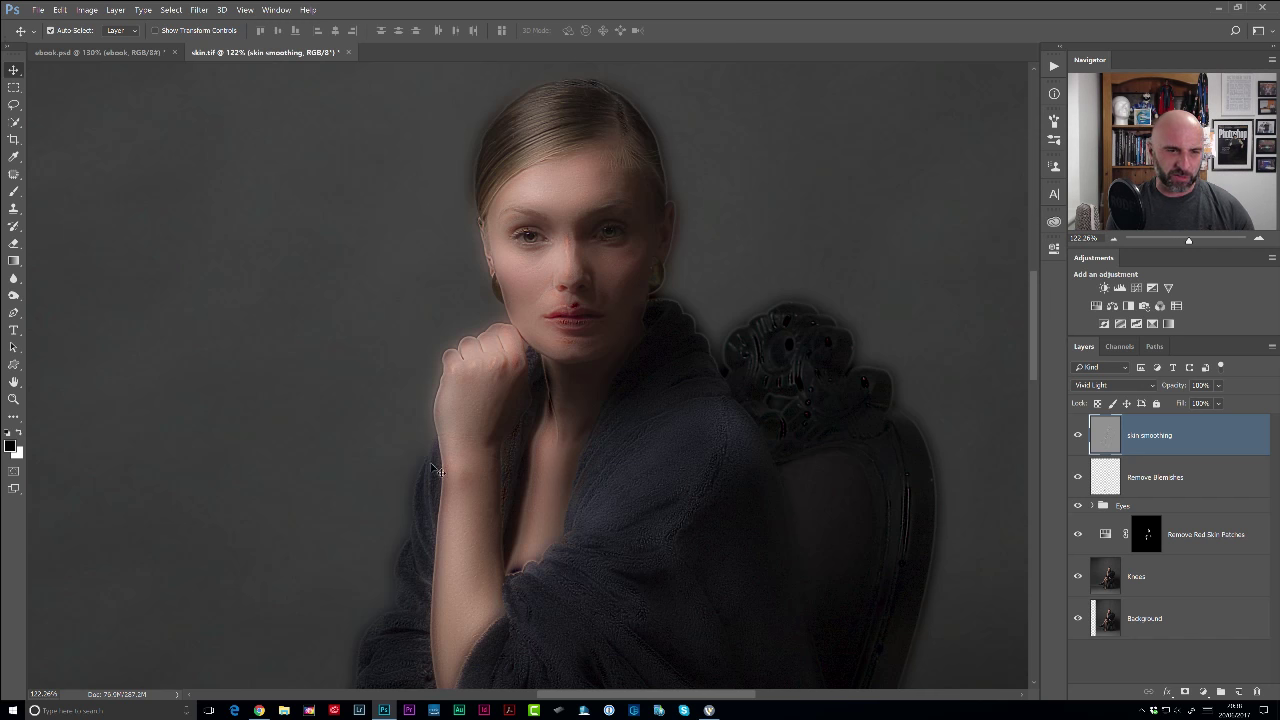
pyautogui.moveTo(582, 191); pyautogui.dragTo(586, 195)
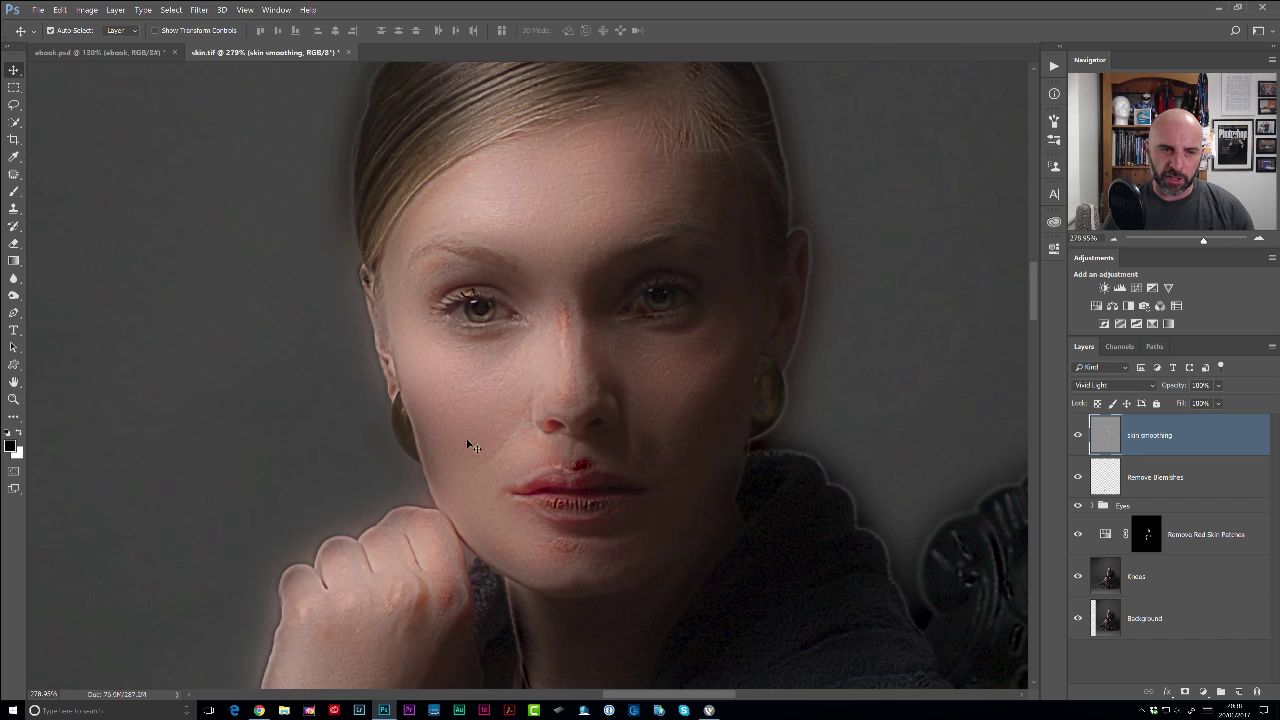
# Compare the portrait with the skin smoothing layer hidden and shown, examining the effect on the whole face.
pyautogui.click(1078, 437)
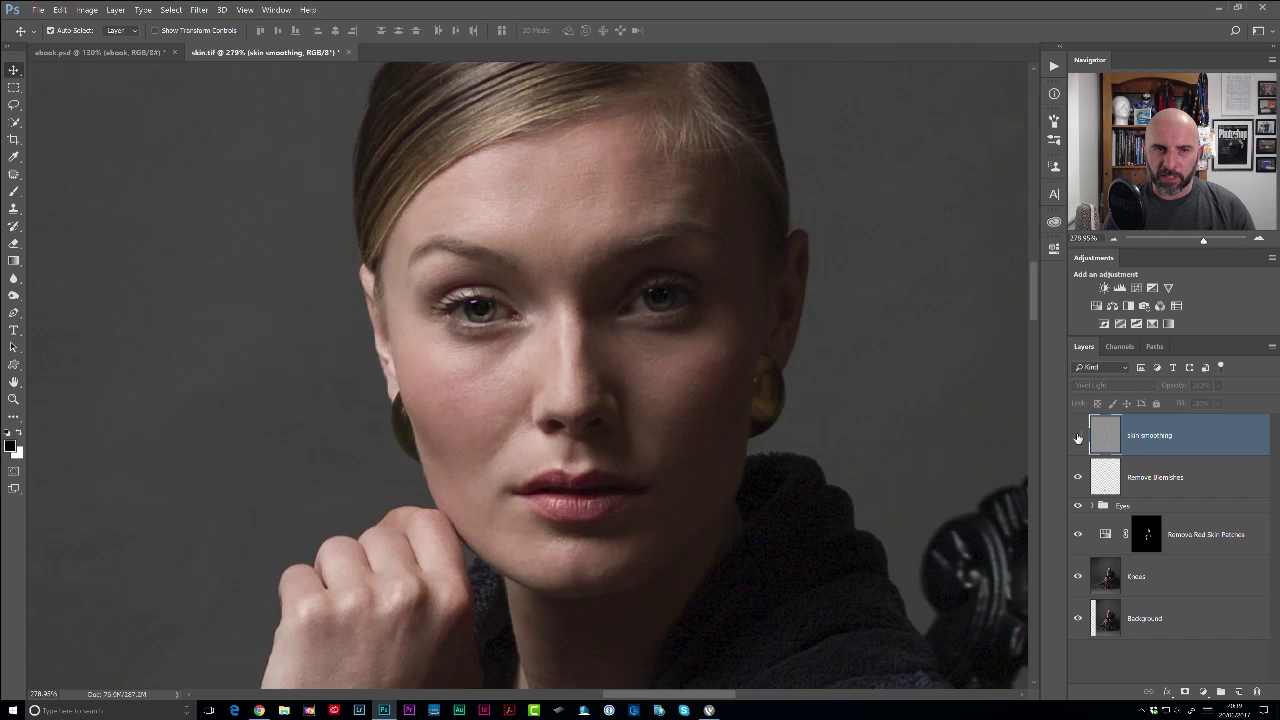
pyautogui.click(1078, 437)
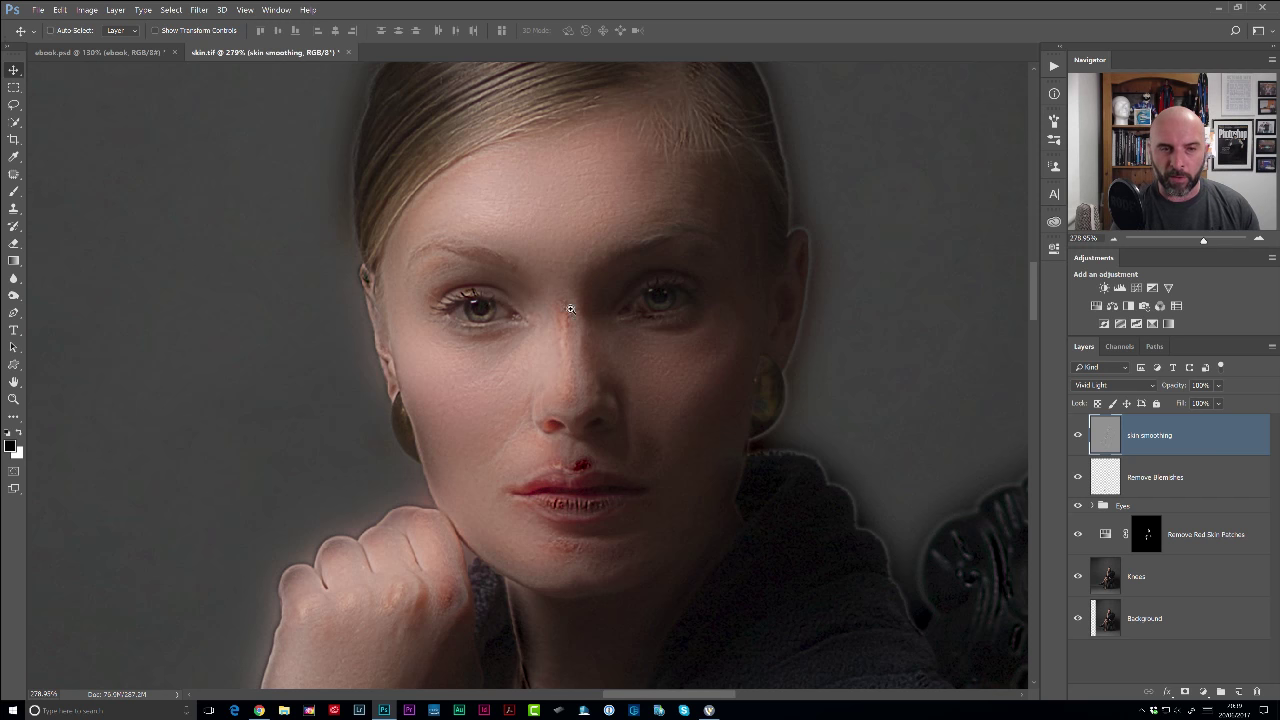
pyautogui.scroll(-3, 565, 305)
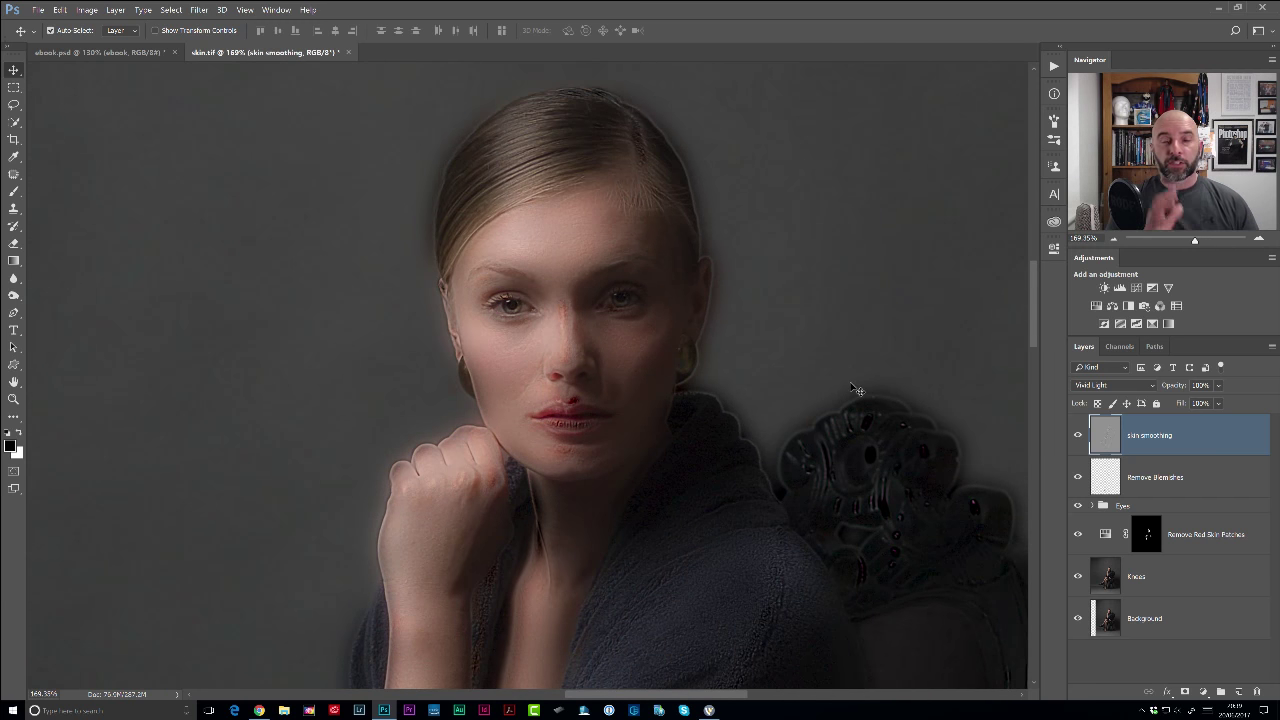
pyautogui.doubleClick(1205, 446)
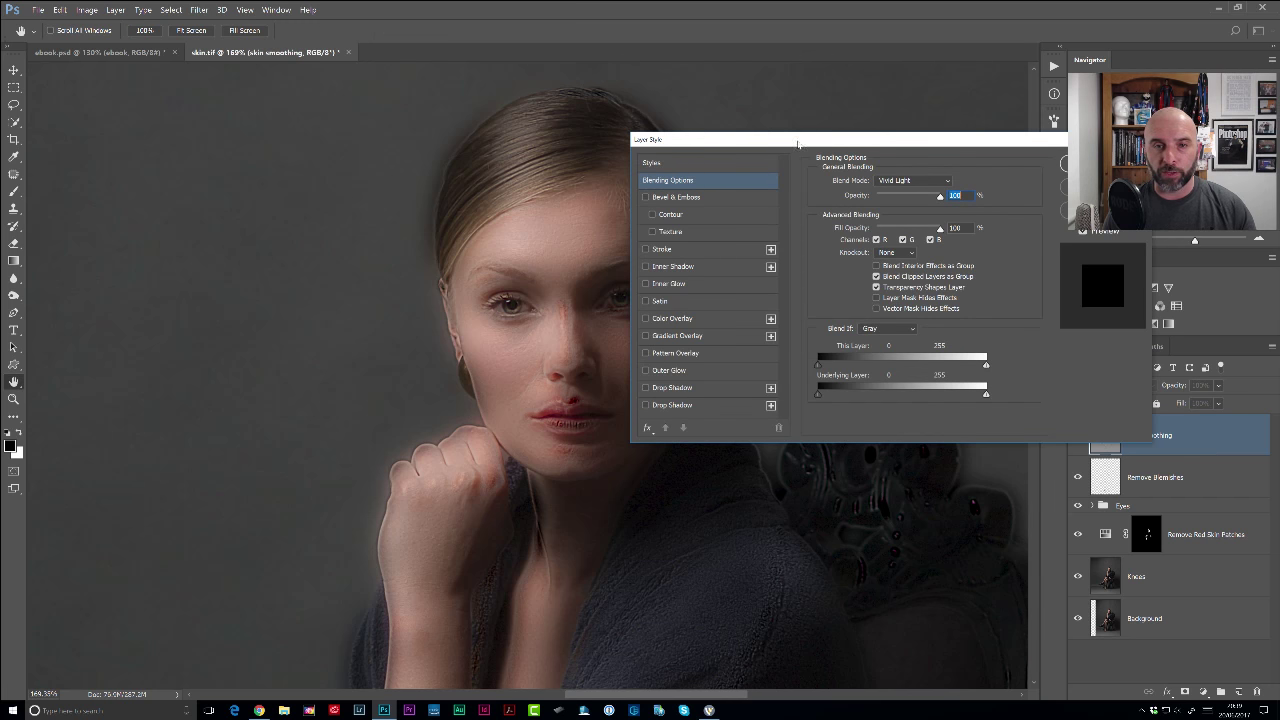
pyautogui.moveTo(798, 145); pyautogui.dragTo(866, 150)
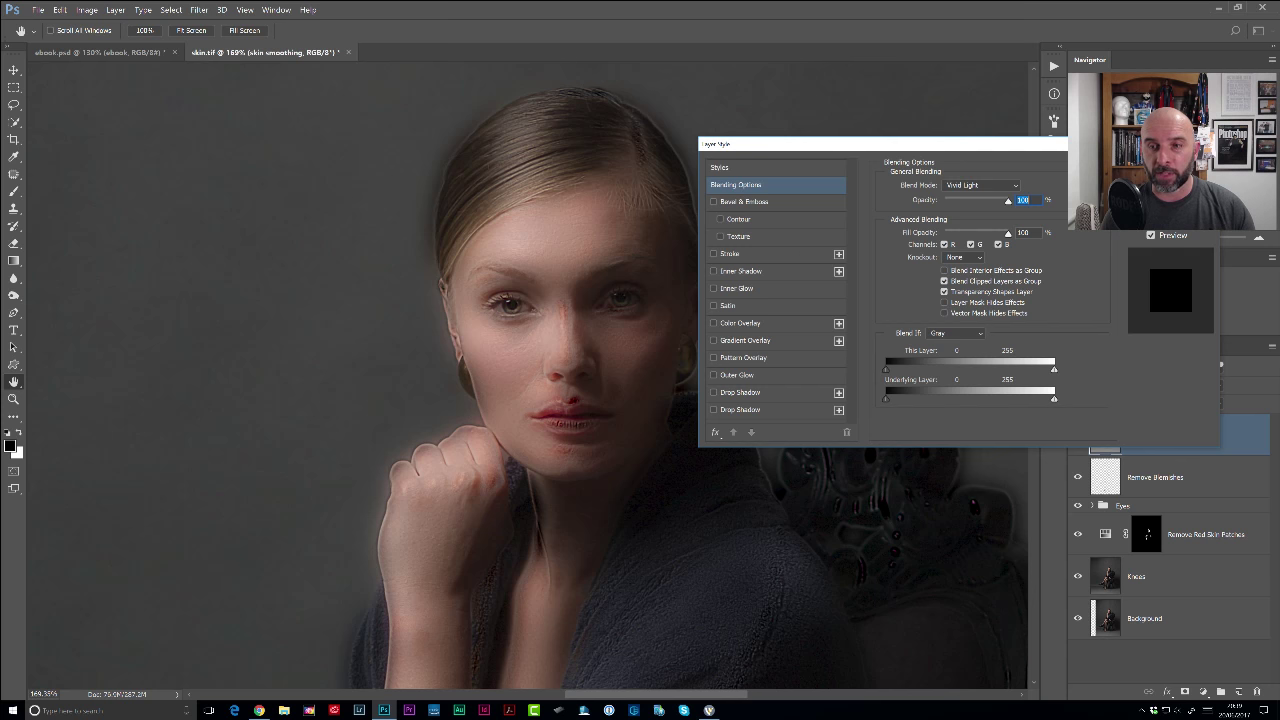
pyautogui.press('Return')
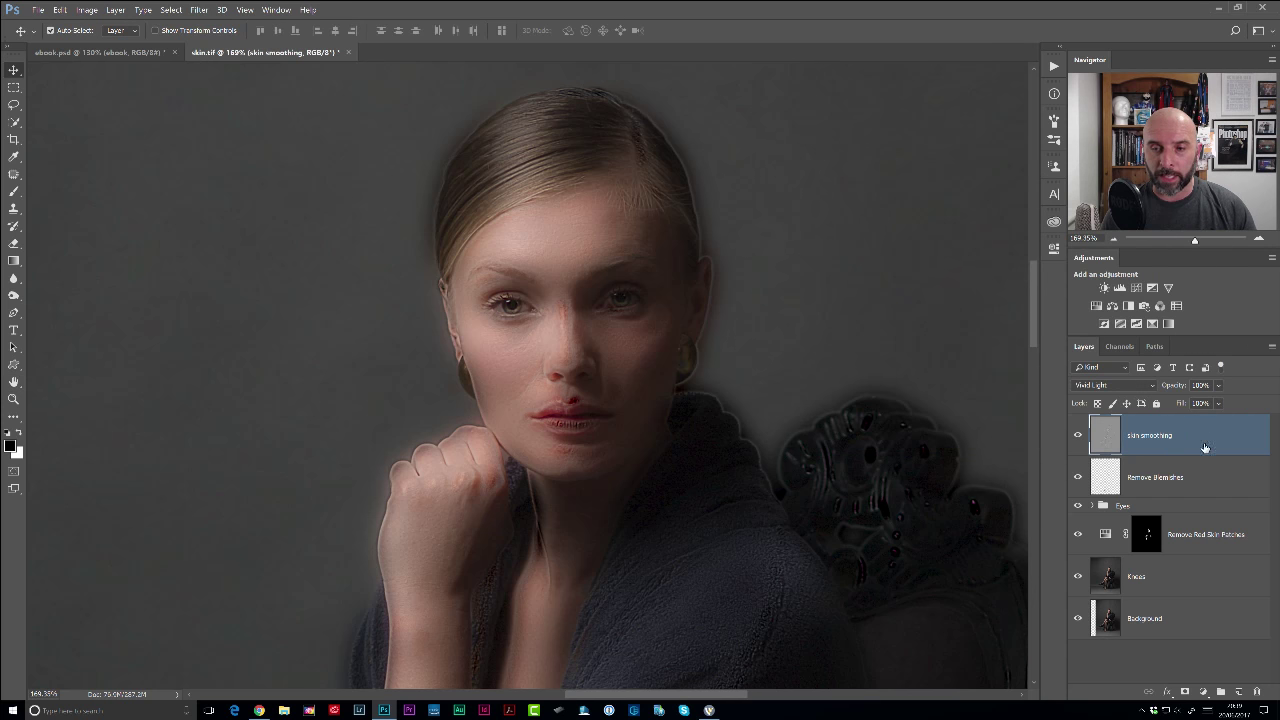
# Open the Blending Options of the skin smoothing layer.
pyautogui.click(1166, 692)
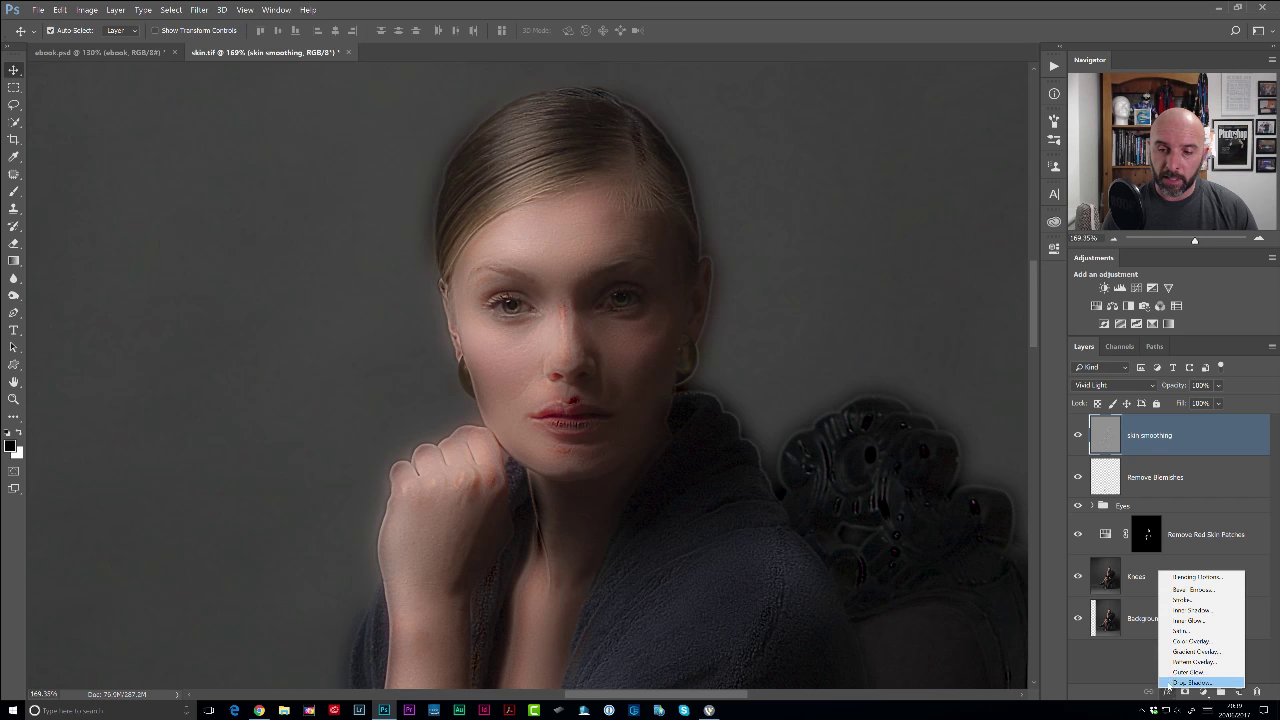
pyautogui.click(1200, 577)
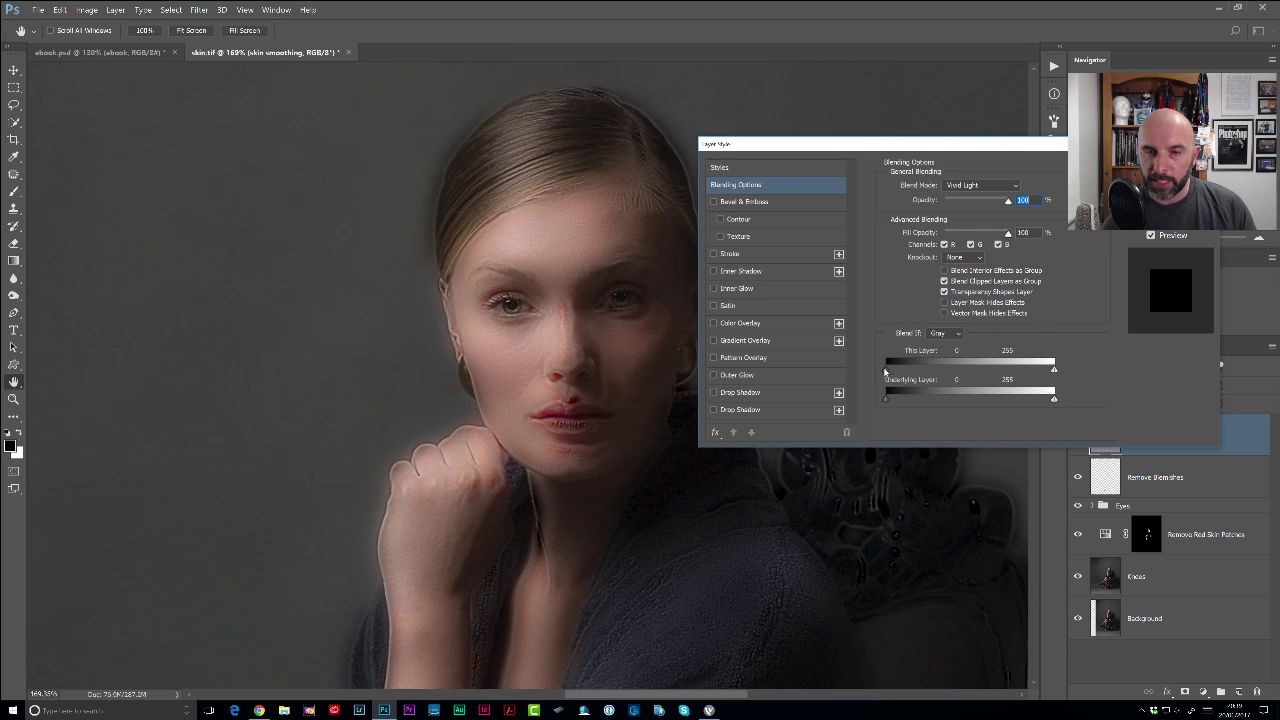
# Try raising the unsplit black Blend If slider for This Layer to 93, and return it to 0.
pyautogui.moveTo(887, 370); pyautogui.dragTo(946, 370)
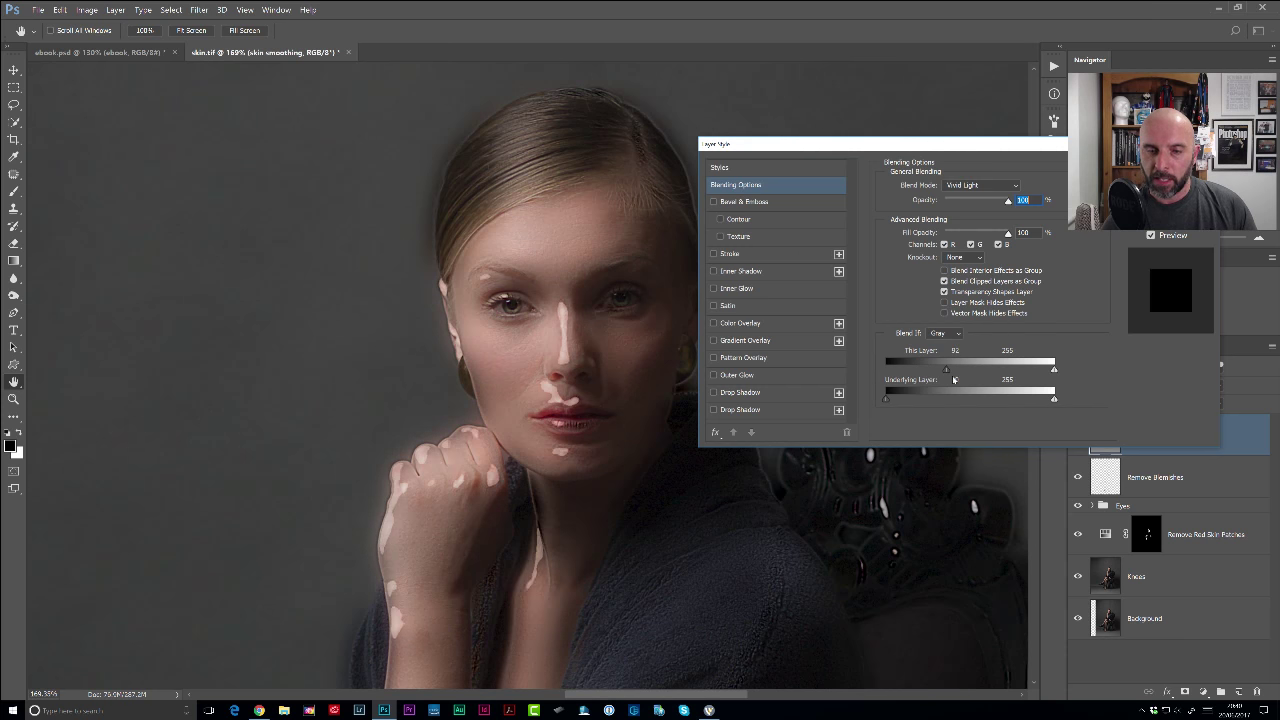
pyautogui.keyDown('ctrl'); pyautogui.click(565, 298); pyautogui.keyUp('ctrl')
pyautogui.keyDown('ctrl'); pyautogui.click(577, 310); pyautogui.keyUp('ctrl')
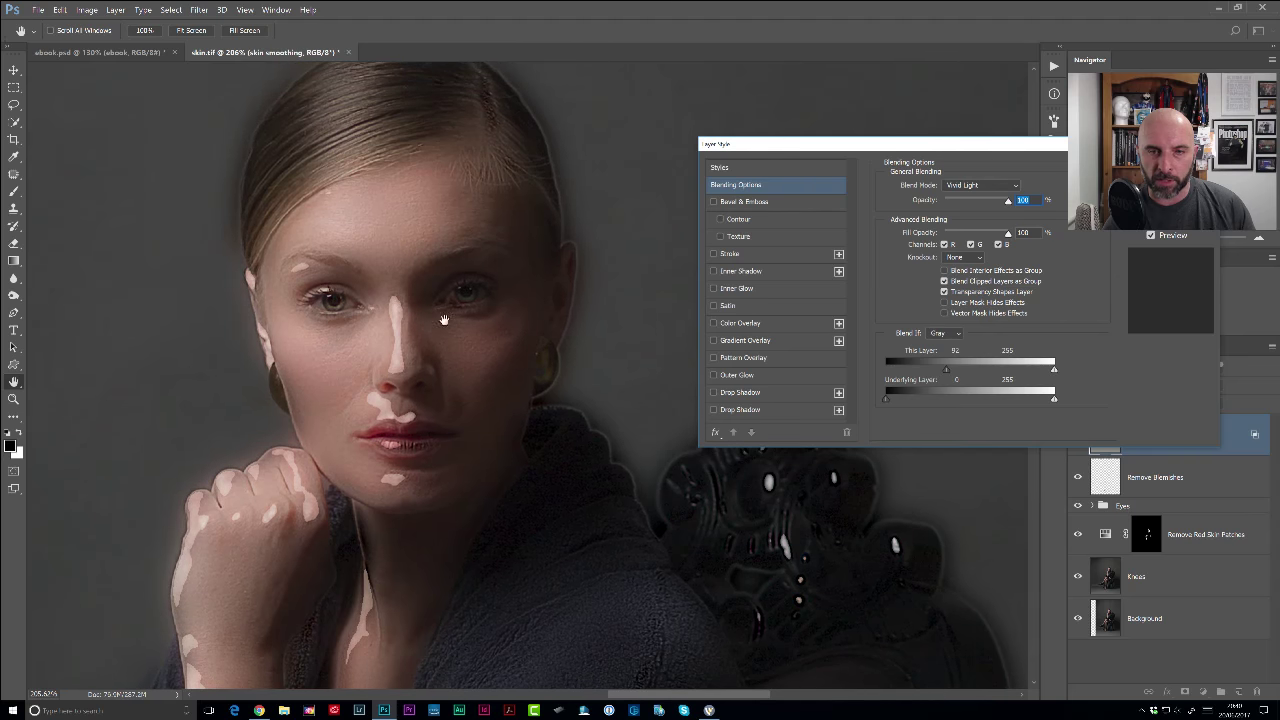
pyautogui.moveTo(946, 370)
pyautogui.mouseDown()
pyautogui.moveTo(876, 369)
pyautogui.moveTo(958, 373)
pyautogui.moveTo(947, 371)
pyautogui.mouseUp()
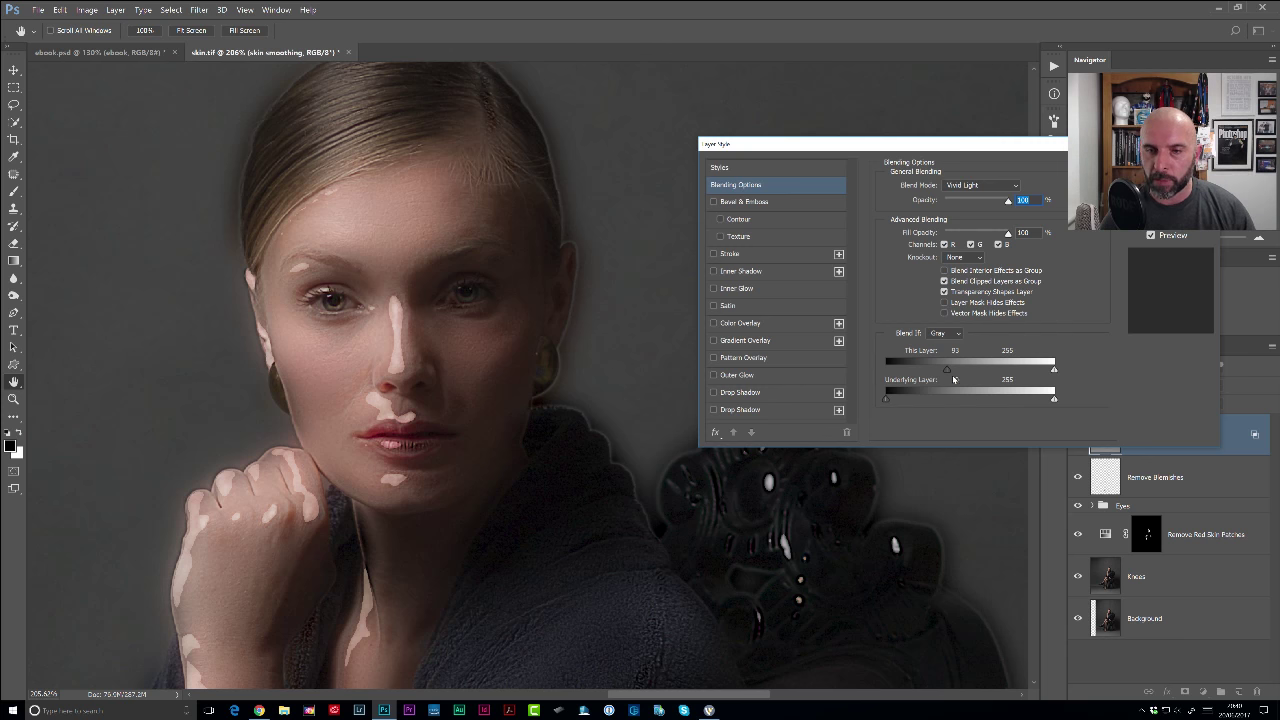
pyautogui.moveTo(947, 370); pyautogui.dragTo(873, 366)
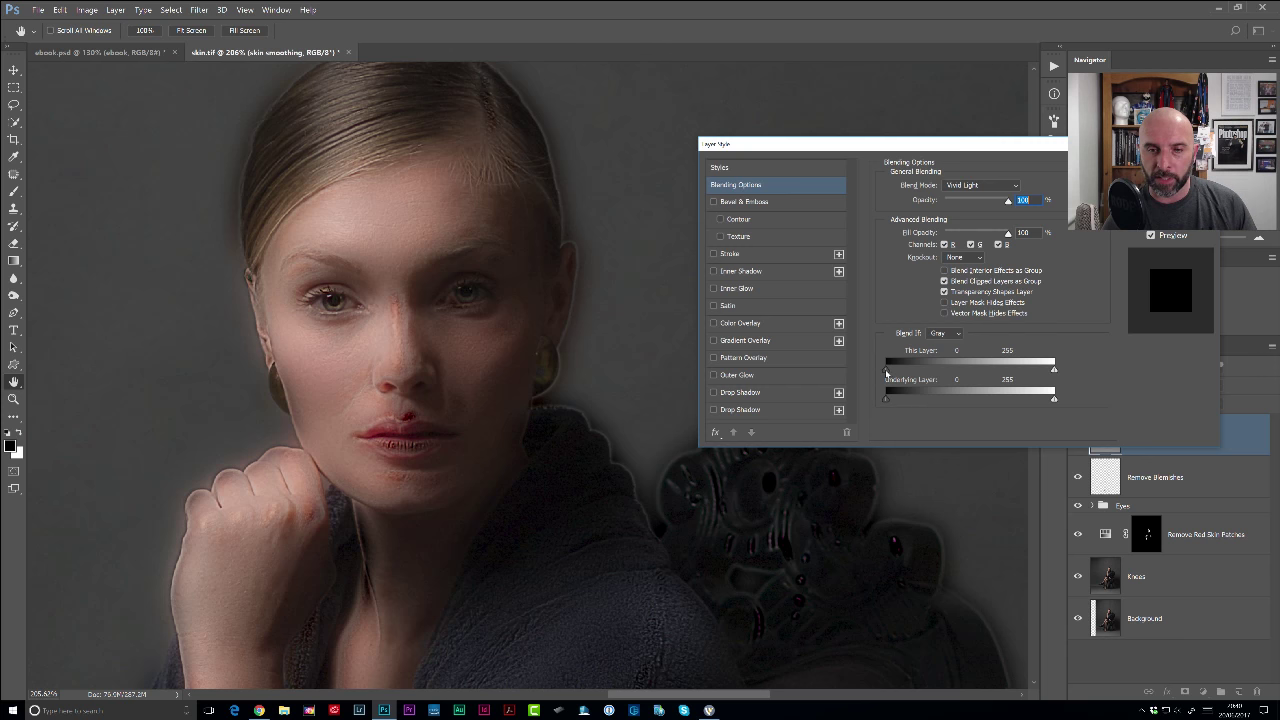
# Split the This Layer Blend If sliders to 0 / 188 for the blacks and 47 / 255 for the whites, and accept the settings.
pyautogui.moveTo(886, 370); pyautogui.dragTo(889, 370)
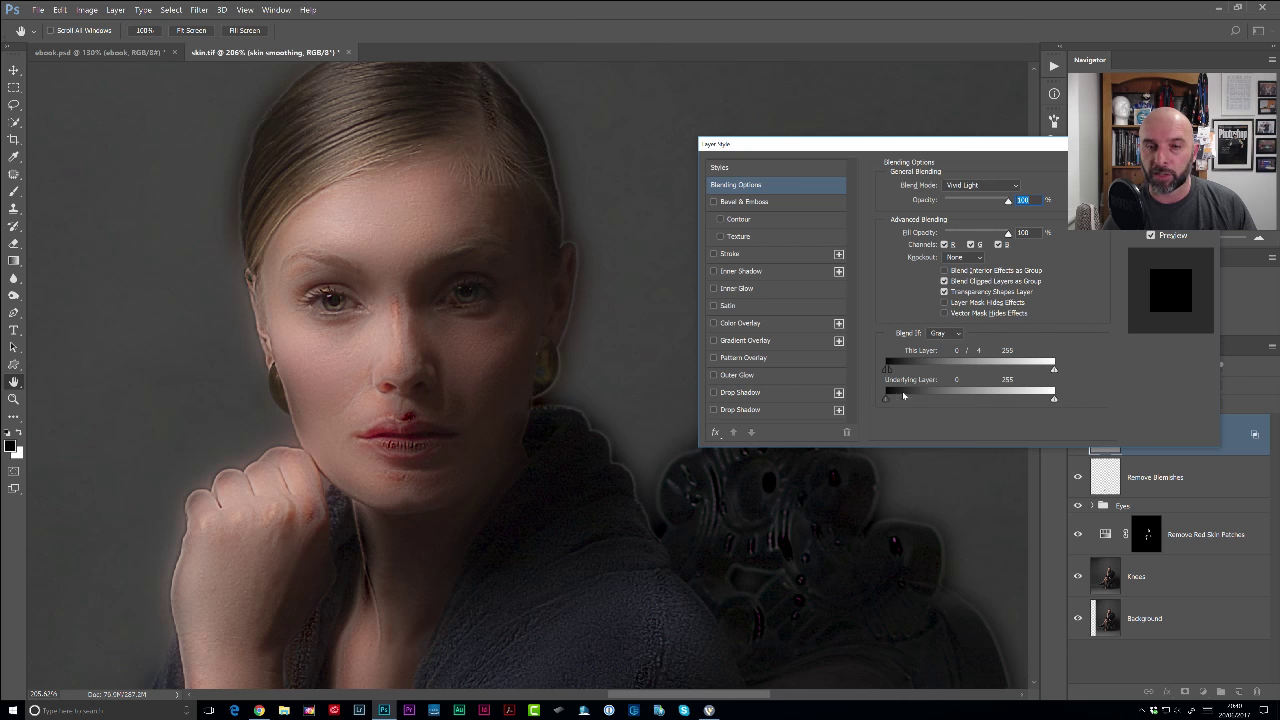
pyautogui.moveTo(892, 373); pyautogui.dragTo(1012, 372)
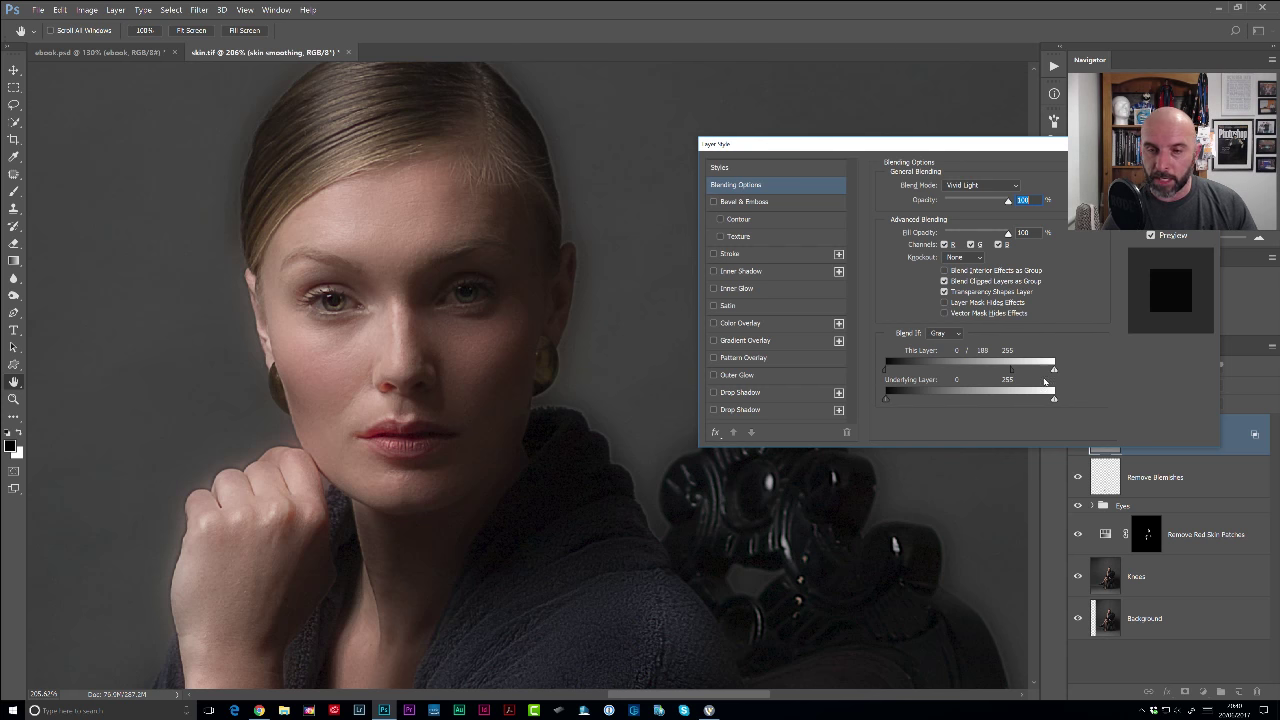
pyautogui.moveTo(1054, 372); pyautogui.dragTo(919, 362)
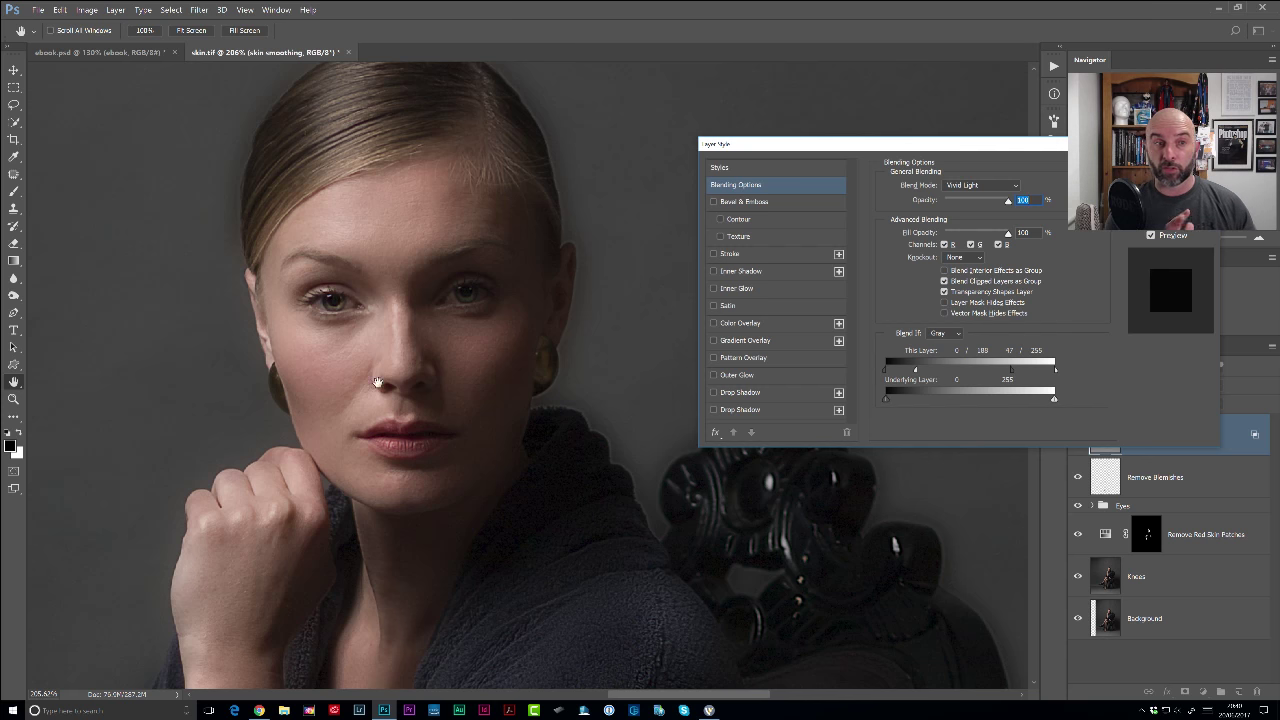
pyautogui.scroll(-3, 420, 320)
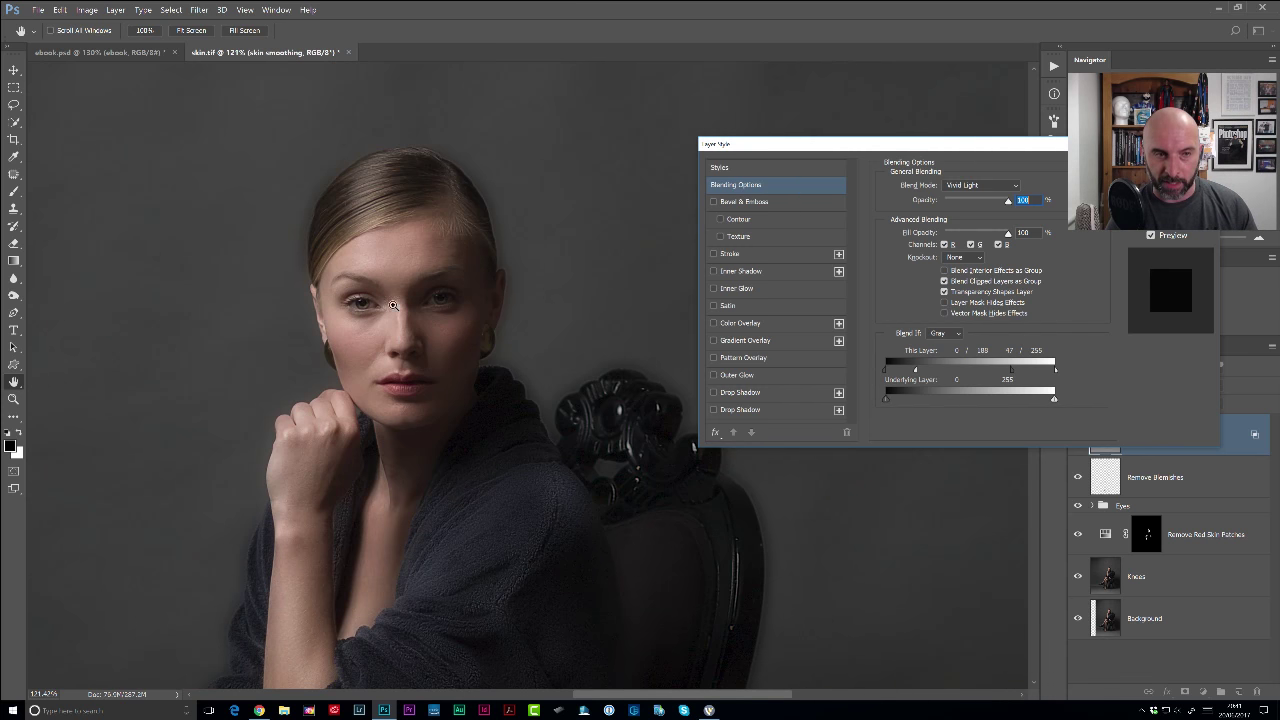
pyautogui.scroll(5, 405, 300)
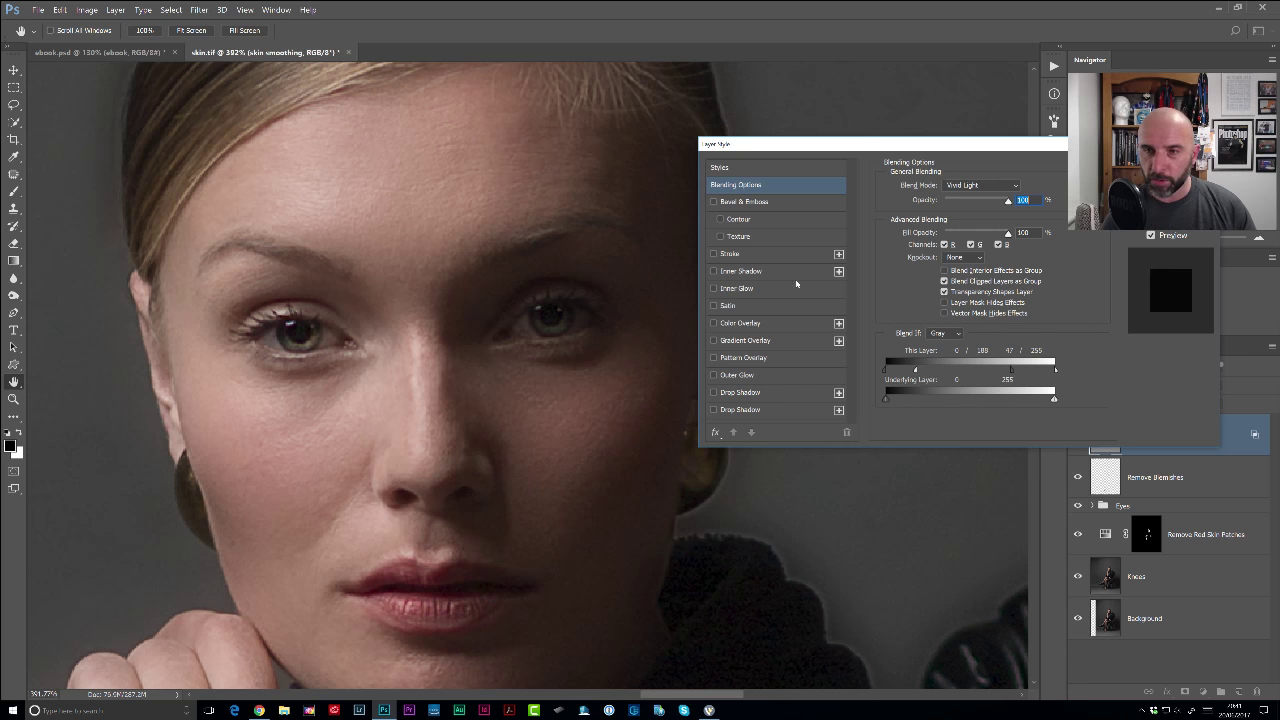
pyautogui.press('Return')
pyautogui.press('v')
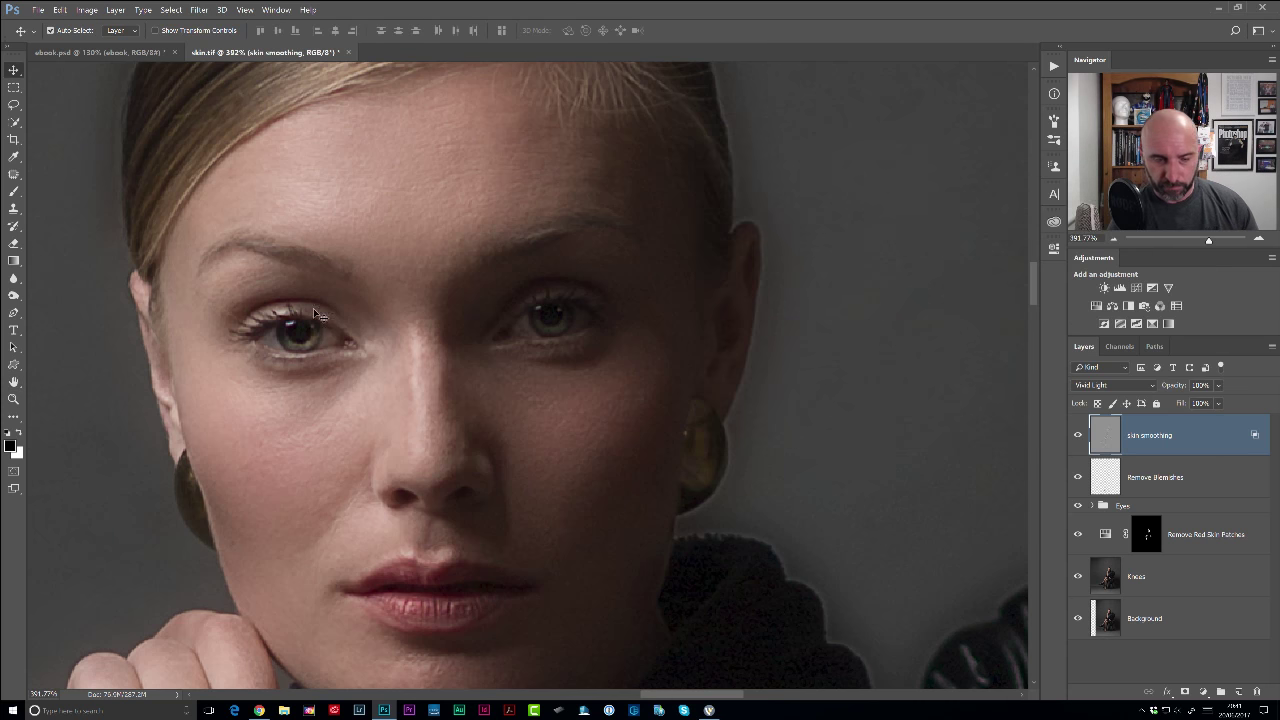
# Add a black layer mask that hides the whole skin smoothing layer.
pyautogui.hotkey('ctrl', '0')
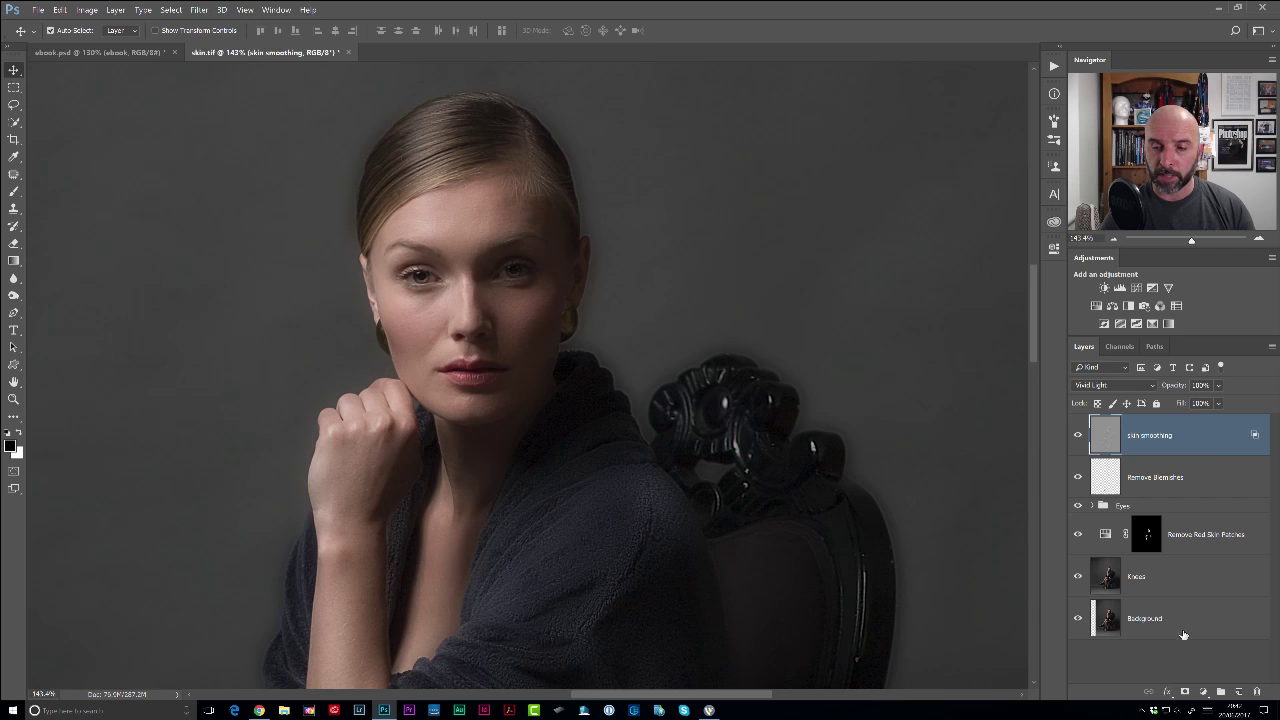
pyautogui.keyDown('alt'); pyautogui.click(1184, 692); pyautogui.keyUp('alt')
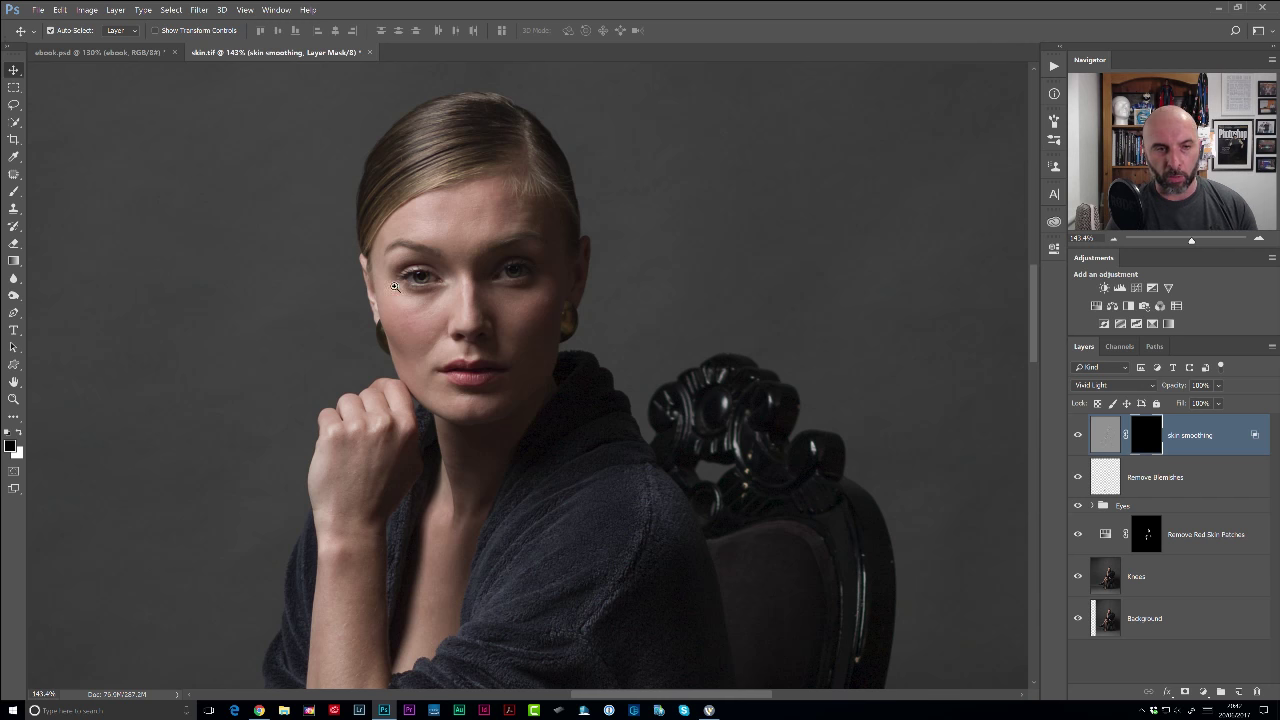
# Paint the facial skin on the mask with a soft white brush at 0% hardness and 100% opacity, avoiding the eyes, eyebrows, nostrils and lips.
pyautogui.scroll(5, 447, 262)
pyautogui.press('b')
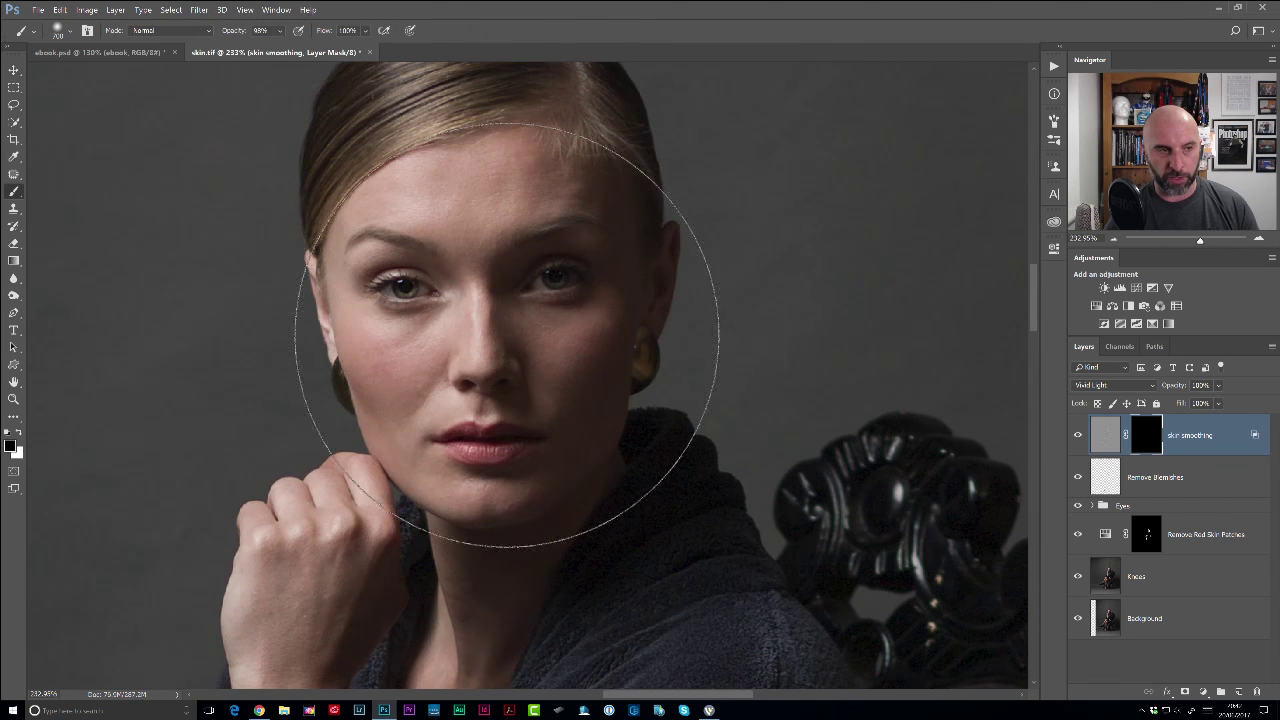
pyautogui.press('x')
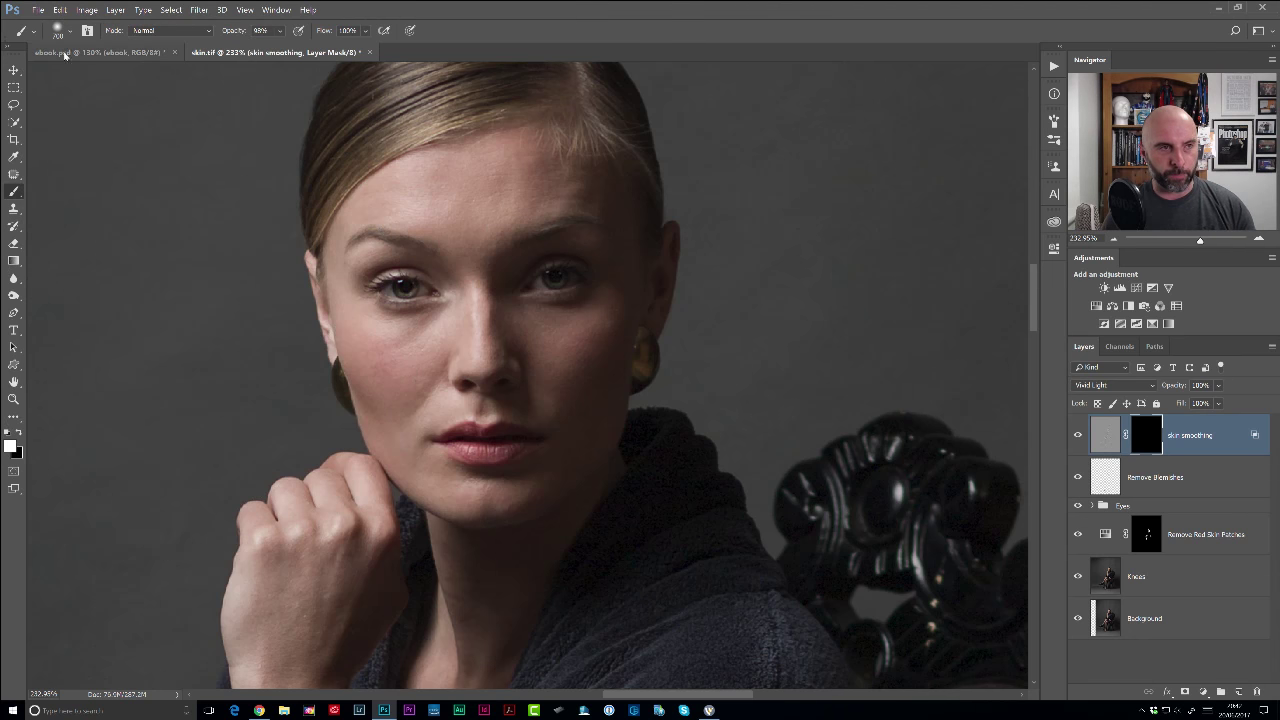
pyautogui.press('[')
pyautogui.press('[')
pyautogui.press('[')
pyautogui.press('[')
pyautogui.press('[')
pyautogui.press('[')
pyautogui.press('[')
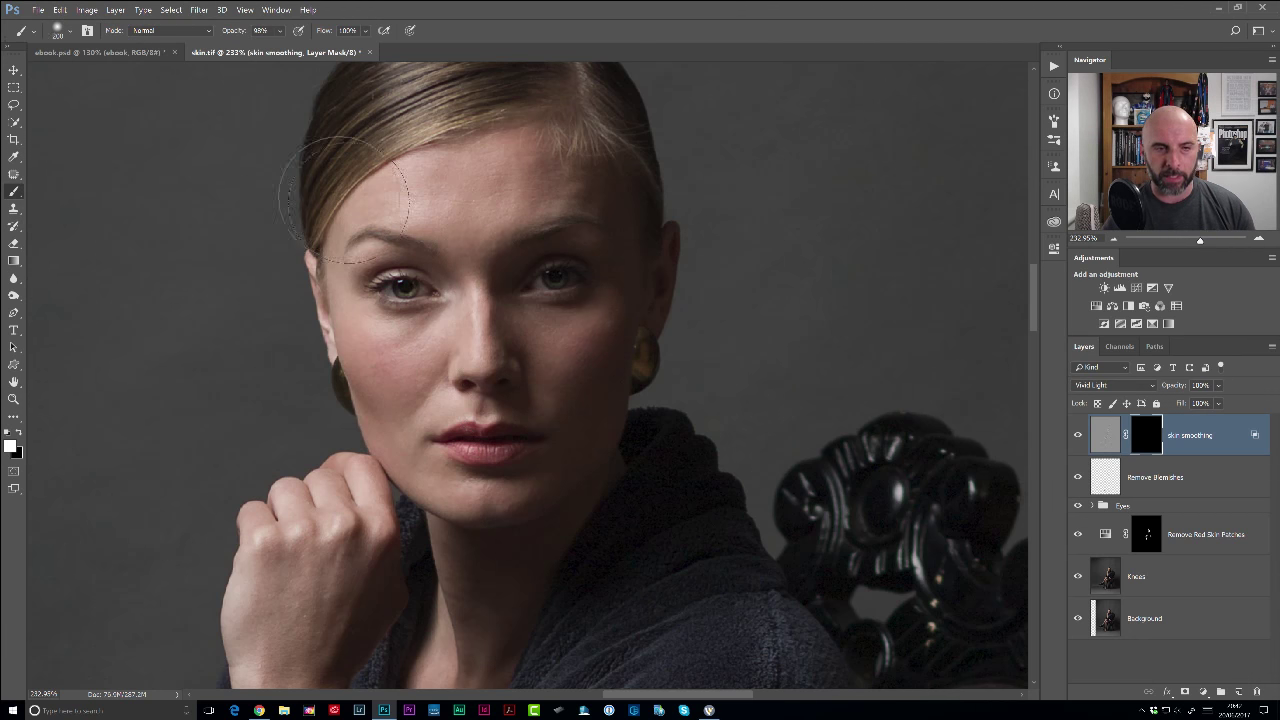
pyautogui.rightClick(477, 236)
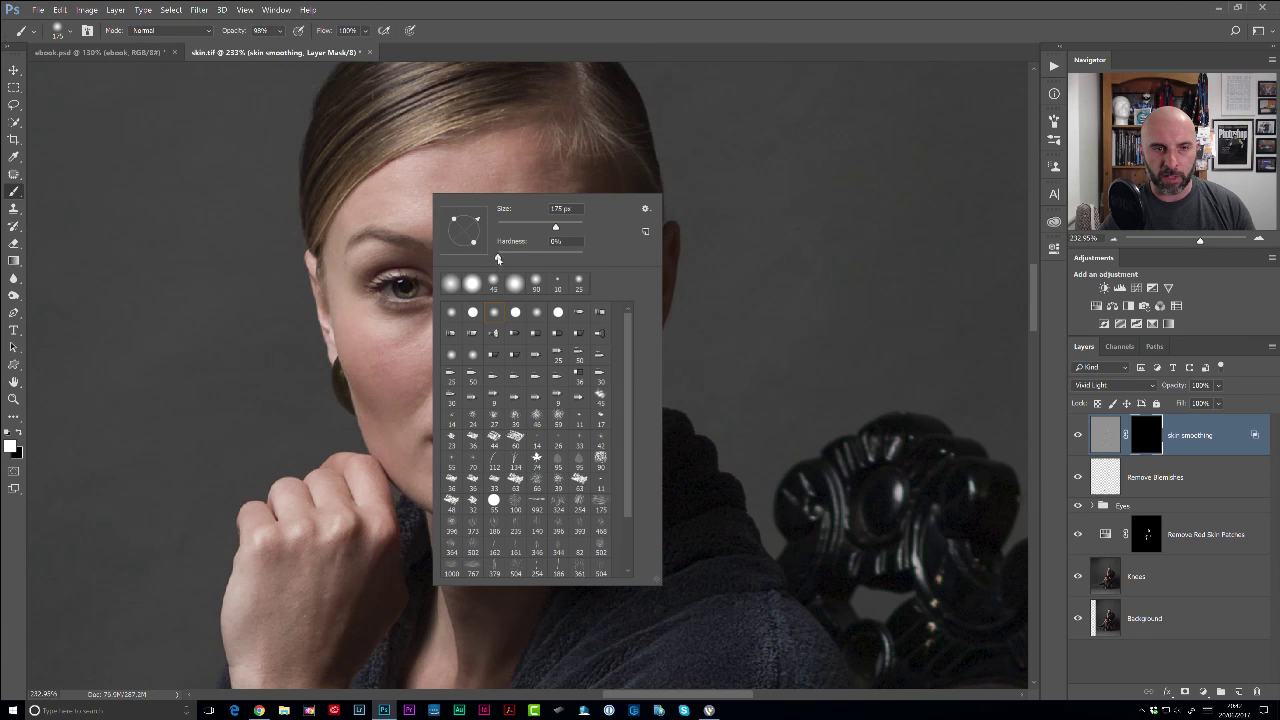
pyautogui.press('Return')
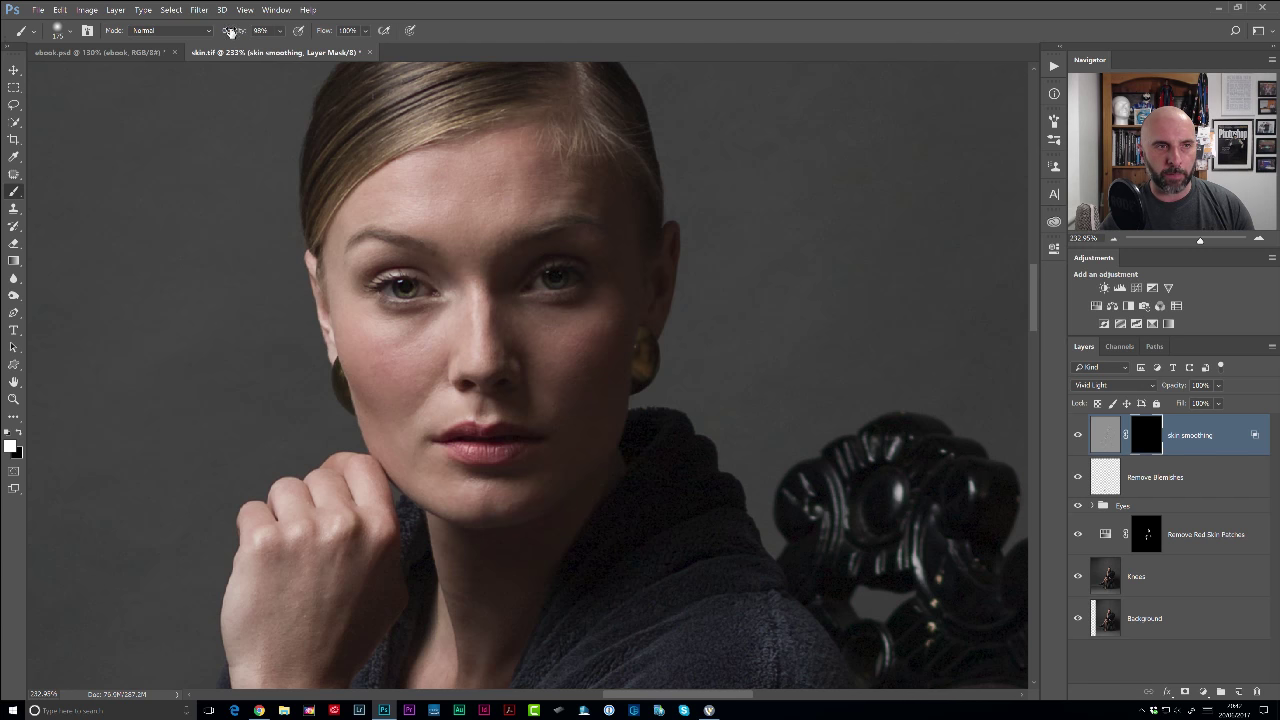
pyautogui.moveTo(230, 33); pyautogui.dragTo(334, 55)
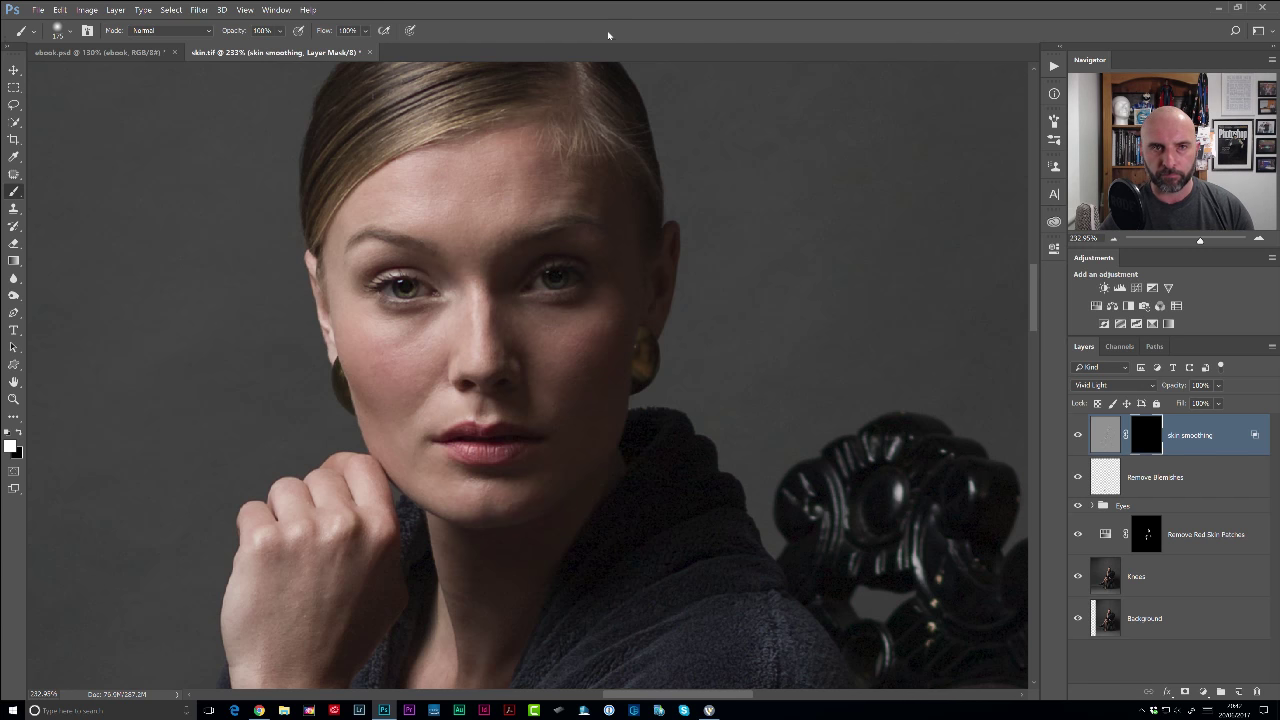
pyautogui.press('[')
pyautogui.press('[')
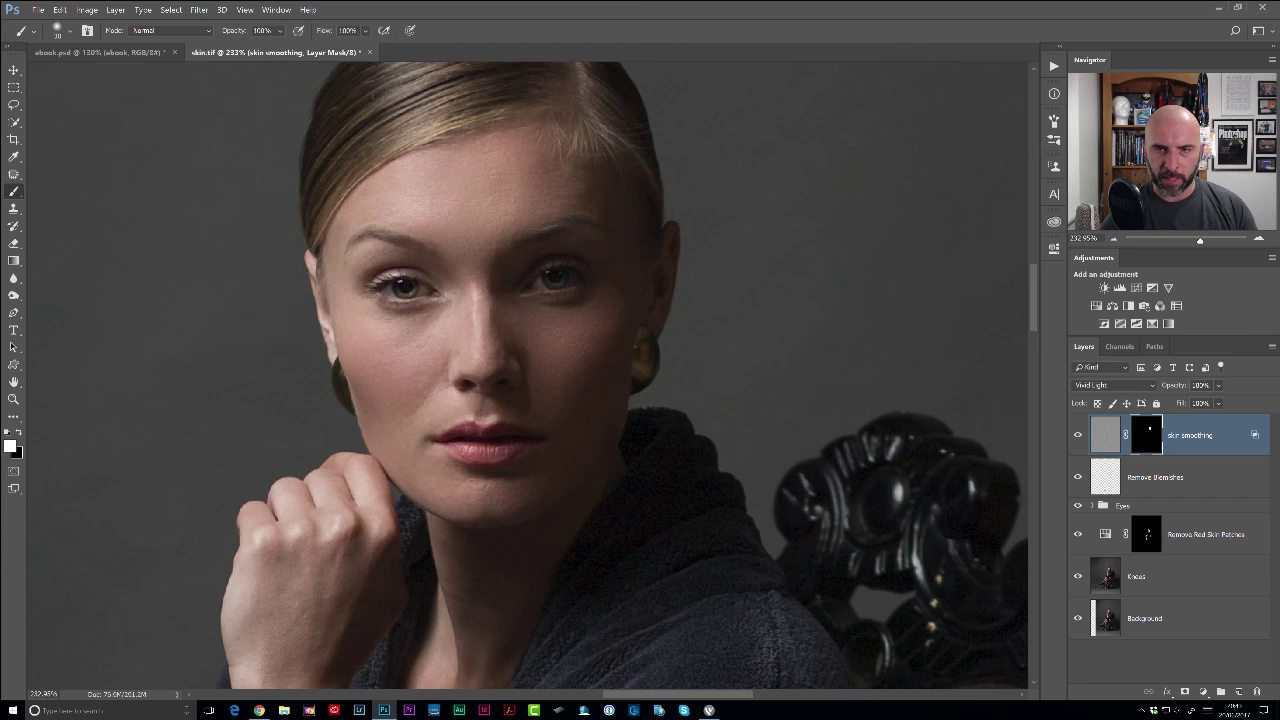
# Check the mask with its red overlay and paint in white the missed skin patches around the mouth, nose and adjoining cheek.
pyautogui.press('\\')
pyautogui.press('x')
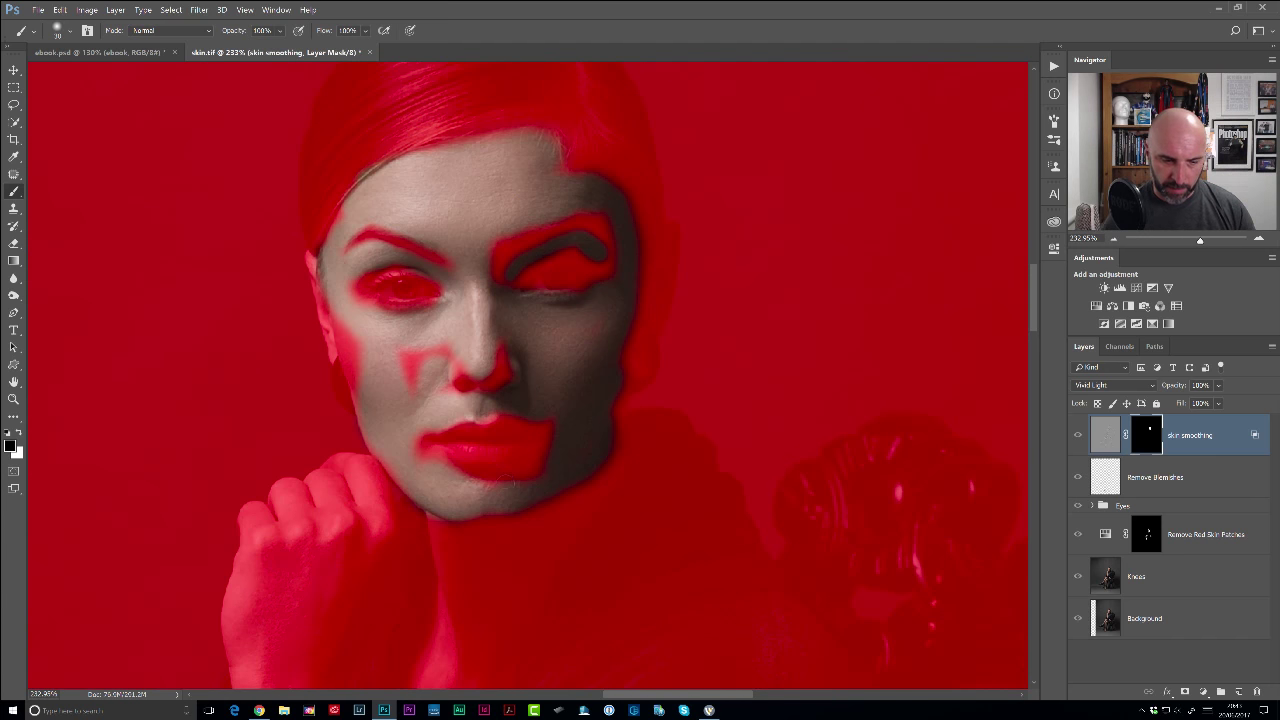
pyautogui.press('x')
pyautogui.press('\\')
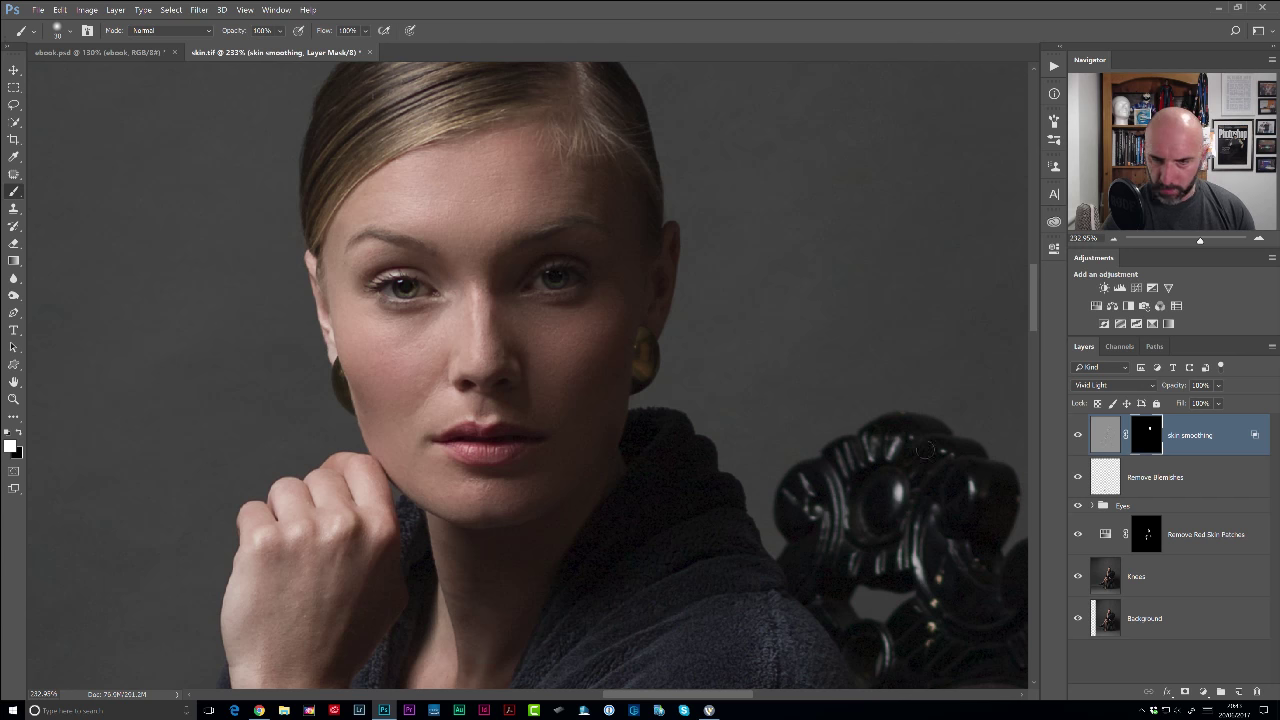
pyautogui.press('x')
pyautogui.press('\\')
pyautogui.press('x')
pyautogui.press('\\')
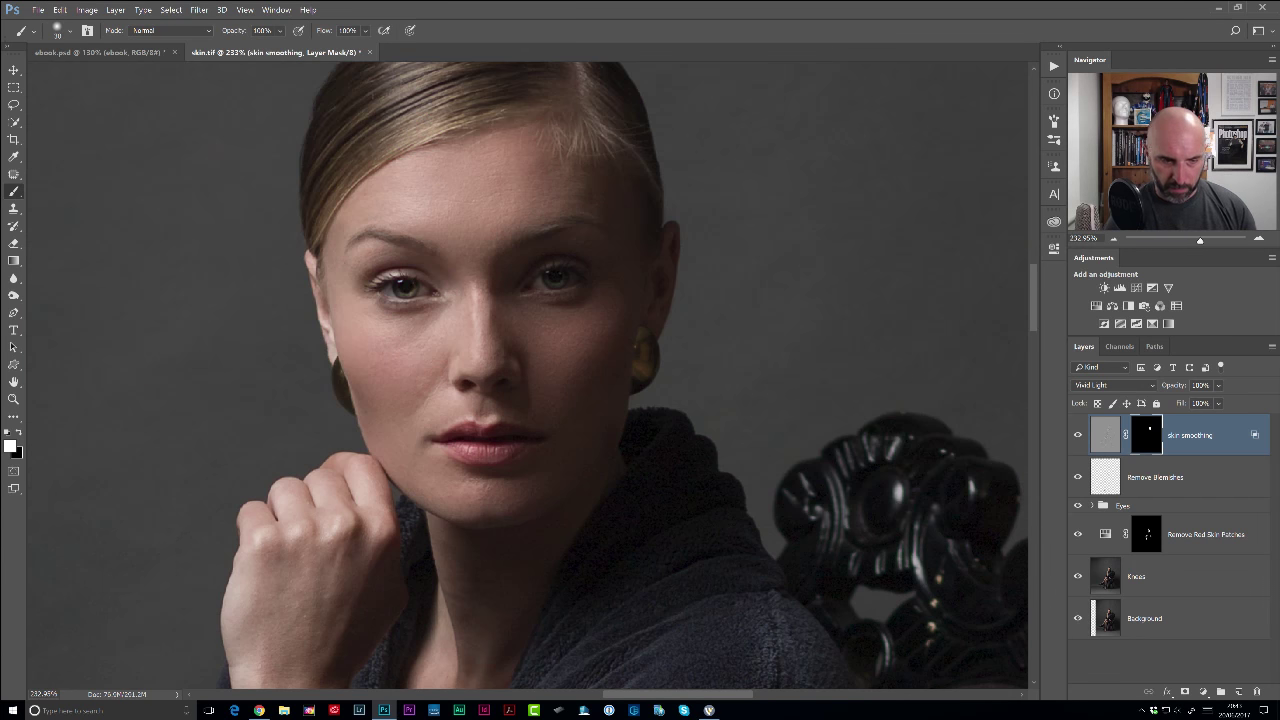
pyautogui.press('x')
pyautogui.press('\\')
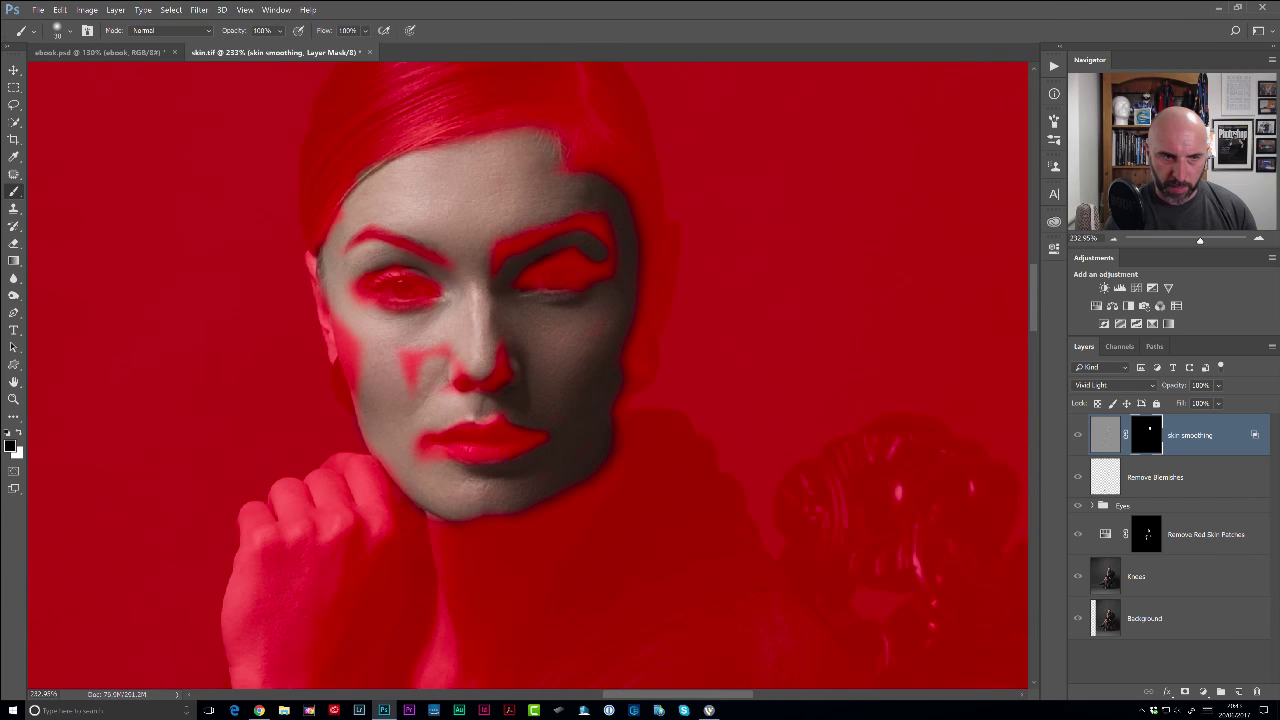
pyautogui.moveTo(435, 412)
pyautogui.mouseDown()
pyautogui.moveTo(416, 360)
pyautogui.moveTo(401, 365)
pyautogui.moveTo(503, 368)
pyautogui.mouseUp()
pyautogui.press('x')
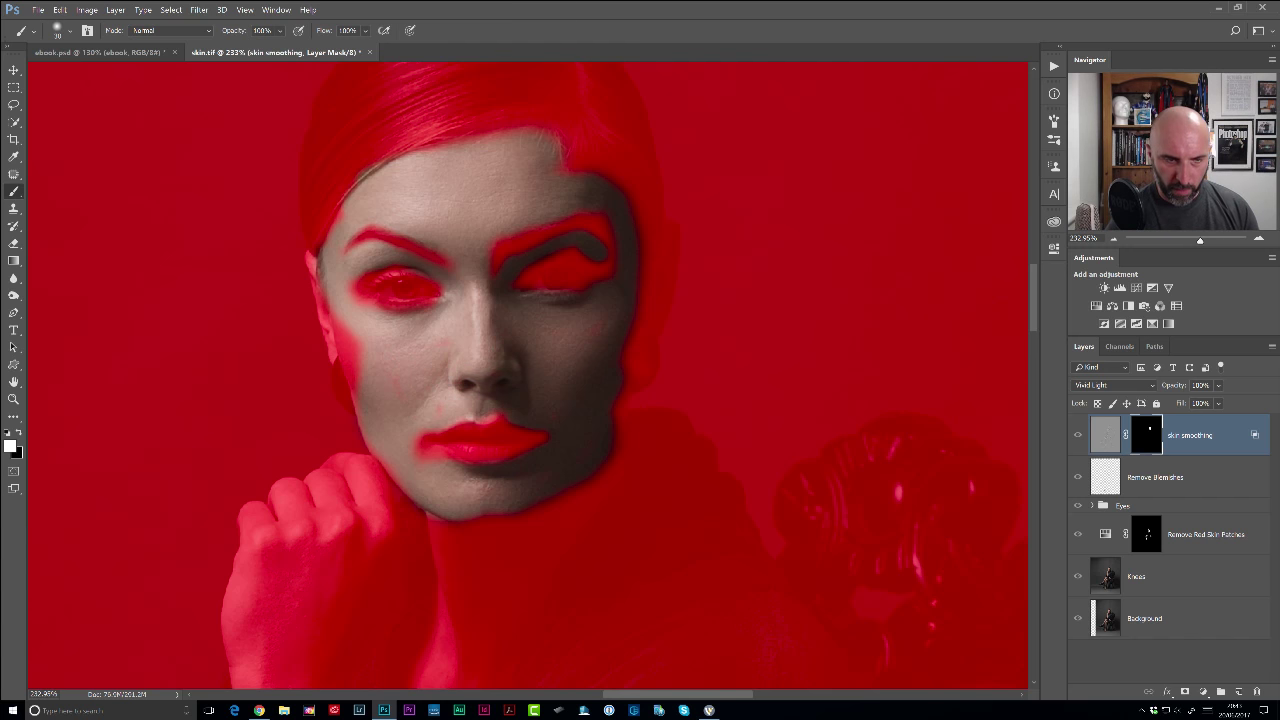
pyautogui.press('\\')
# Compare the face close up with the masked skin smoothing layer hidden and shown.
pyautogui.scroll(2, 456, 251)
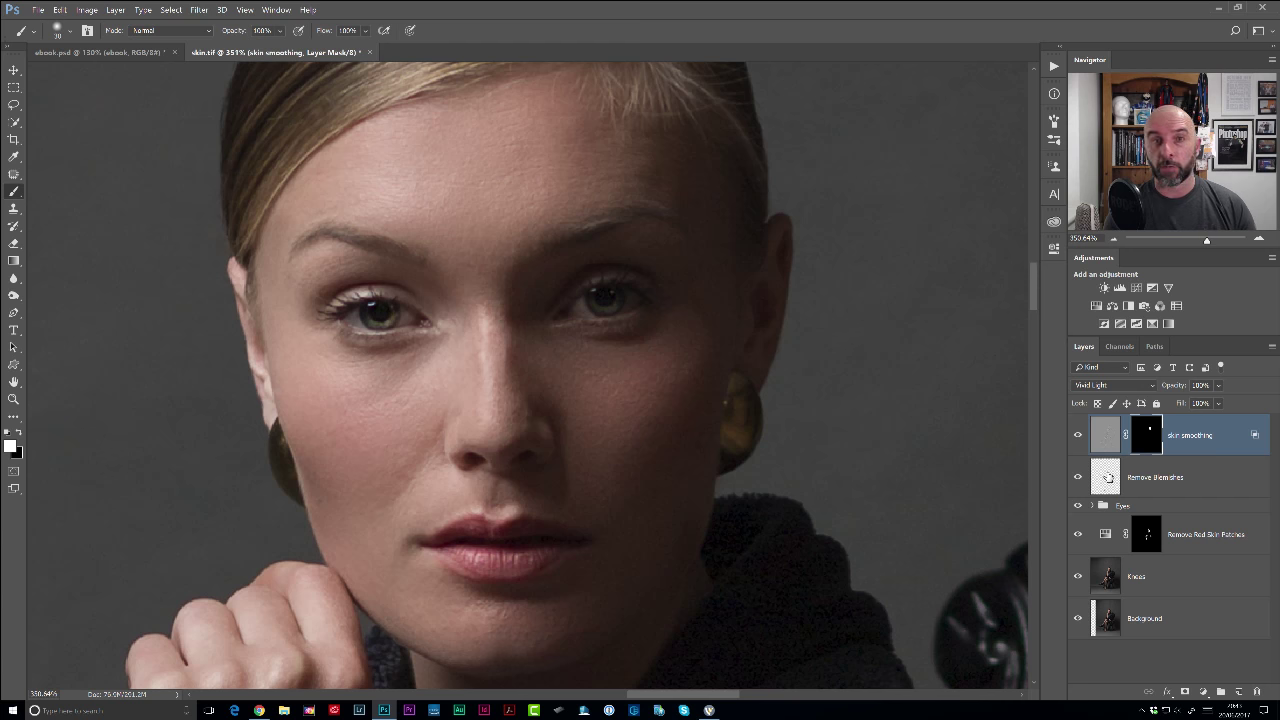
pyautogui.click(1078, 436)
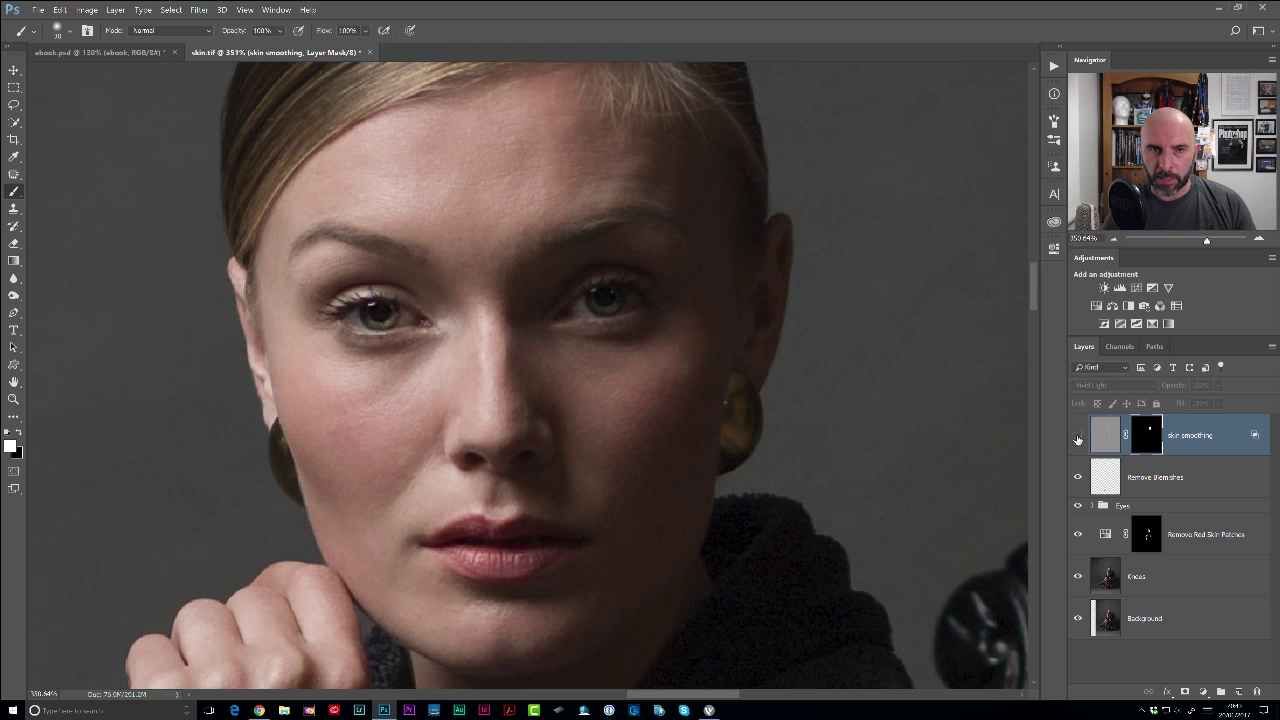
pyautogui.click(1077, 437)
pyautogui.click(1076, 437)
pyautogui.click(1076, 439)
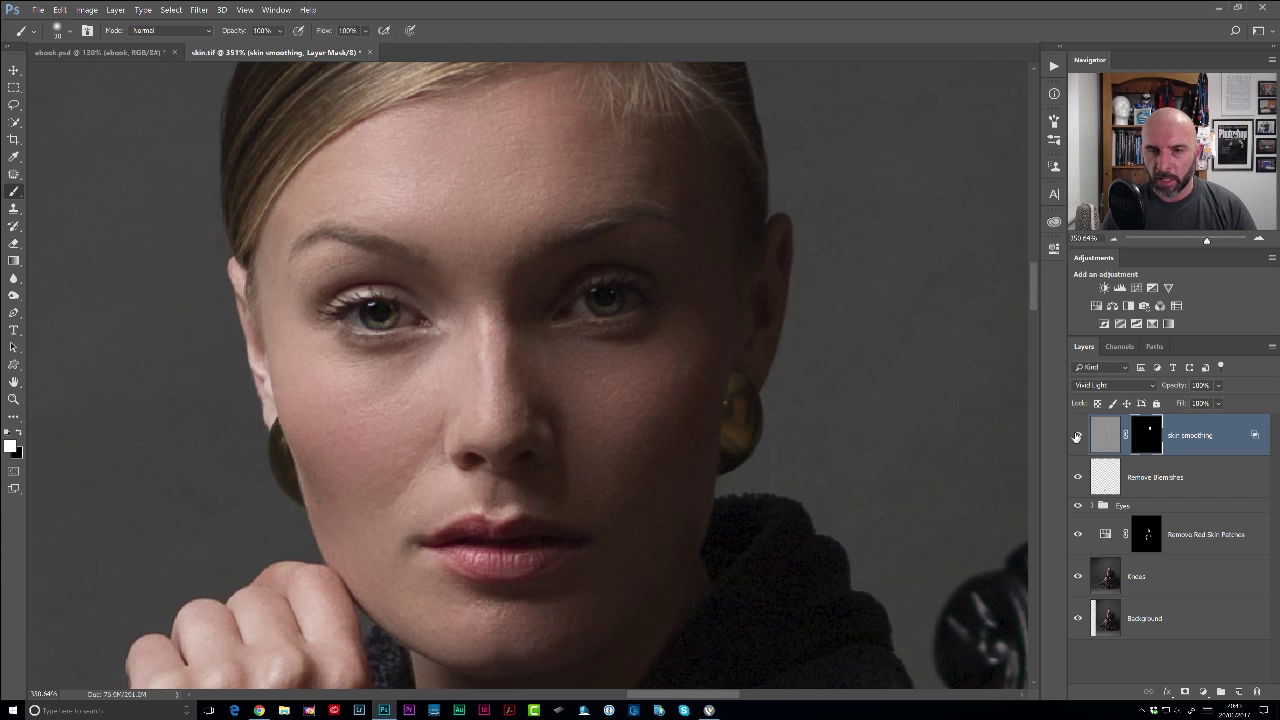
# Toggle the skin smoothing layer's visibility to check the retouched face before and after.
pyautogui.click(1077, 437)
pyautogui.click(1077, 438)
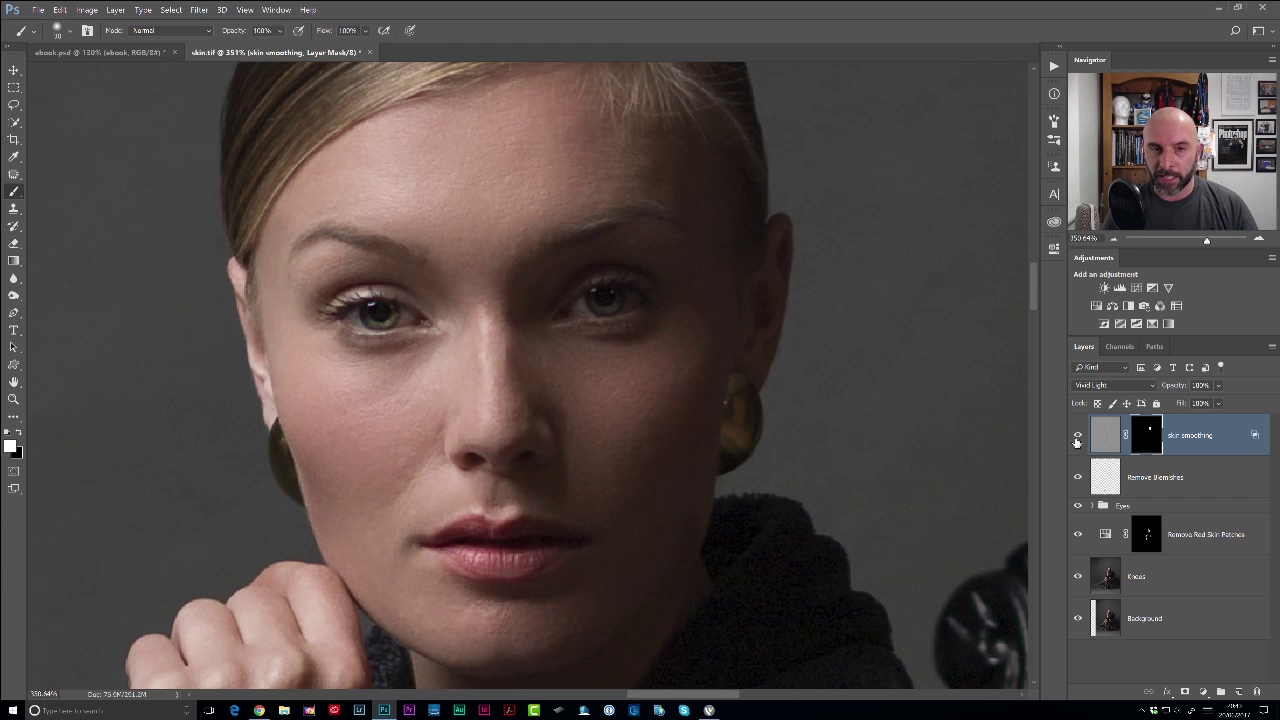
pyautogui.click(1077, 438)
pyautogui.click(1077, 438)
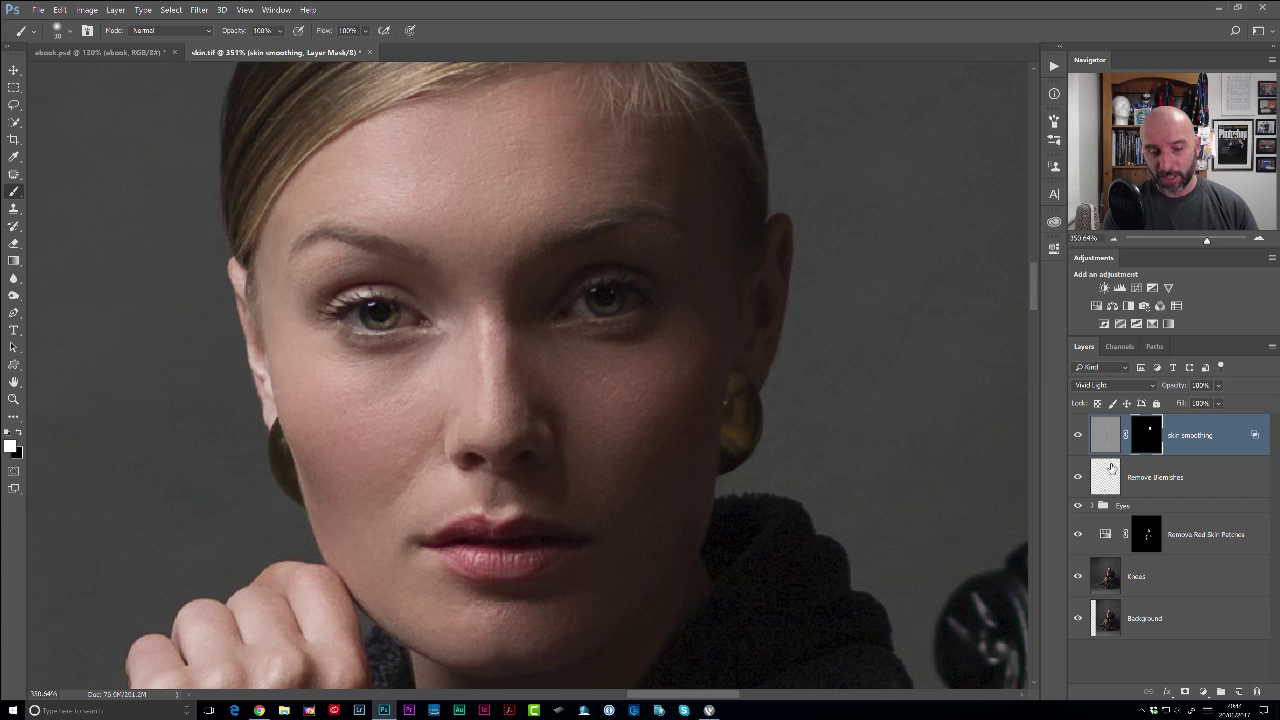
# Lower the skin smoothing layer's opacity to 70% and compare the face with the layer hidden and shown.
pyautogui.press('v')
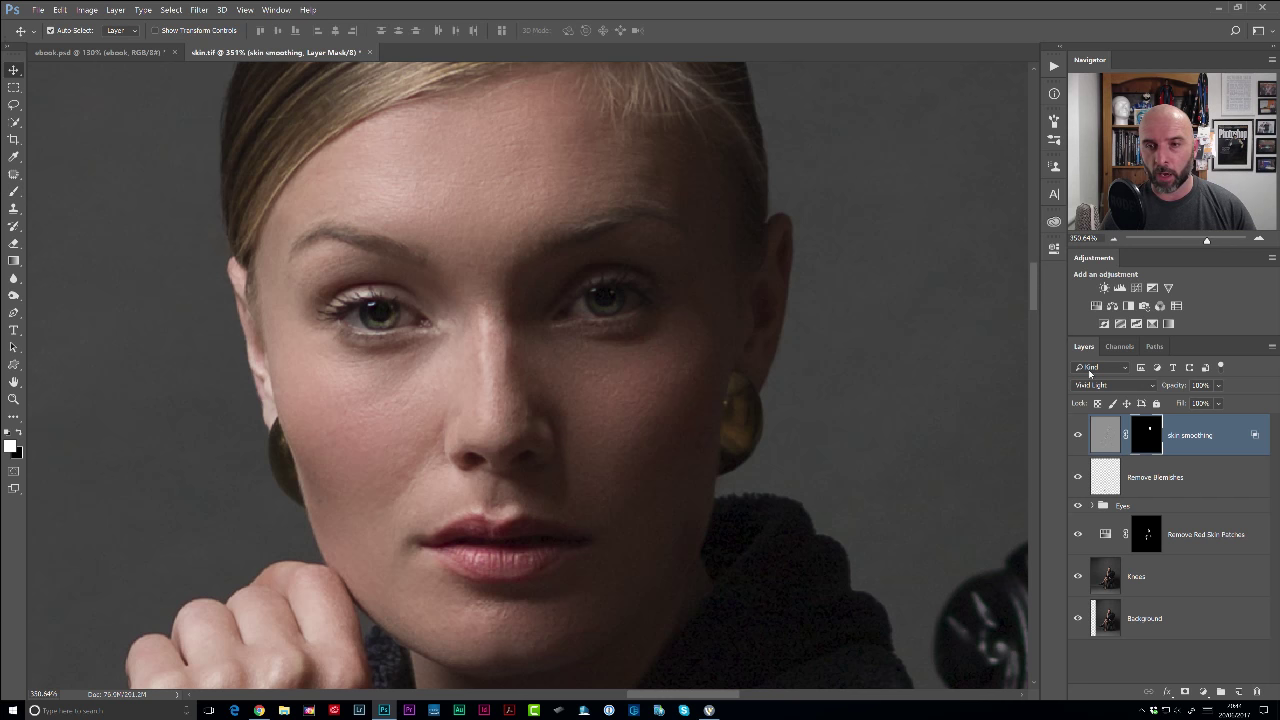
pyautogui.press('6')
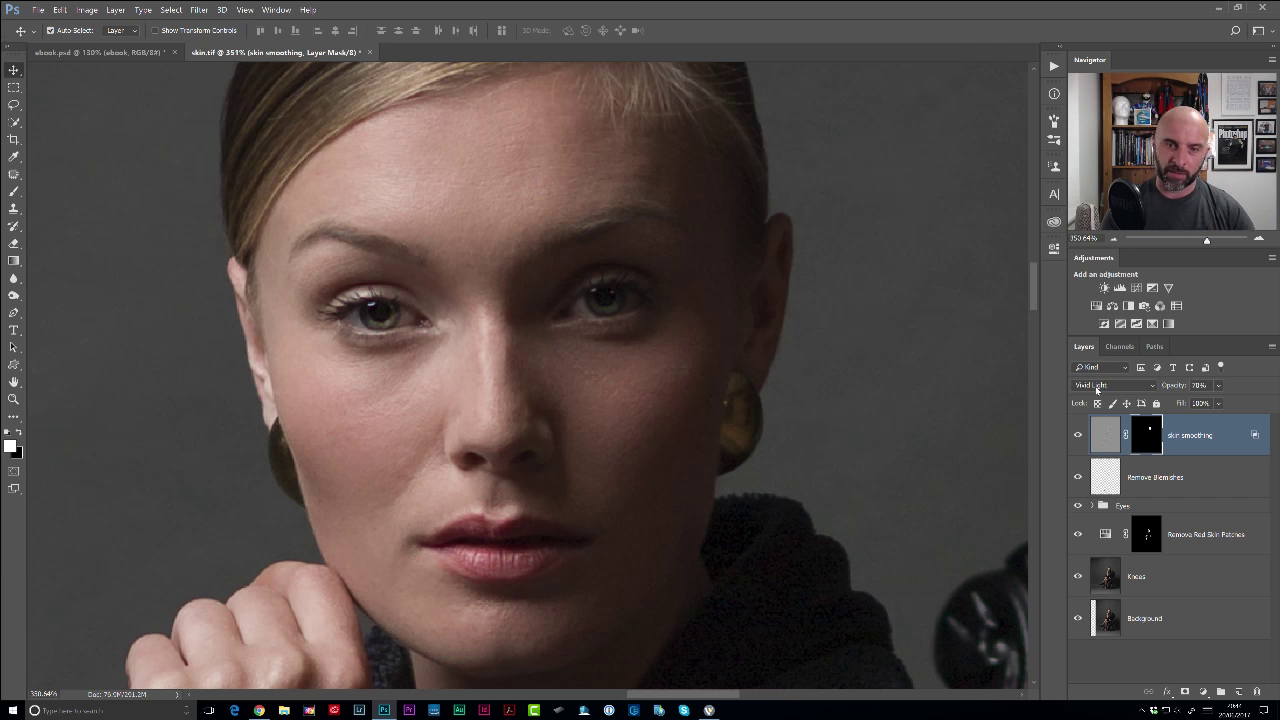
pyautogui.click(1077, 436)
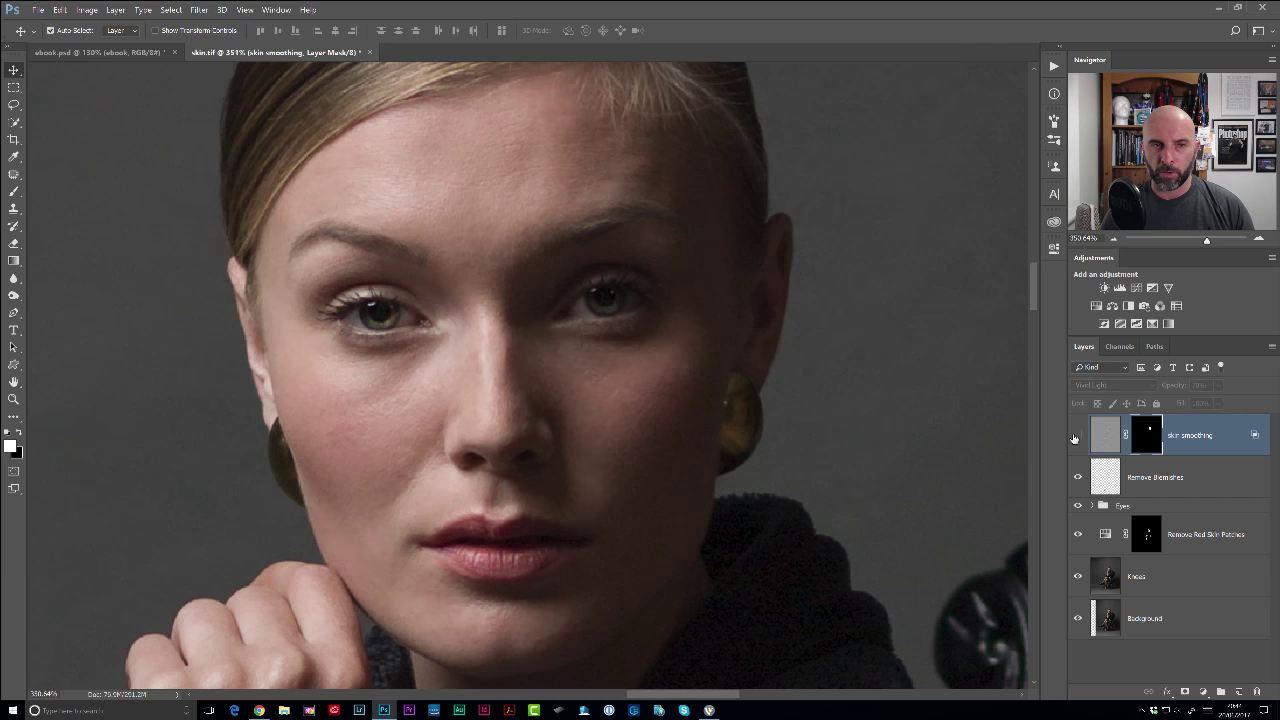
pyautogui.click(1075, 437)
pyautogui.click(1076, 437)
pyautogui.click(1078, 436)
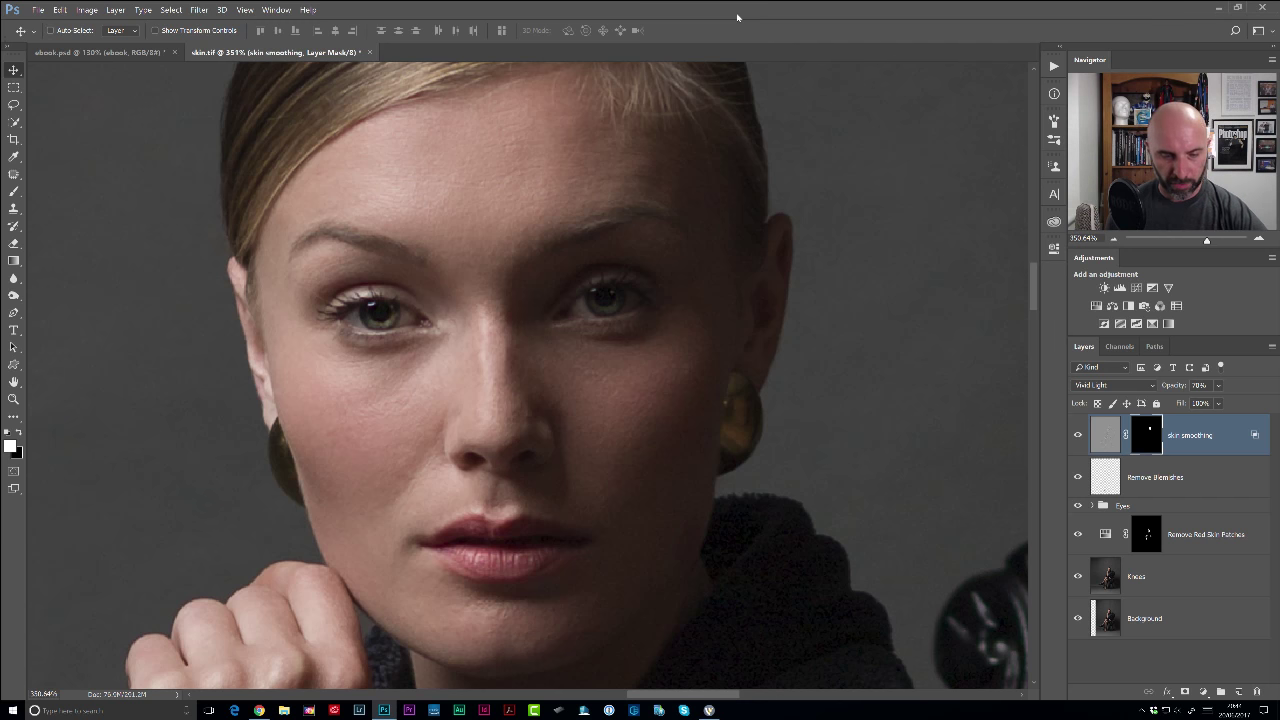
# Close skin.tif and ebook.psd without saving the changes.
pyautogui.hotkey('ctrl', 'w')
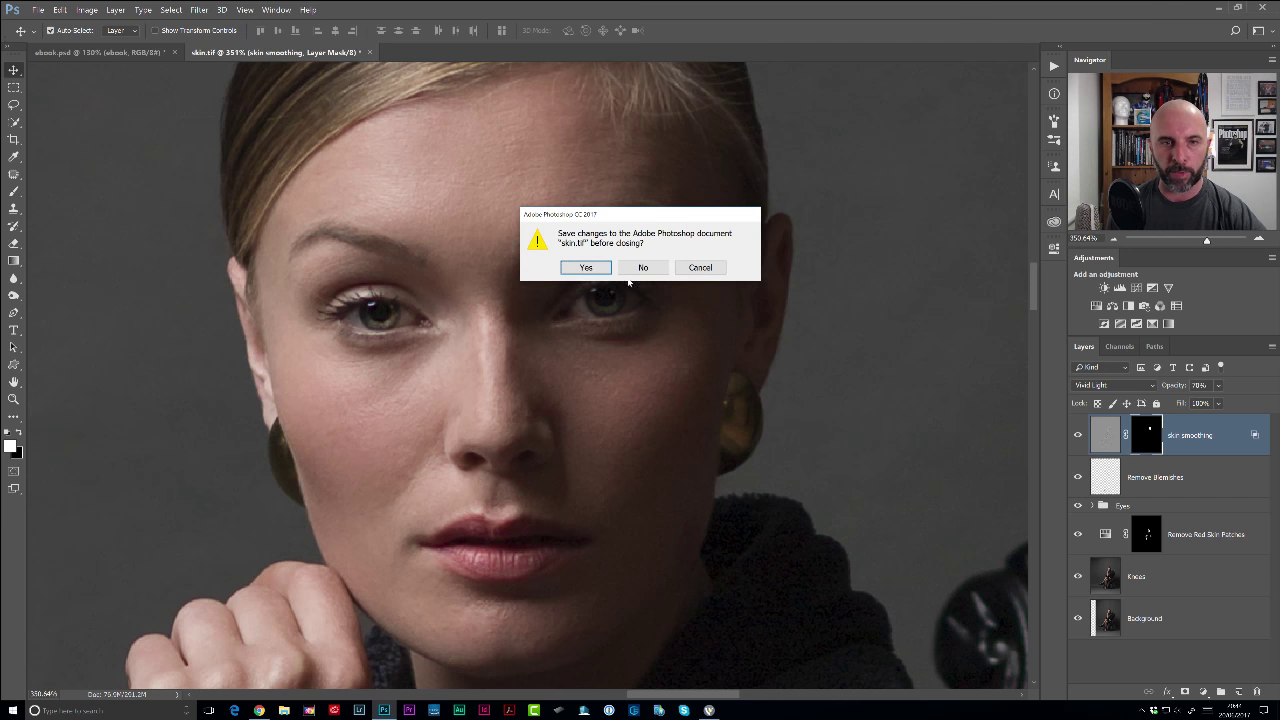
pyautogui.click(643, 268)
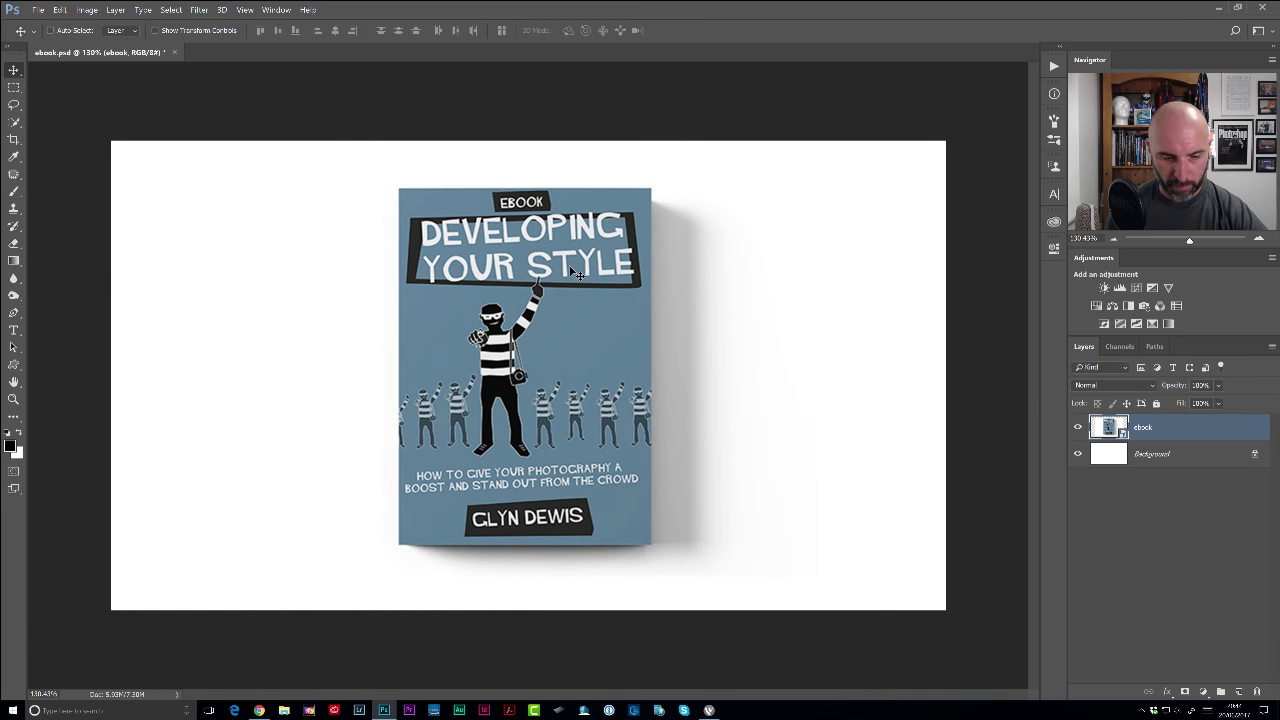
pyautogui.hotkey('ctrl', 'w')
pyautogui.click(643, 268)
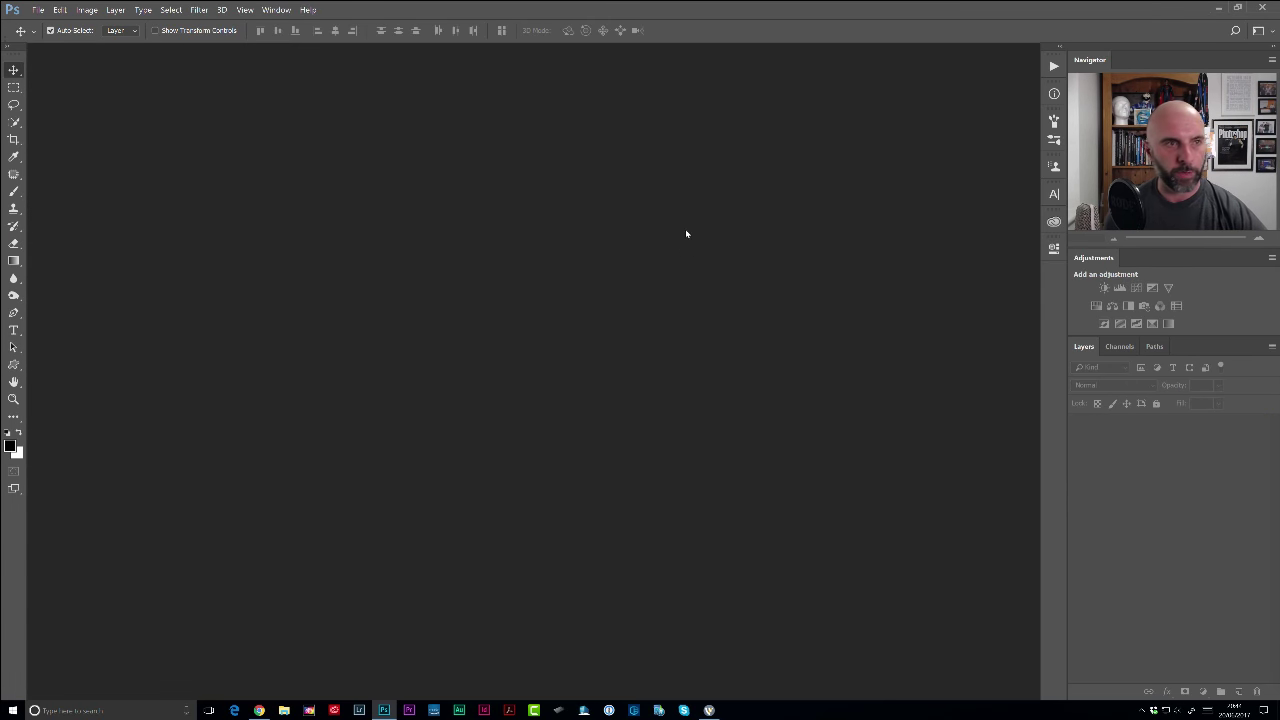
# Open the floor image of the standing soldier from the tutorials folder.
pyautogui.click(38, 9)
pyautogui.click(55, 31)
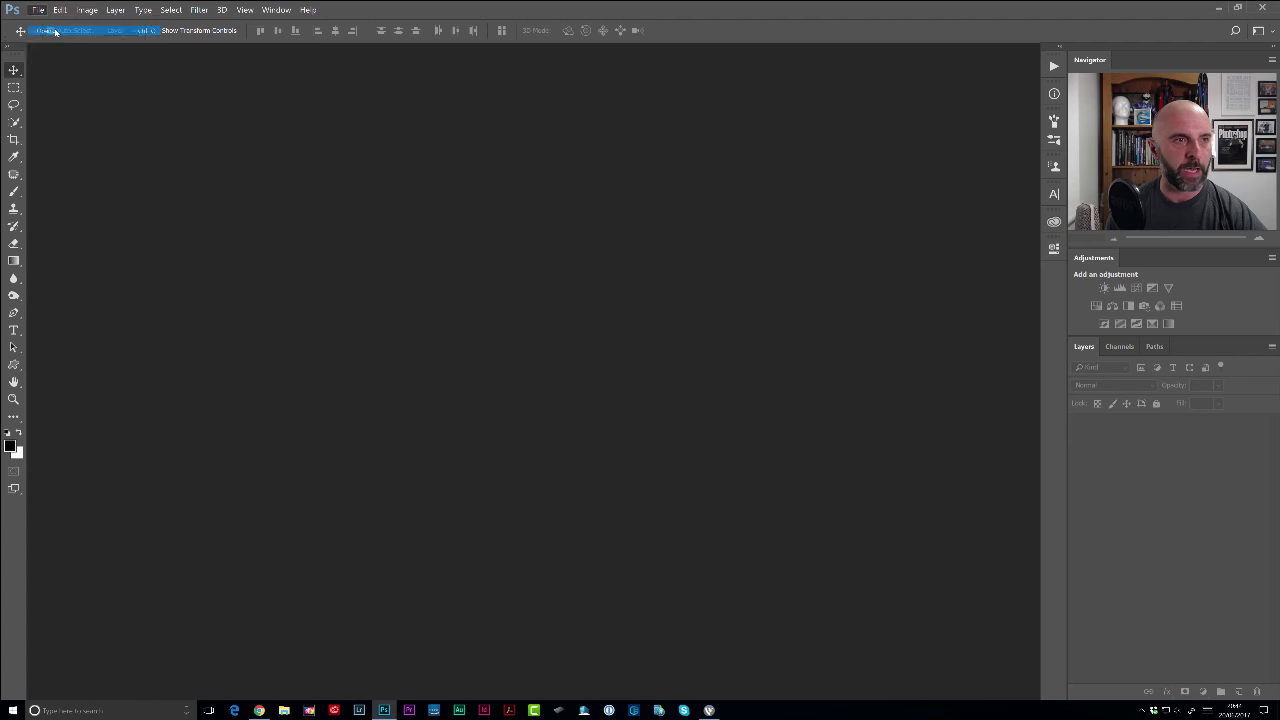
pyautogui.click(147, 80)
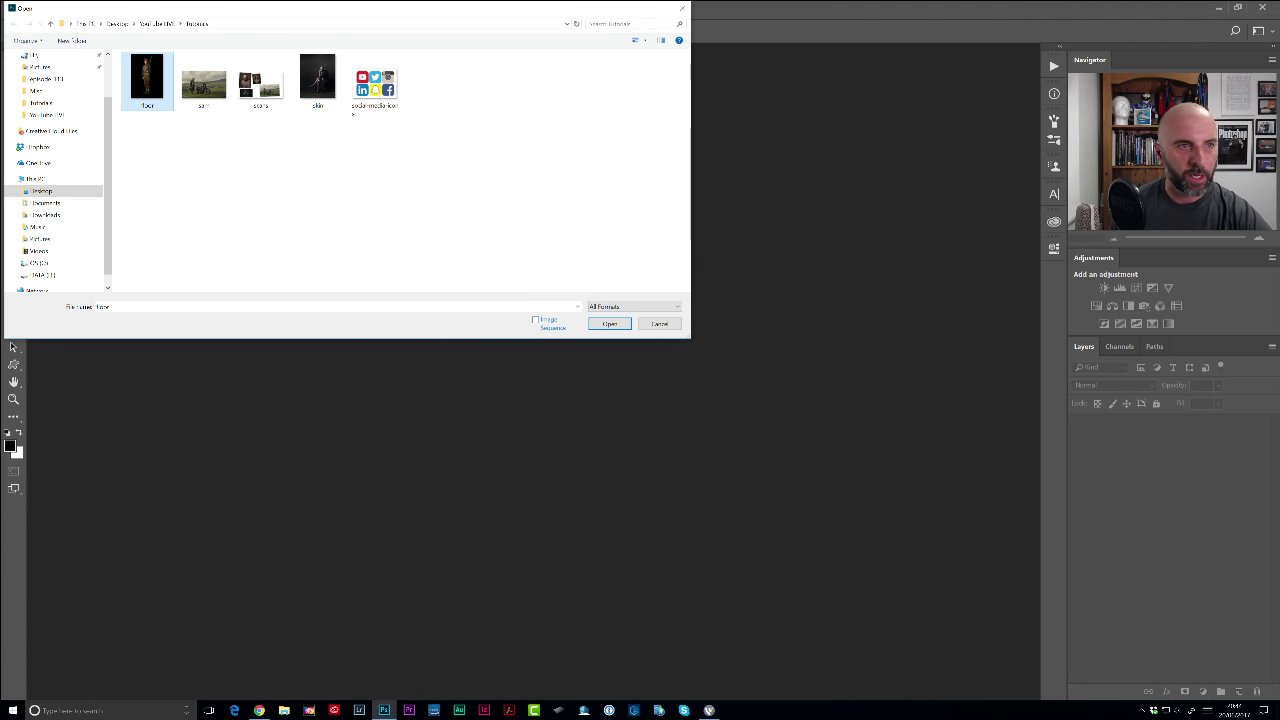
pyautogui.click(598, 323)
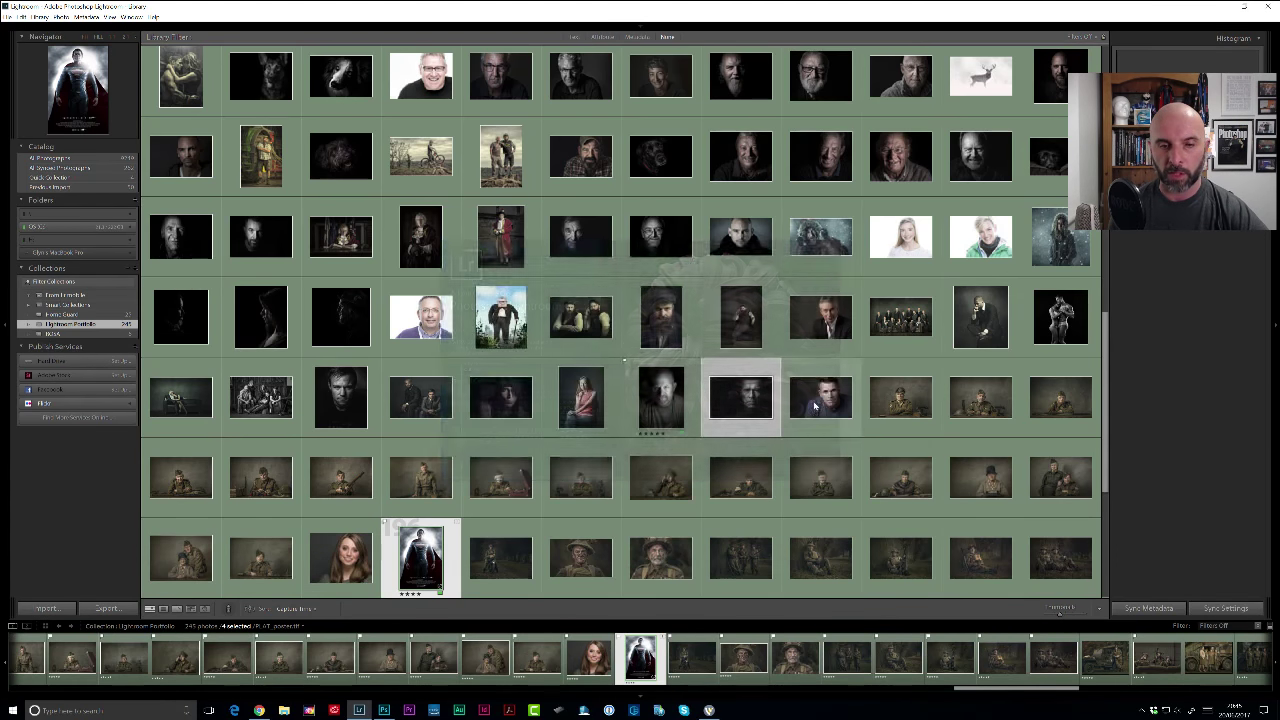
# In Lightroom's portfolio collection, find the finished portrait of the standing soldier with a rifle and view it enlarged.
pyautogui.scroll(-5, 712, 466)
pyautogui.click(734, 494)
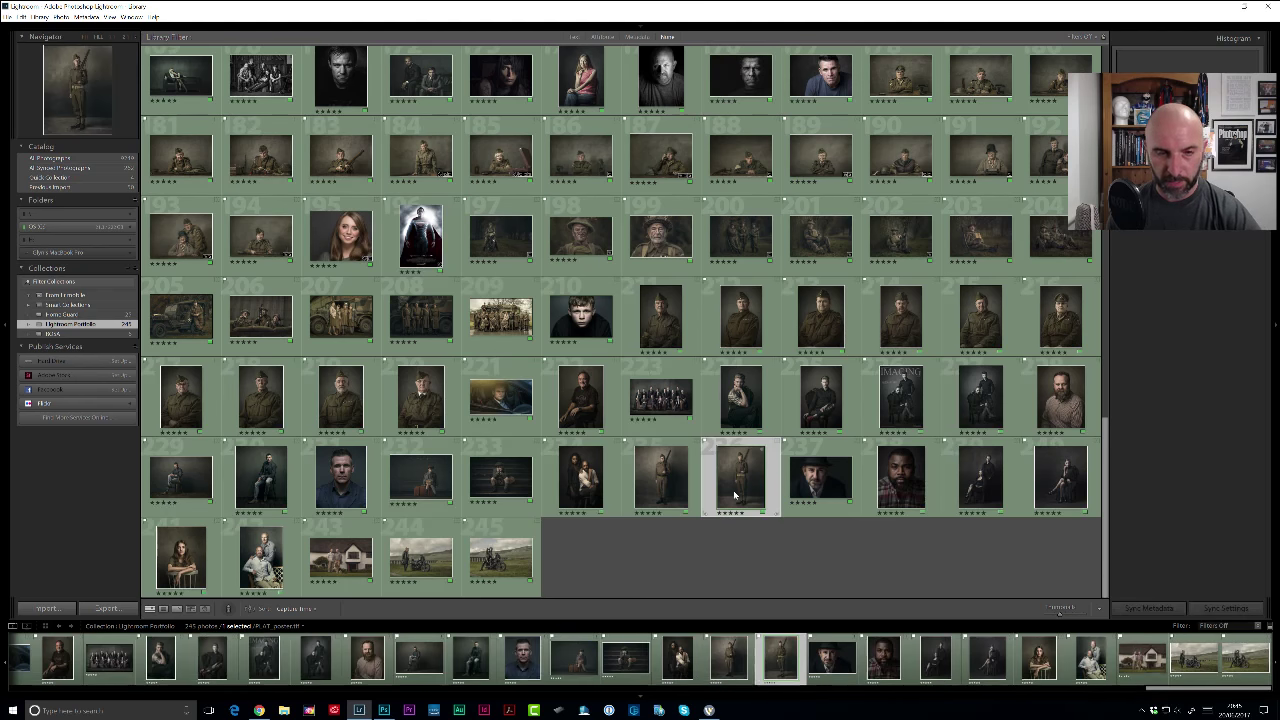
pyautogui.doubleClick(734, 494)
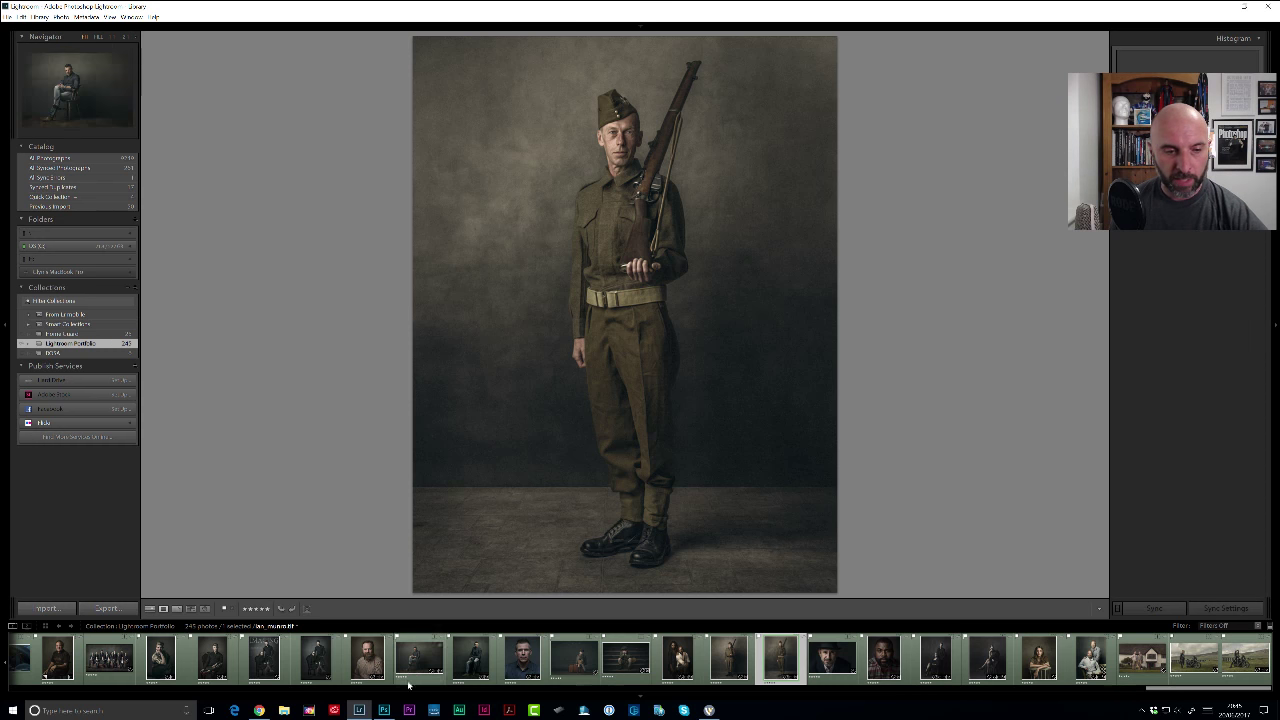
# Return to Photoshop and examine the background graphics in the Textures library.
pyautogui.click(384, 710)
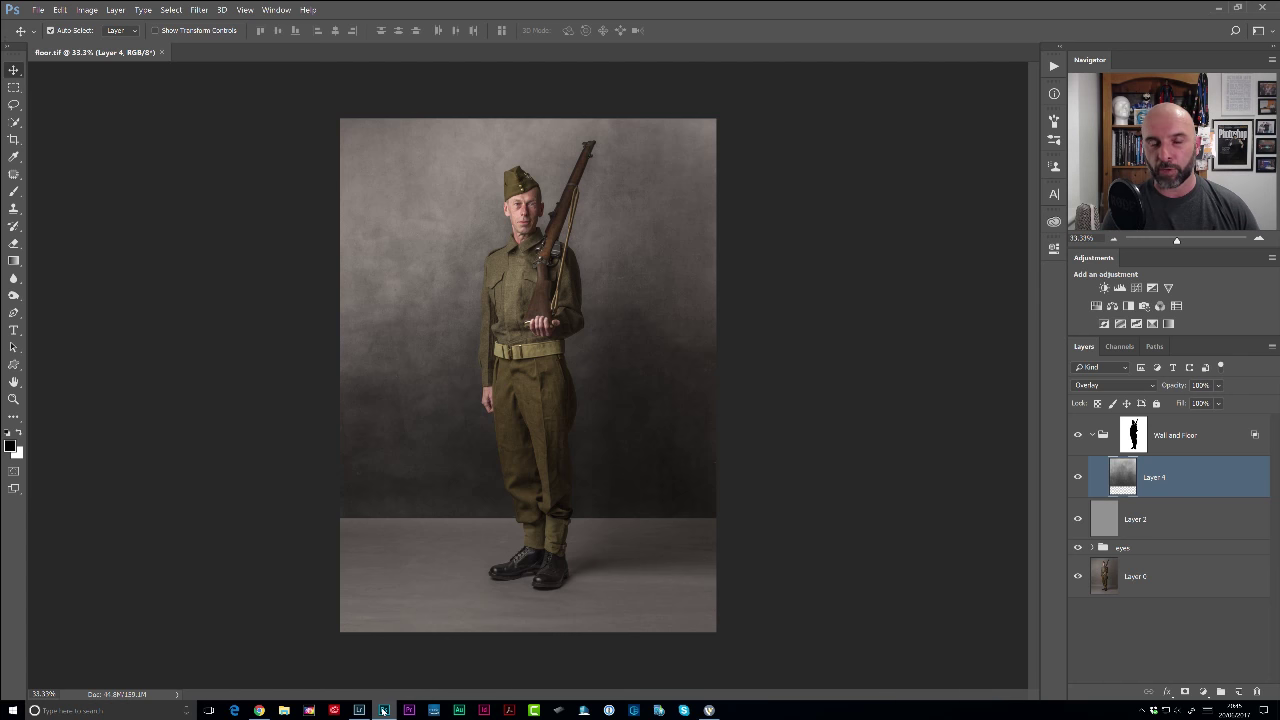
pyautogui.click(1054, 221)
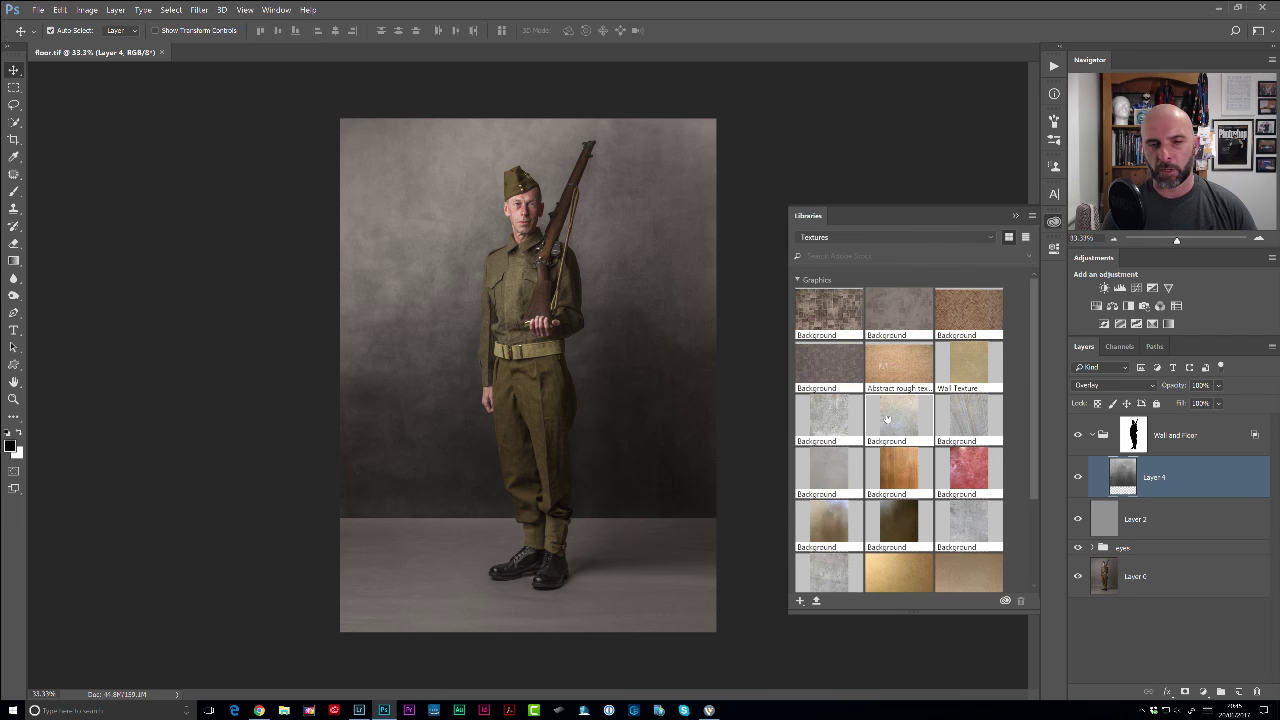
pyautogui.click(886, 313)
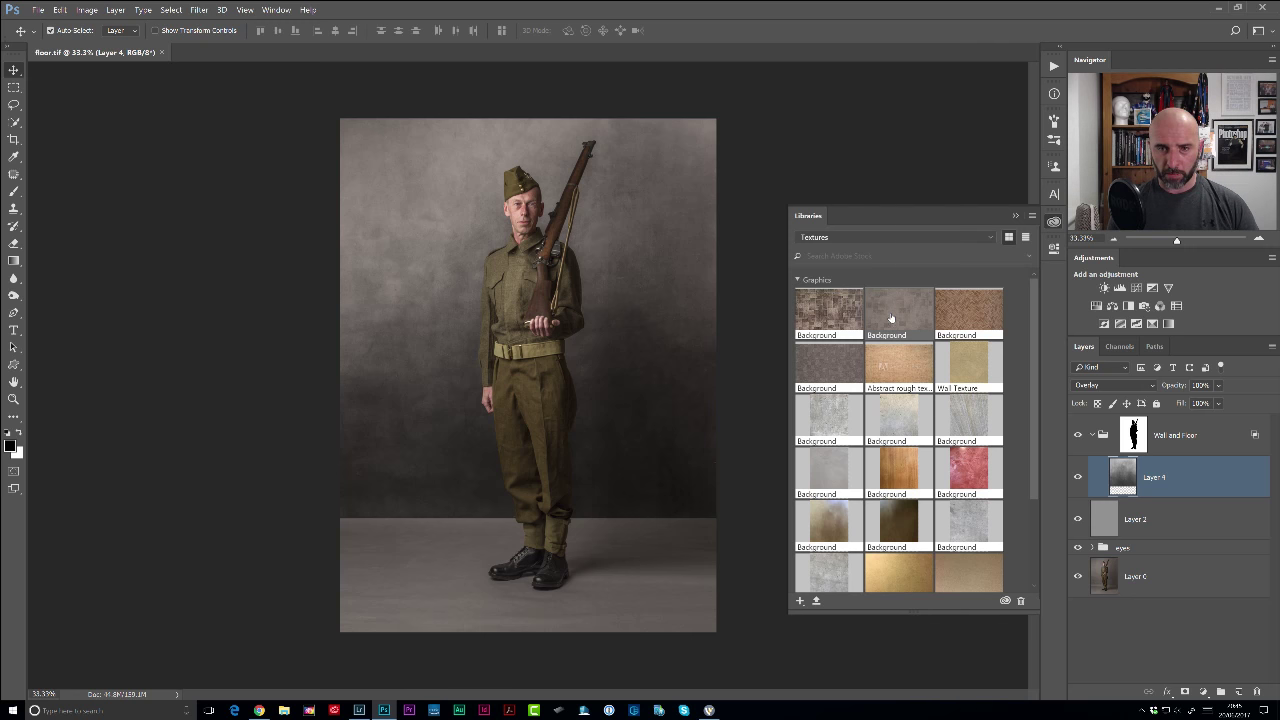
pyautogui.click(965, 318)
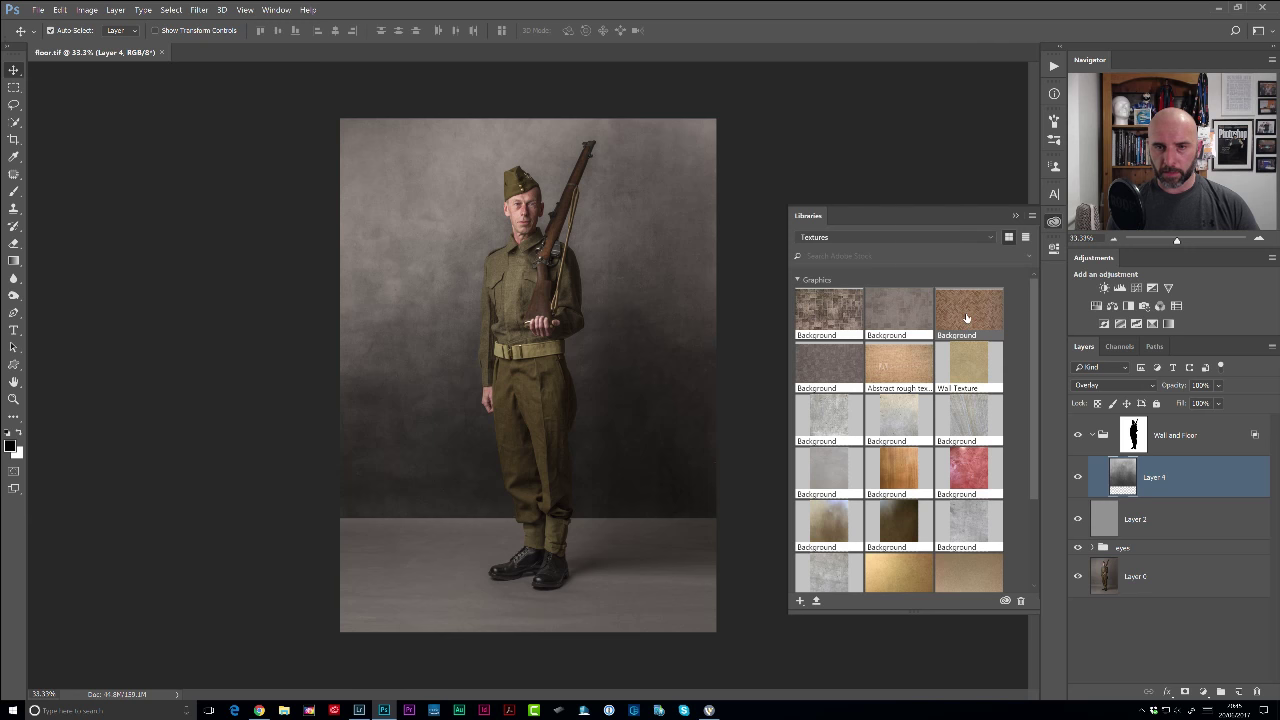
# Try the brown stone tile graphic from the Textures library over the soldier image, and delete the placed layer.
pyautogui.click(838, 309)
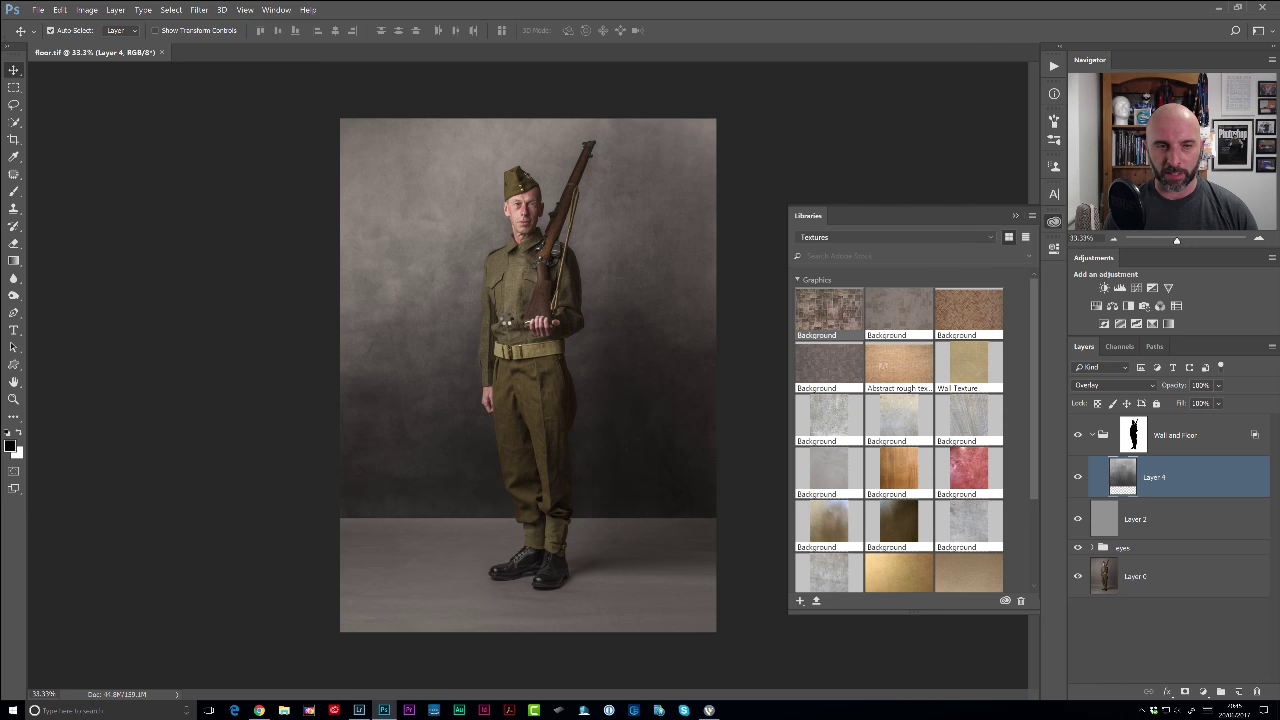
pyautogui.moveTo(516, 326); pyautogui.dragTo(516, 326)
pyautogui.moveTo(374, 266); pyautogui.dragTo(397, 316)
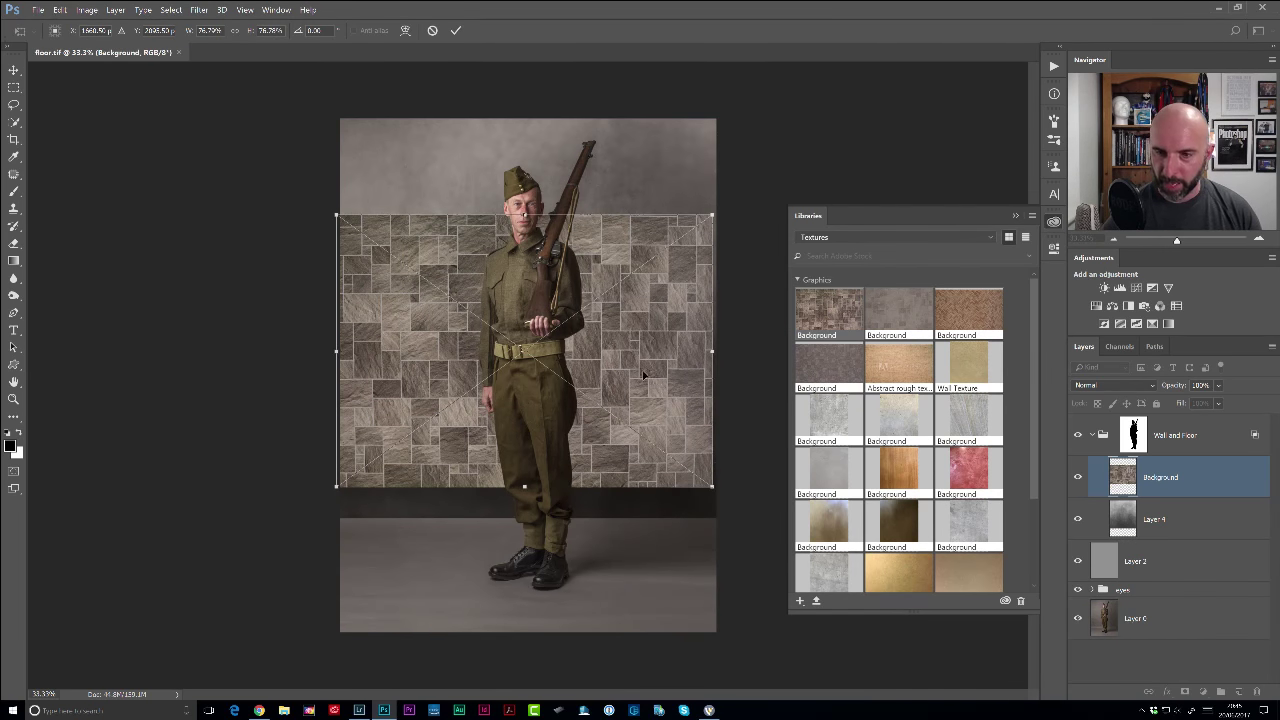
pyautogui.press('Return')
pyautogui.press('Delete')
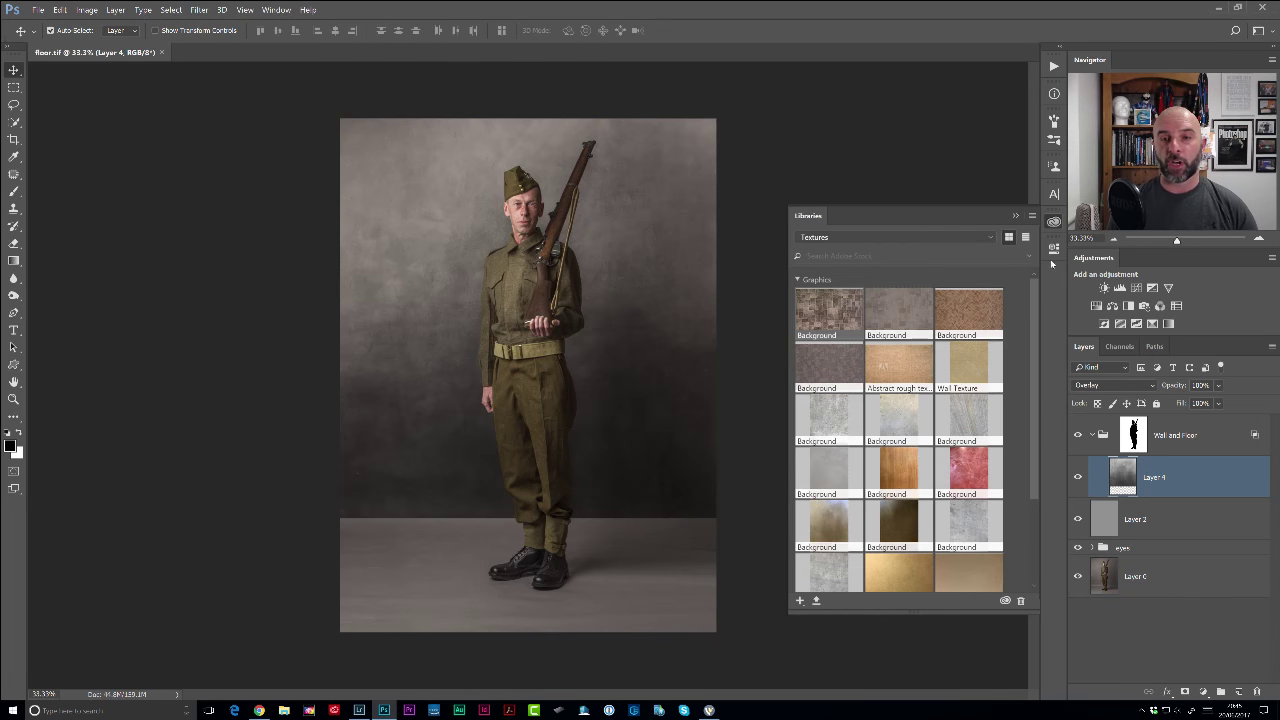
# Compare the soldier's backdrop with Layer 4 hidden and shown.
pyautogui.moveTo(512, 452); pyautogui.dragTo(481, 428)
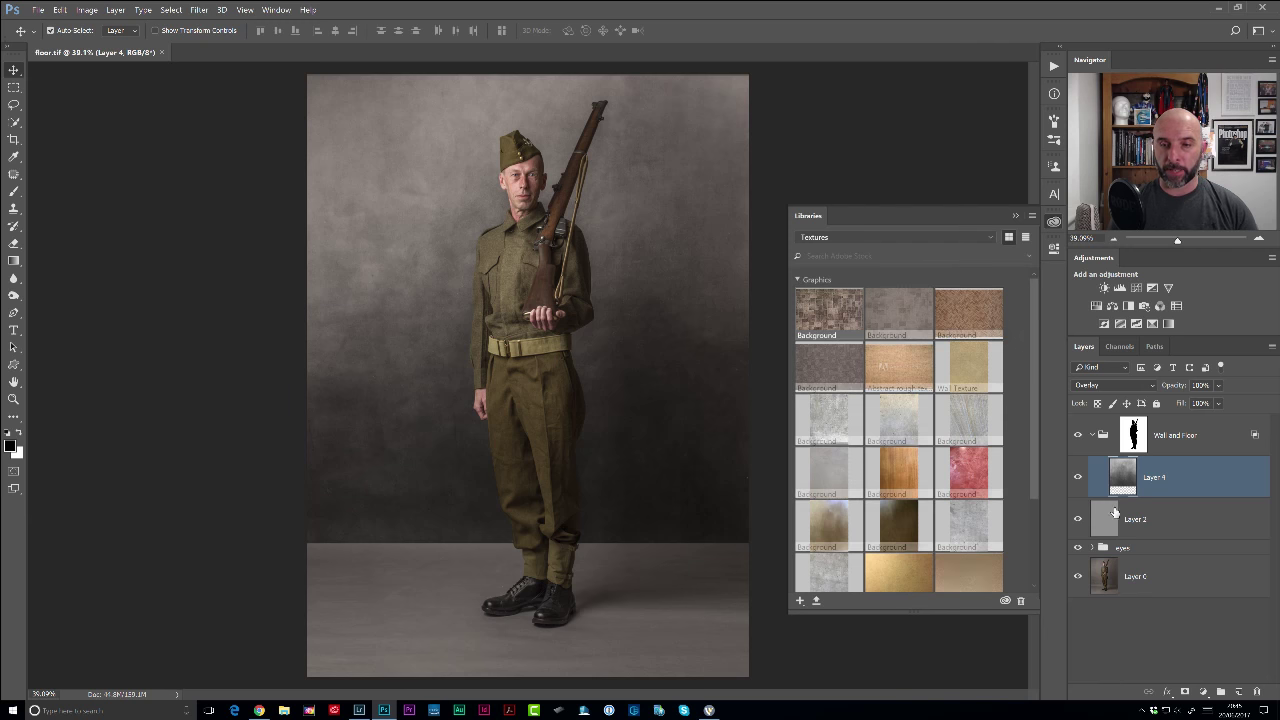
pyautogui.click(1078, 477)
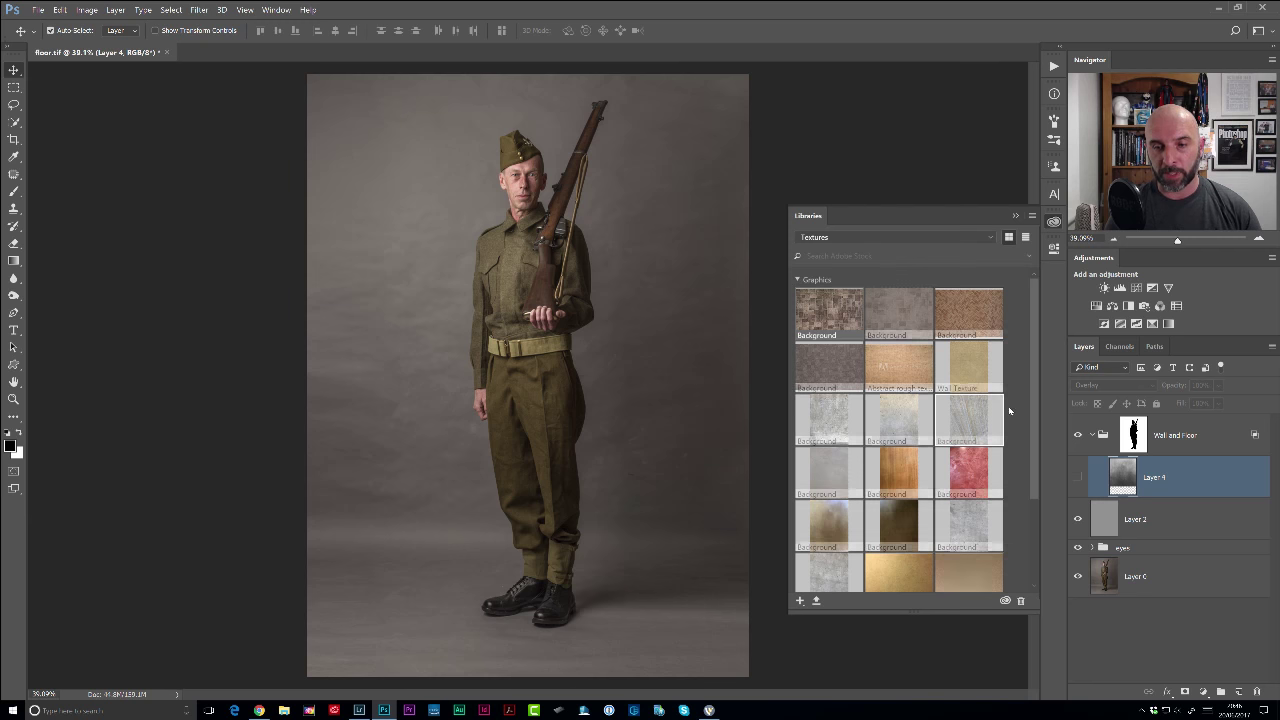
pyautogui.click(1077, 477)
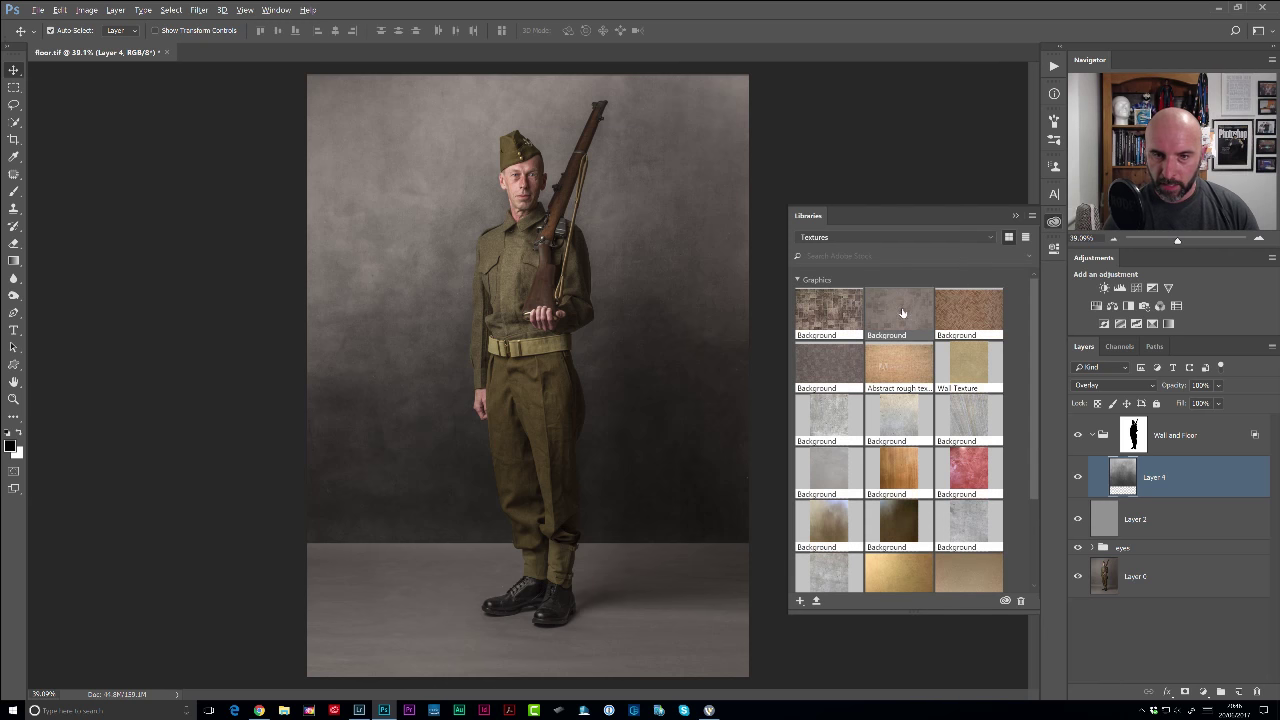
# Add the stone tile texture above Layer 4 and position it from the soldier's chest height down past the bottom edge.
pyautogui.moveTo(522, 407); pyautogui.dragTo(526, 413)
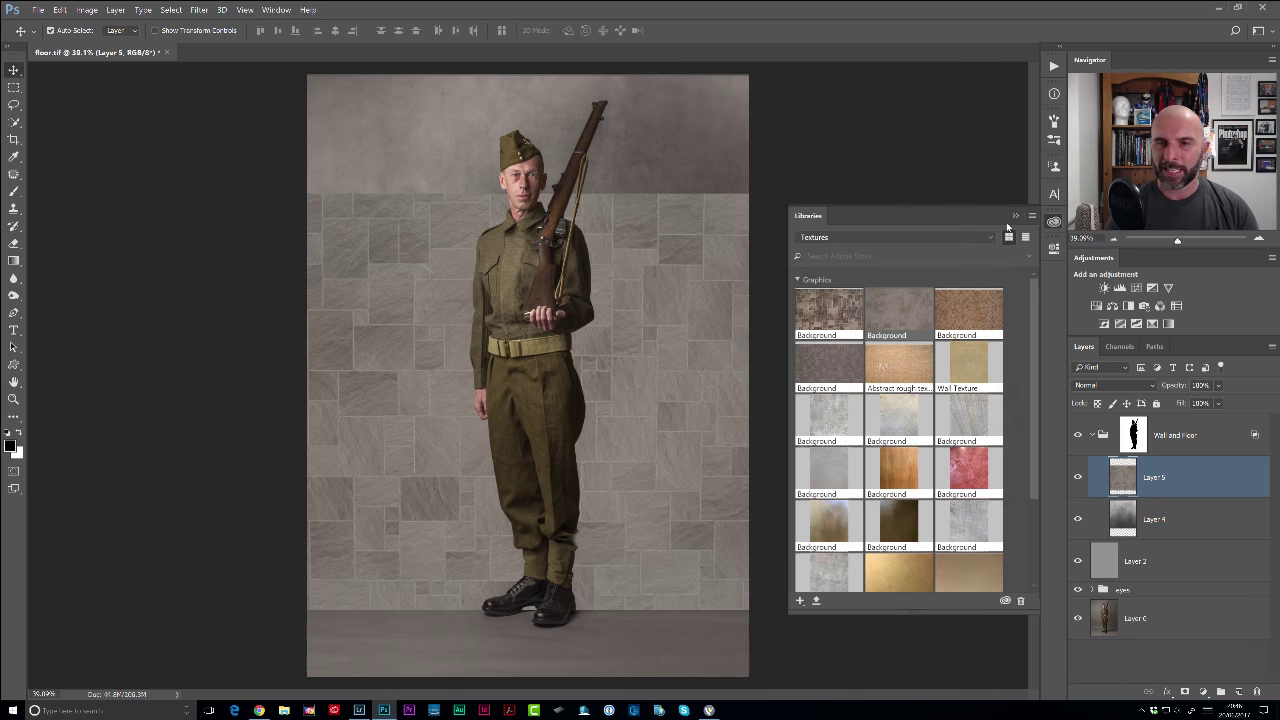
pyautogui.click(1055, 222)
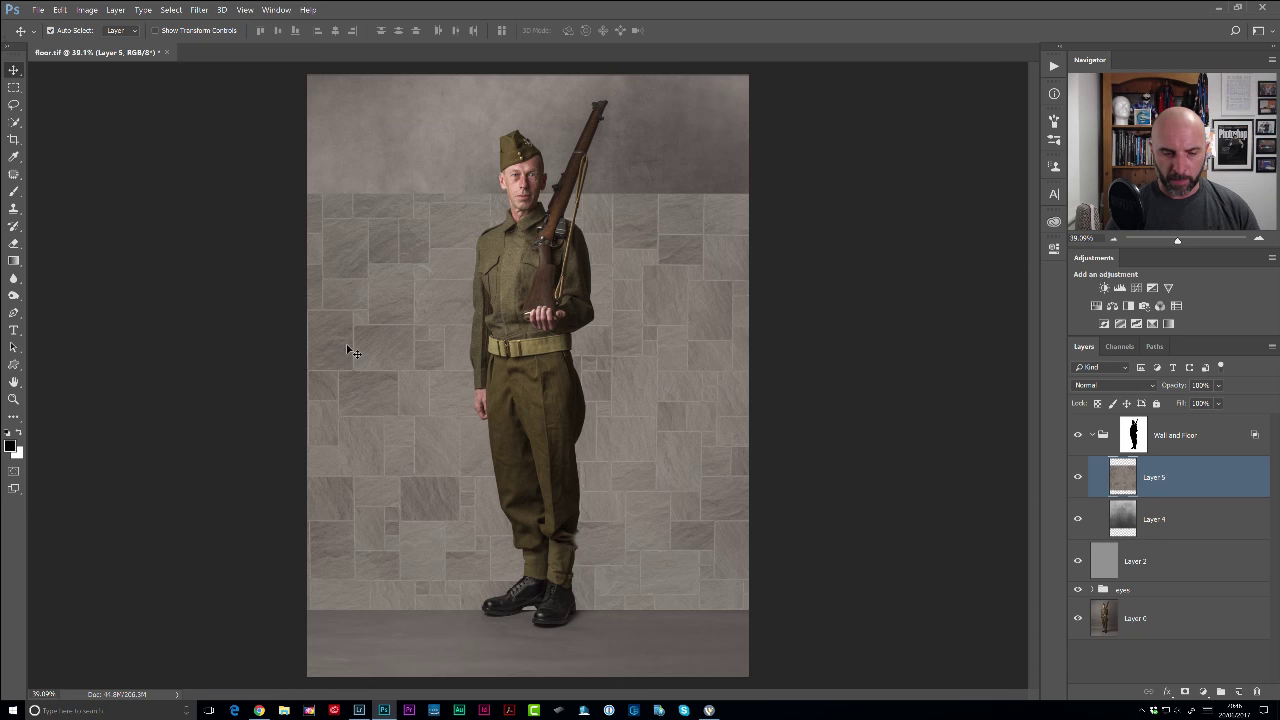
pyautogui.moveTo(390, 298); pyautogui.dragTo(383, 454)
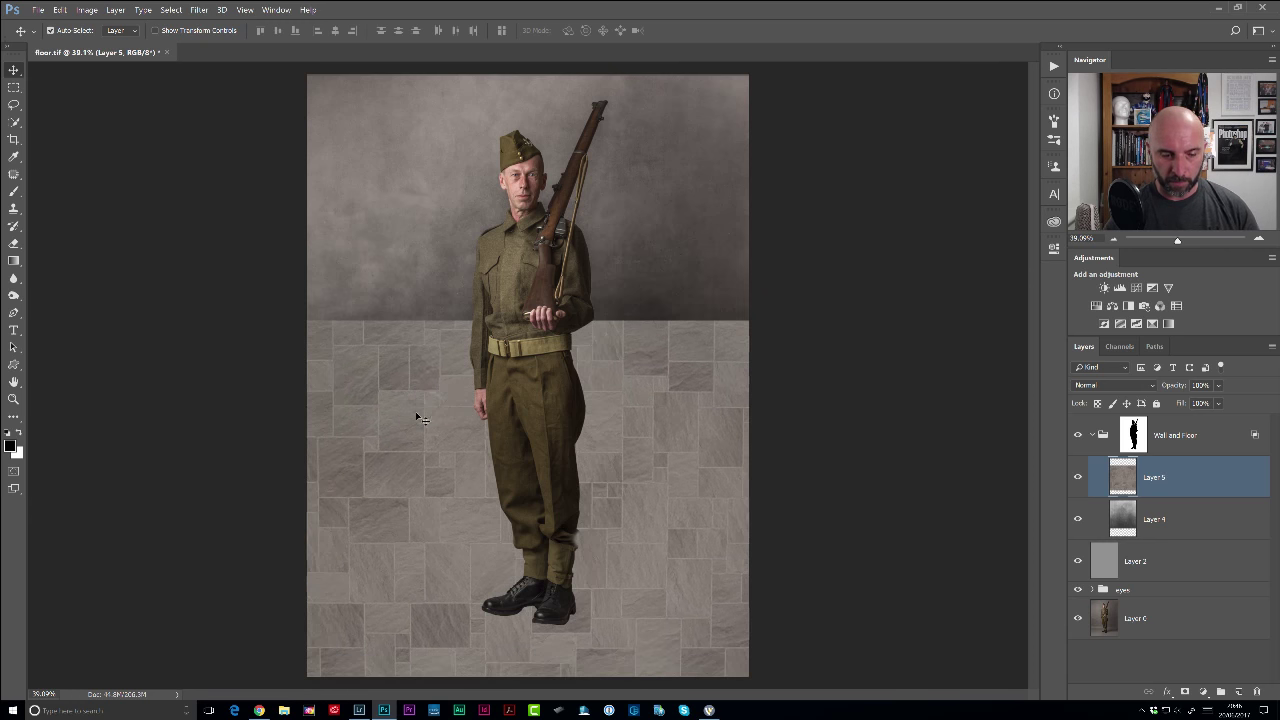
pyautogui.scroll(-1, 585, 500)
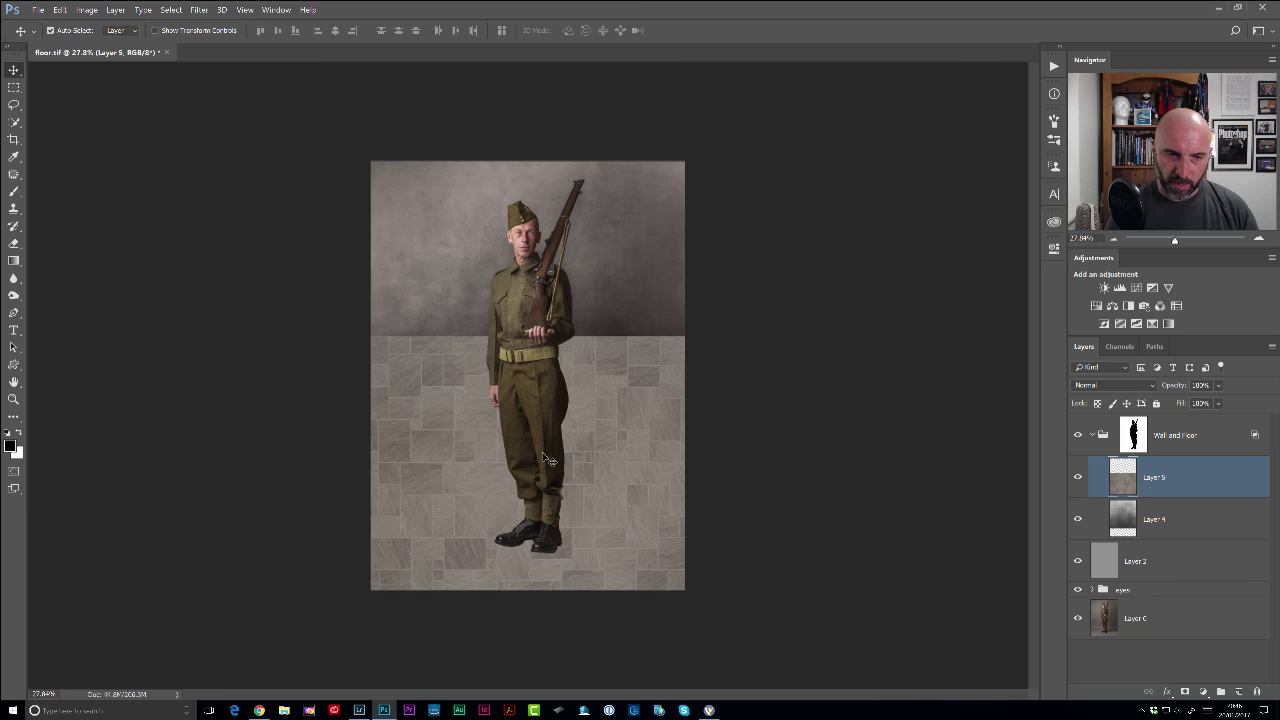
pyautogui.moveTo(468, 407); pyautogui.dragTo(469, 353)
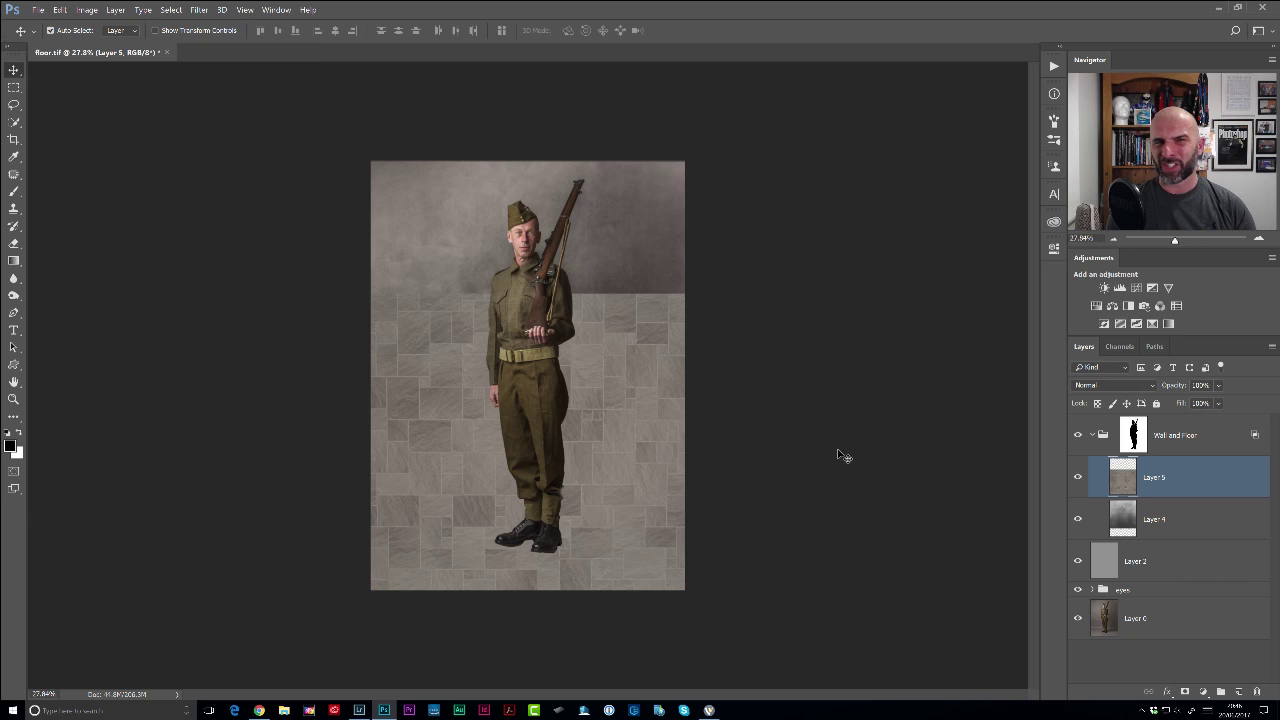
# Try inverting the colours of the stone tile layer, and undo the inversion.
pyautogui.click(87, 9)
pyautogui.moveTo(140, 38)
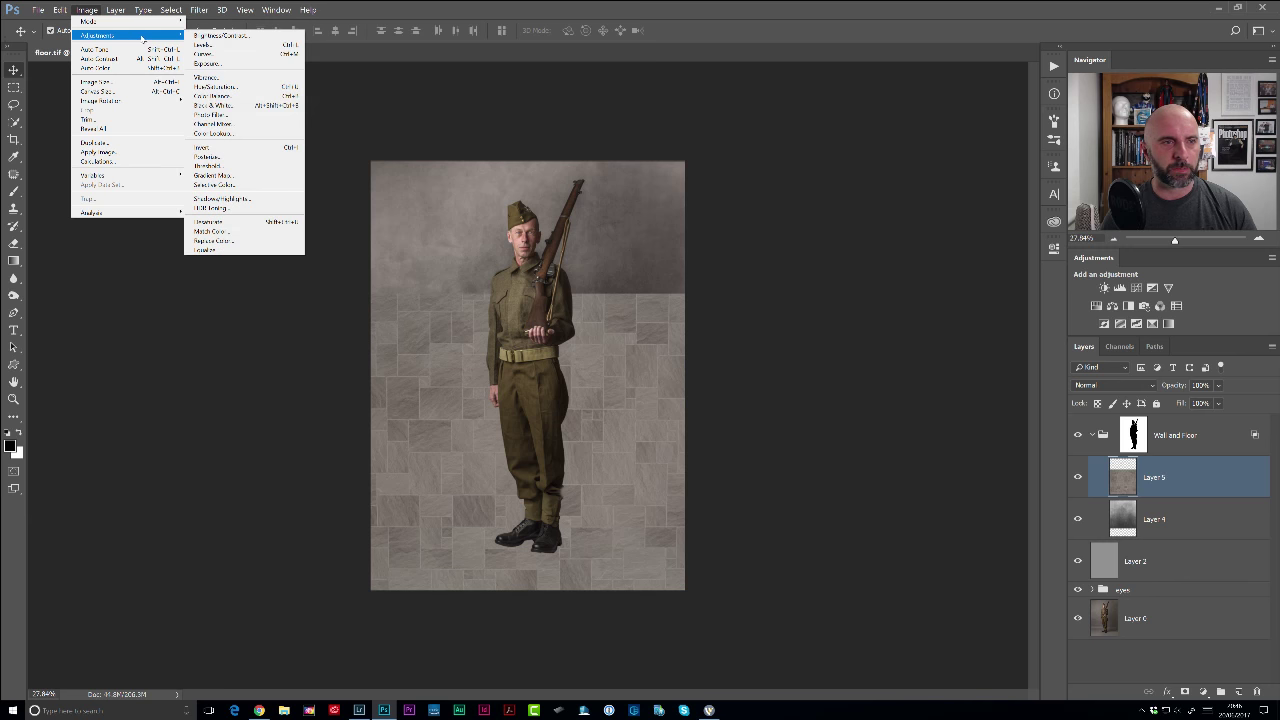
pyautogui.click(212, 149)
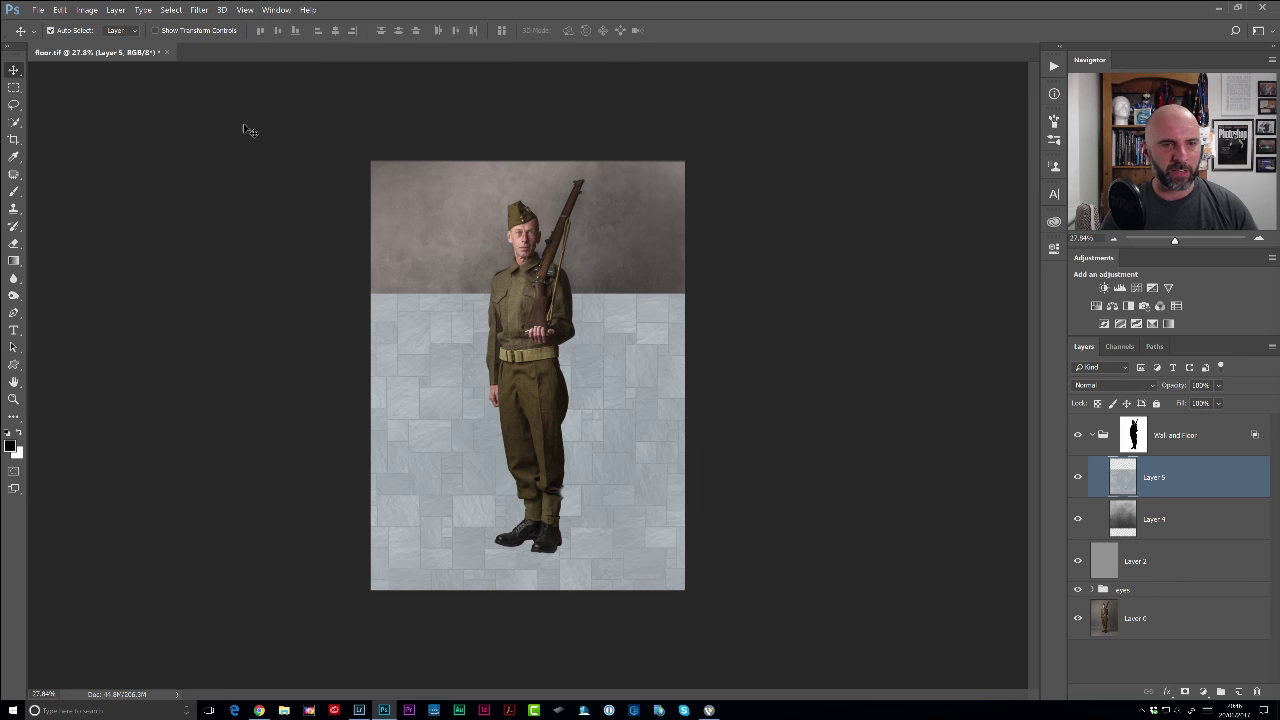
pyautogui.click(60, 9)
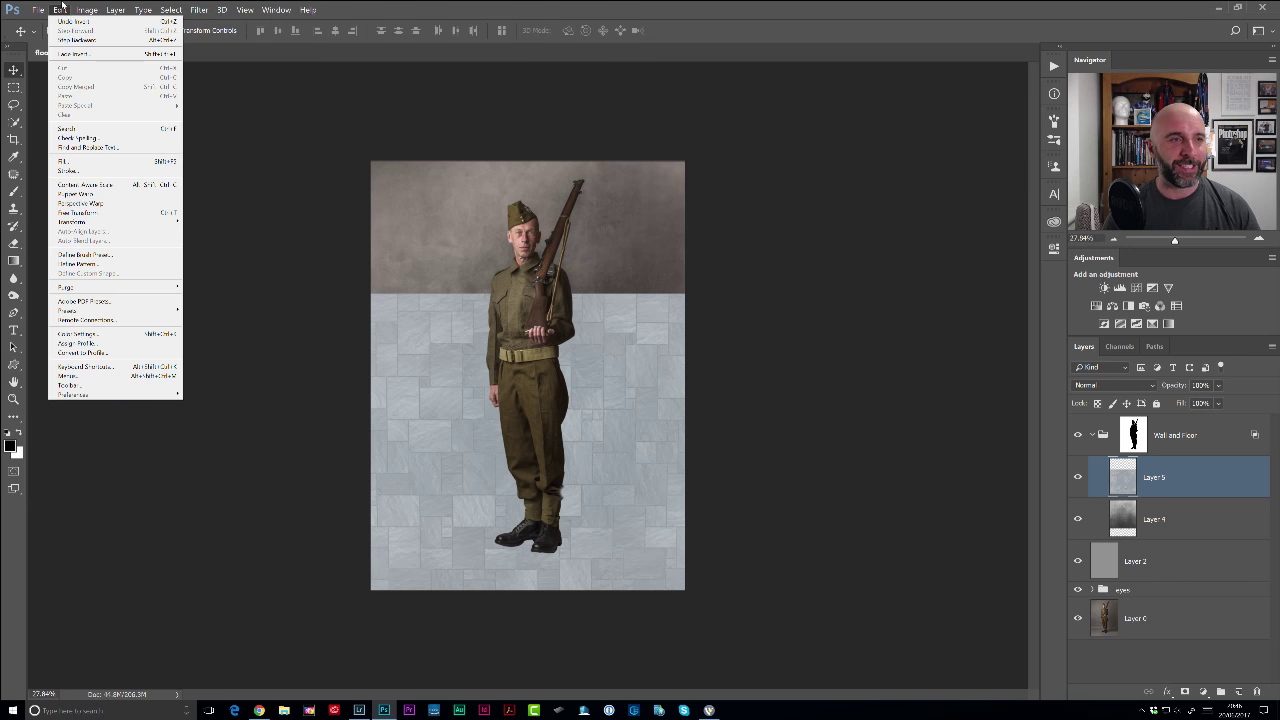
pyautogui.click(71, 21)
# Desaturate the stone tile layer.
pyautogui.click(87, 9)
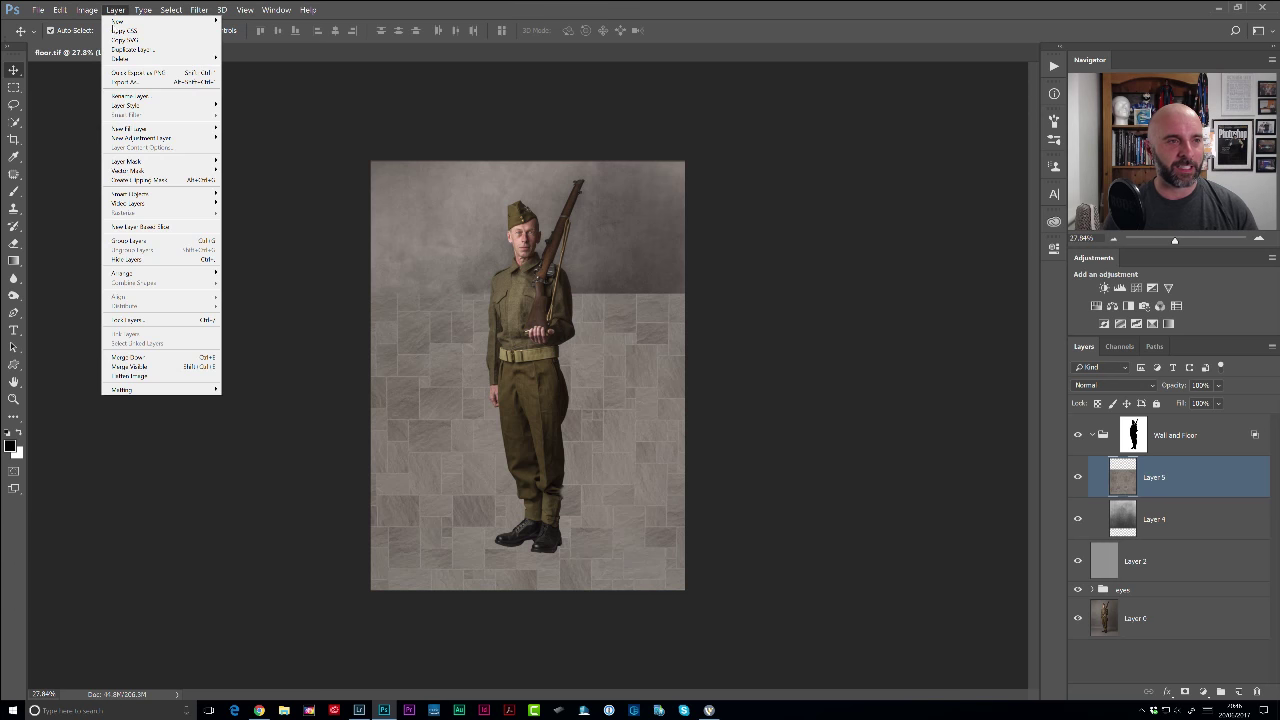
pyautogui.moveTo(114, 37)
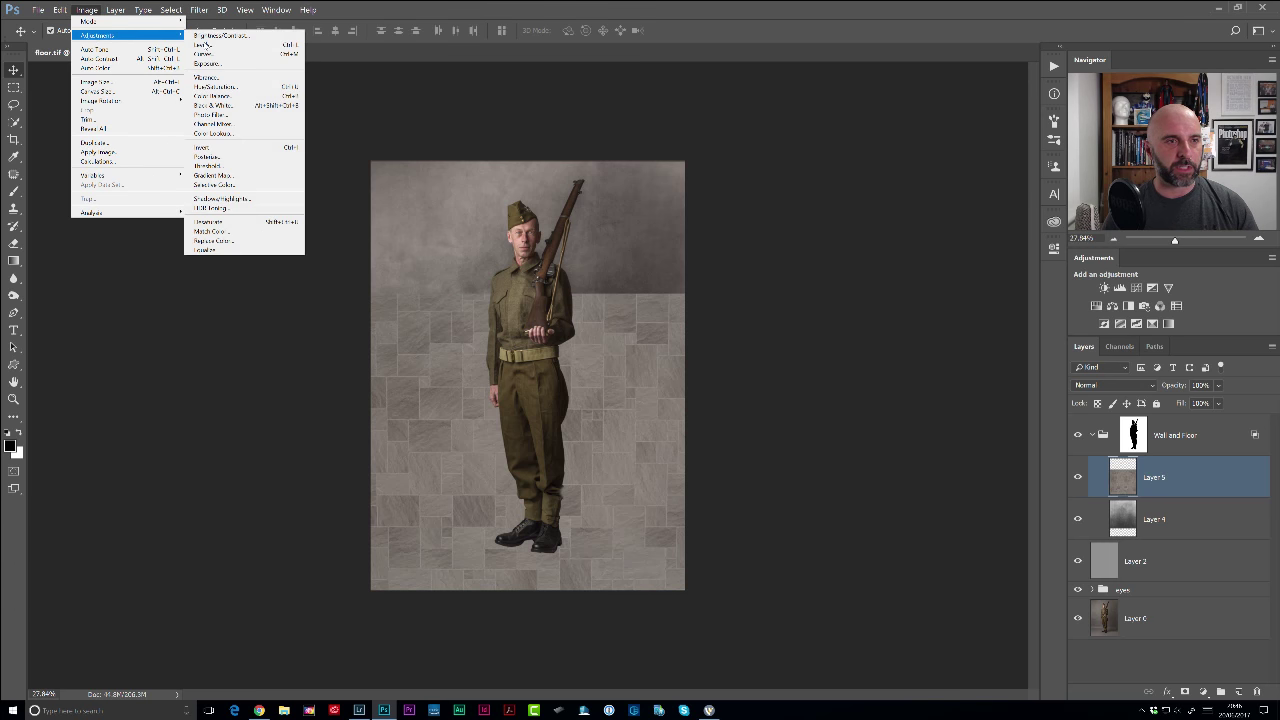
pyautogui.click(226, 222)
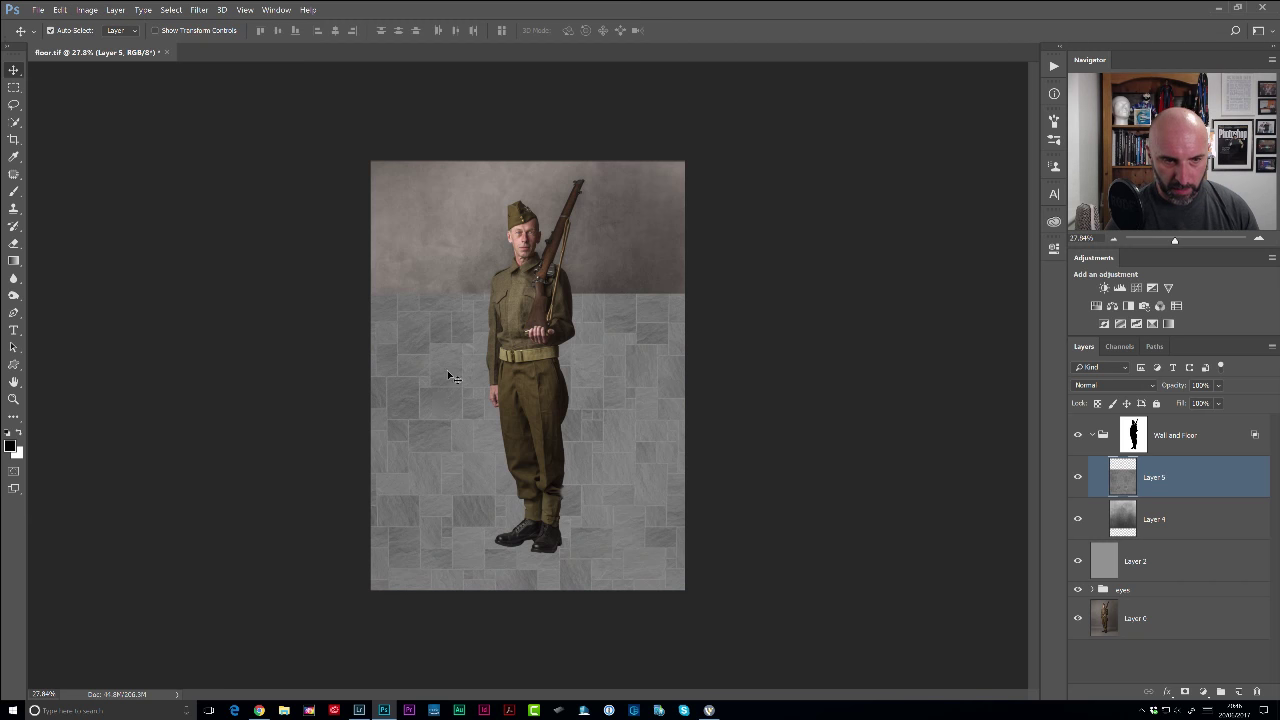
# Move the stone tile layer down until its upper edge meets the wall and floor line behind the soldier's shins.
pyautogui.moveTo(448, 372); pyautogui.dragTo(448, 529)
pyautogui.scroll(4, 446, 489)
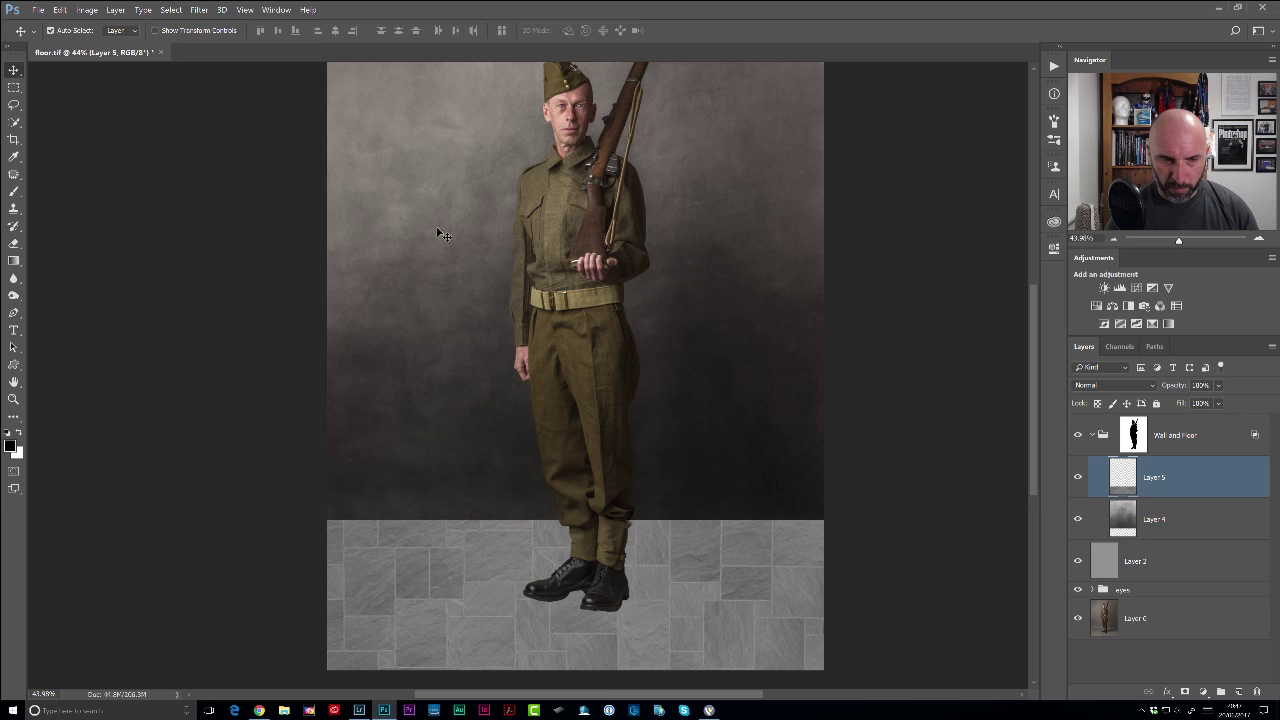
pyautogui.scroll(-3, 457, 420)
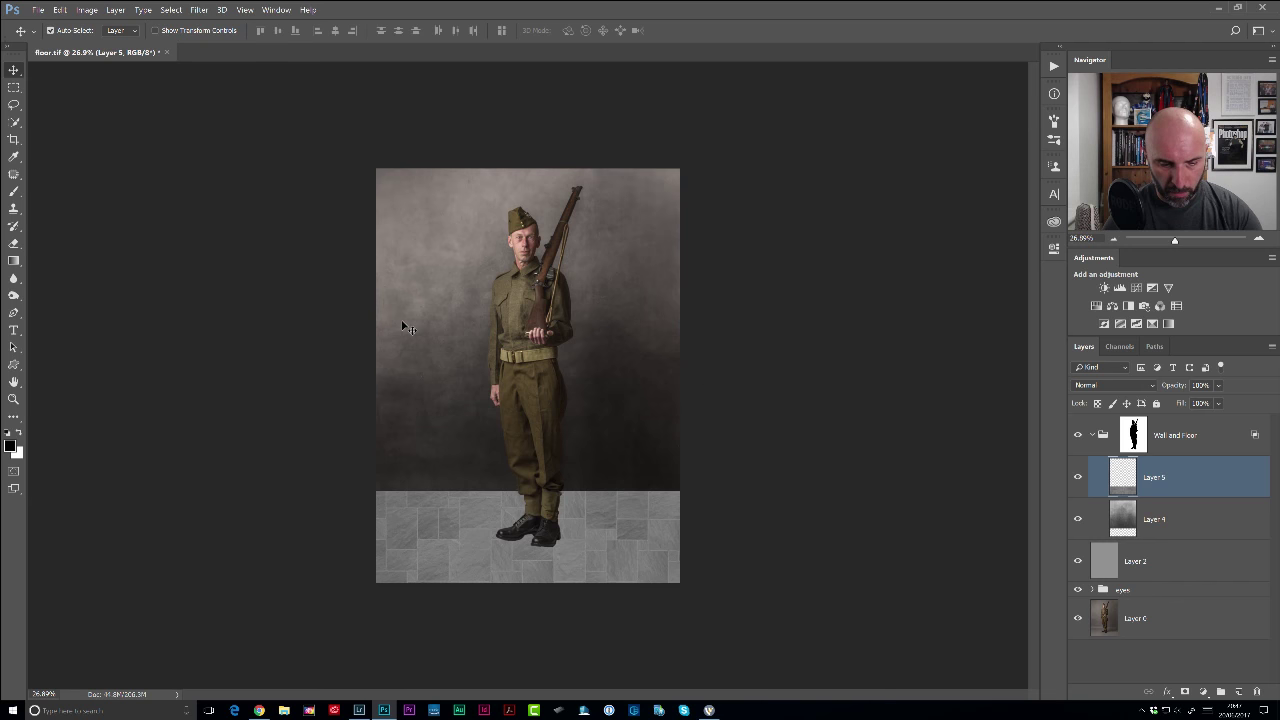
# Apply a perspective transform to the stone tile layer, flaring its lower edge far beyond both canvas sides to about 450% width.
pyautogui.hotkey('ctrl', 't')
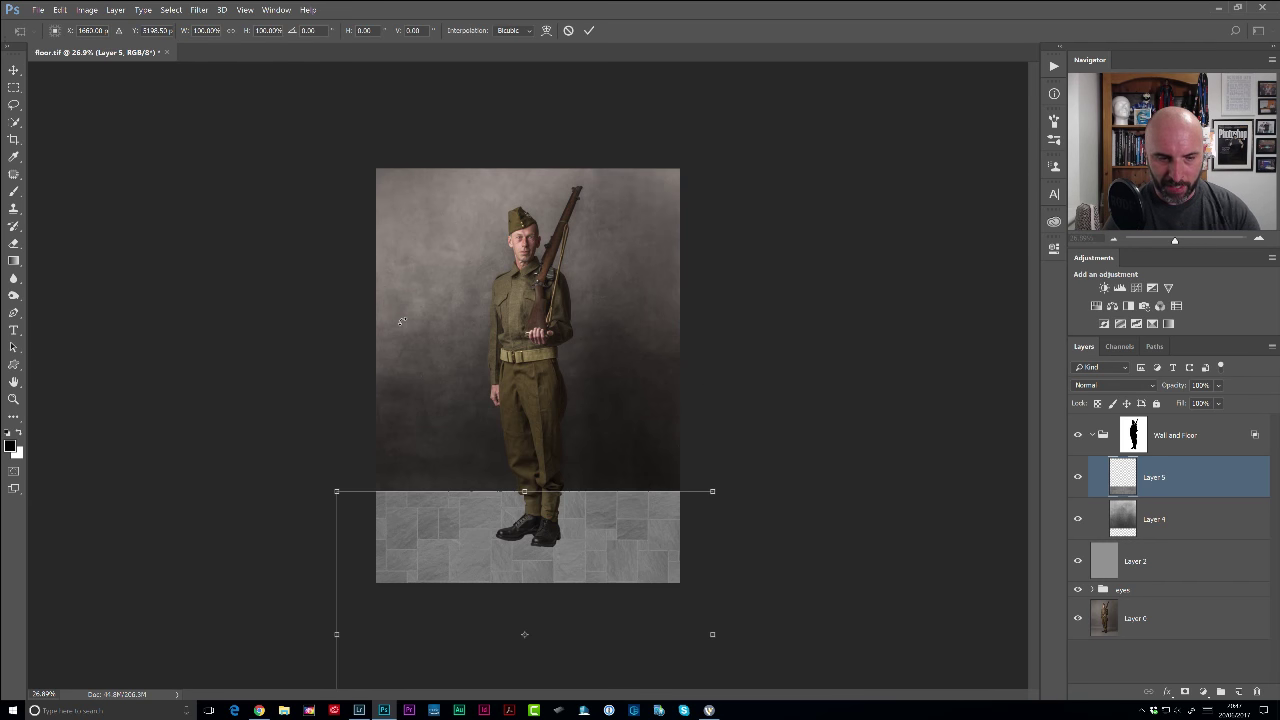
pyautogui.hotkey('ctrl', '-')
pyautogui.hotkey('ctrl', '-')
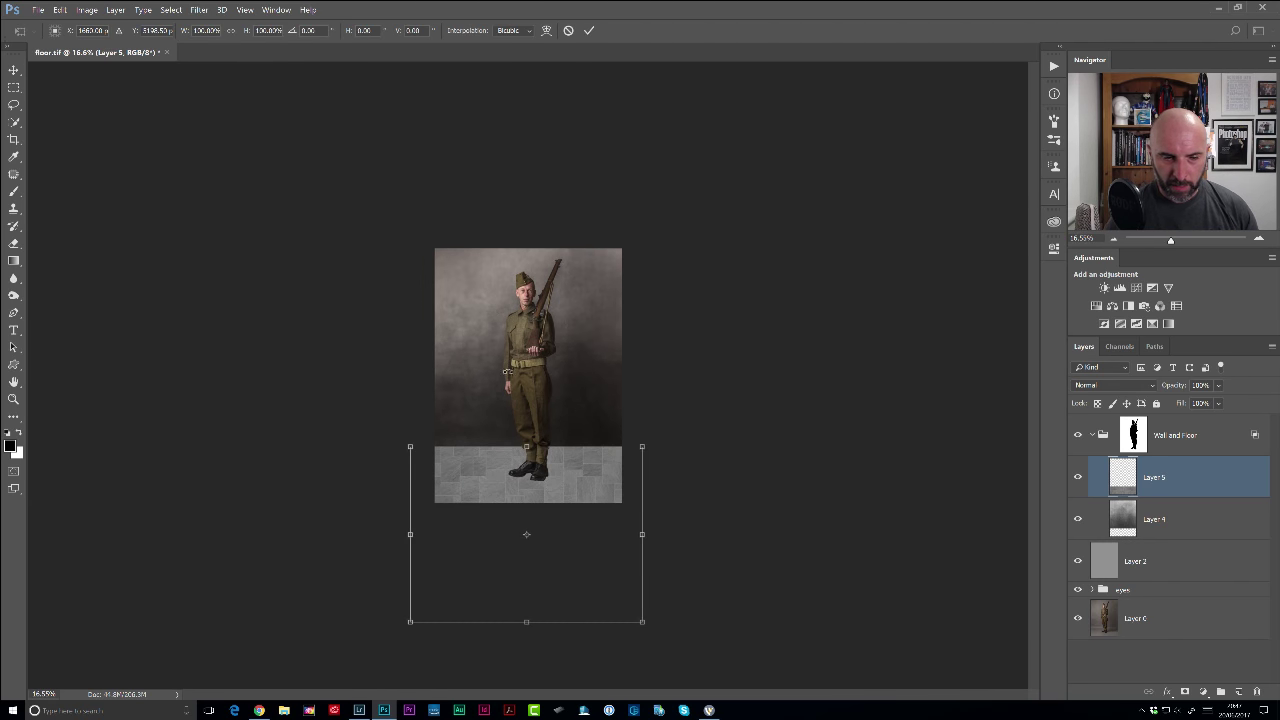
pyautogui.rightClick(474, 466)
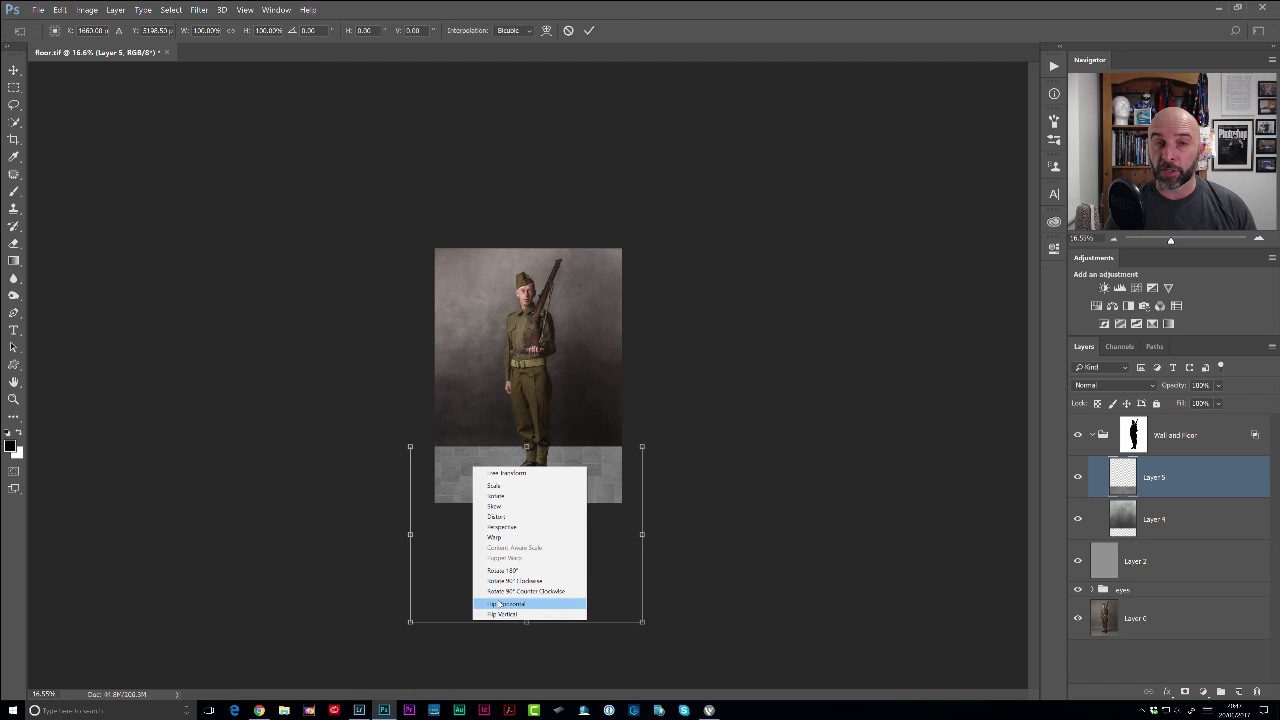
pyautogui.click(500, 527)
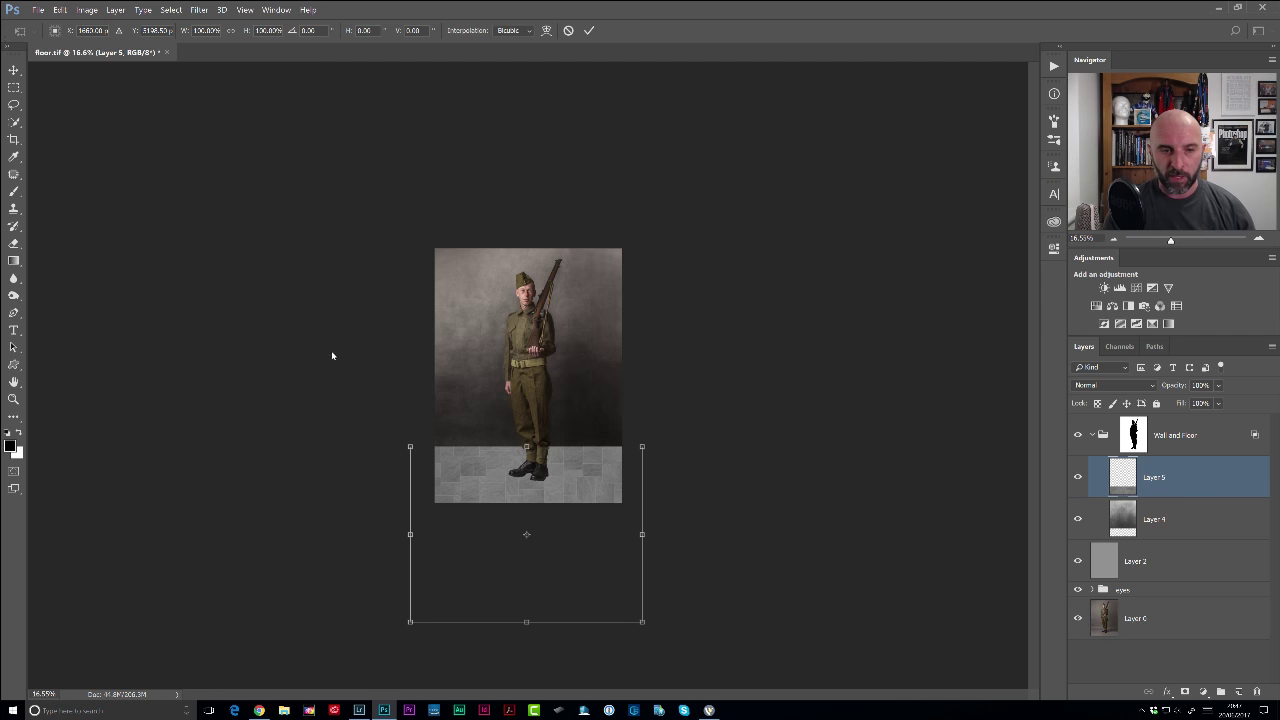
pyautogui.rightClick(482, 466)
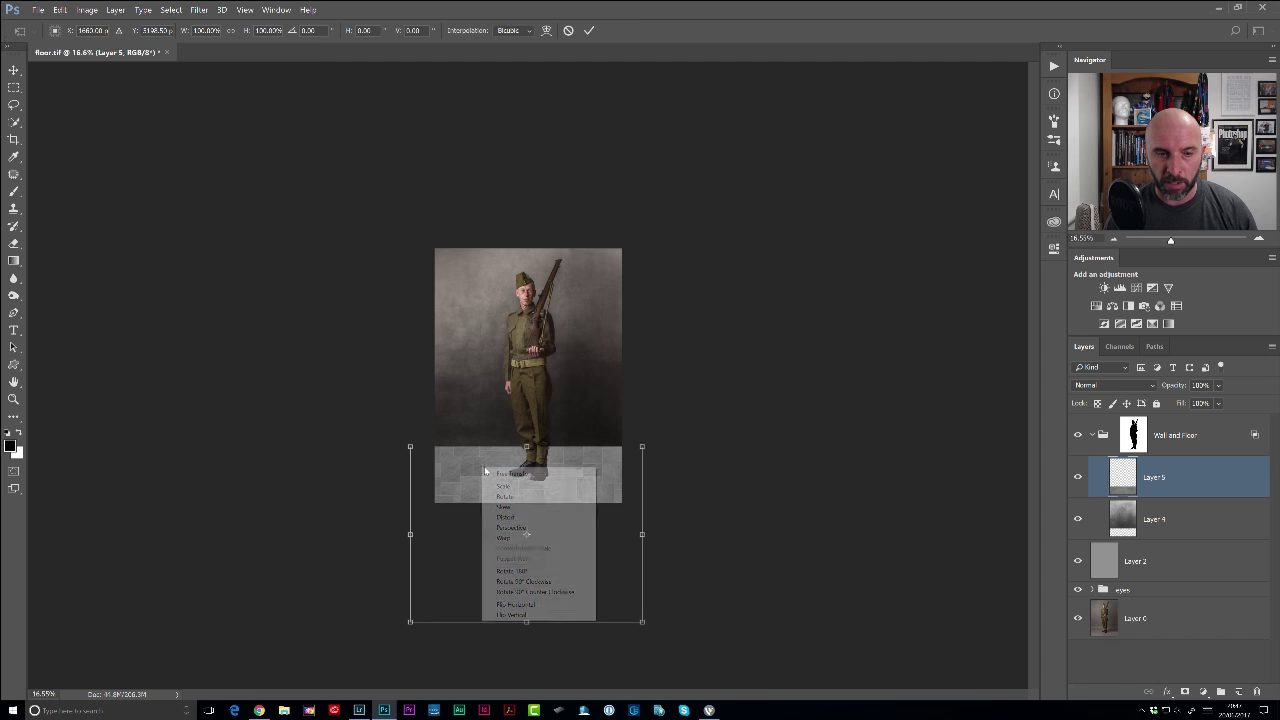
pyautogui.click(507, 527)
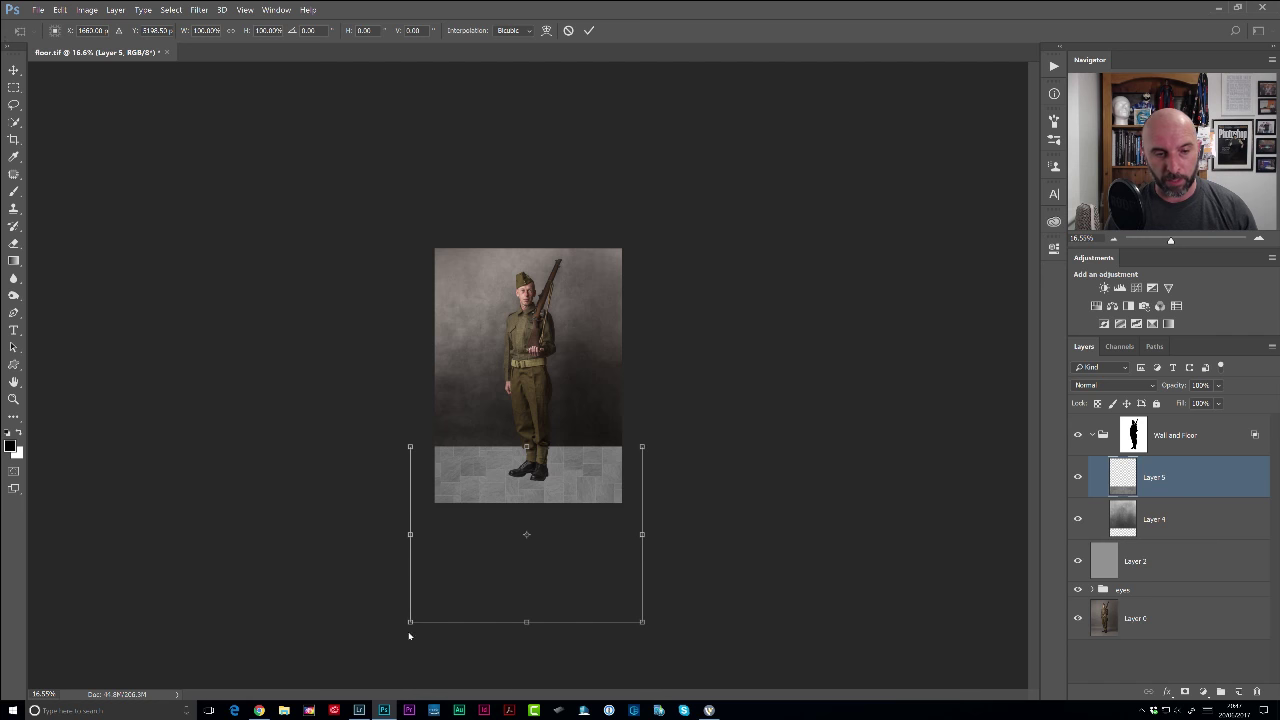
pyautogui.moveTo(410, 624); pyautogui.dragTo(3, 470)
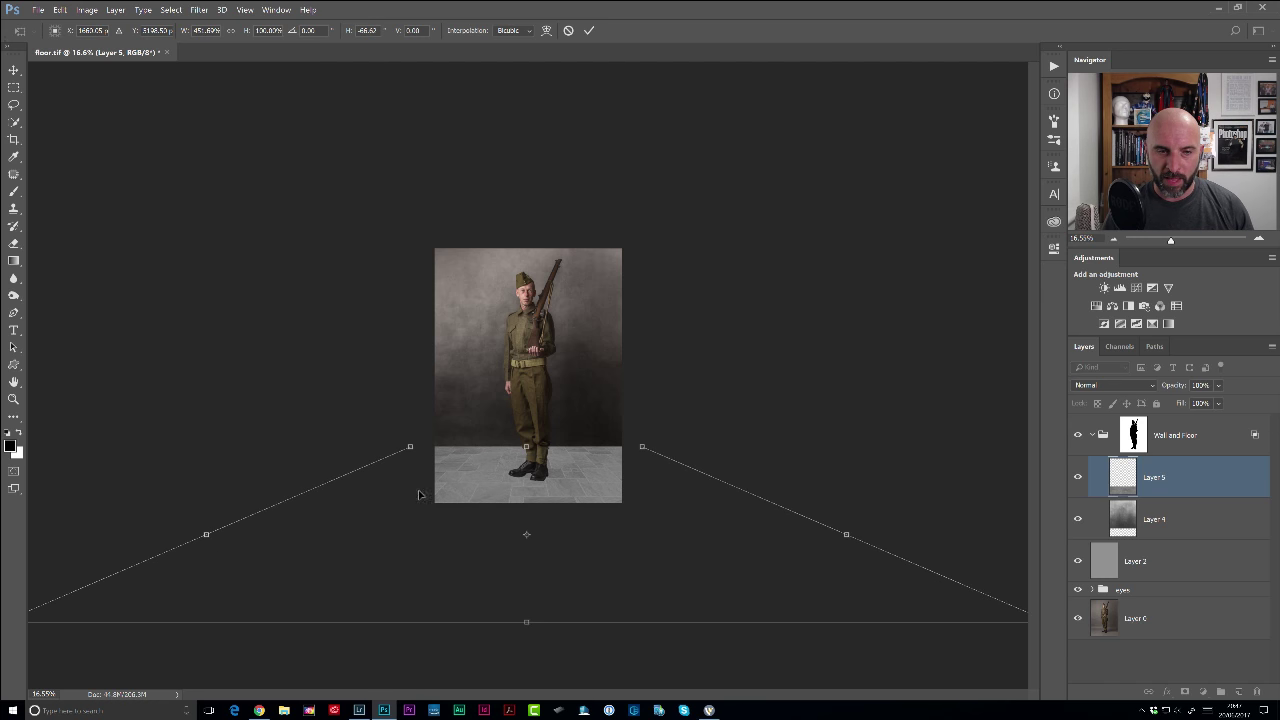
# Scale the stone tile layer's height down to about 34%, keeping its upper edge at the wall line, and commit the transform.
pyautogui.rightClick(470, 458)
pyautogui.click(492, 478)
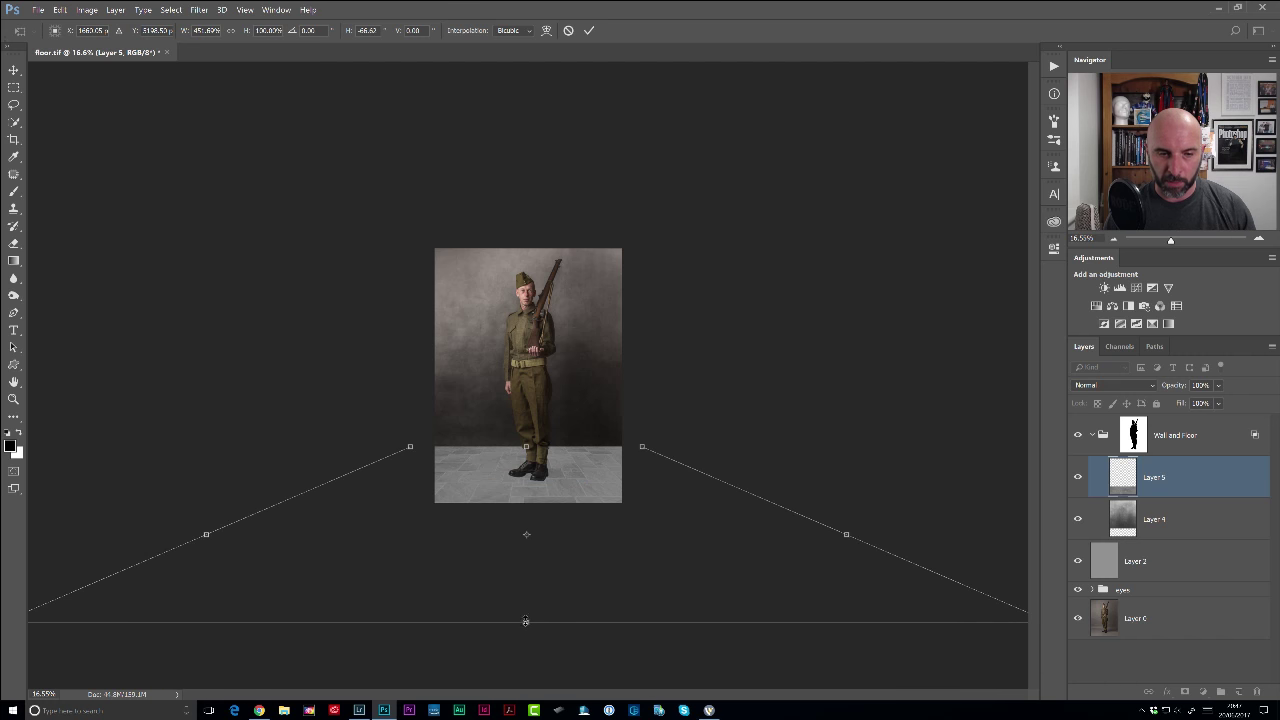
pyautogui.moveTo(527, 620); pyautogui.dragTo(584, 556)
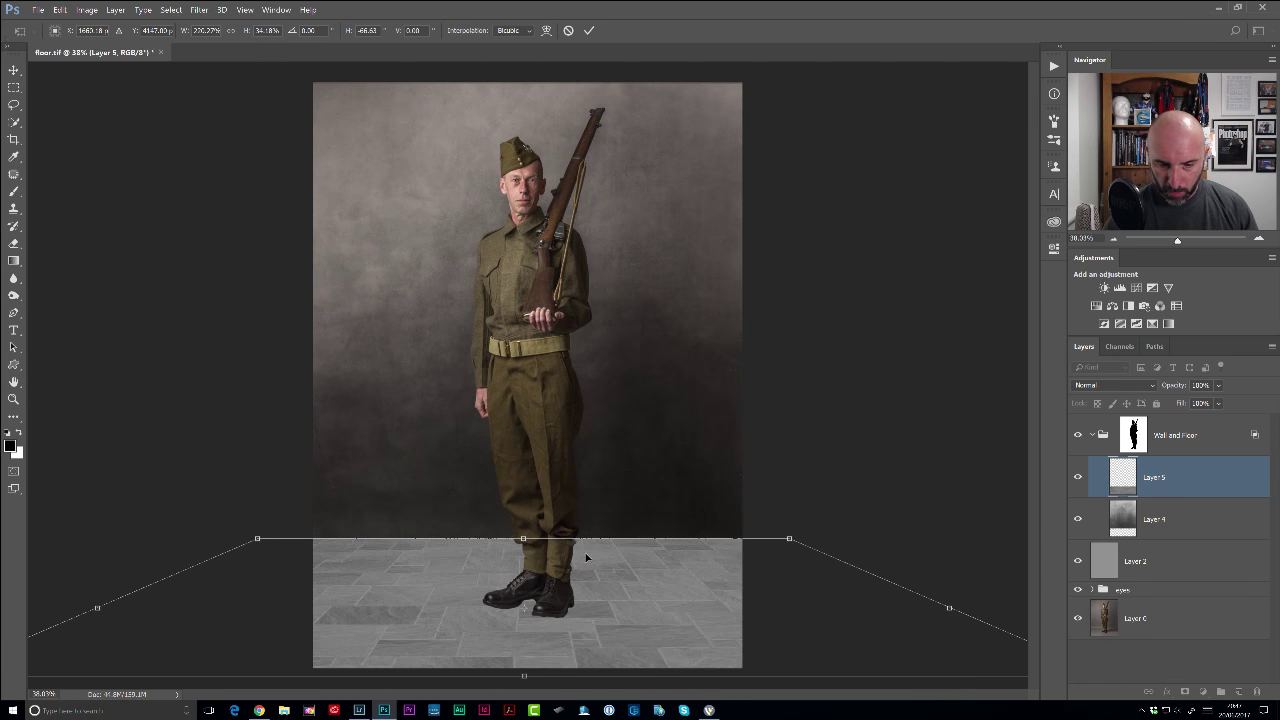
pyautogui.press('Return')
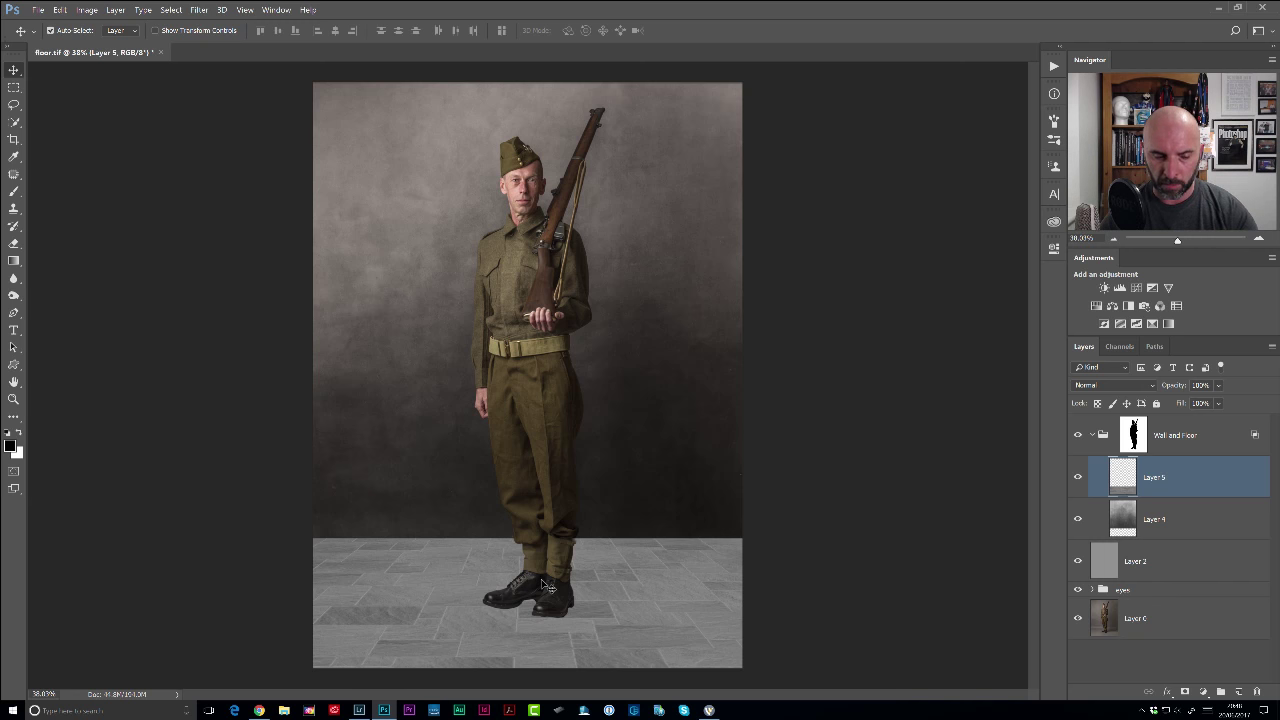
# Darken the stone tile layer with Levels, using a midtone value of 0.86 and an output white level of 177.
pyautogui.hotkey('ctrl', 'l')
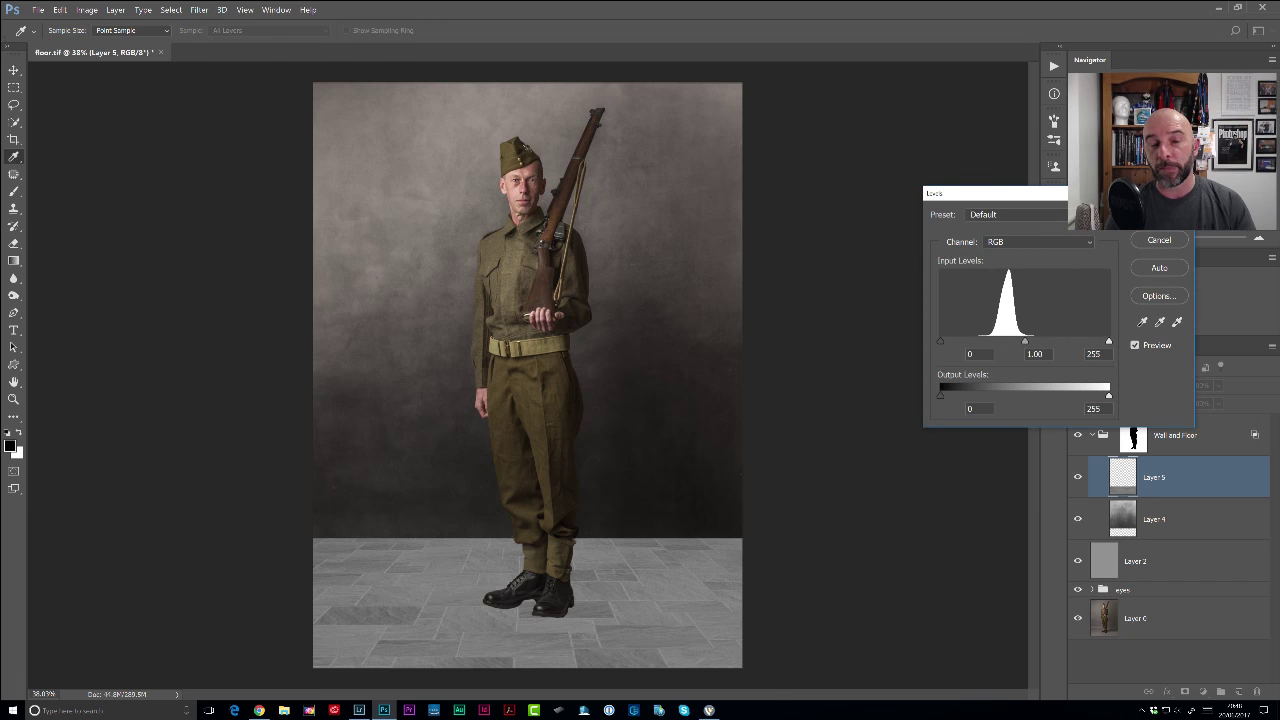
pyautogui.moveTo(1022, 343); pyautogui.dragTo(1049, 345)
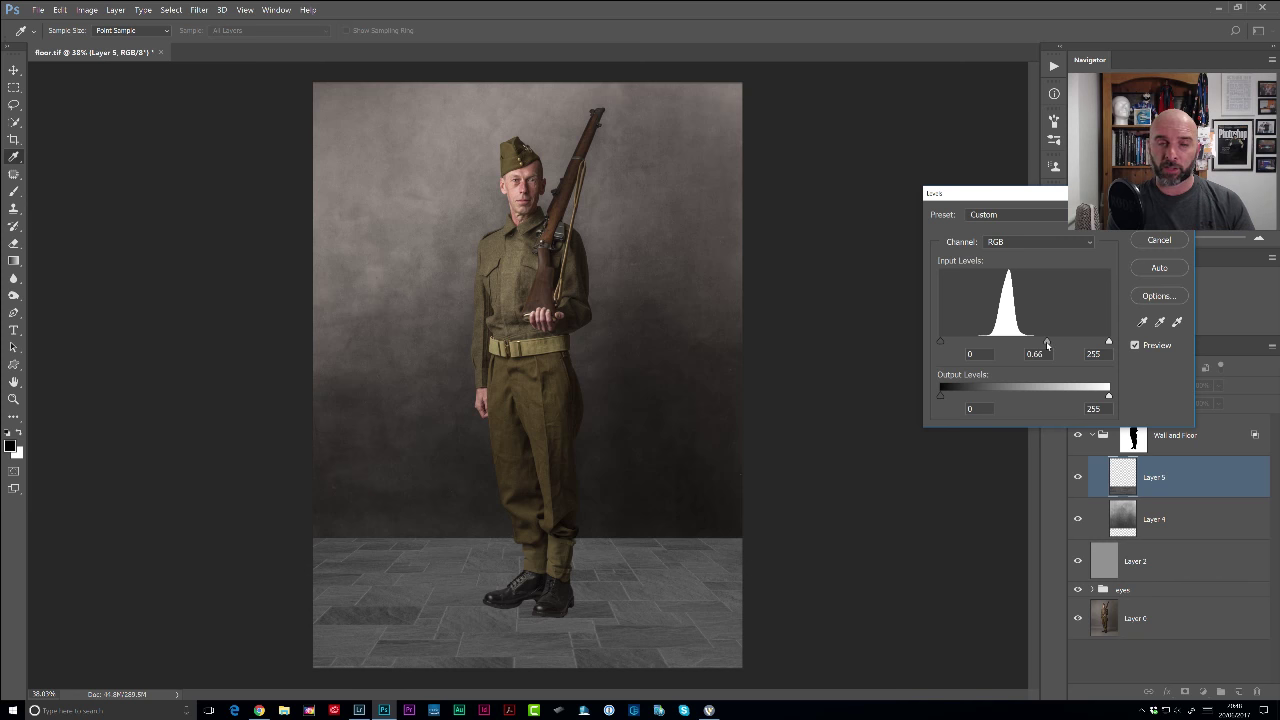
pyautogui.moveTo(1047, 345); pyautogui.dragTo(1033, 344)
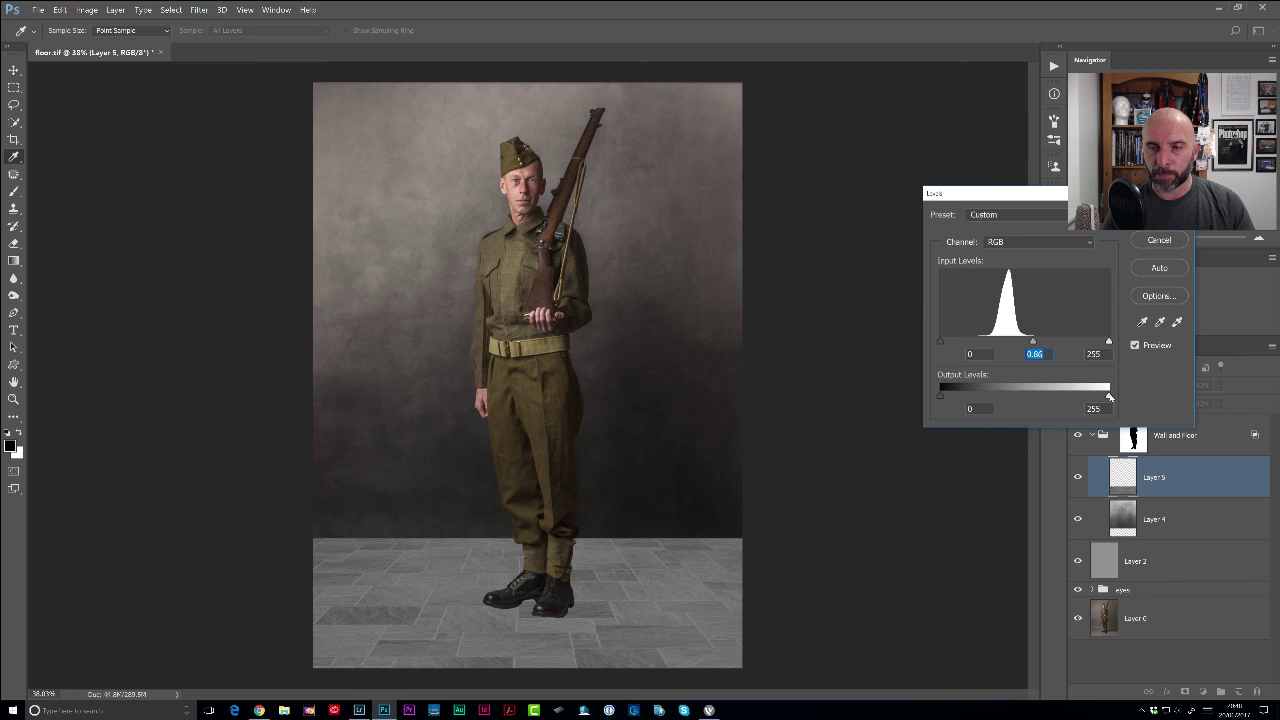
pyautogui.click(1108, 396)
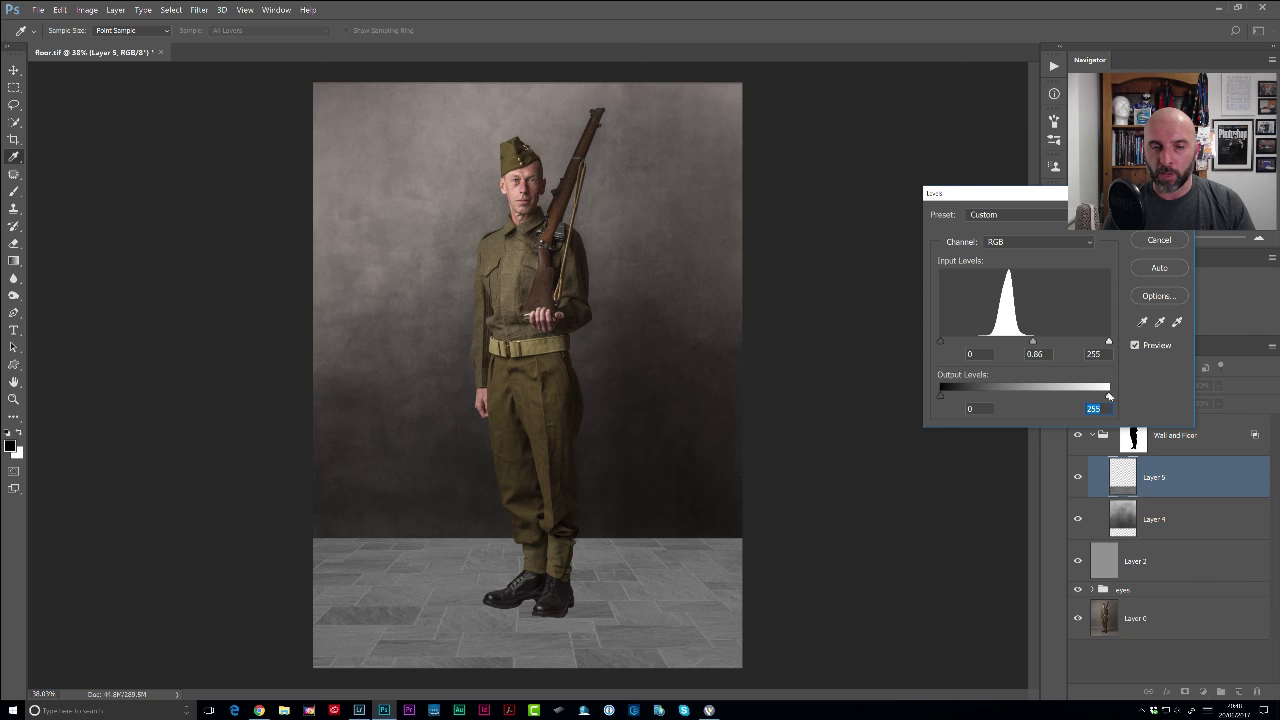
pyautogui.moveTo(1108, 397); pyautogui.dragTo(1101, 397)
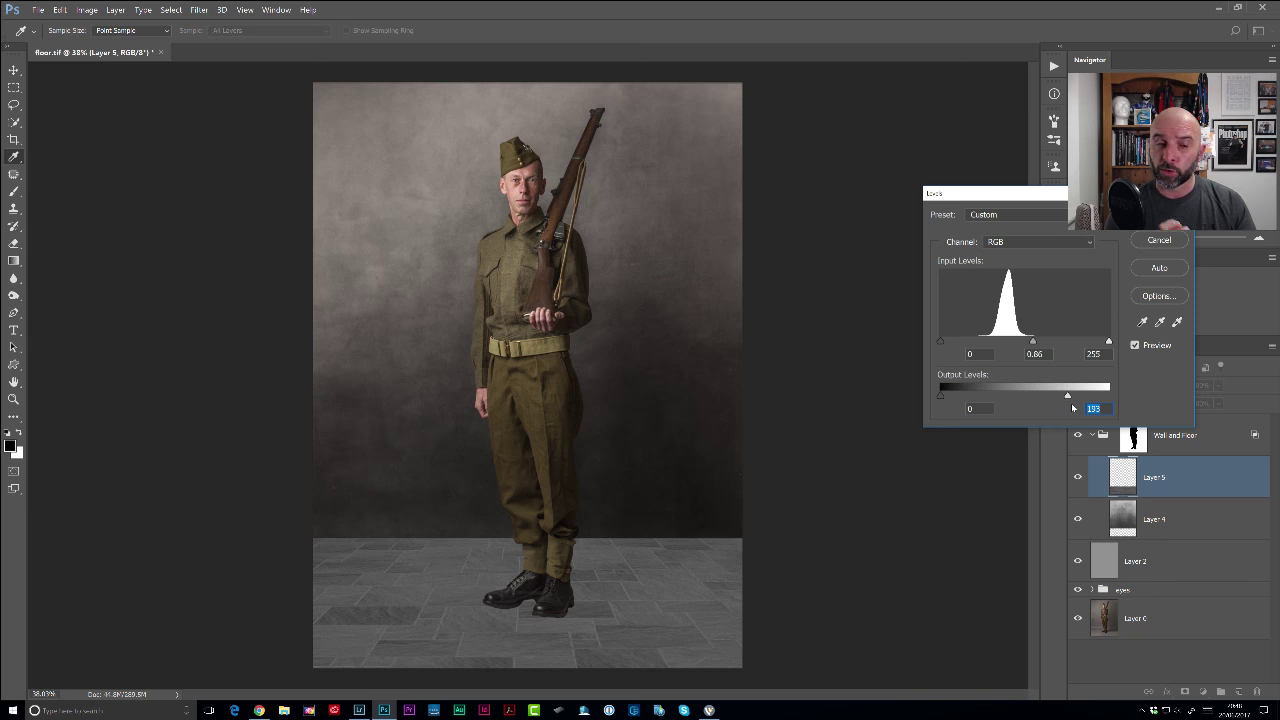
pyautogui.moveTo(1069, 401); pyautogui.dragTo(1065, 396)
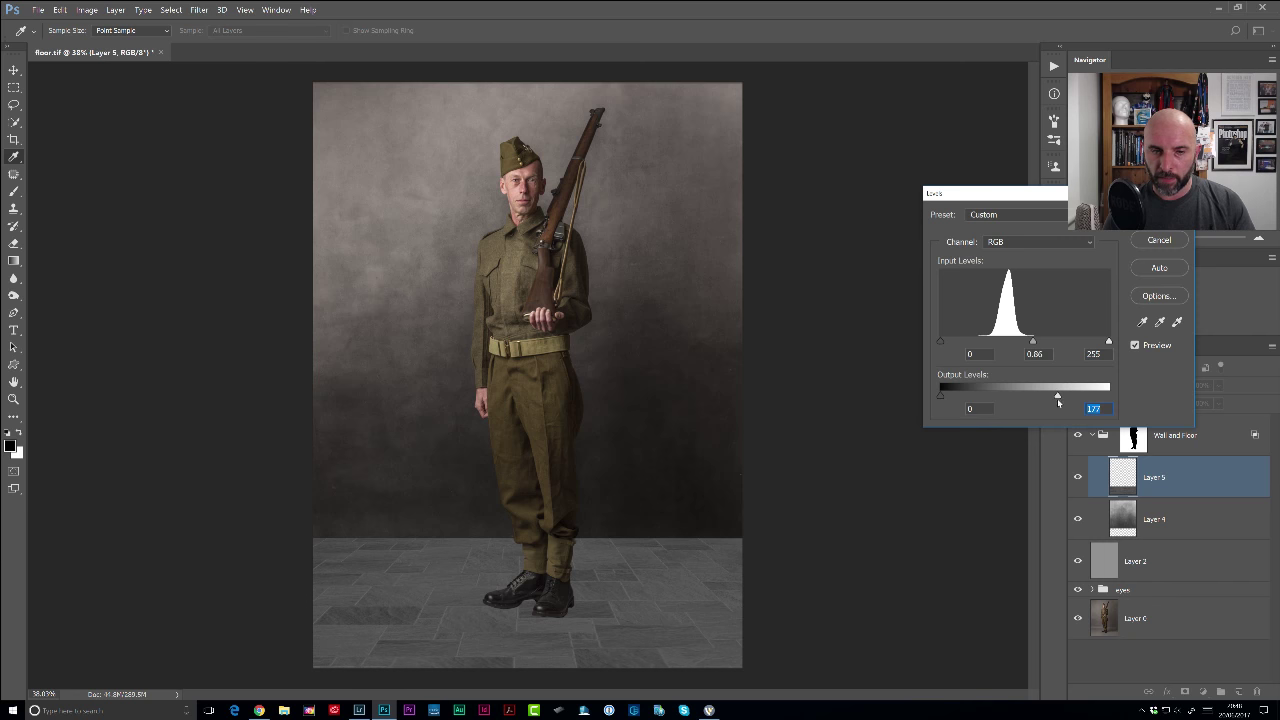
pyautogui.press('Return')
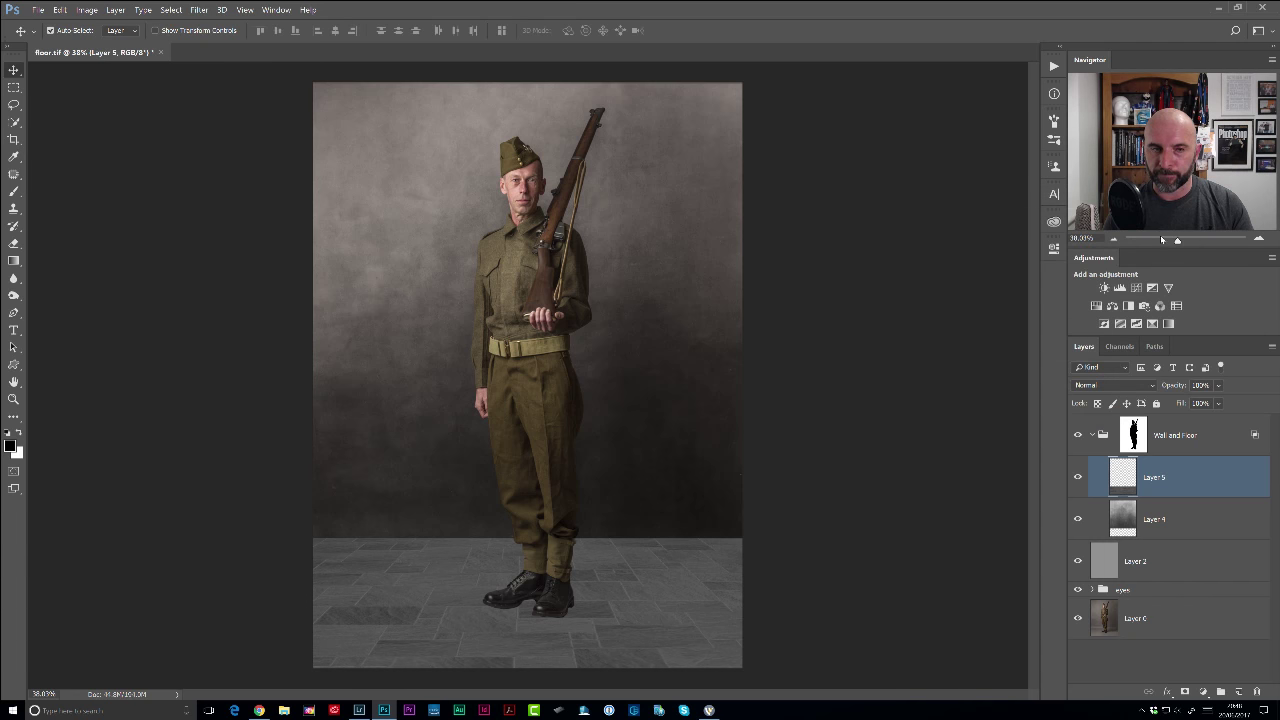
# Set the stone tile layer's blend mode to Overlay.
pyautogui.press('ctrl')
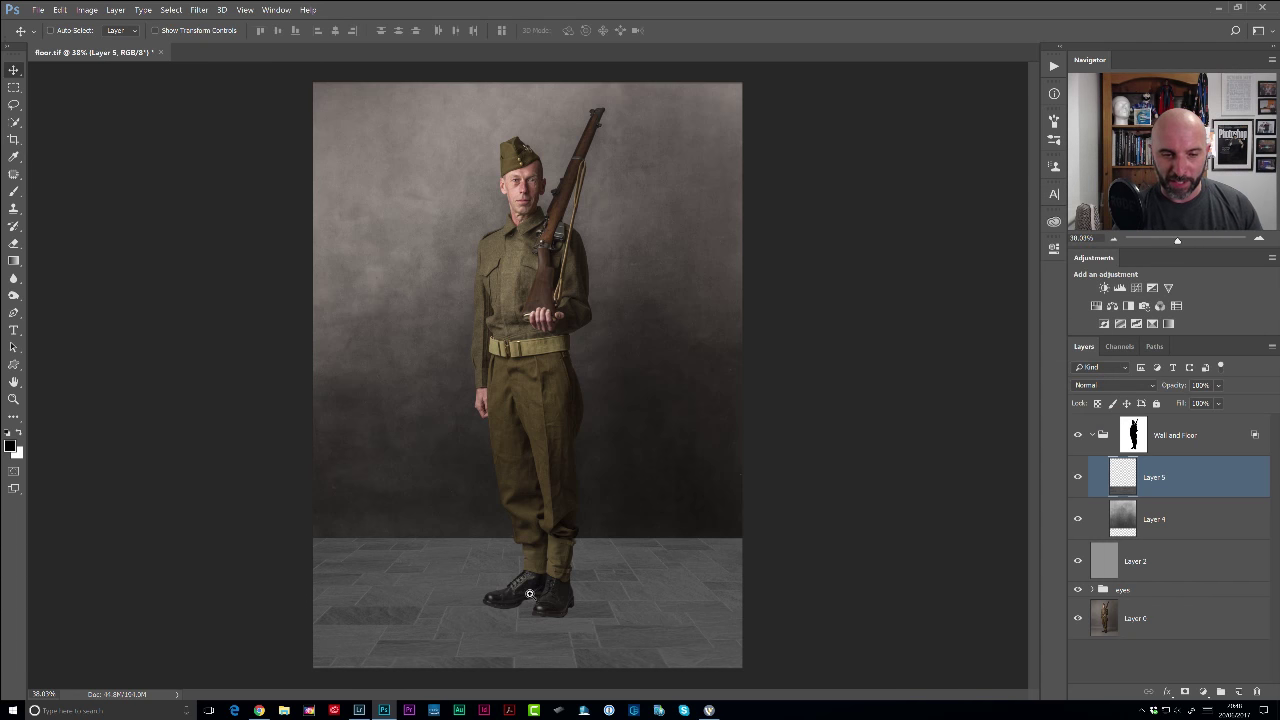
pyautogui.scroll(5, 530, 594)
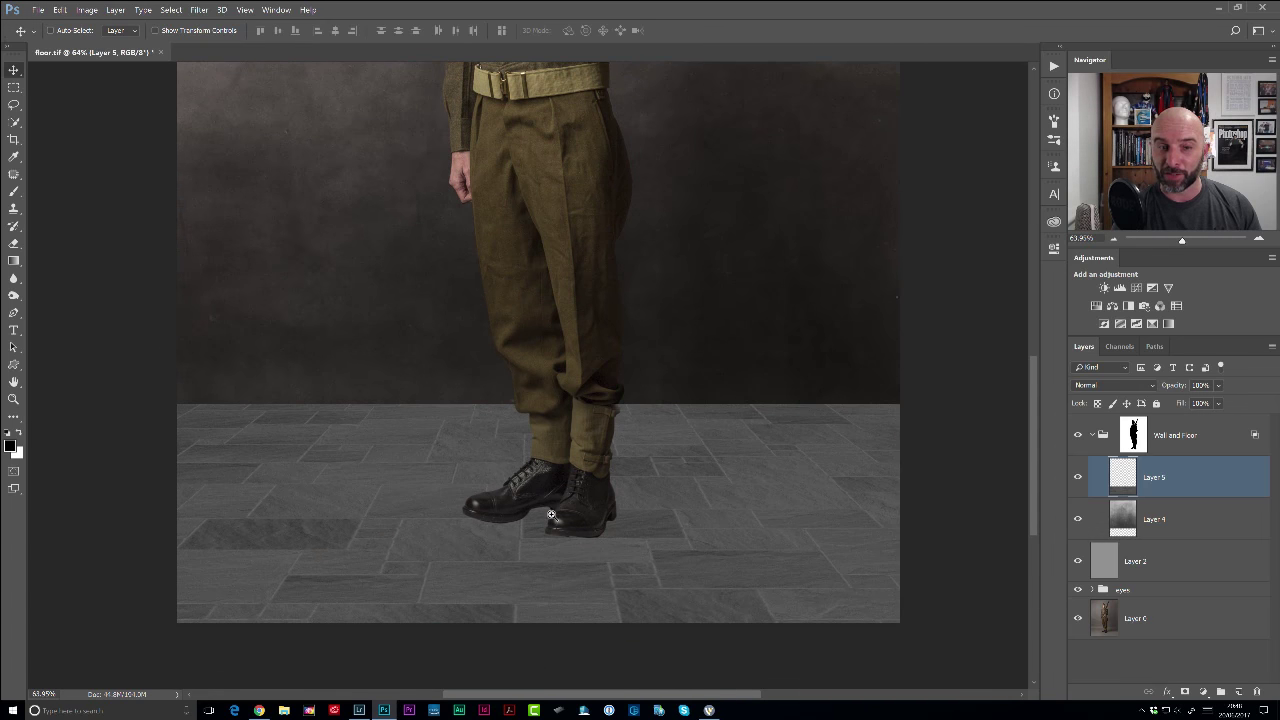
pyautogui.scroll(-5, 551, 514)
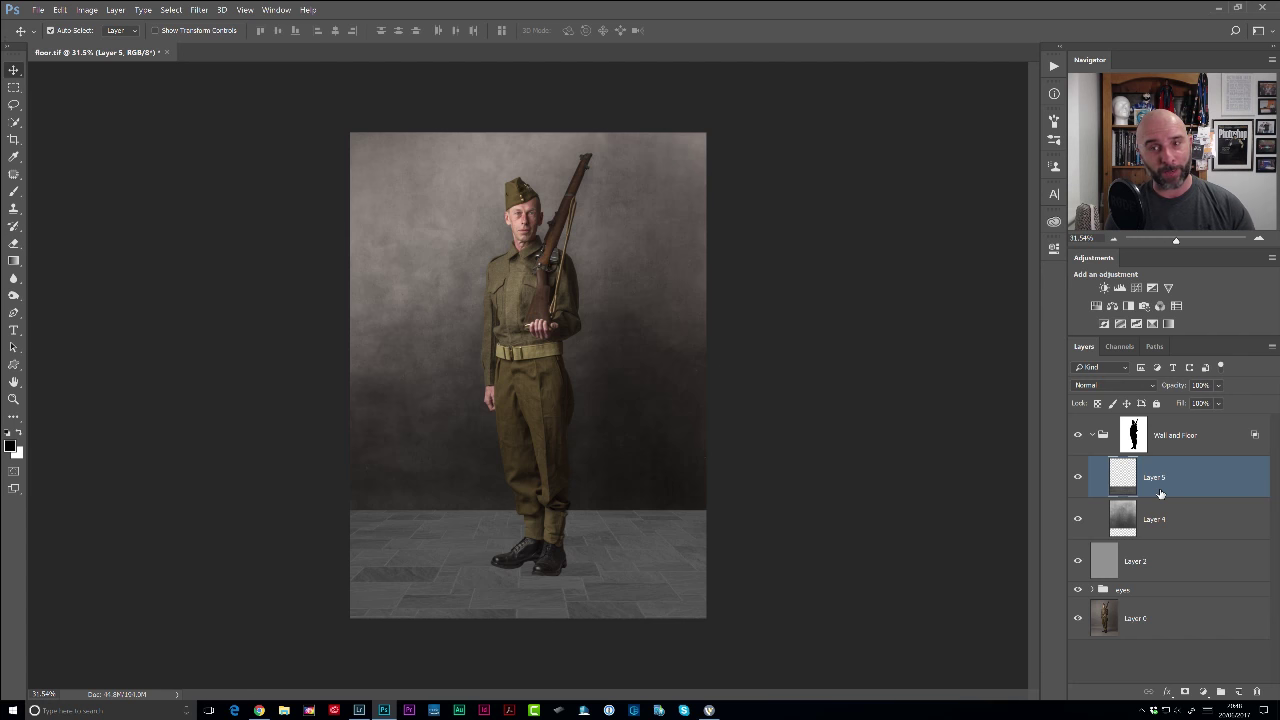
pyautogui.click(1094, 387)
pyautogui.click(1088, 519)
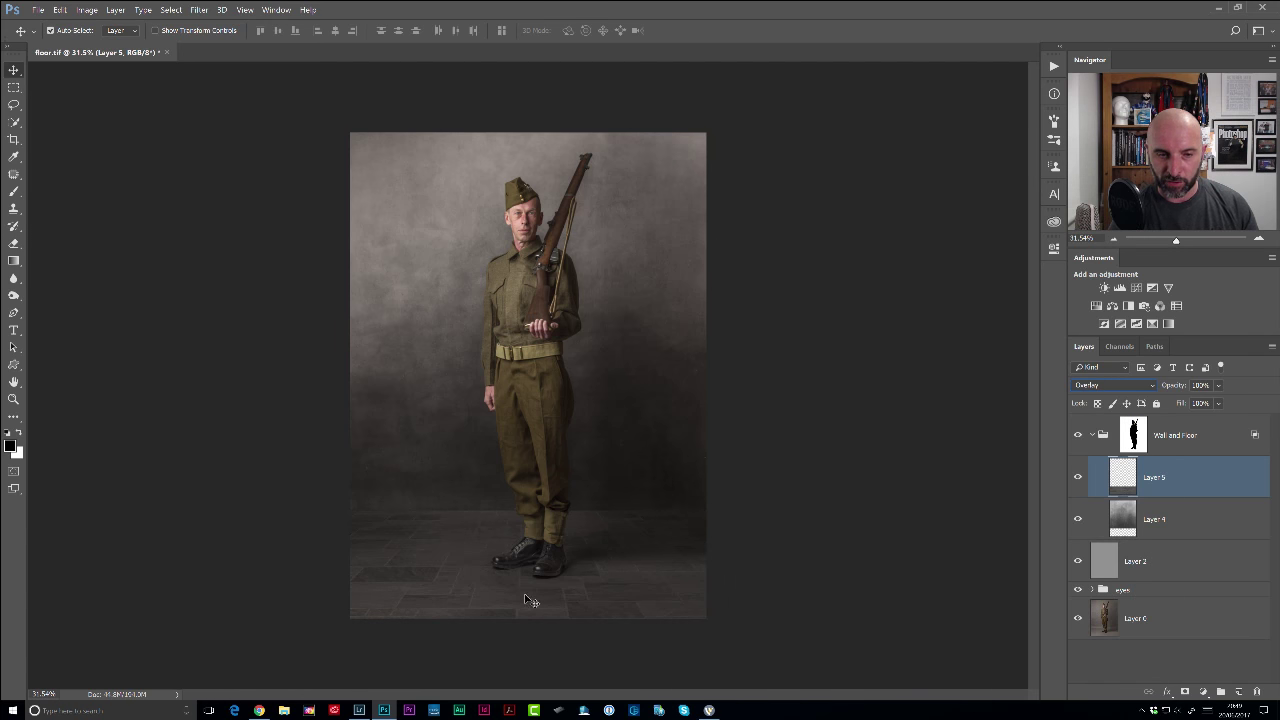
# Examine the floor around the soldier's boots, comparing it with the stone tile layer hidden and shown.
pyautogui.moveTo(530, 604)
pyautogui.mouseDown()
pyautogui.moveTo(558, 608)
pyautogui.moveTo(543, 600)
pyautogui.mouseUp()
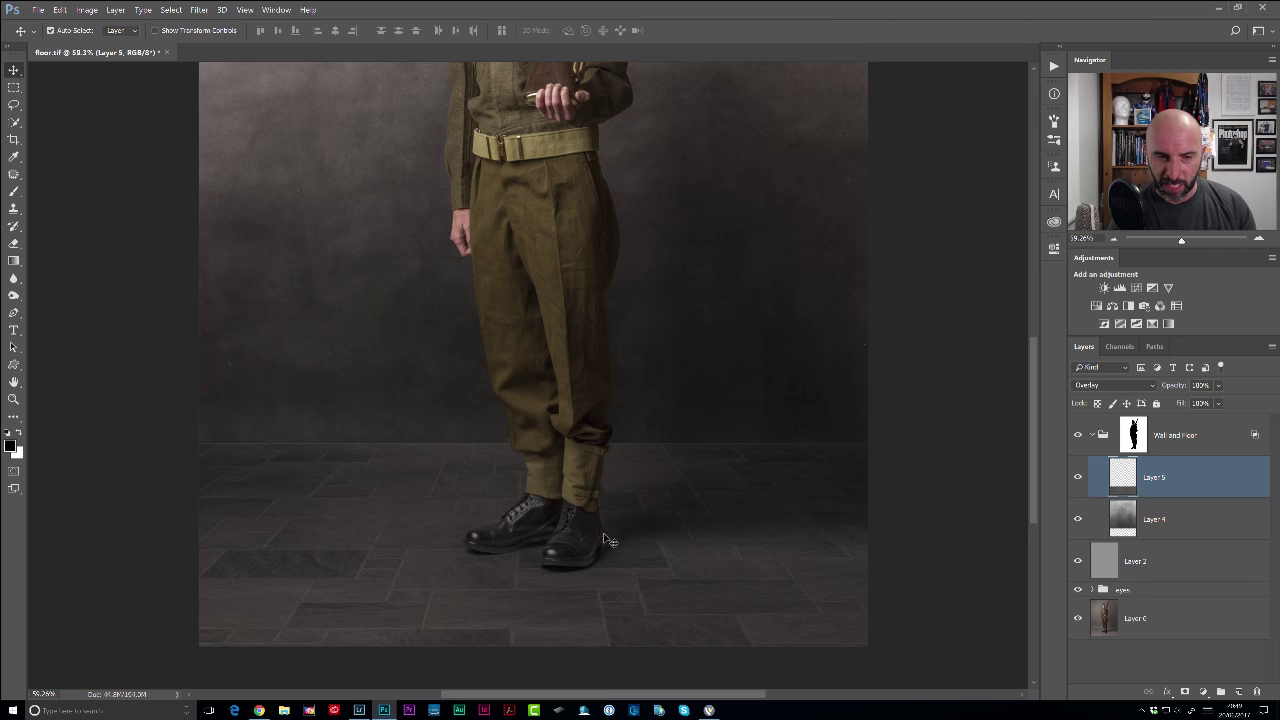
pyautogui.moveTo(605, 537); pyautogui.dragTo(600, 579)
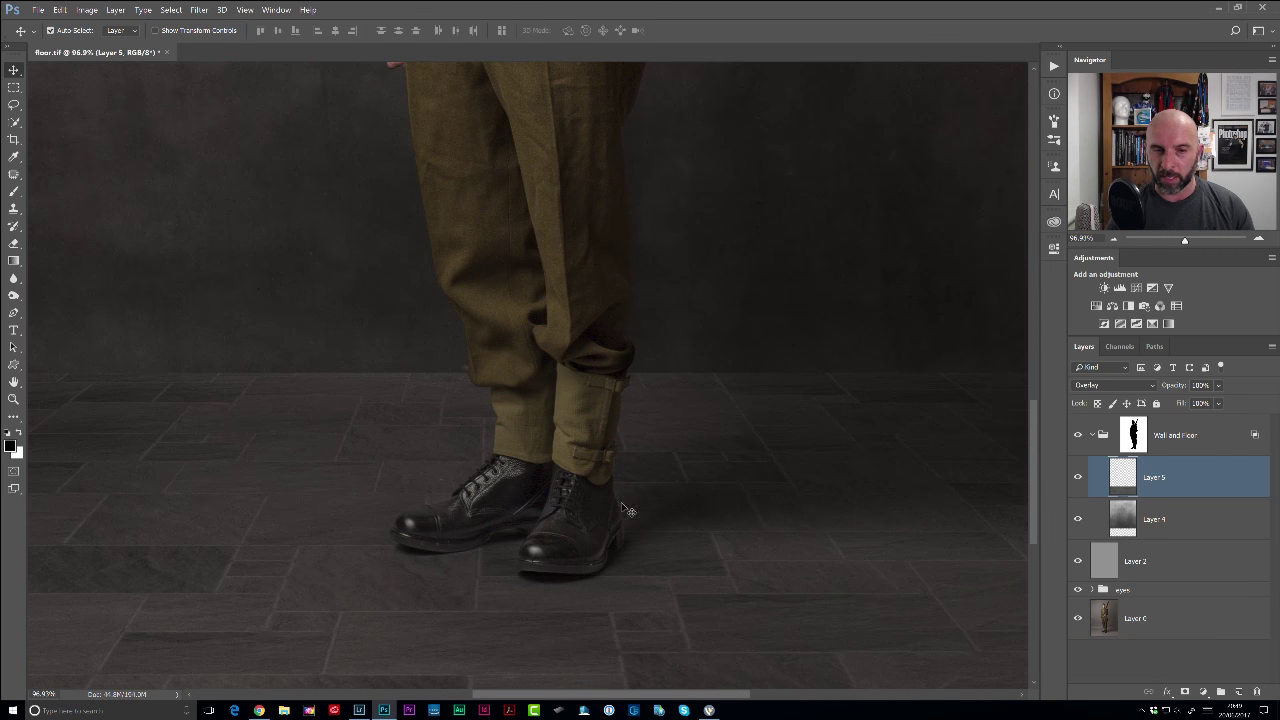
pyautogui.click(1078, 477)
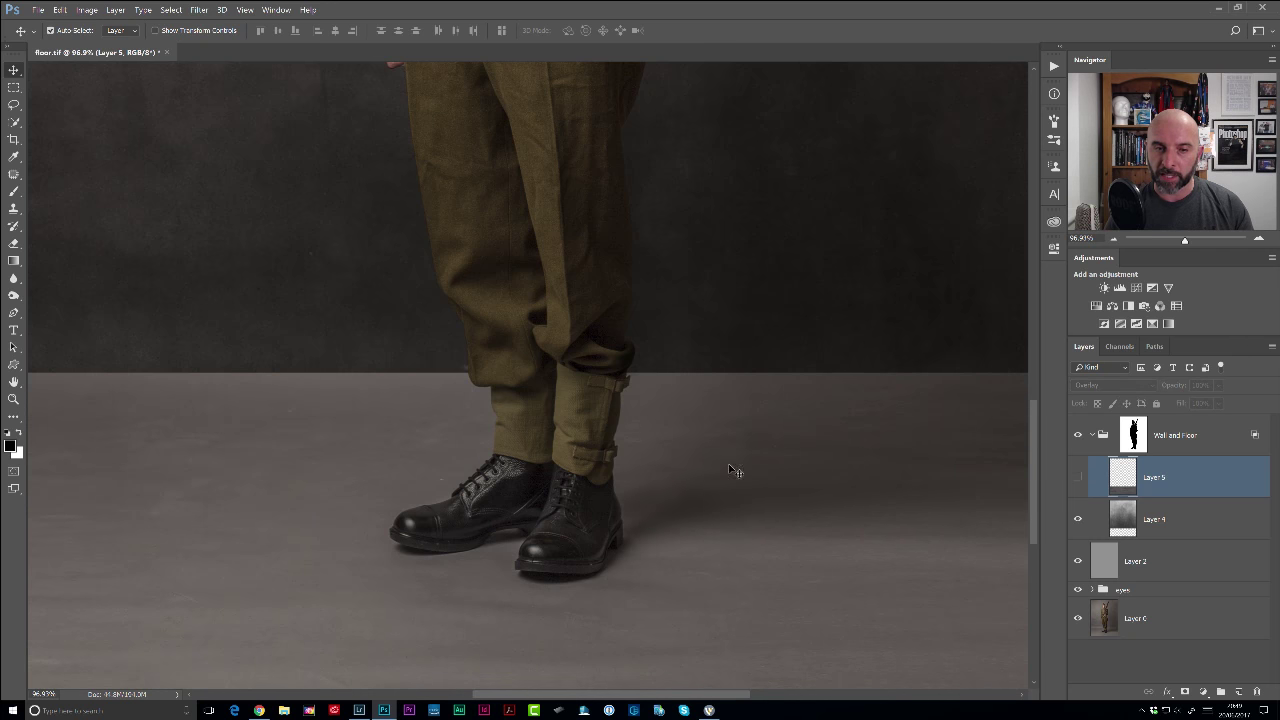
pyautogui.click(1078, 478)
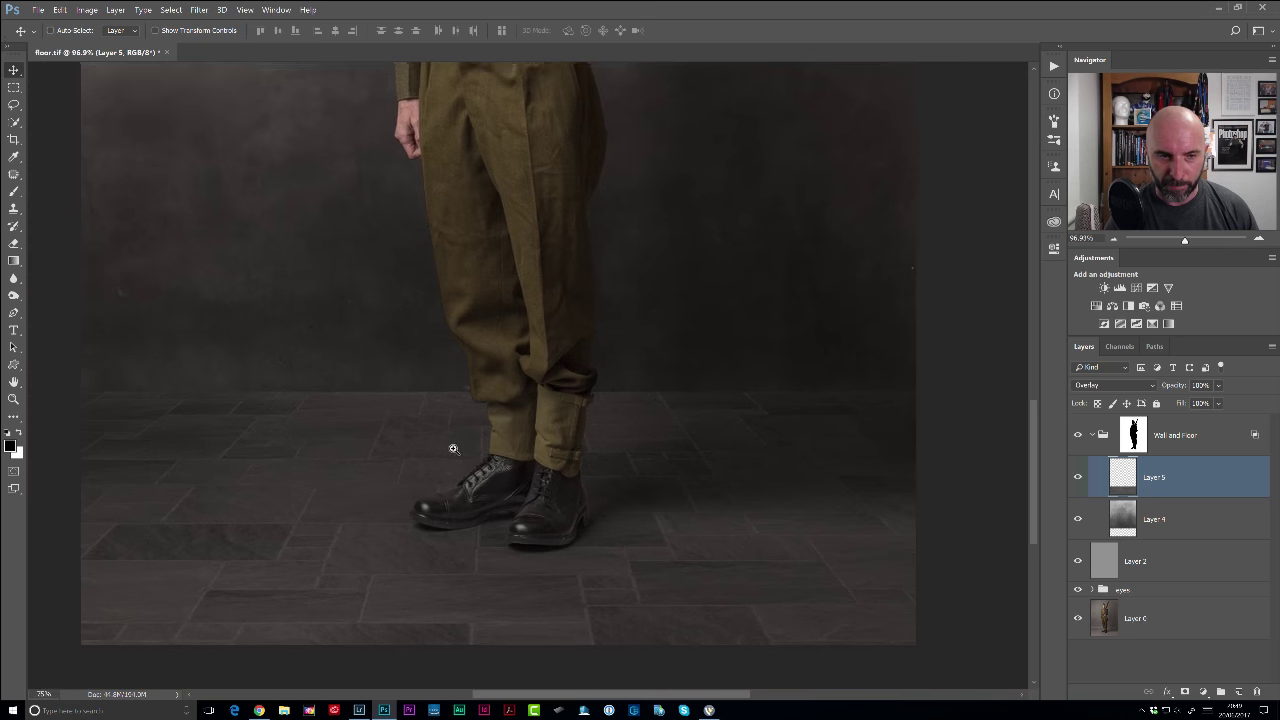
pyautogui.moveTo(478, 455); pyautogui.dragTo(451, 449)
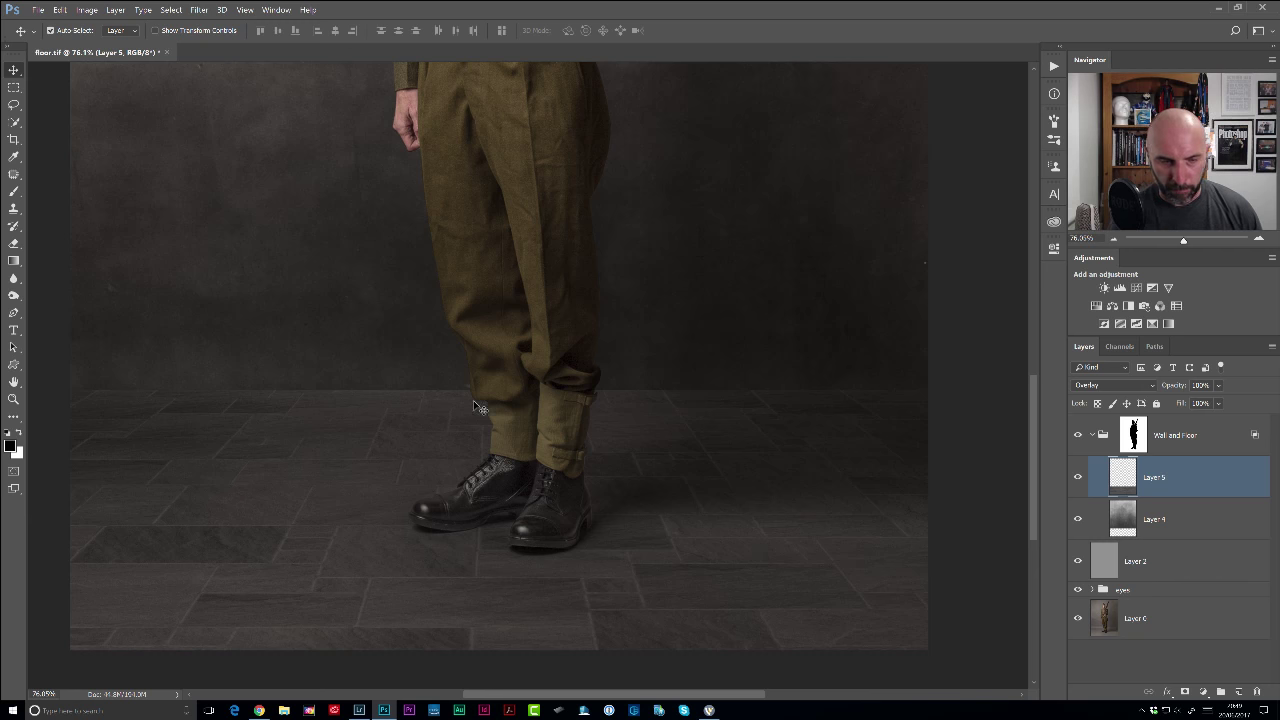
pyautogui.scroll(3, 430, 420)
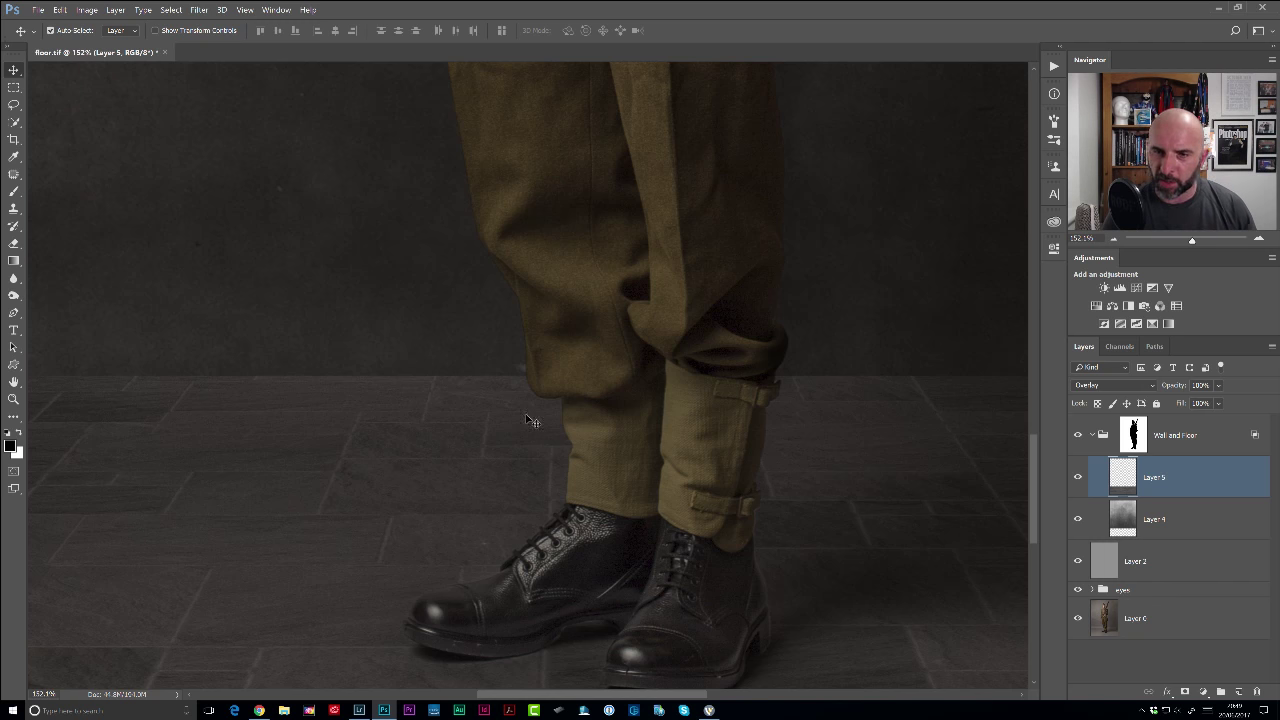
# Disable the Wall and Floor group's mask and activate the Blur tool with 75% strength.
pyautogui.keyDown('shift'); pyautogui.click(1139, 434); pyautogui.keyUp('shift')
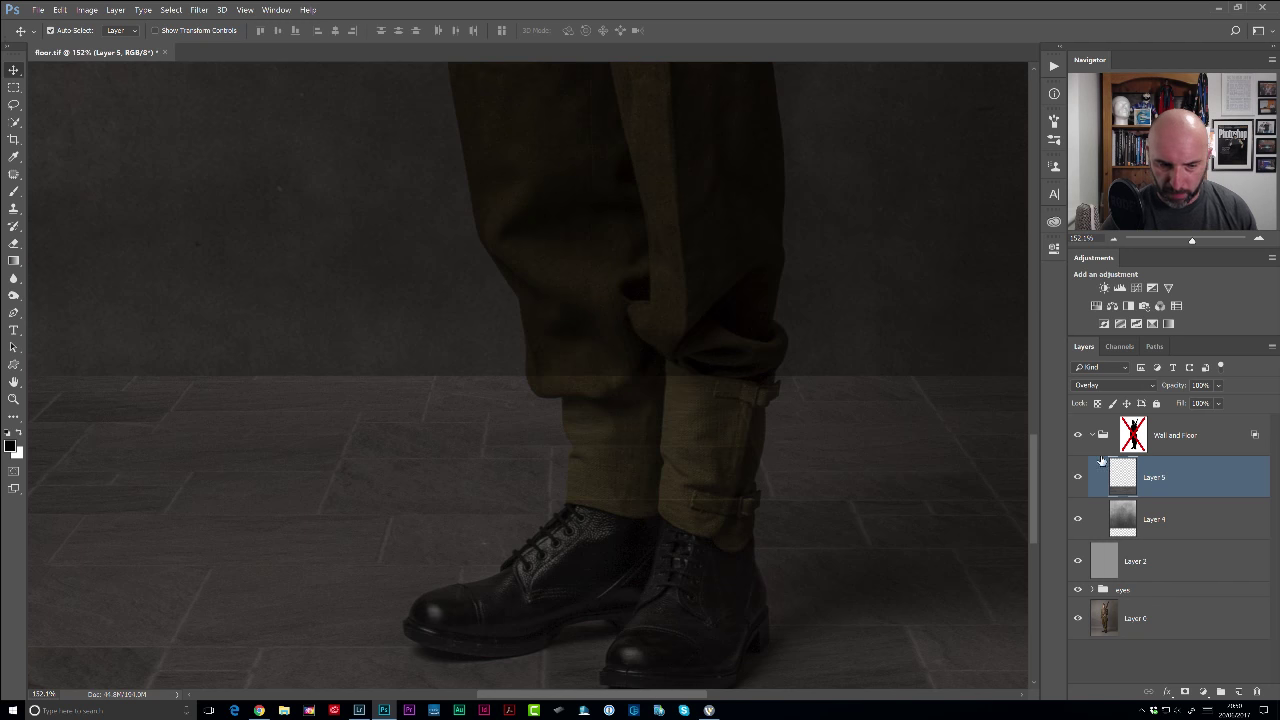
pyautogui.moveTo(132, 428); pyautogui.dragTo(457, 451)
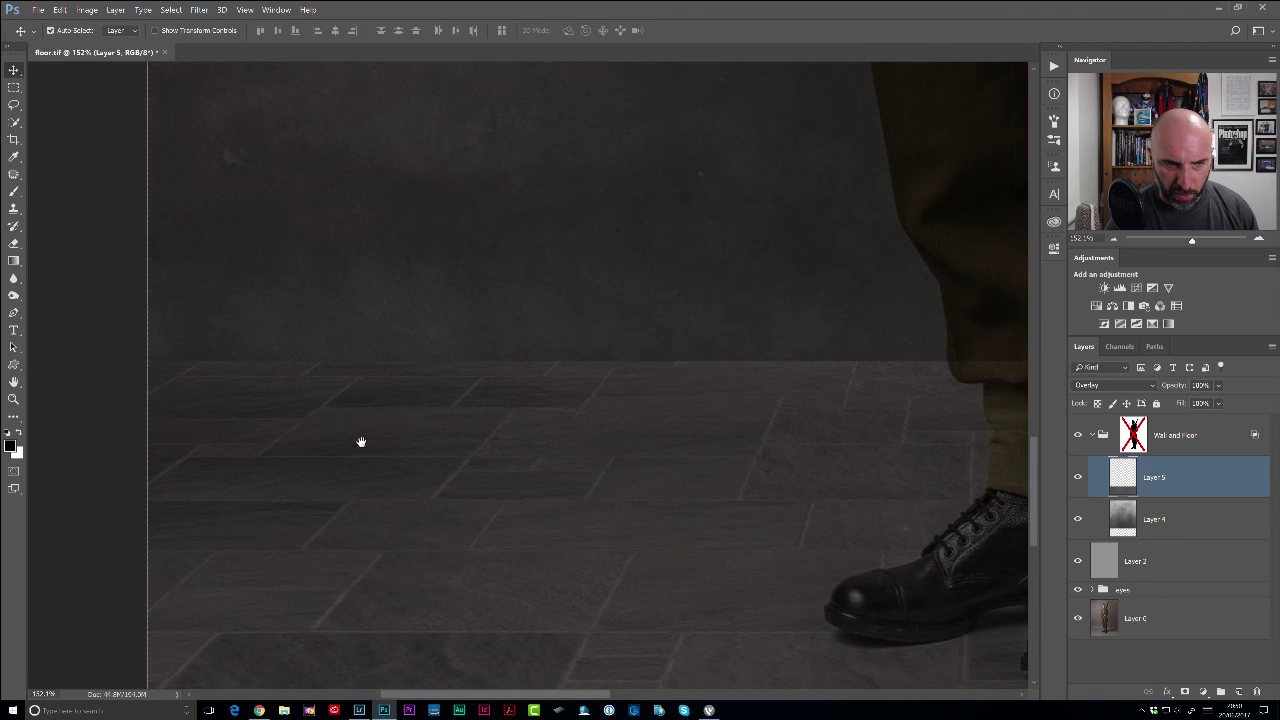
pyautogui.scroll(1, 340, 415)
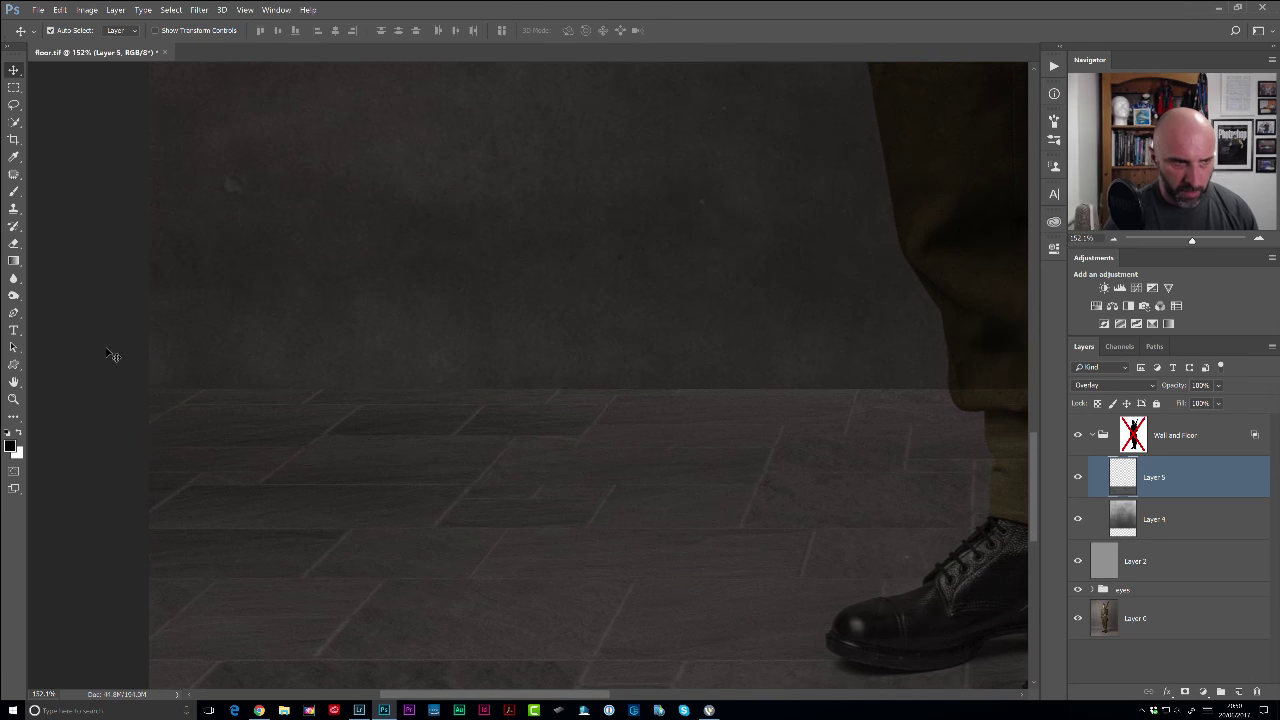
pyautogui.click(15, 280)
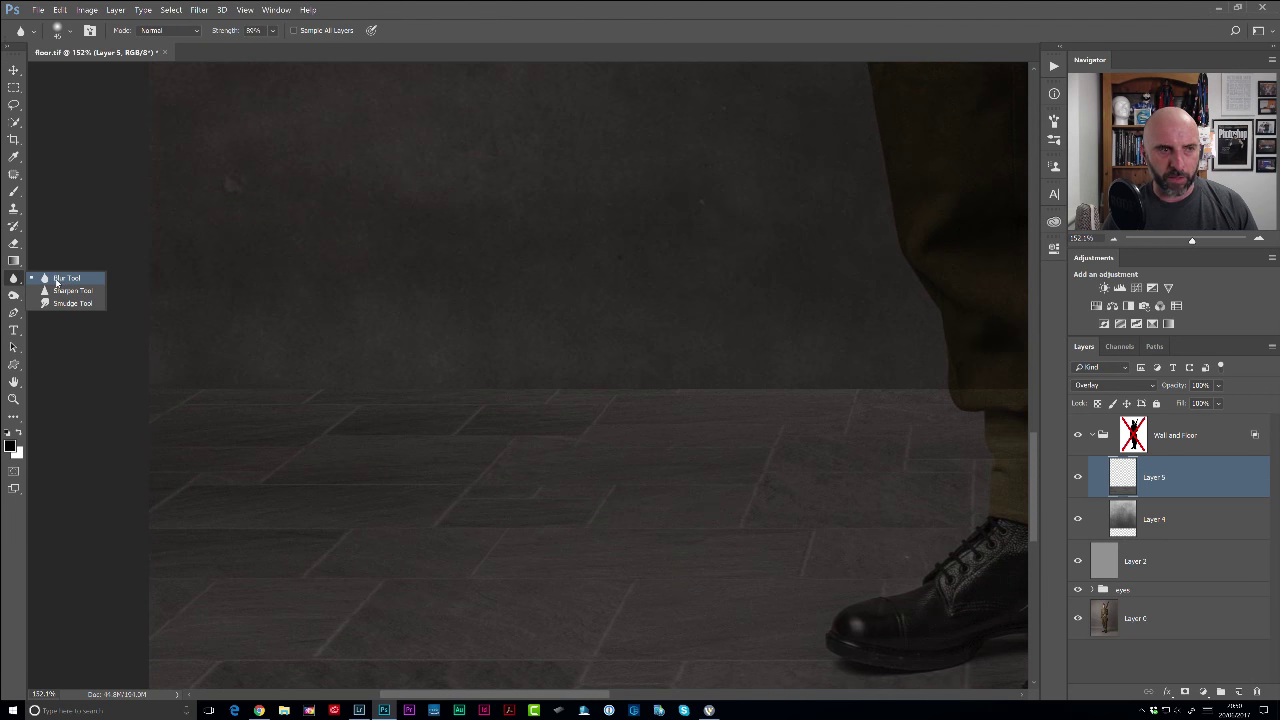
pyautogui.click(61, 280)
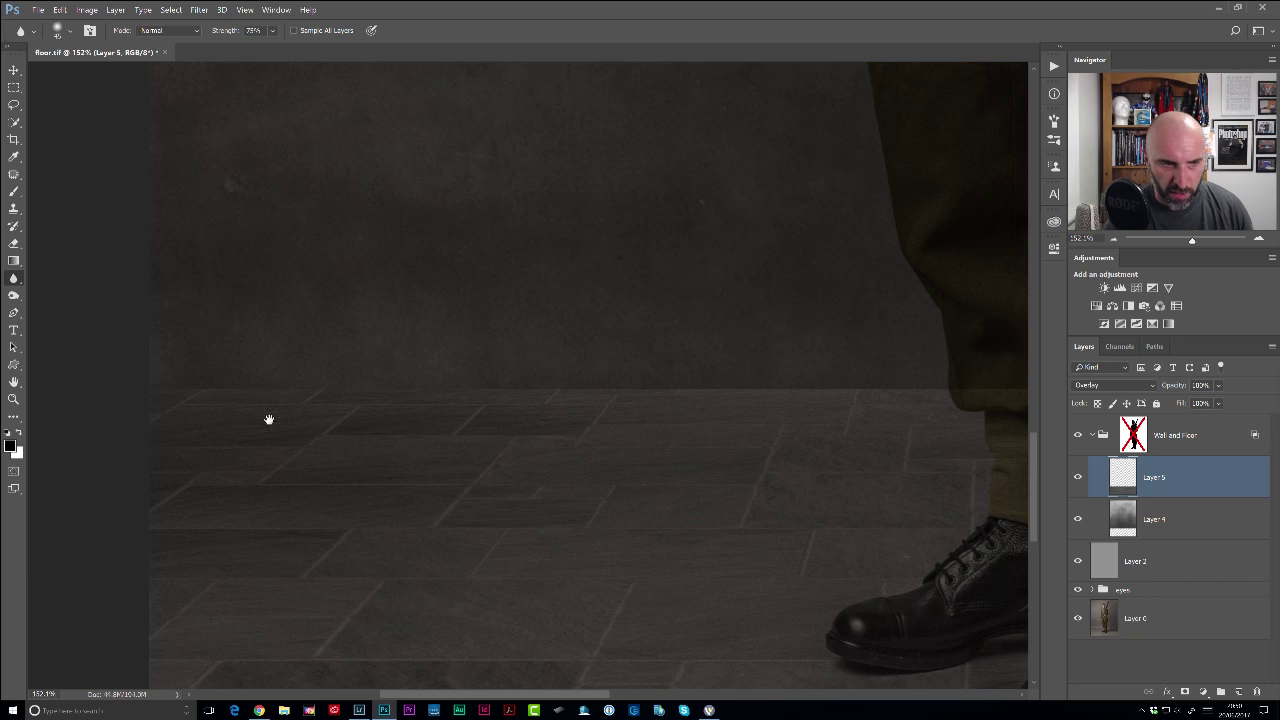
# Blur the upper edge of the stone tile layer along the wall line.
pyautogui.scroll(-3, 265, 415)
pyautogui.moveTo(337, 417); pyautogui.dragTo(249, 423)
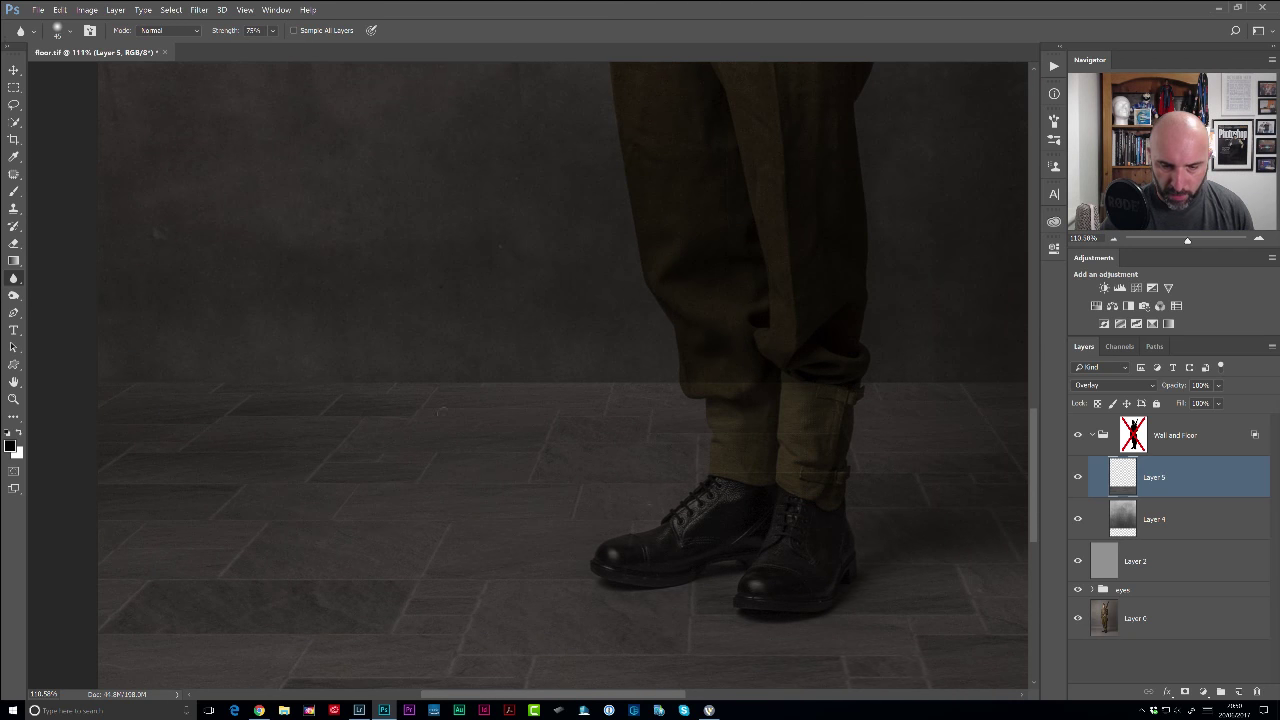
pyautogui.moveTo(706, 429); pyautogui.dragTo(216, 412)
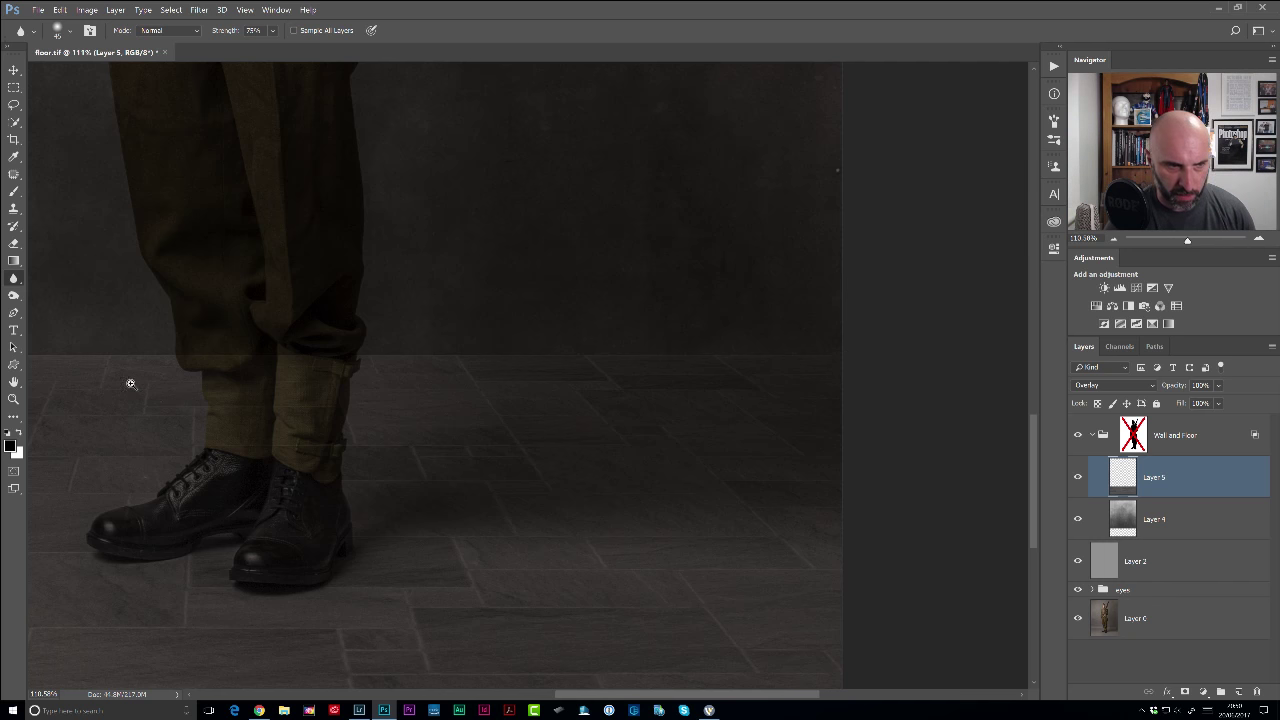
pyautogui.scroll(5, 130, 384)
pyautogui.moveTo(172, 336); pyautogui.dragTo(489, 494)
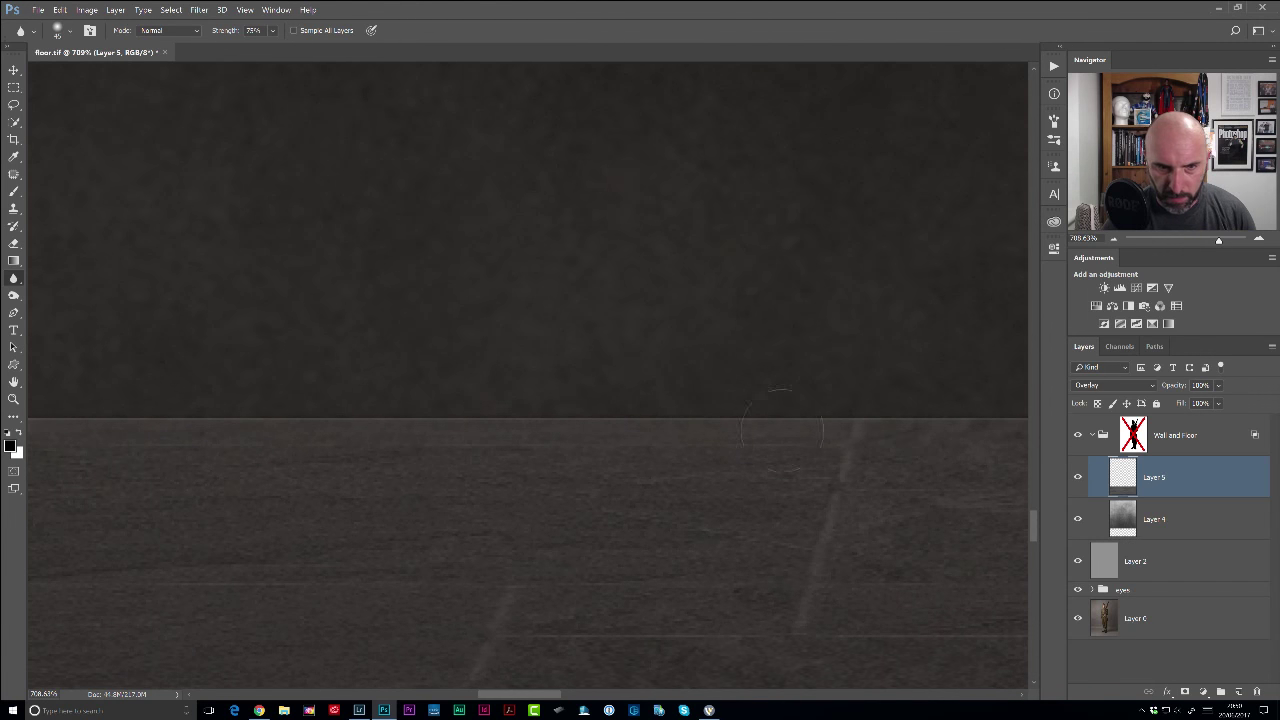
# Compare the floor's edge before and after blurring by stepping back and forward in the history.
pyautogui.click(60, 10)
pyautogui.click(75, 39)
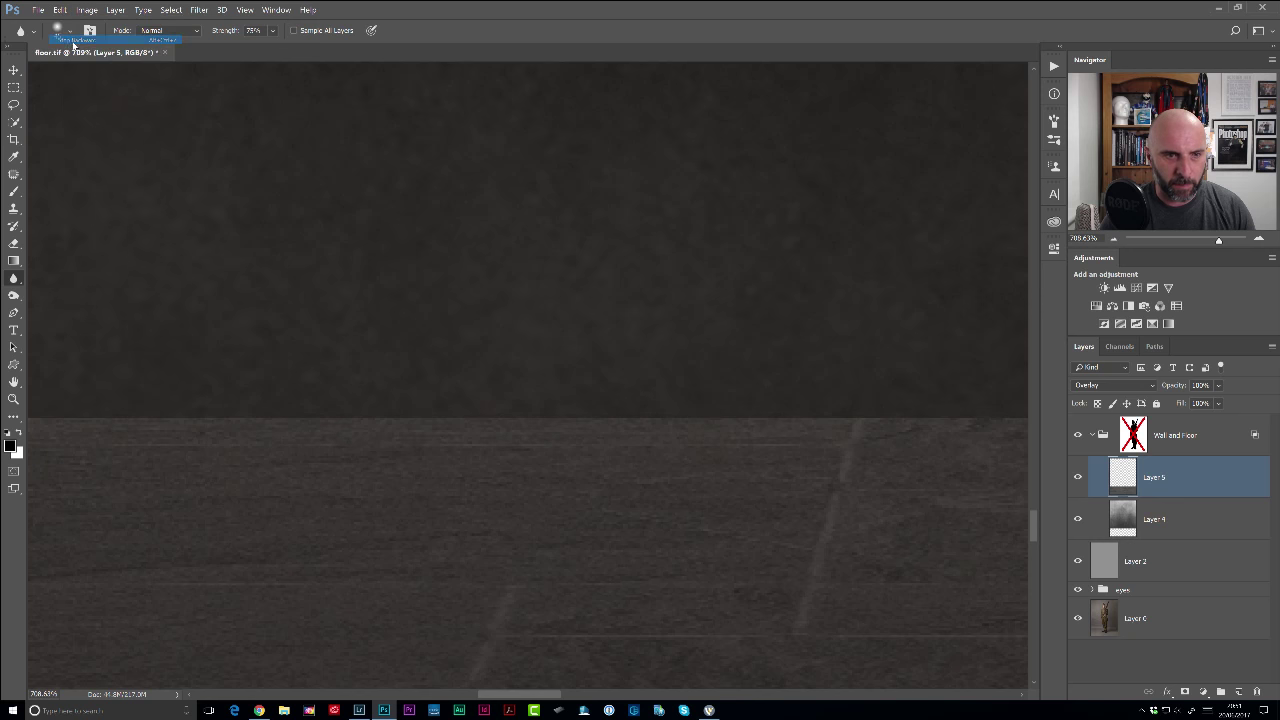
pyautogui.click(60, 10)
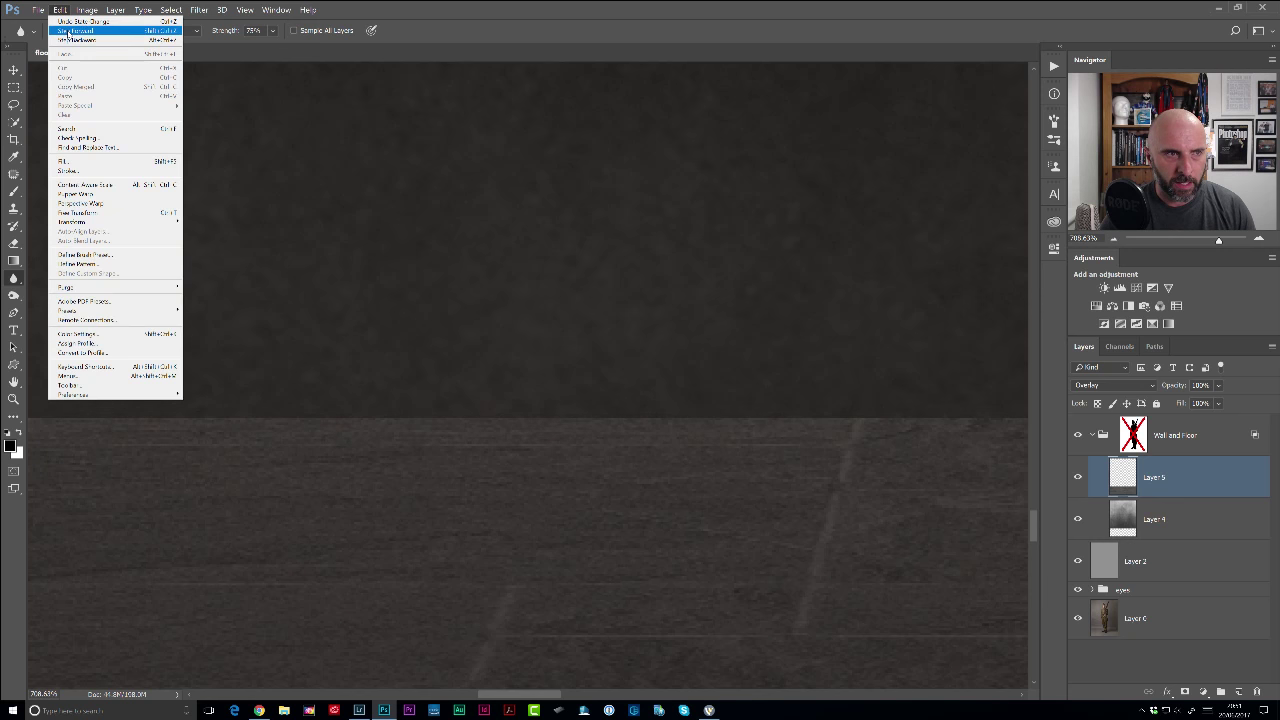
pyautogui.click(73, 36)
pyautogui.scroll(-6, 505, 420)
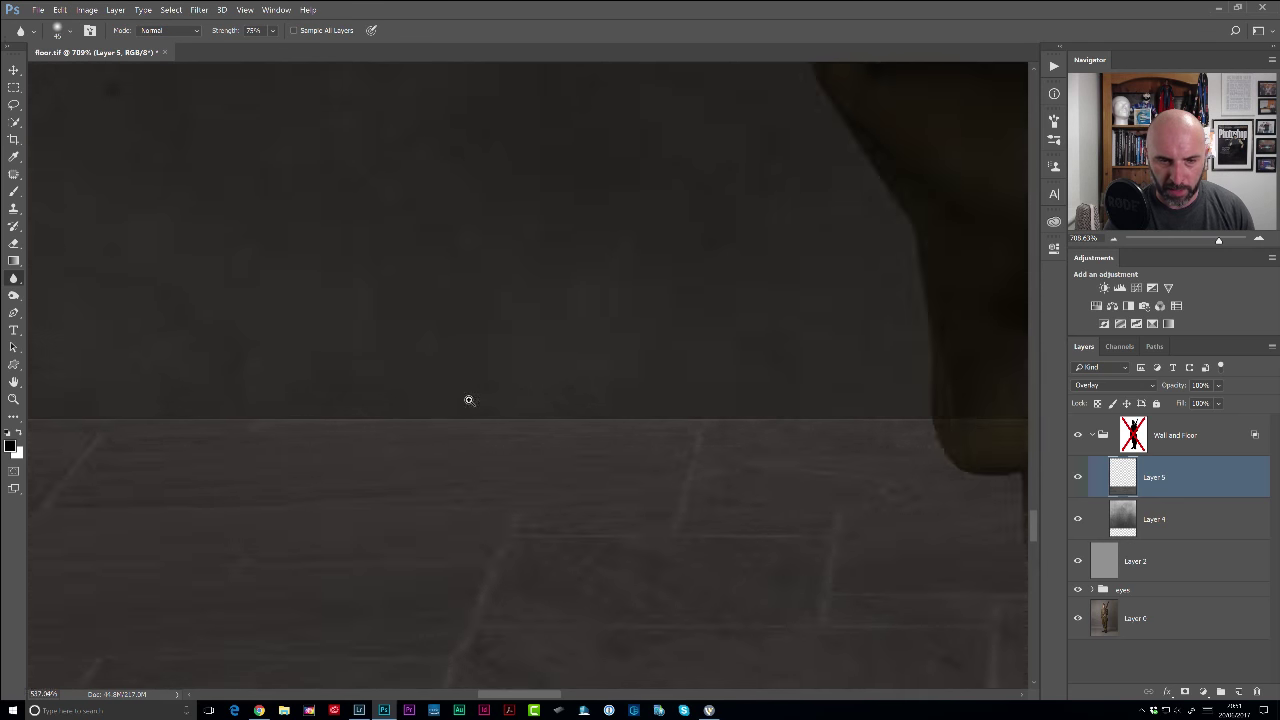
pyautogui.scroll(-4, 505, 424)
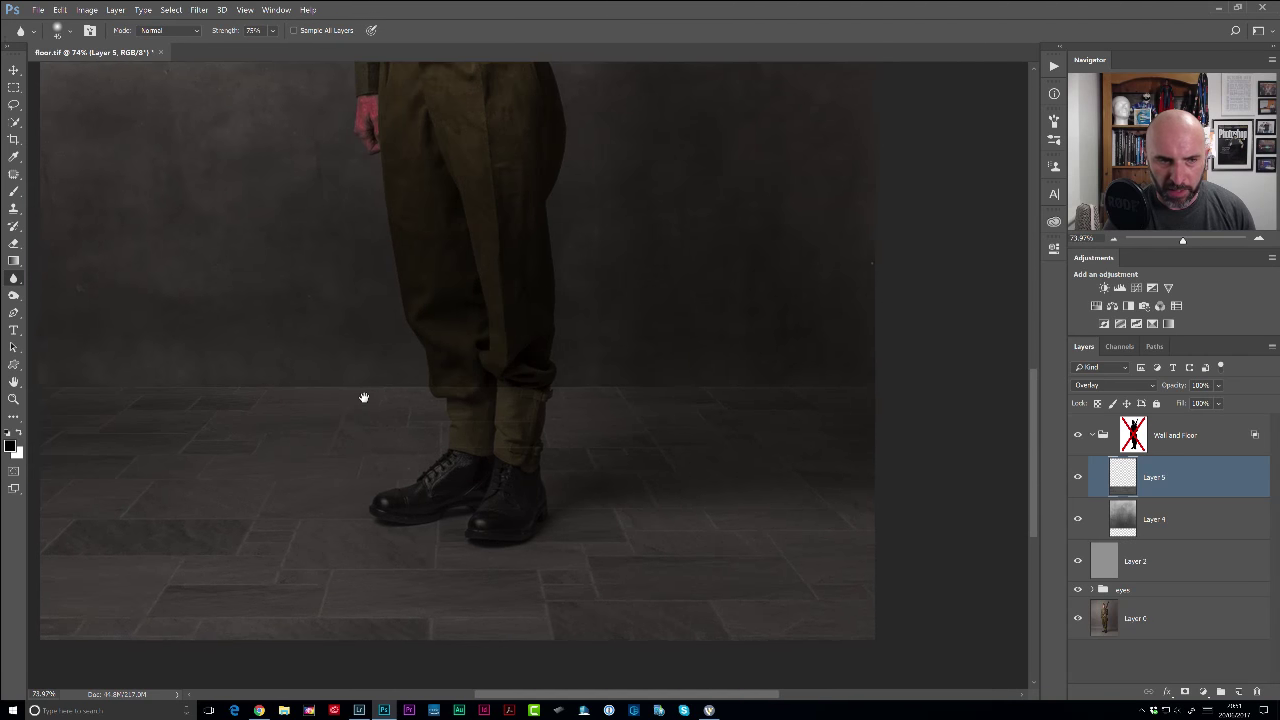
# Add a new layer above the stone tile layer and select a thin full-width strip along the line between wall and floor.
pyautogui.click(1239, 691)
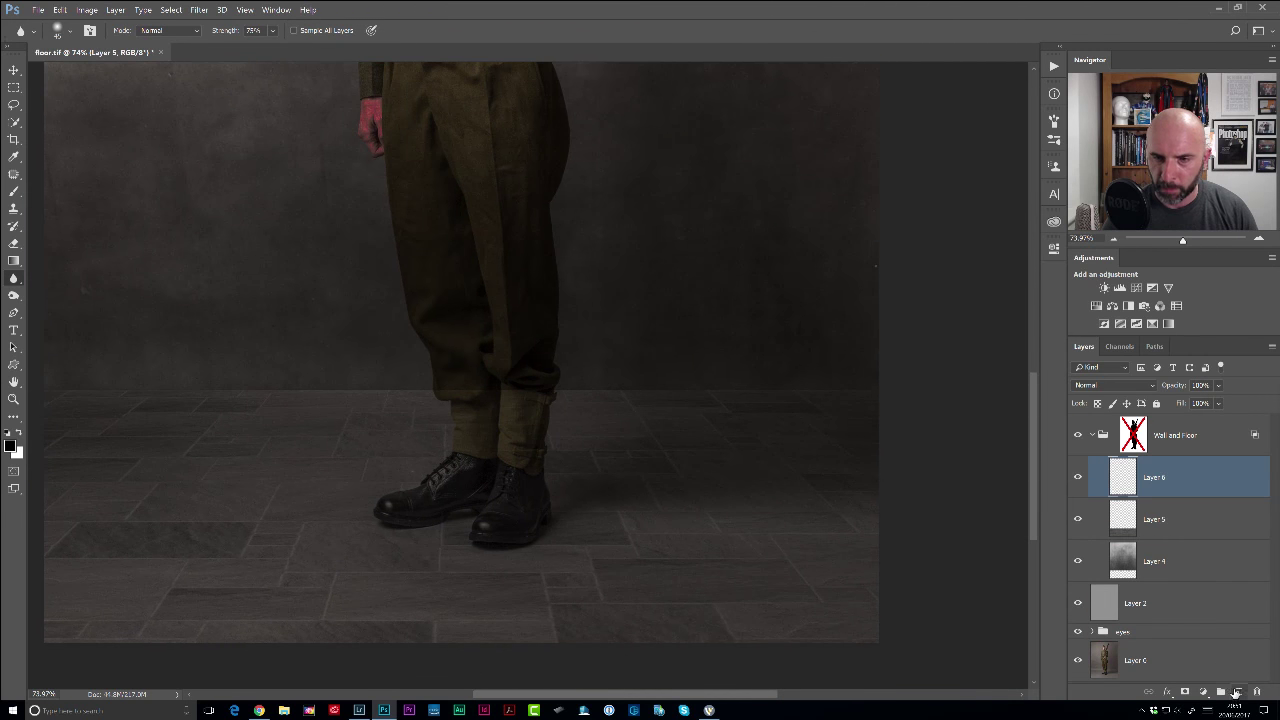
pyautogui.press('m')
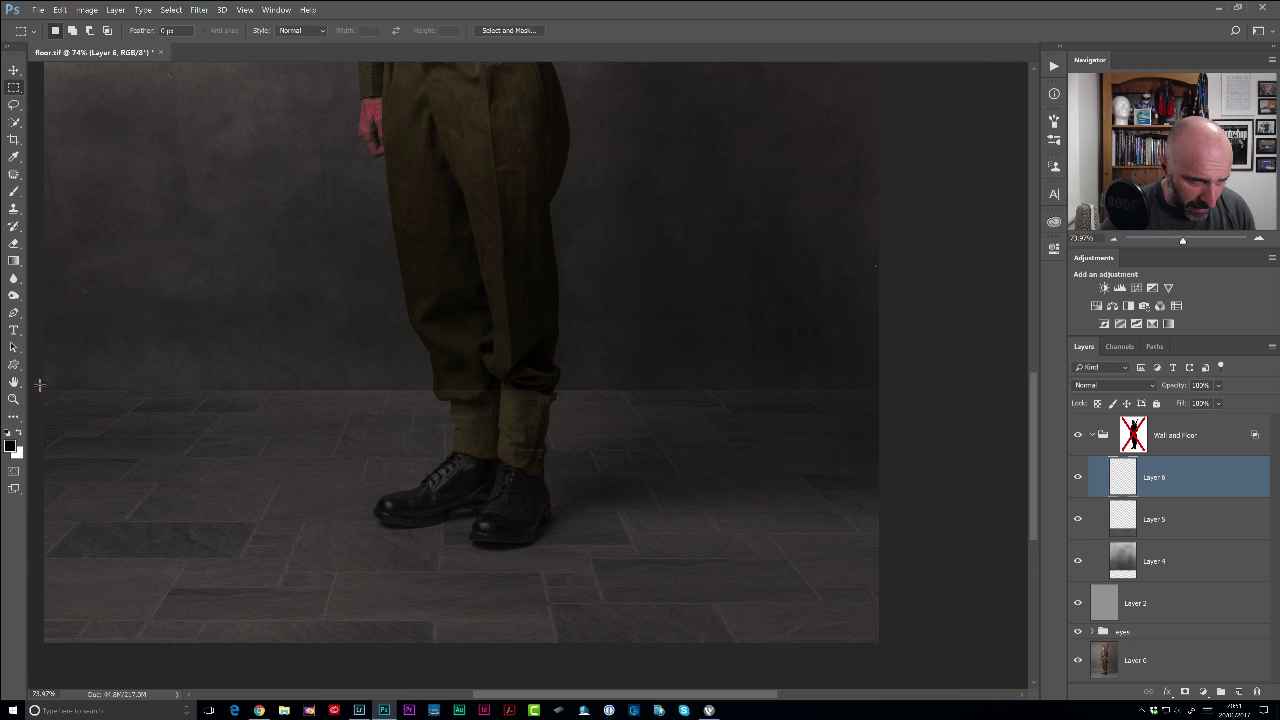
pyautogui.moveTo(40, 384); pyautogui.dragTo(351, 408)
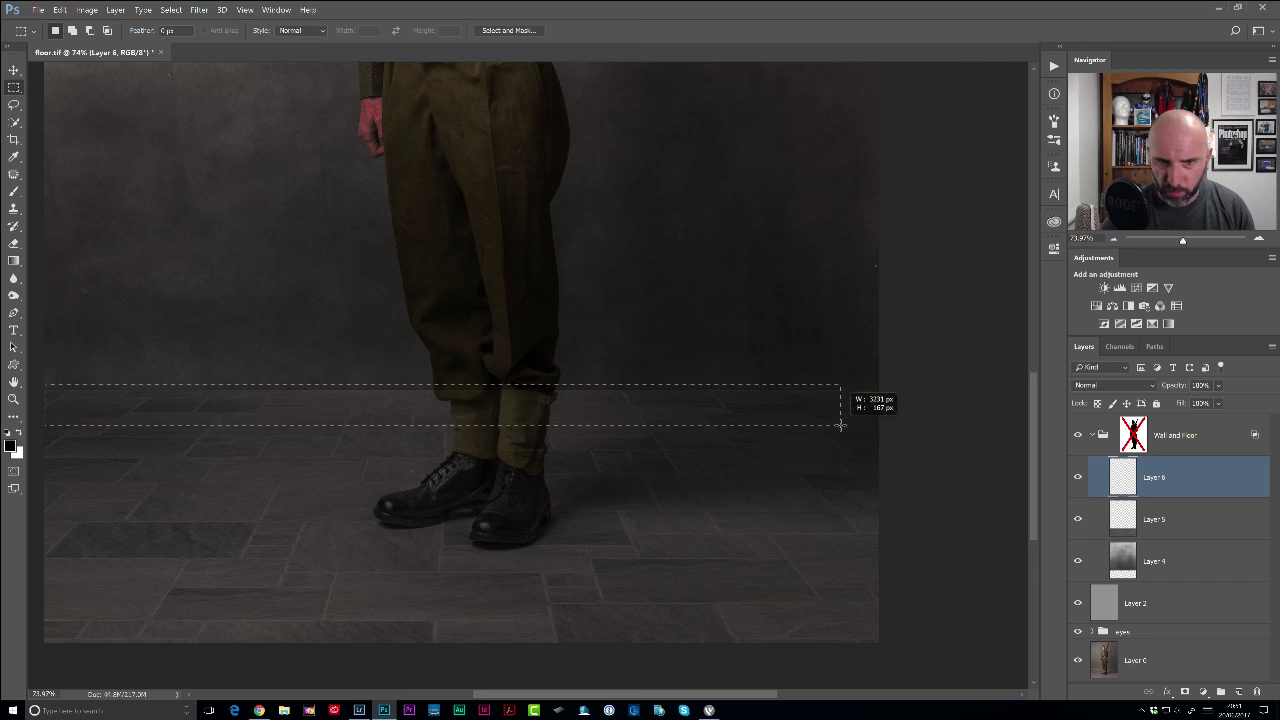
pyautogui.moveTo(840, 425); pyautogui.dragTo(909, 394)
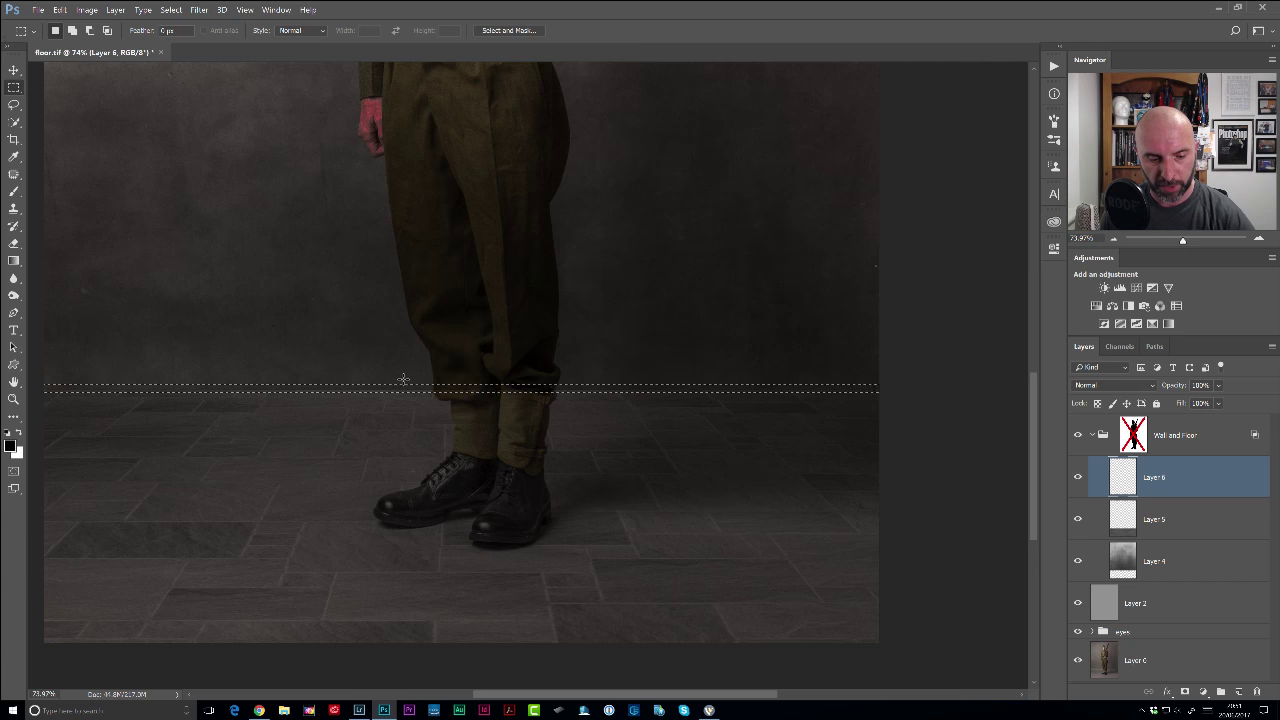
# Soften the strip selection in Quick Mask with a 4-pixel Gaussian Blur and convert it back to a selection.
pyautogui.press('x')
pyautogui.press('q')
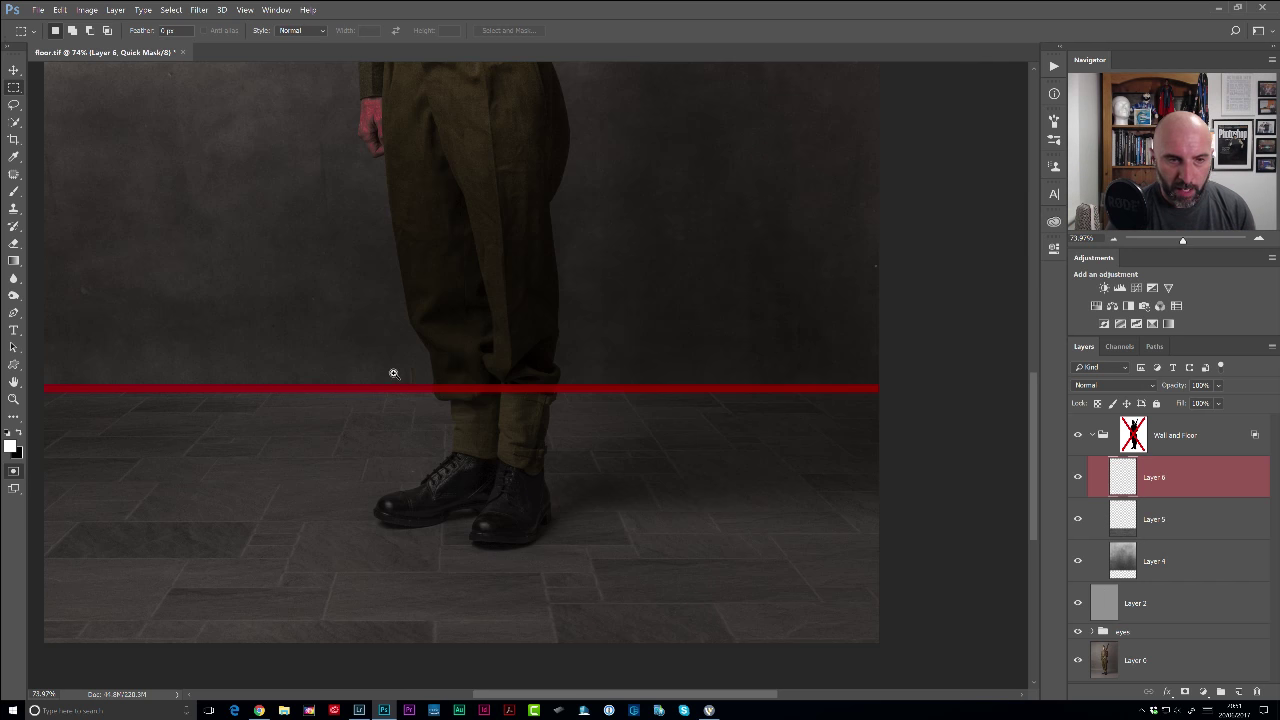
pyautogui.moveTo(392, 372); pyautogui.dragTo(468, 403)
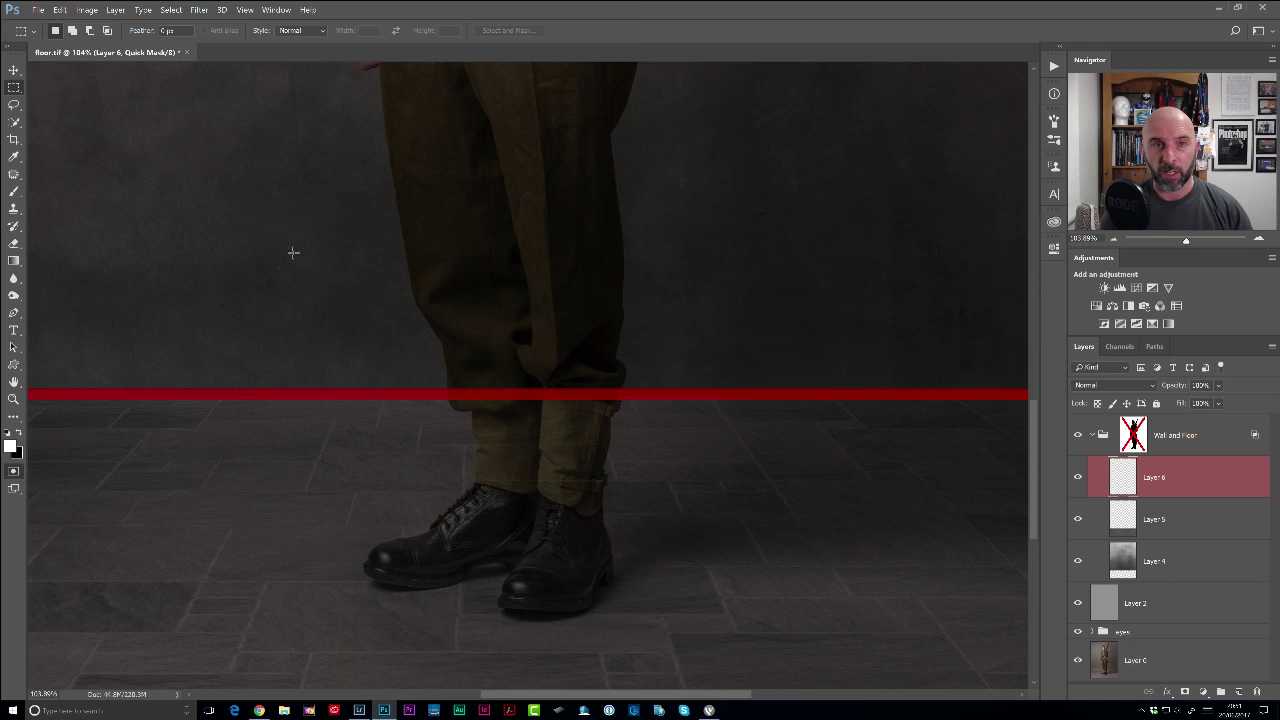
pyautogui.click(196, 10)
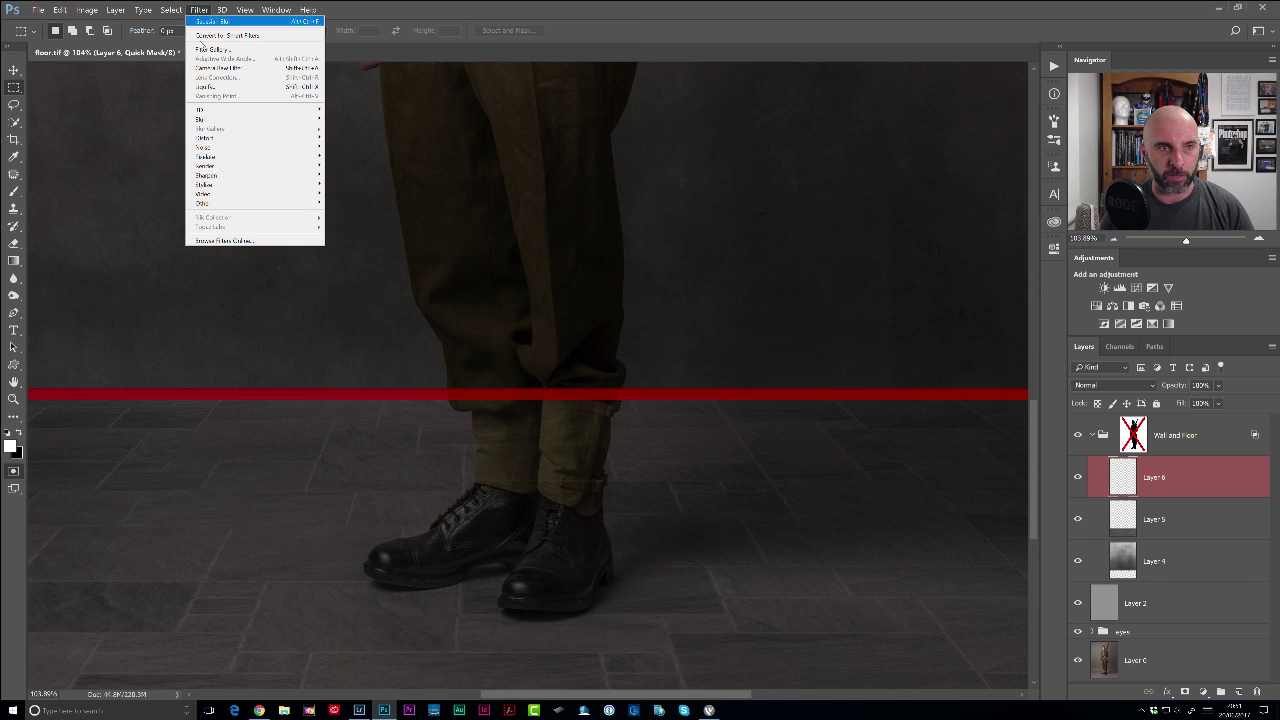
pyautogui.moveTo(208, 121)
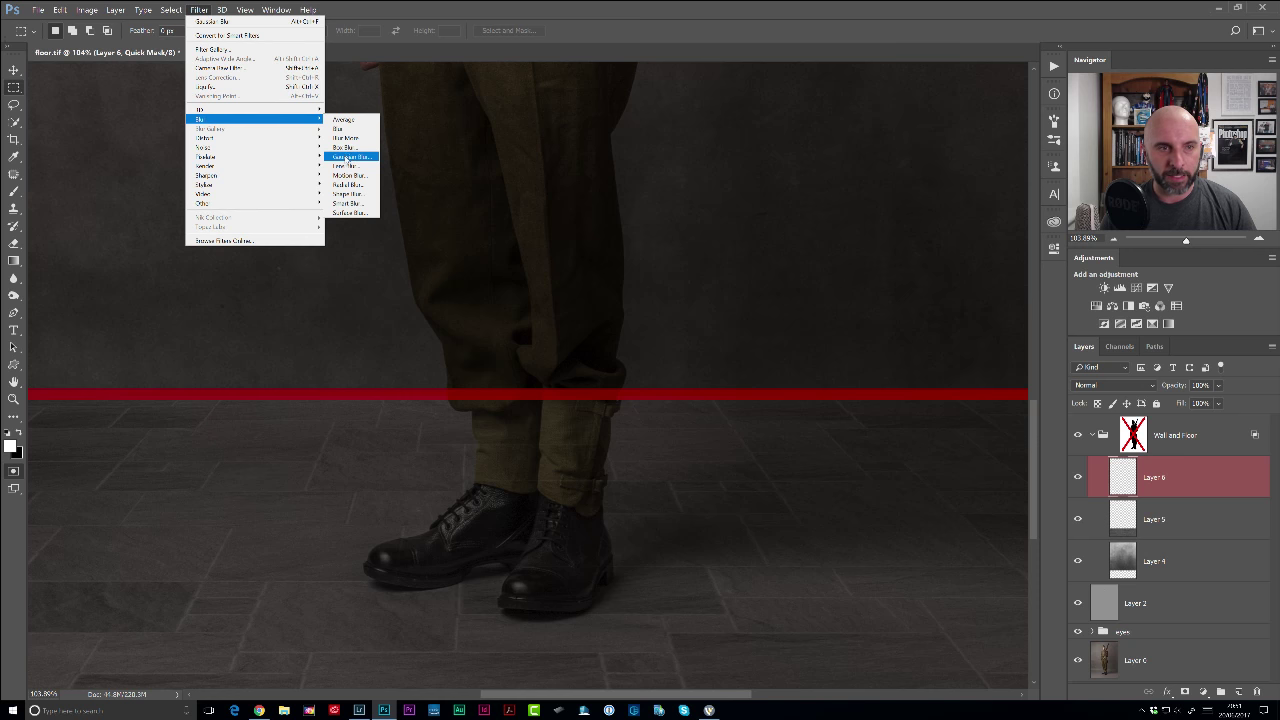
pyautogui.click(350, 157)
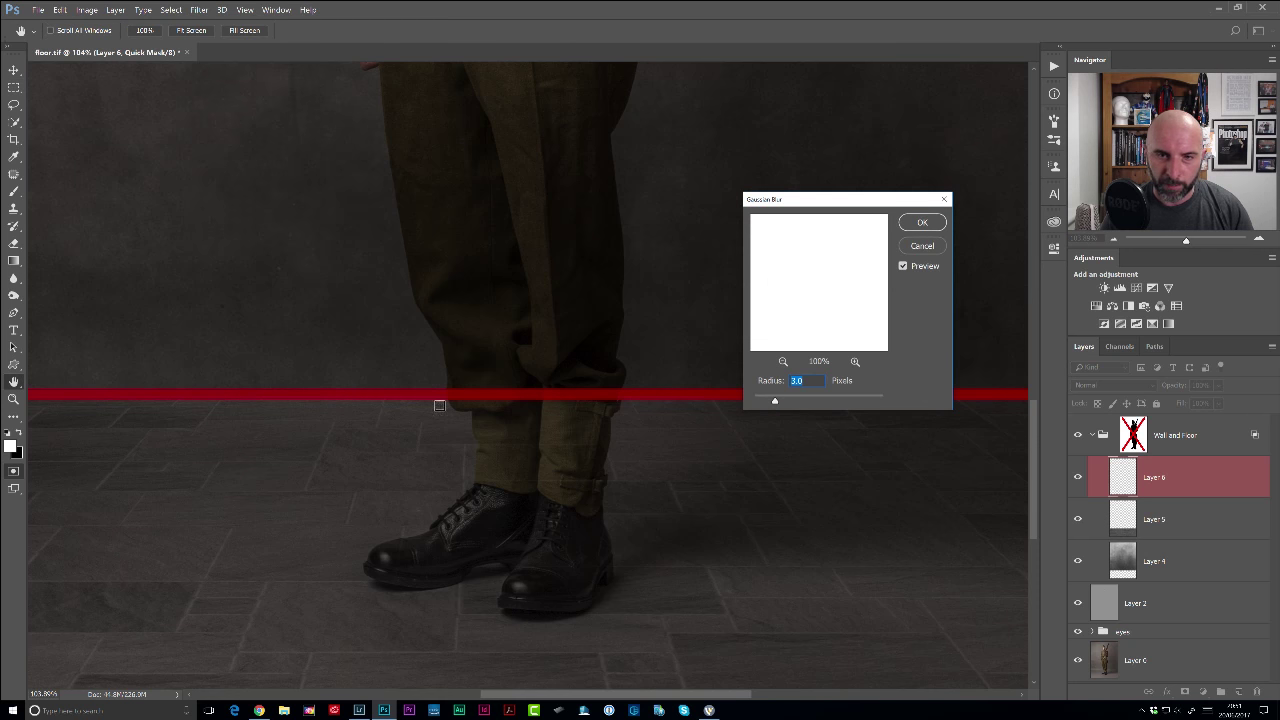
pyautogui.click(903, 266)
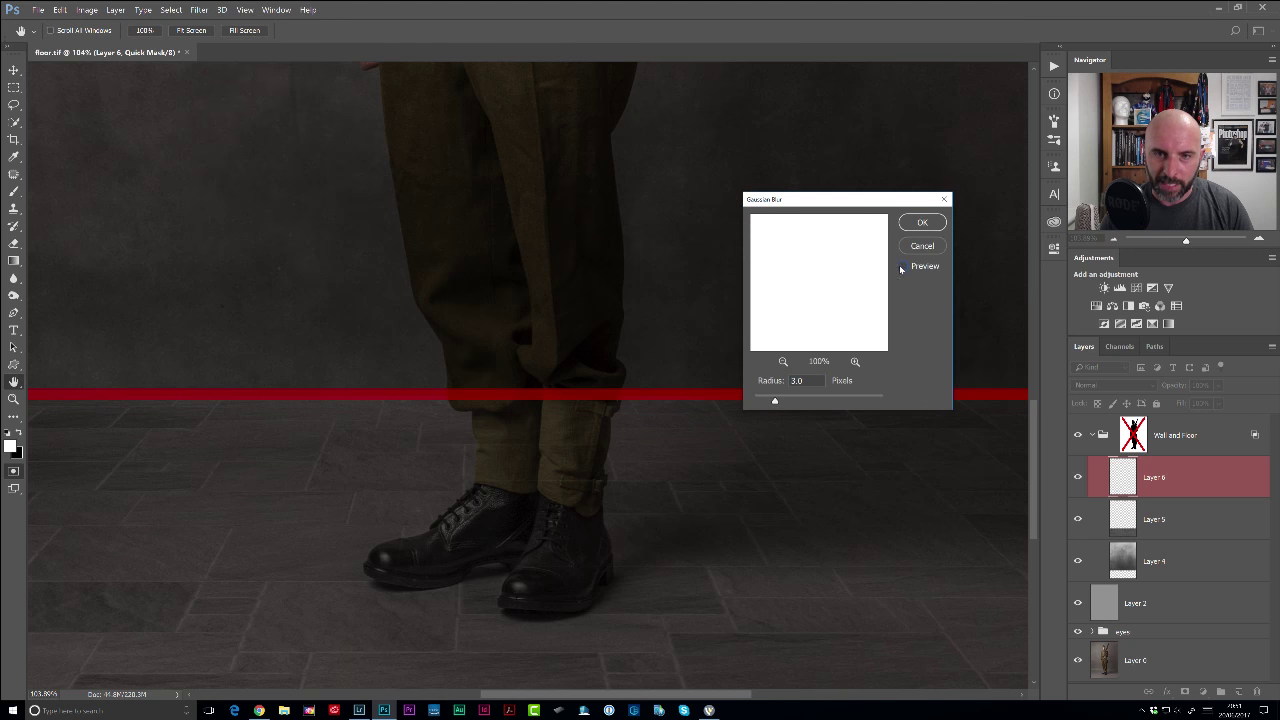
pyautogui.click(903, 266)
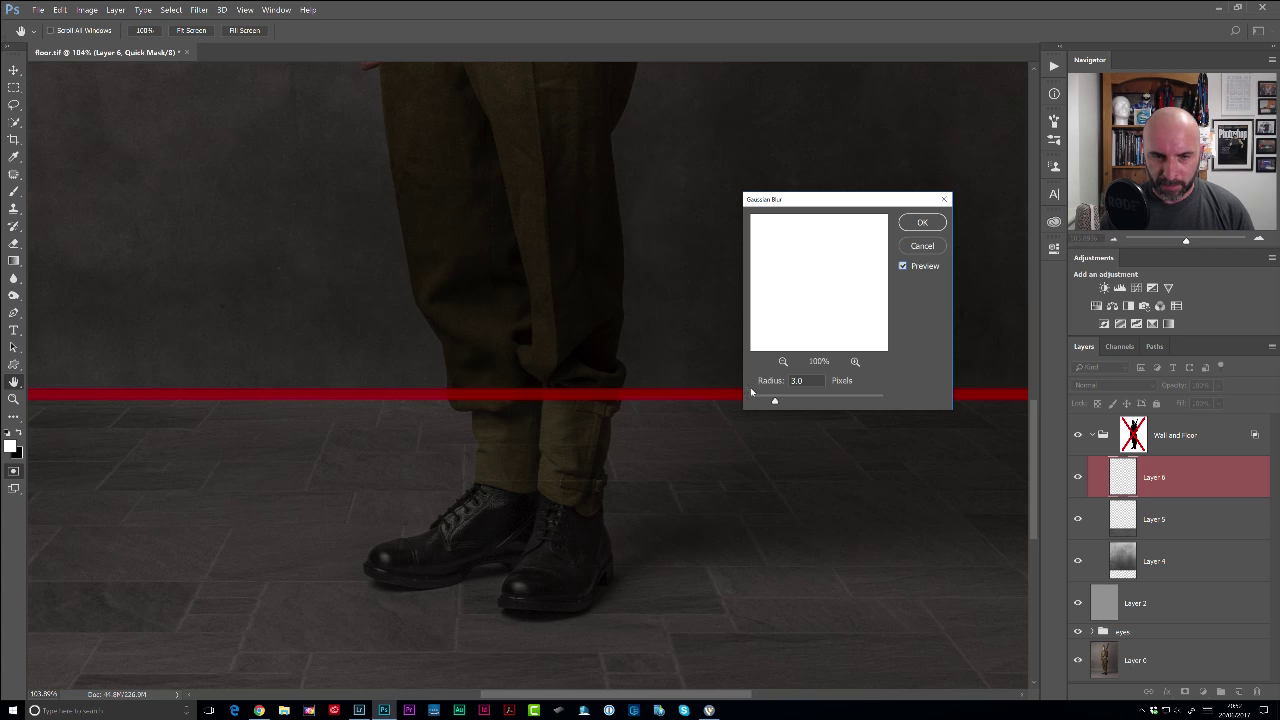
pyautogui.press('Tab')
pyautogui.write('4')
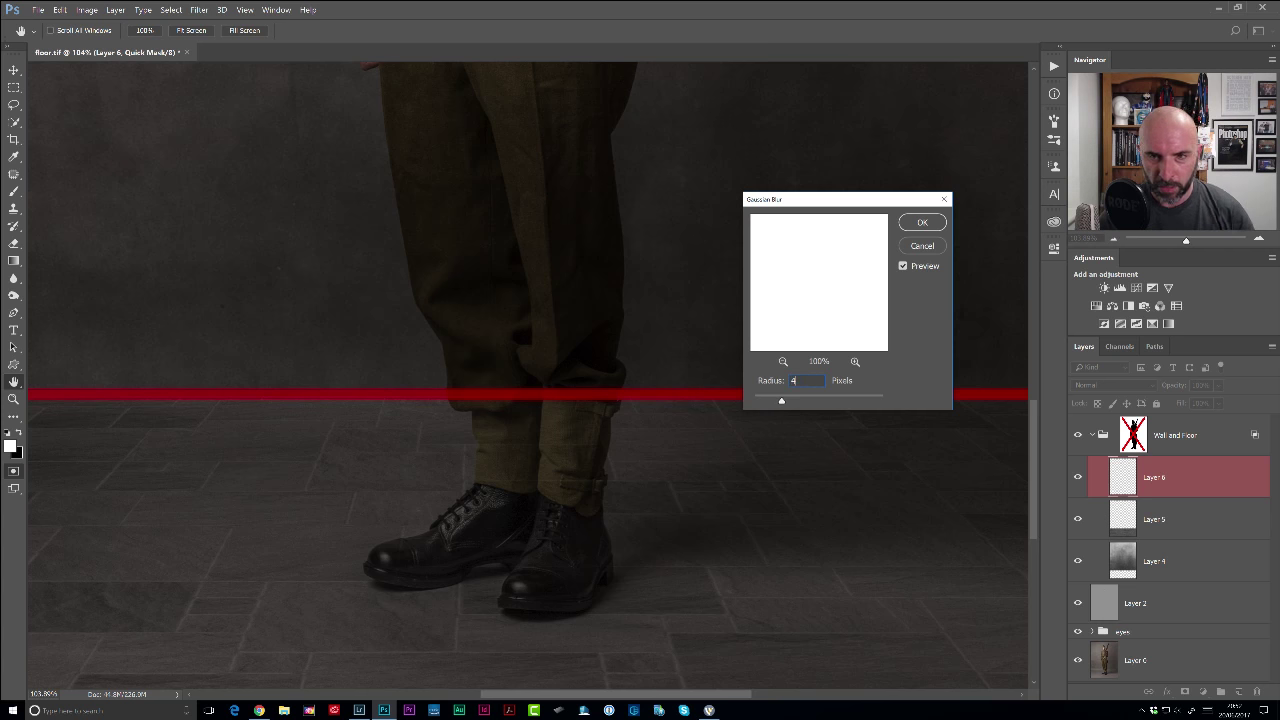
pyautogui.click(921, 223)
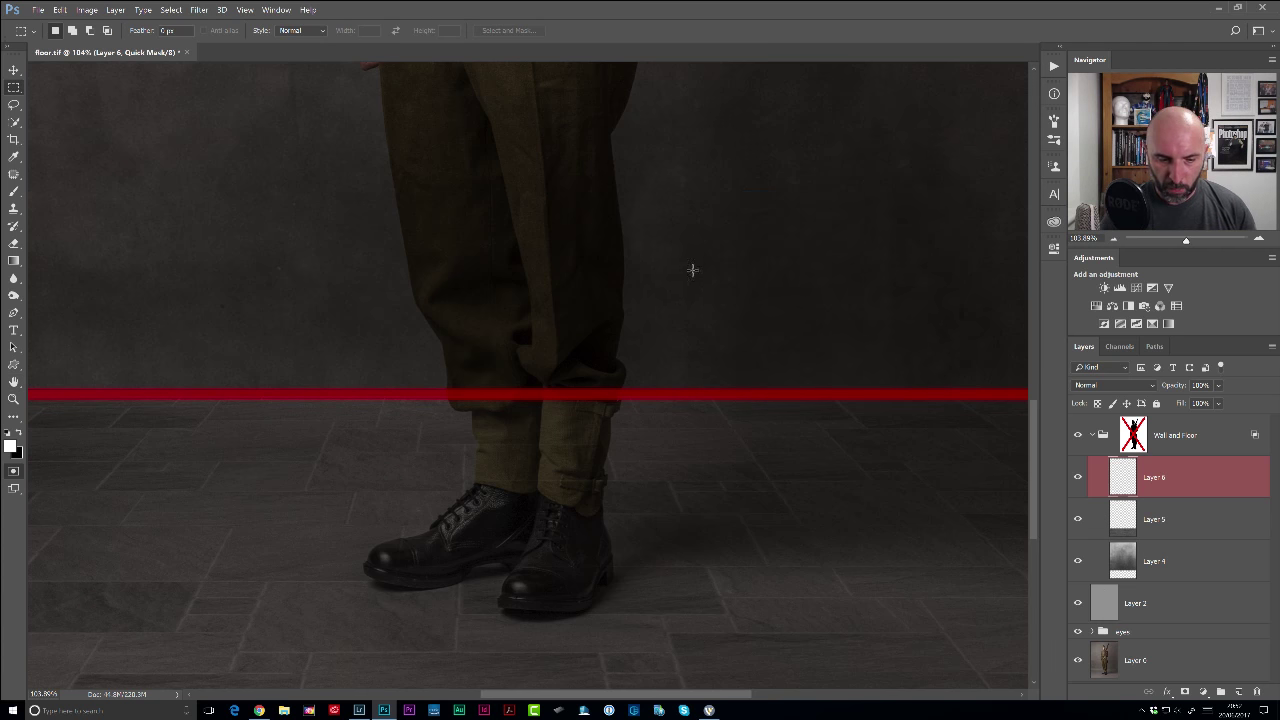
pyautogui.press('q')
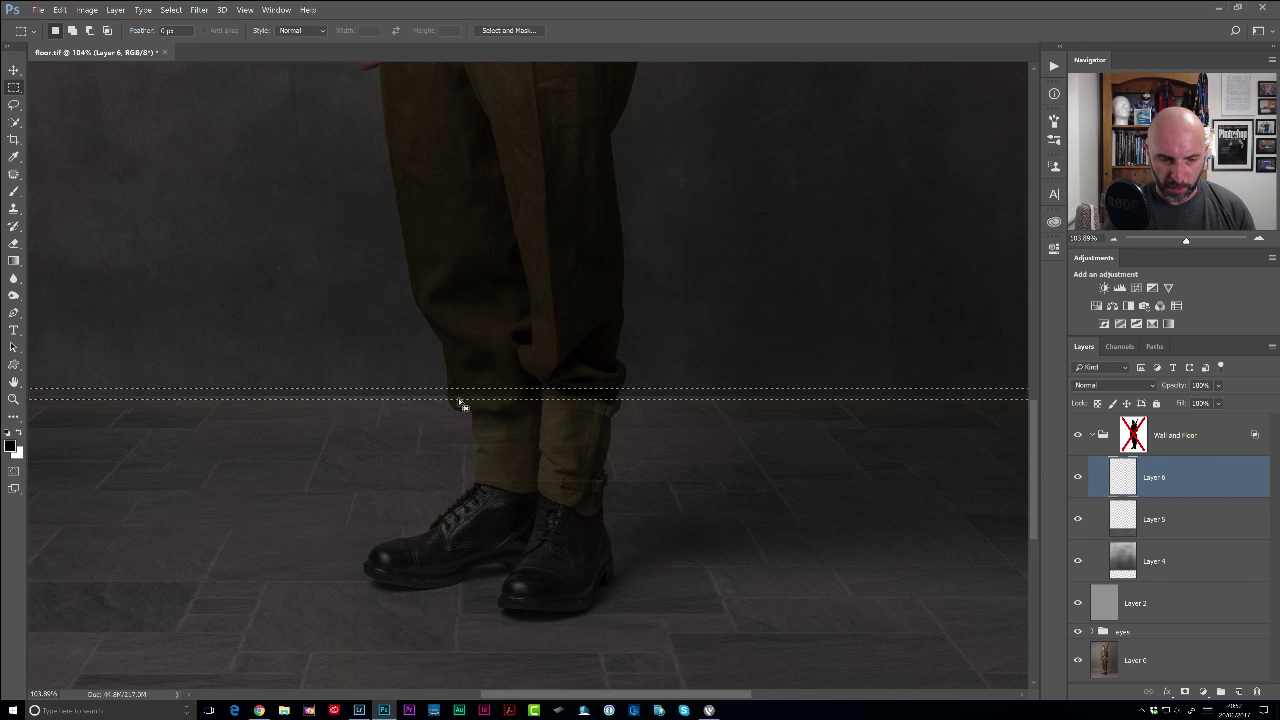
# Fill the softened strip with black in Normal mode at 100% opacity on the new layer and deselect it.
pyautogui.moveTo(457, 400); pyautogui.dragTo(377, 383)
pyautogui.click(60, 9)
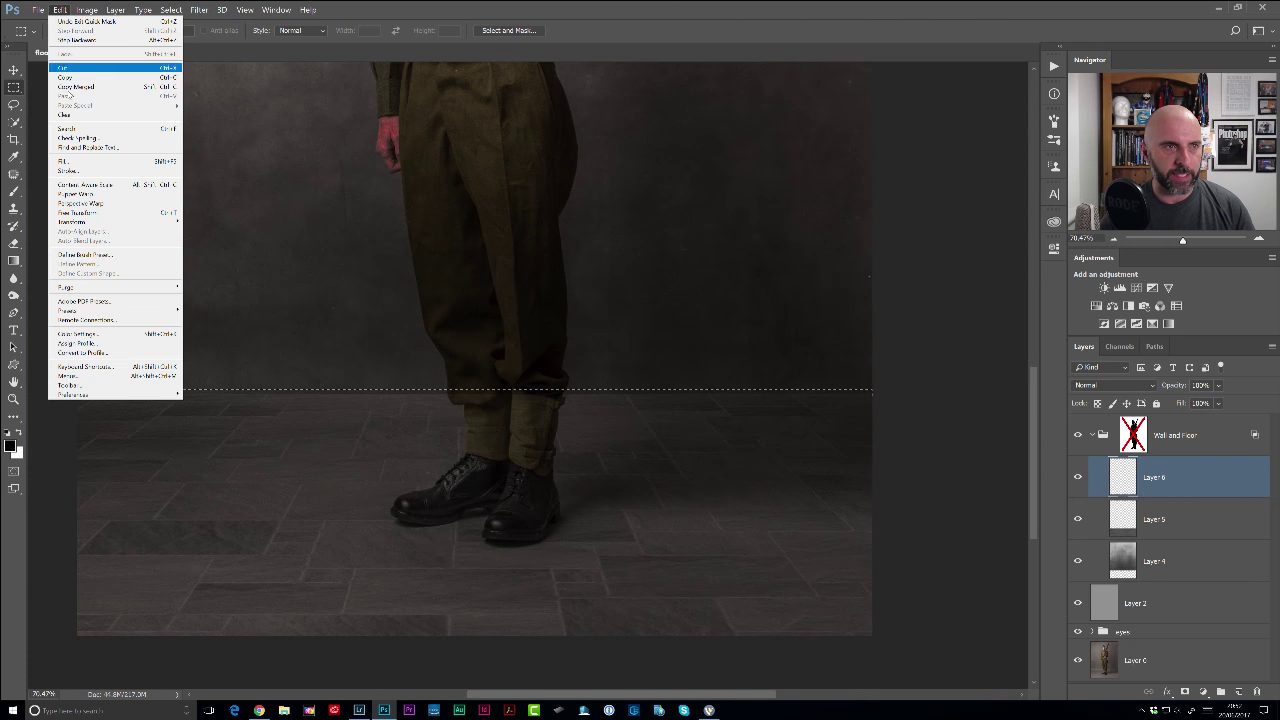
pyautogui.click(64, 161)
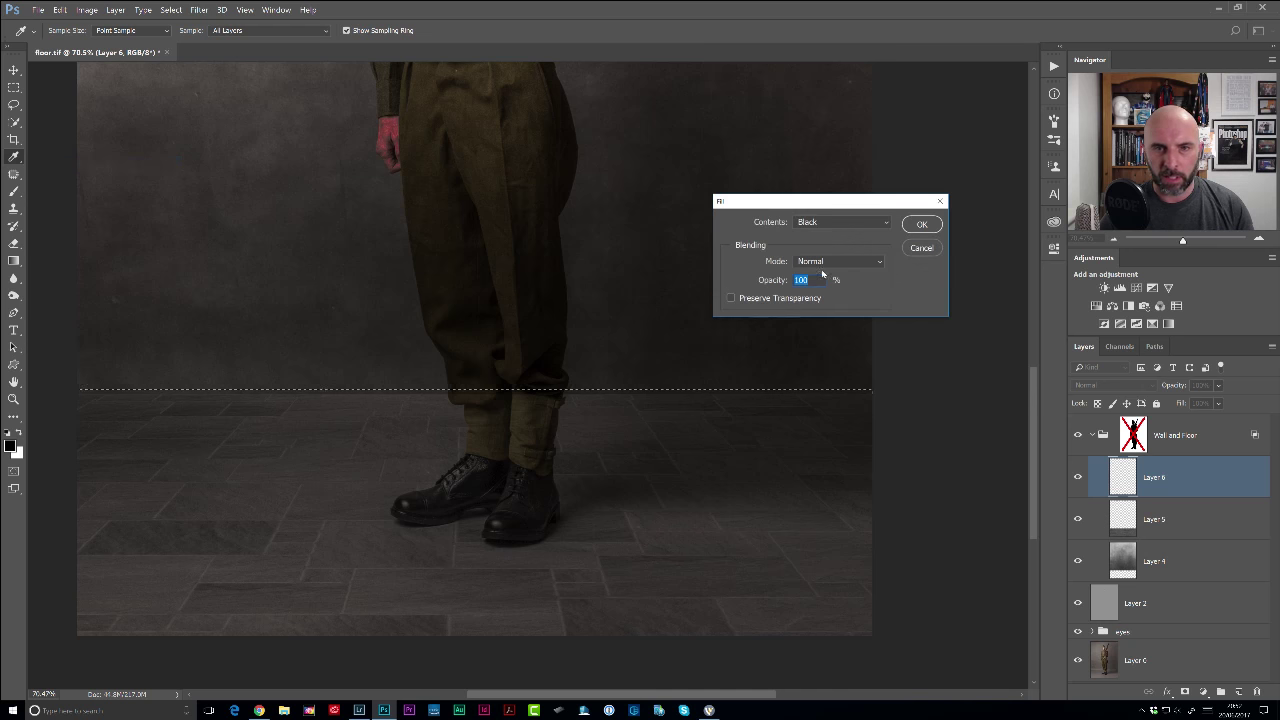
pyautogui.click(921, 224)
pyautogui.press('m')
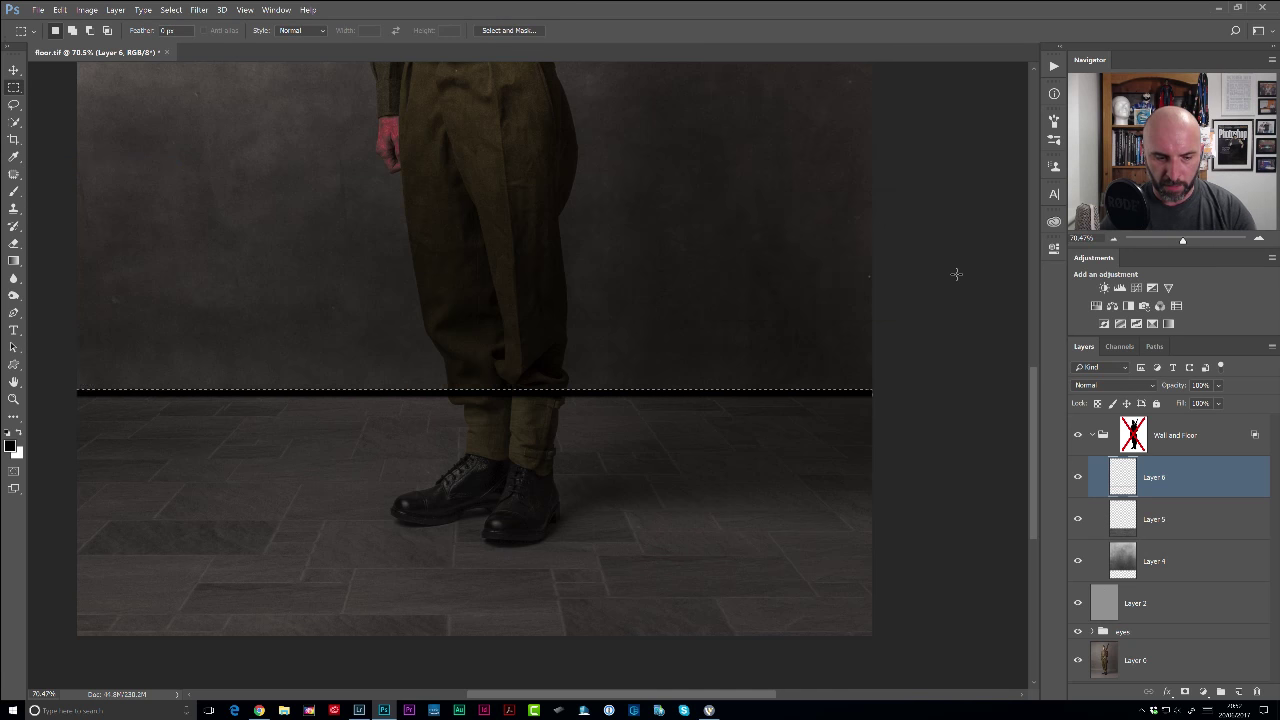
pyautogui.moveTo(302, 418); pyautogui.dragTo(350, 413)
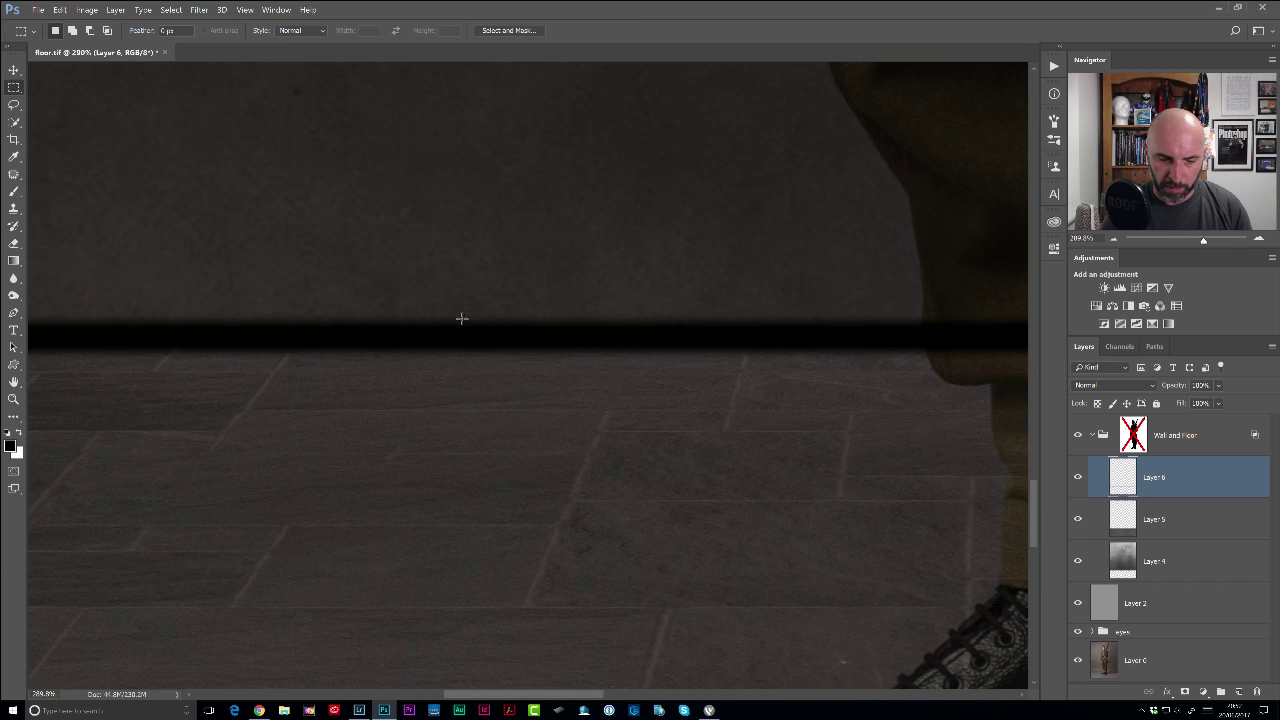
pyautogui.moveTo(499, 333); pyautogui.dragTo(437, 334)
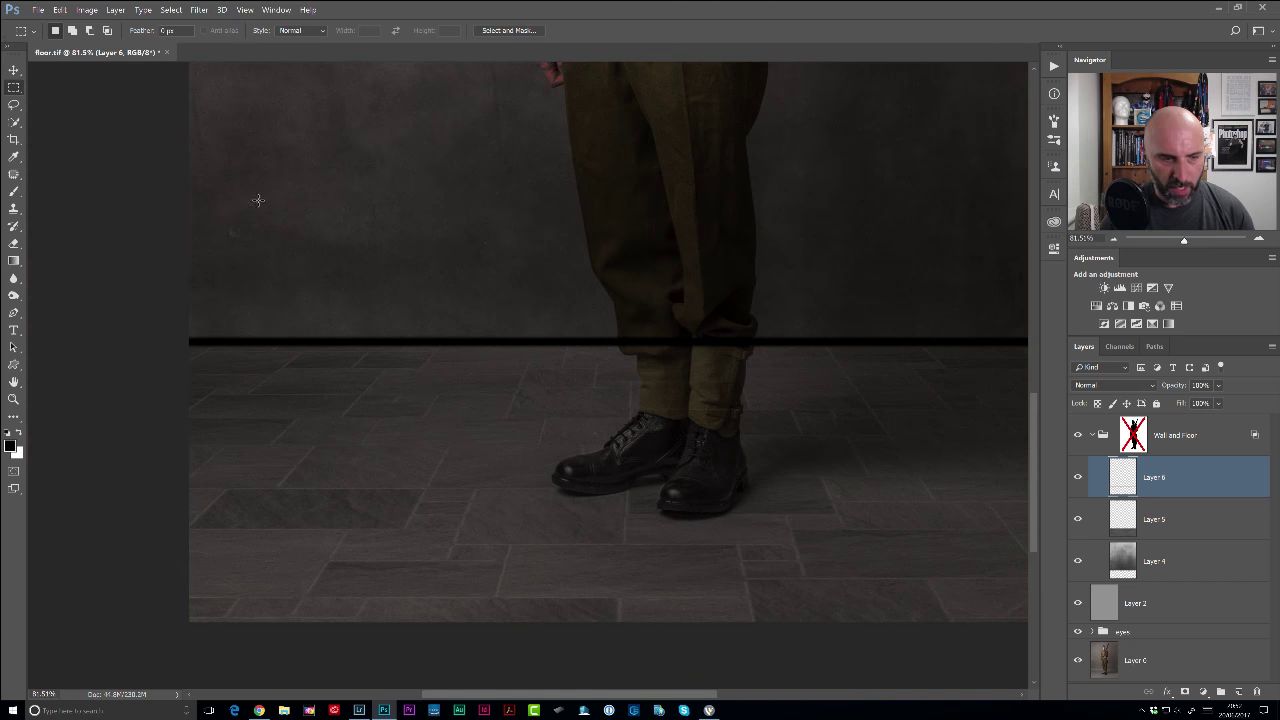
# Make the black strip thinner along the wall line with Free Transform and lower its layer opacity to 30%.
pyautogui.hotkey('ctrl', 't')
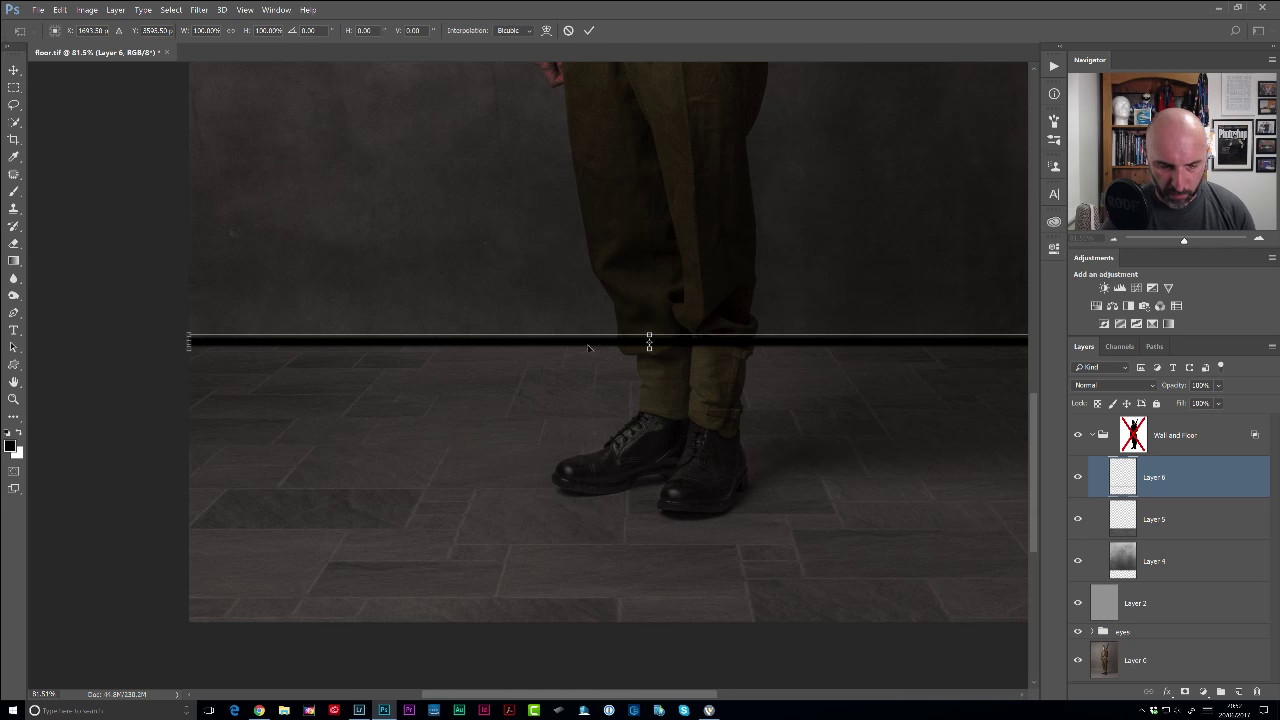
pyautogui.moveTo(682, 366); pyautogui.dragTo(711, 386)
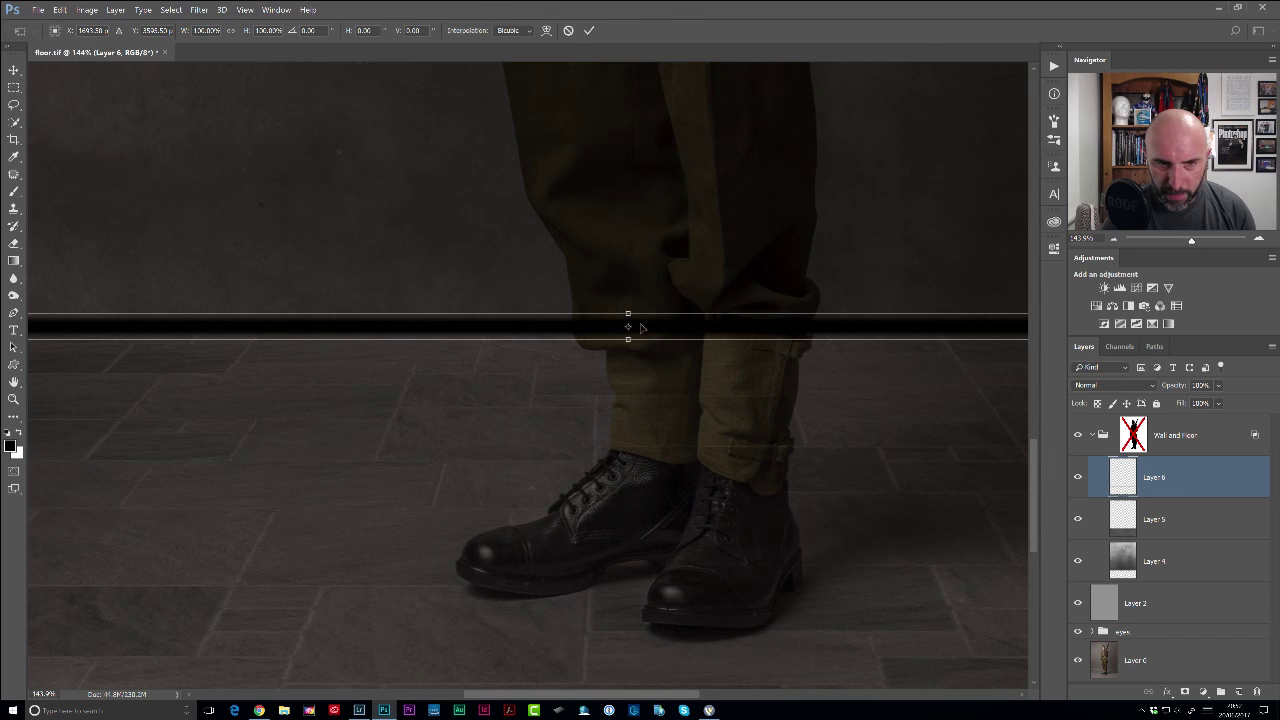
pyautogui.moveTo(628, 340); pyautogui.dragTo(629, 336)
pyautogui.moveTo(628, 330); pyautogui.dragTo(628, 336)
pyautogui.press('Return')
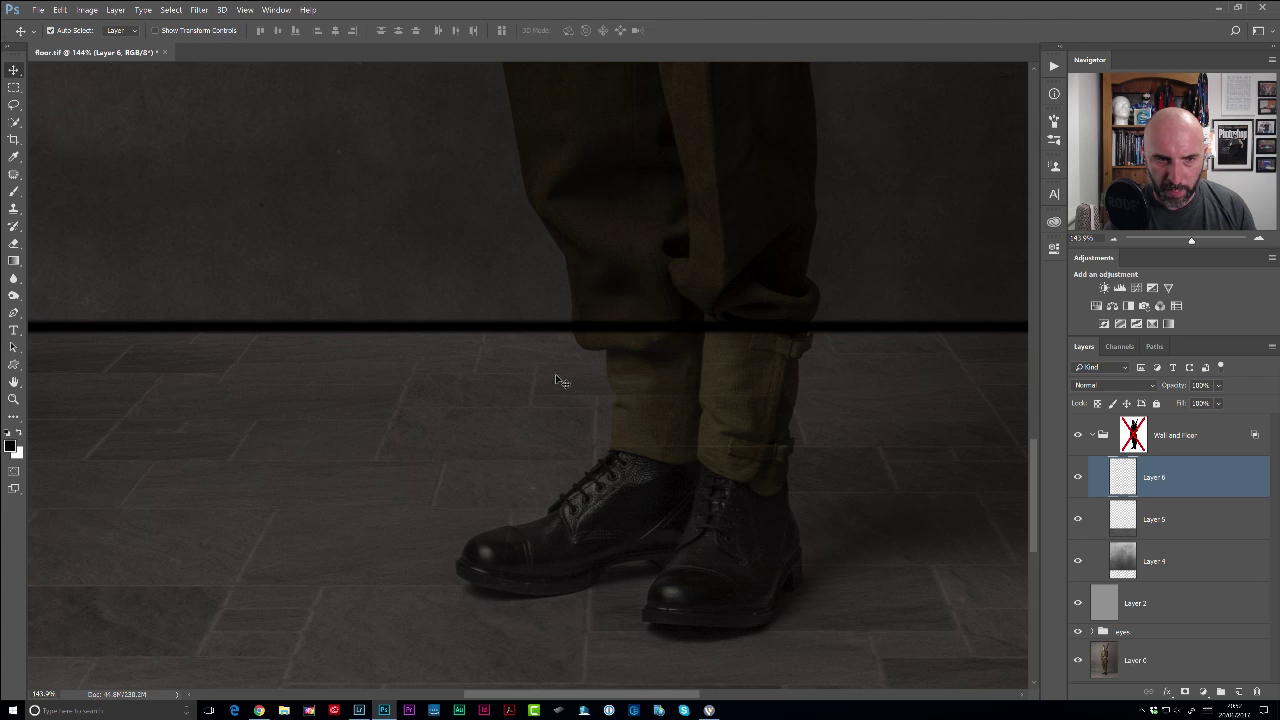
pyautogui.press('2')
pyautogui.press('4')
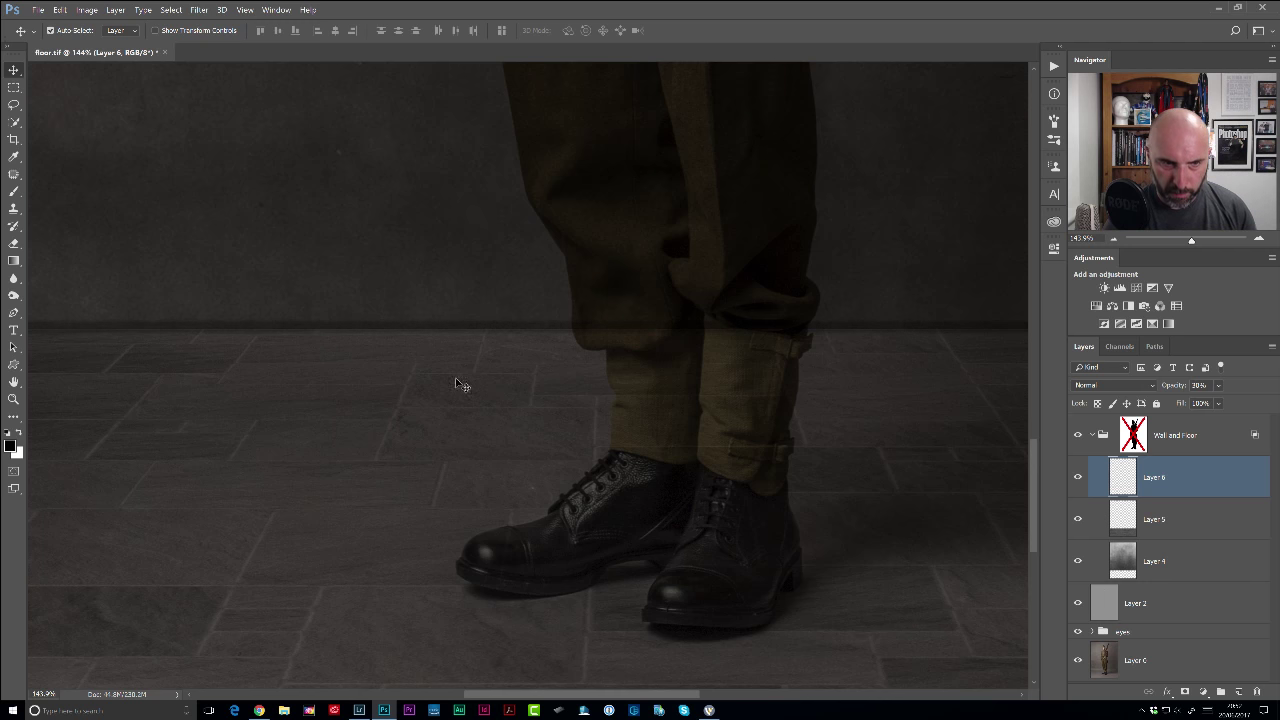
# Add a new layer and draw a short black-to-transparent reflected gradient along the line between wall and floor.
pyautogui.scroll(-5, 374, 402)
pyautogui.press('3')
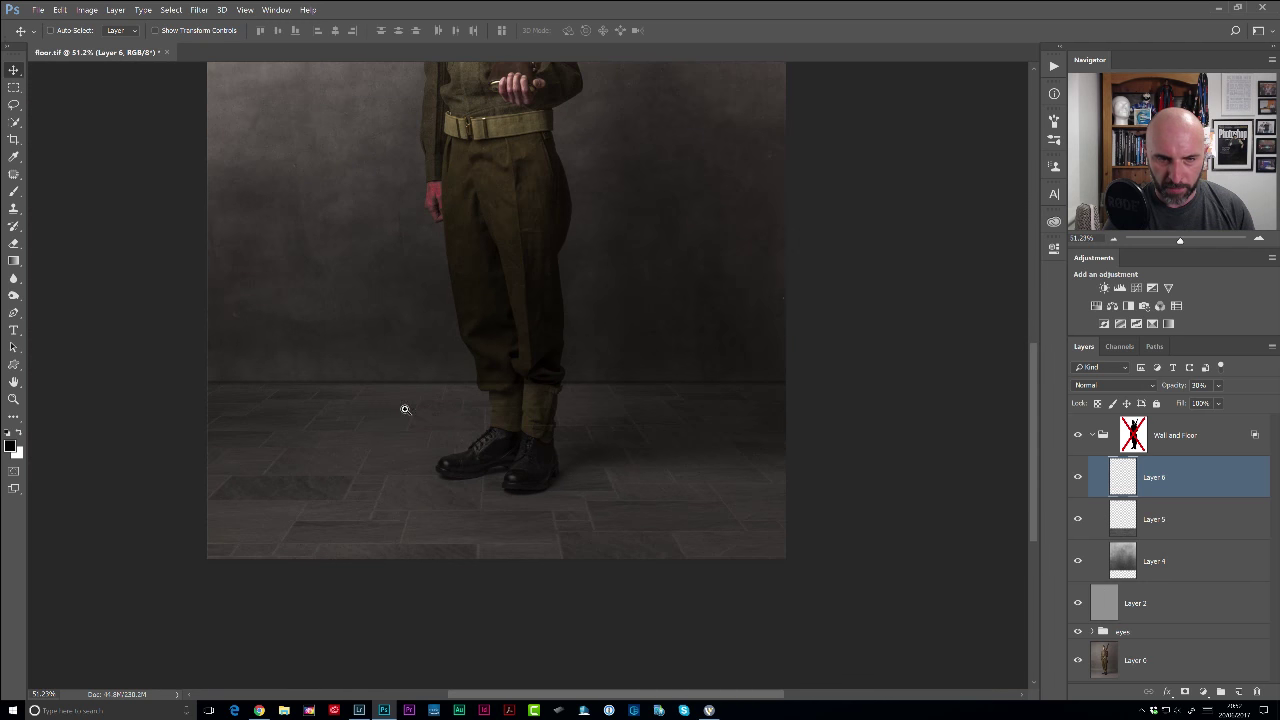
pyautogui.scroll(2, 410, 405)
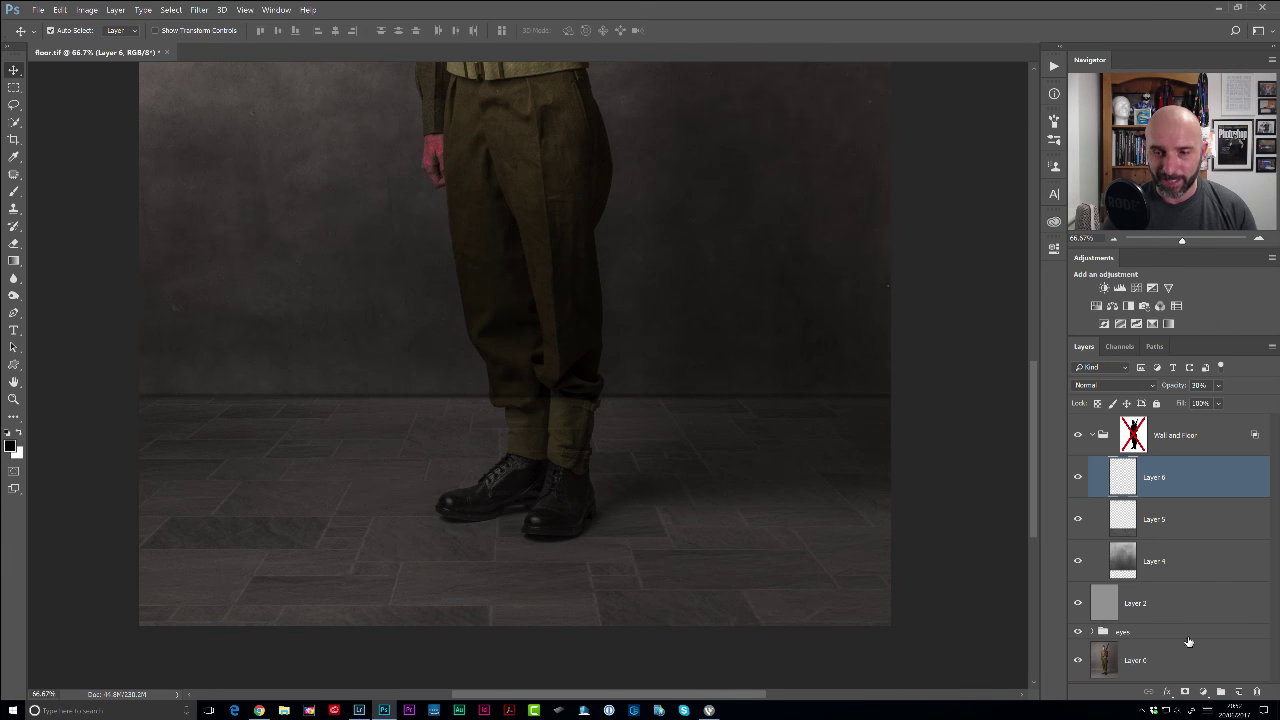
pyautogui.click(1239, 691)
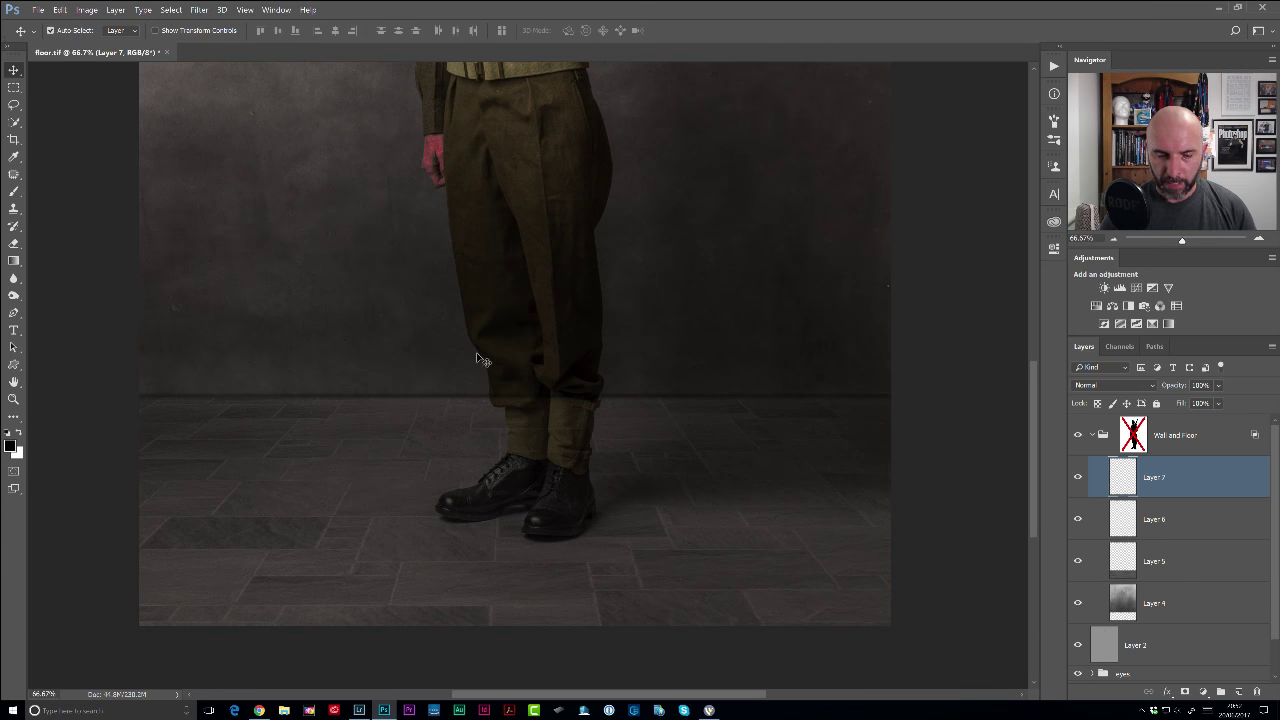
pyautogui.press('g')
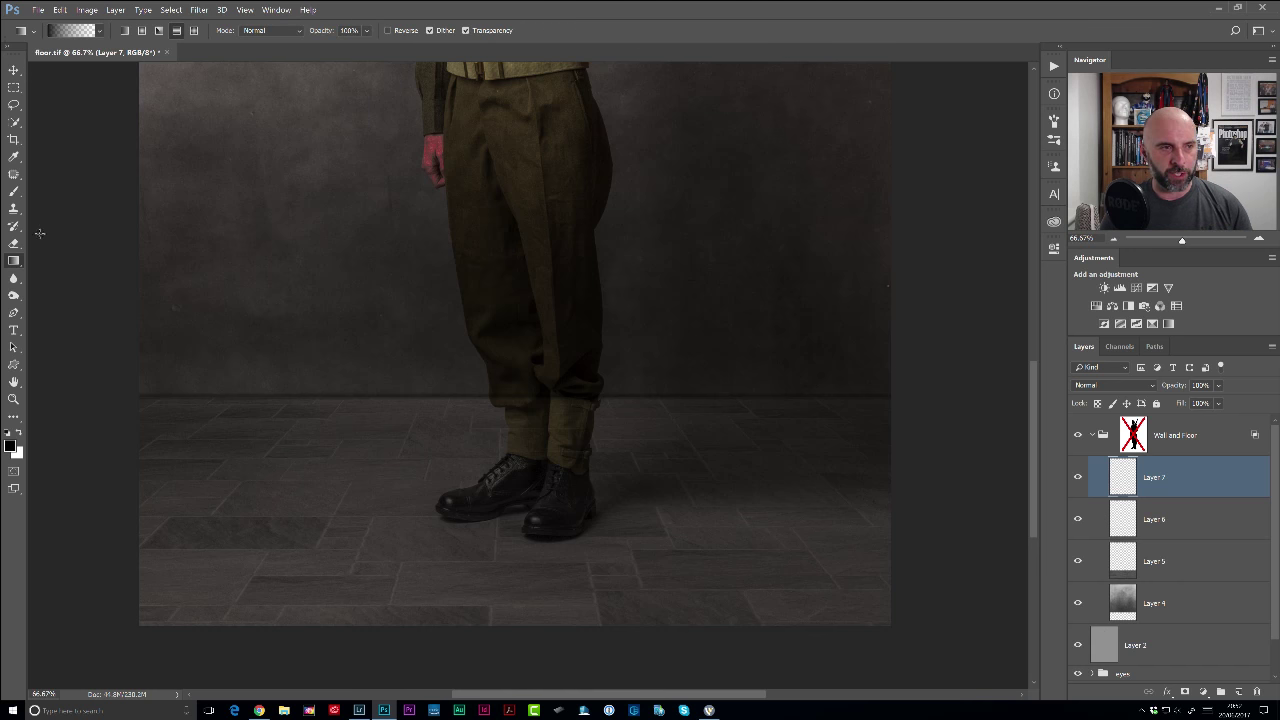
pyautogui.click(100, 31)
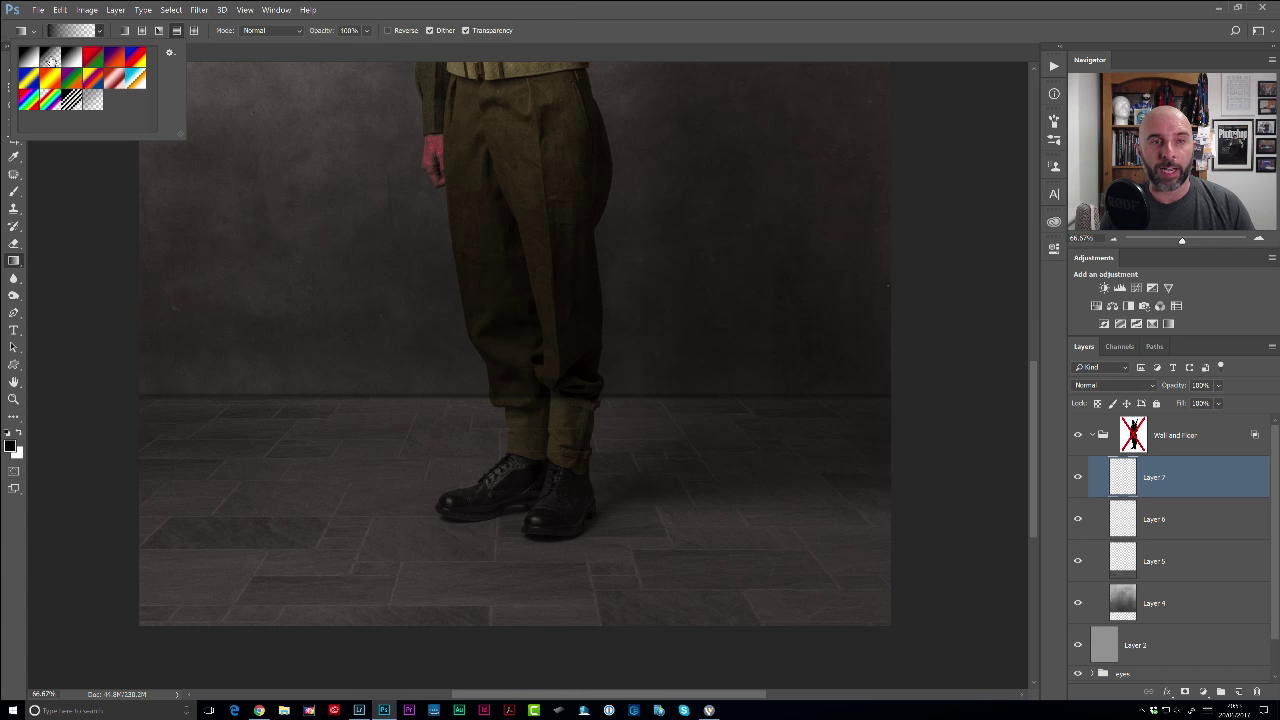
pyautogui.click(119, 23)
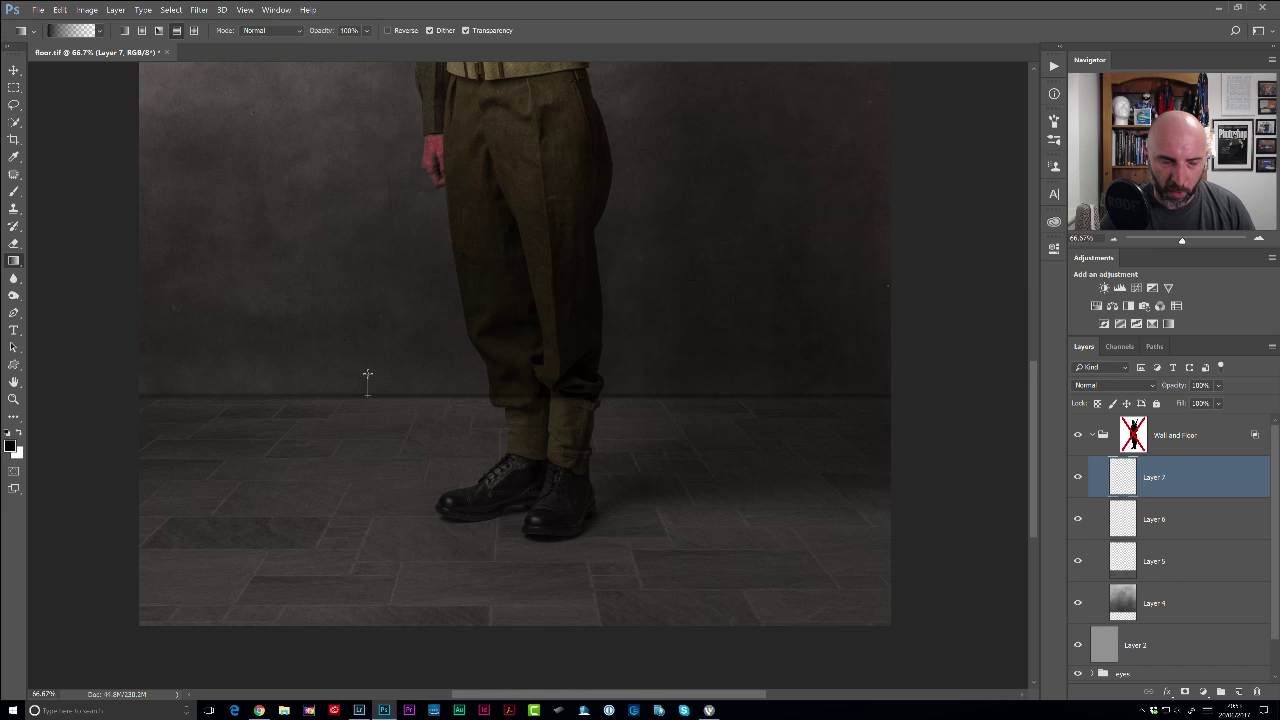
pyautogui.moveTo(367, 375)
pyautogui.mouseDown()
pyautogui.moveTo(368, 242)
pyautogui.moveTo(360, 360)
pyautogui.mouseUp()
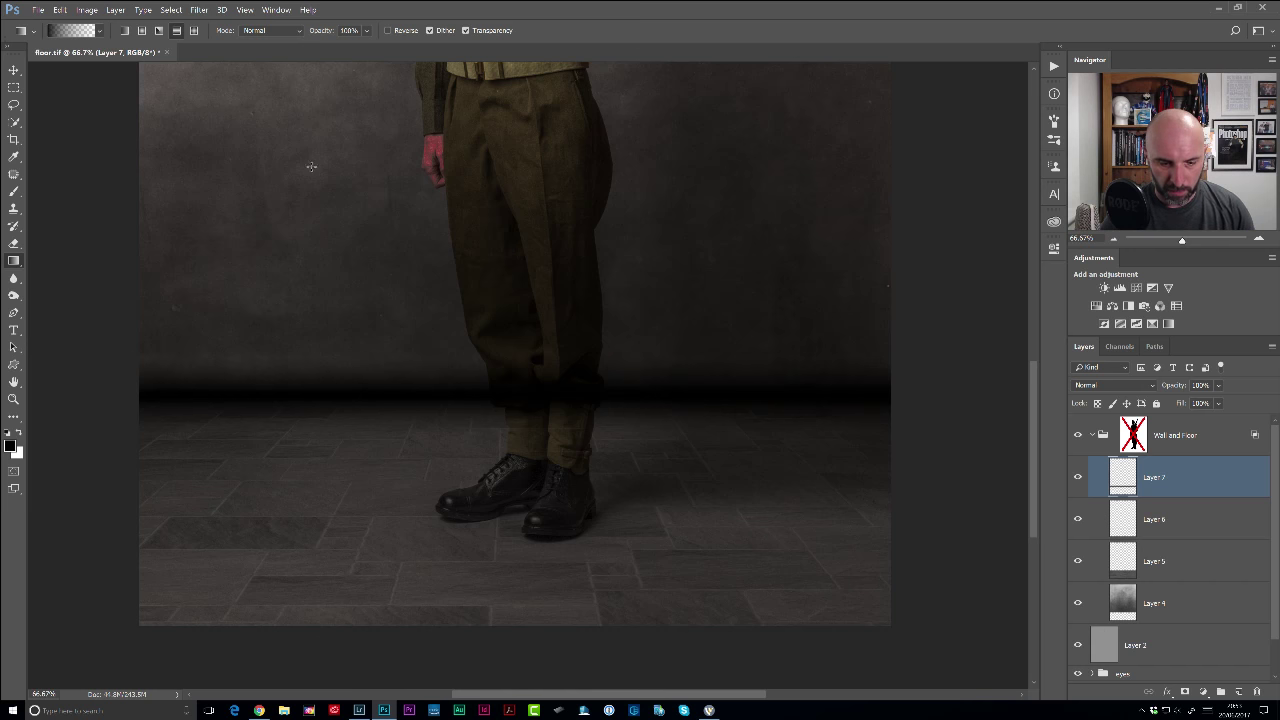
# Lower the gradient shadow layer's opacity to 40%.
pyautogui.press('v')
pyautogui.press('2')
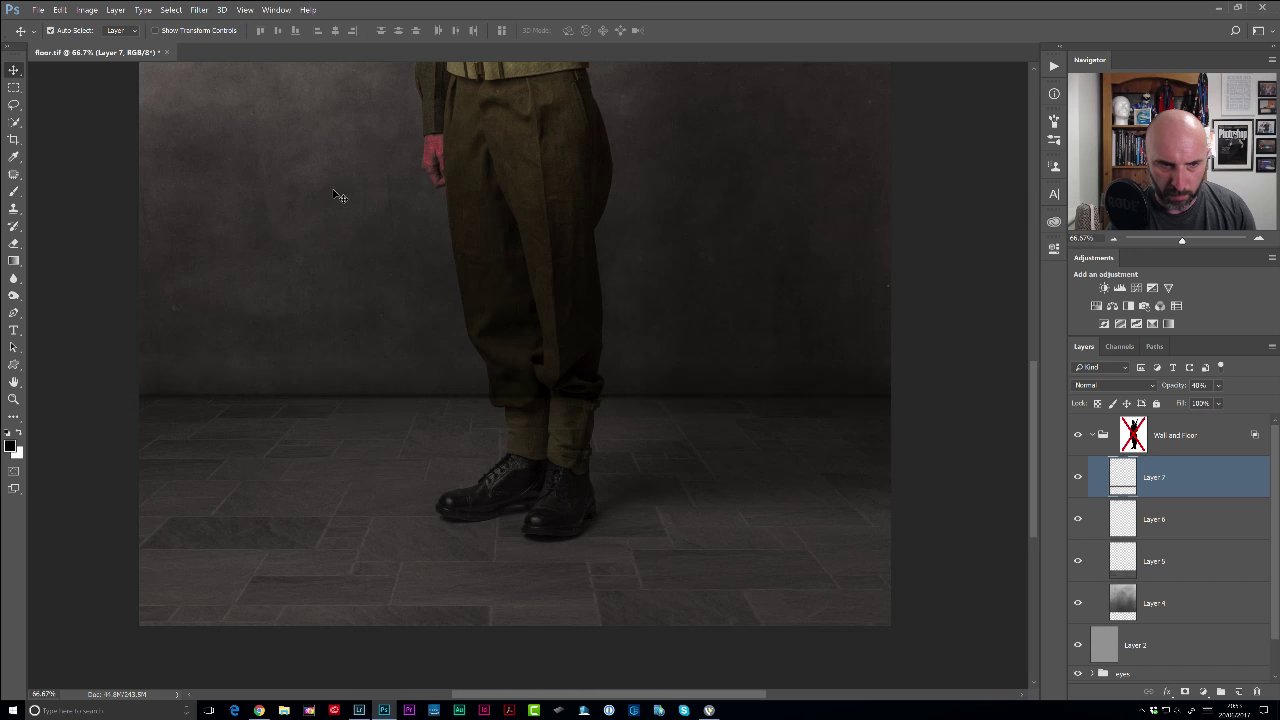
pyautogui.press('4')
pyautogui.scroll(1, 461, 450)
pyautogui.scroll(-3, 461, 450)
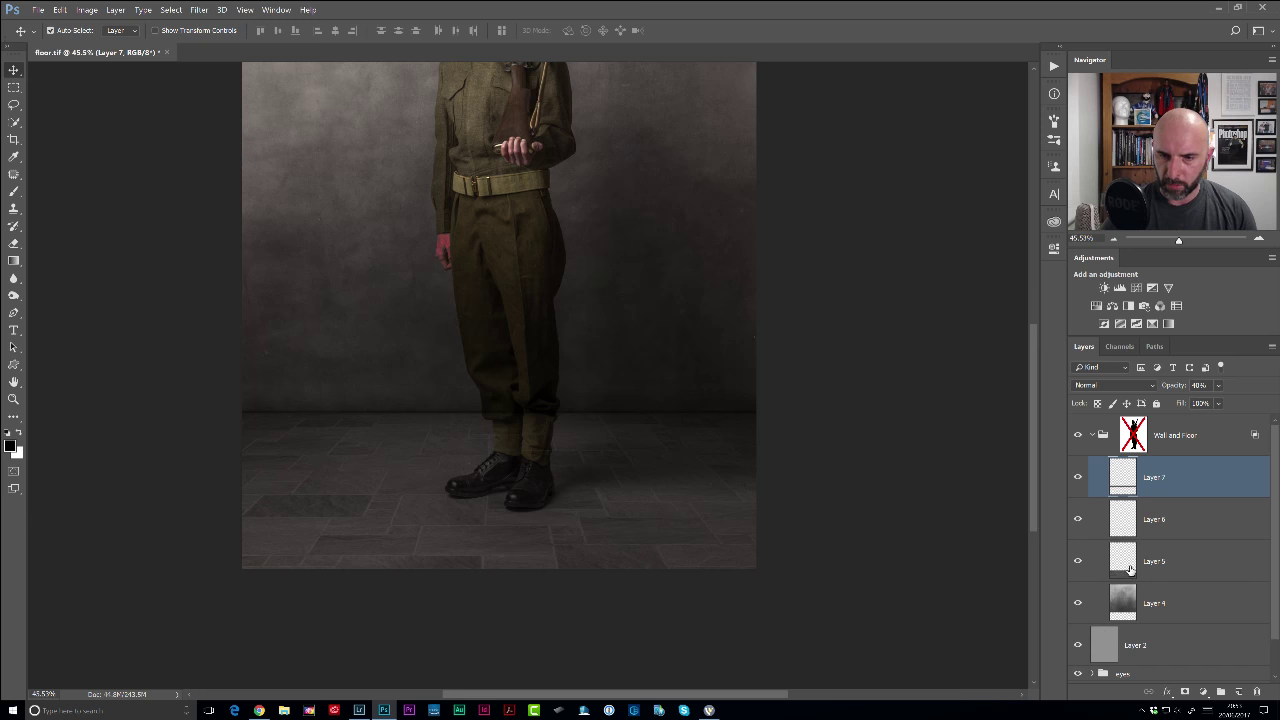
# Group the black strip and gradient shadow layers, and compare the wall edge with the group hidden and shown.
pyautogui.keyDown('shift'); pyautogui.click(1175, 518); pyautogui.keyUp('shift')
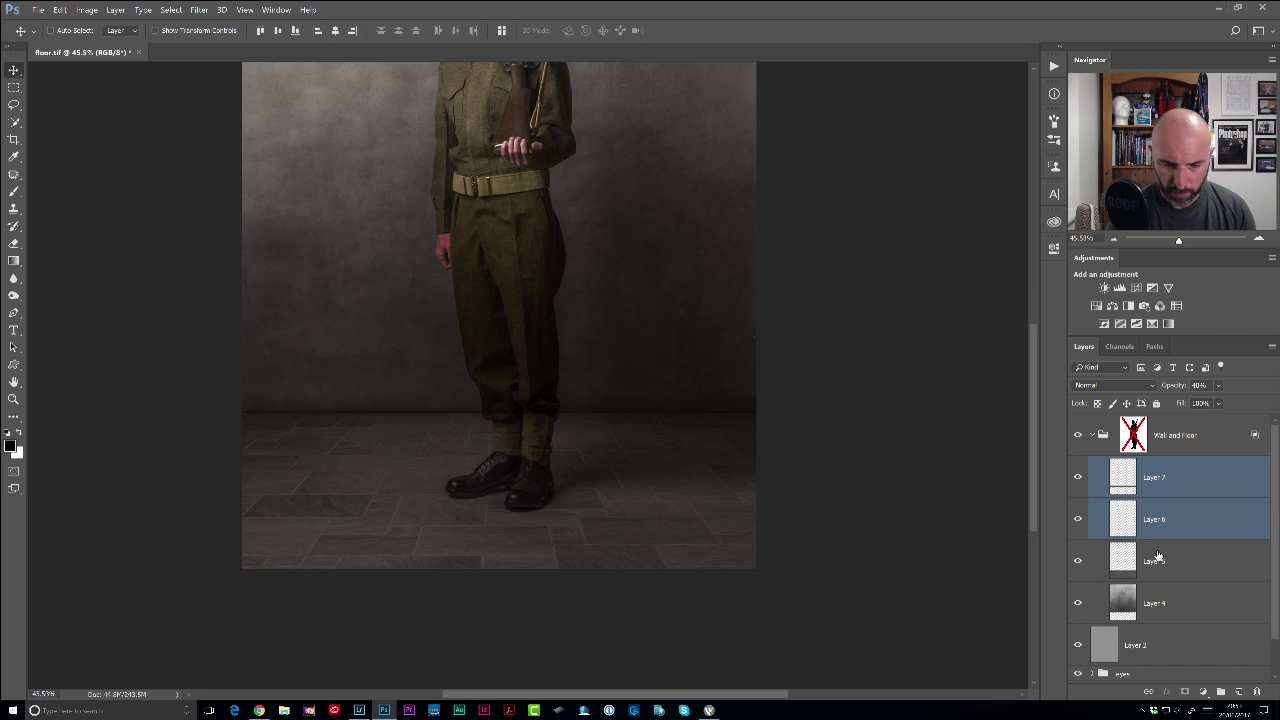
pyautogui.hotkey('ctrl', 'g')
pyautogui.click(1076, 465)
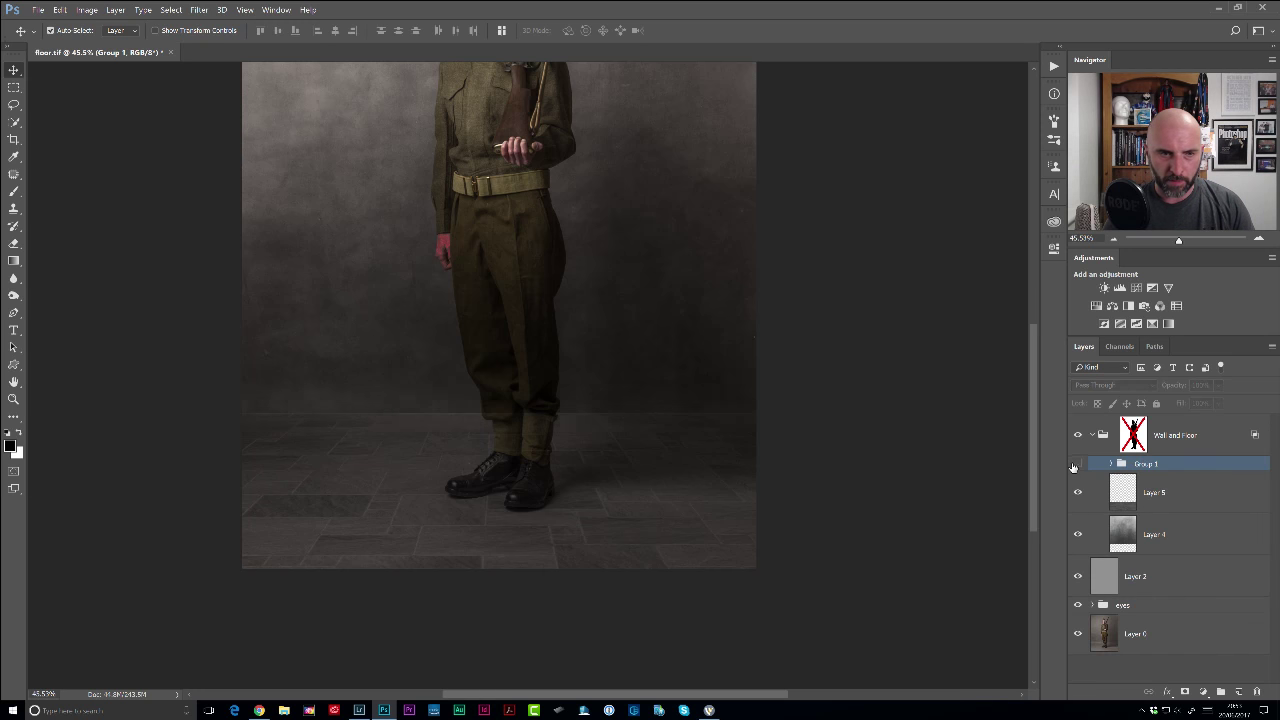
pyautogui.click(1076, 466)
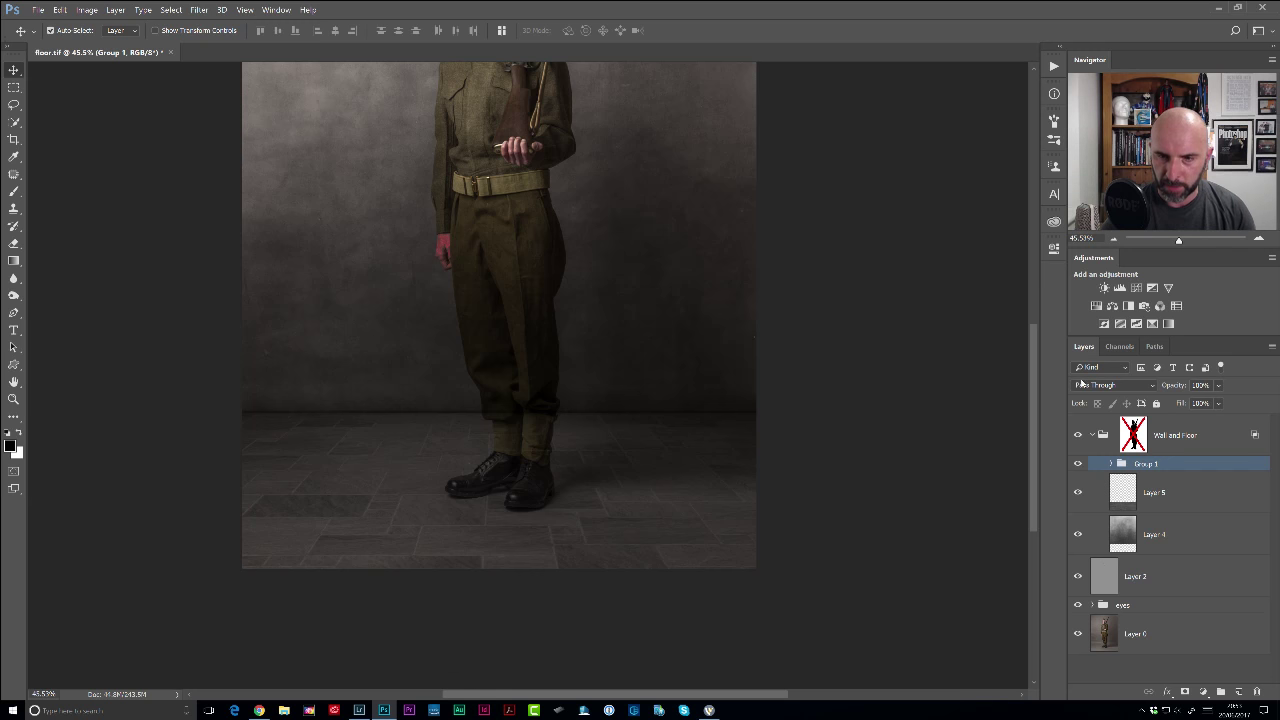
# Re-enable the Wall and Floor group's mask, and hide the shadow group to compare the whole picture.
pyautogui.keyDown('shift'); pyautogui.click(1135, 440); pyautogui.keyUp('shift')
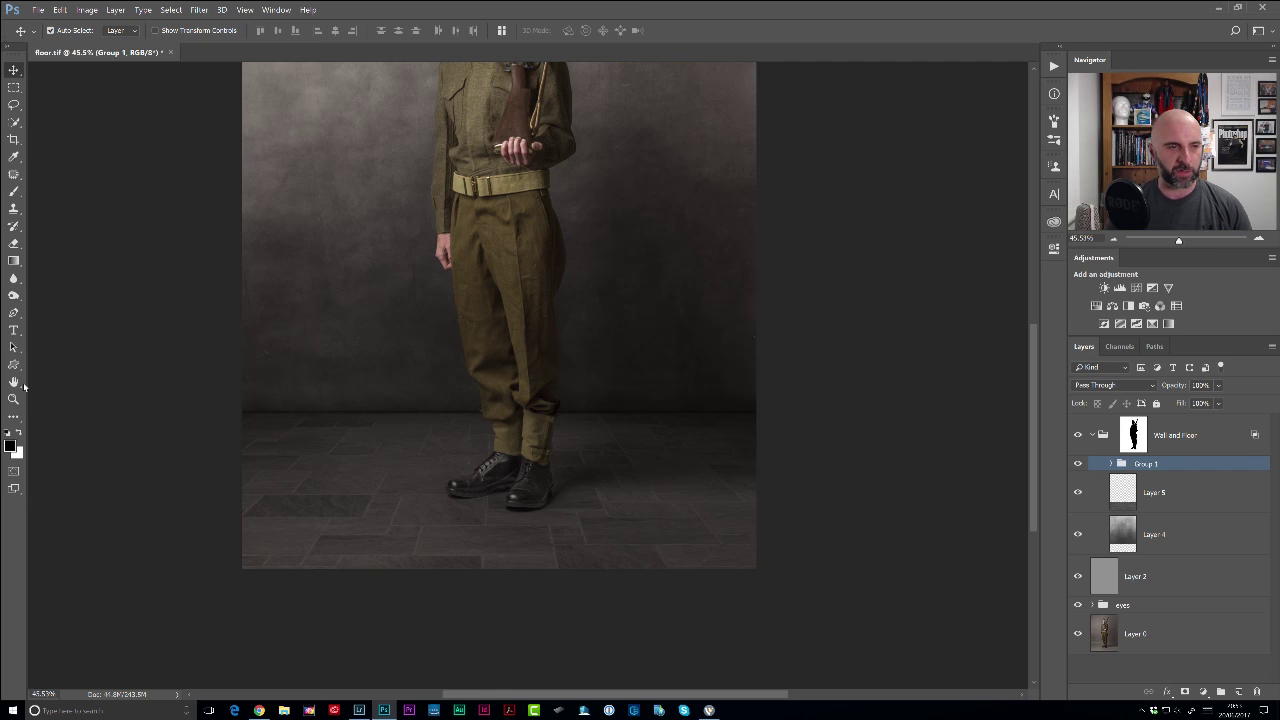
pyautogui.doubleClick(14, 381)
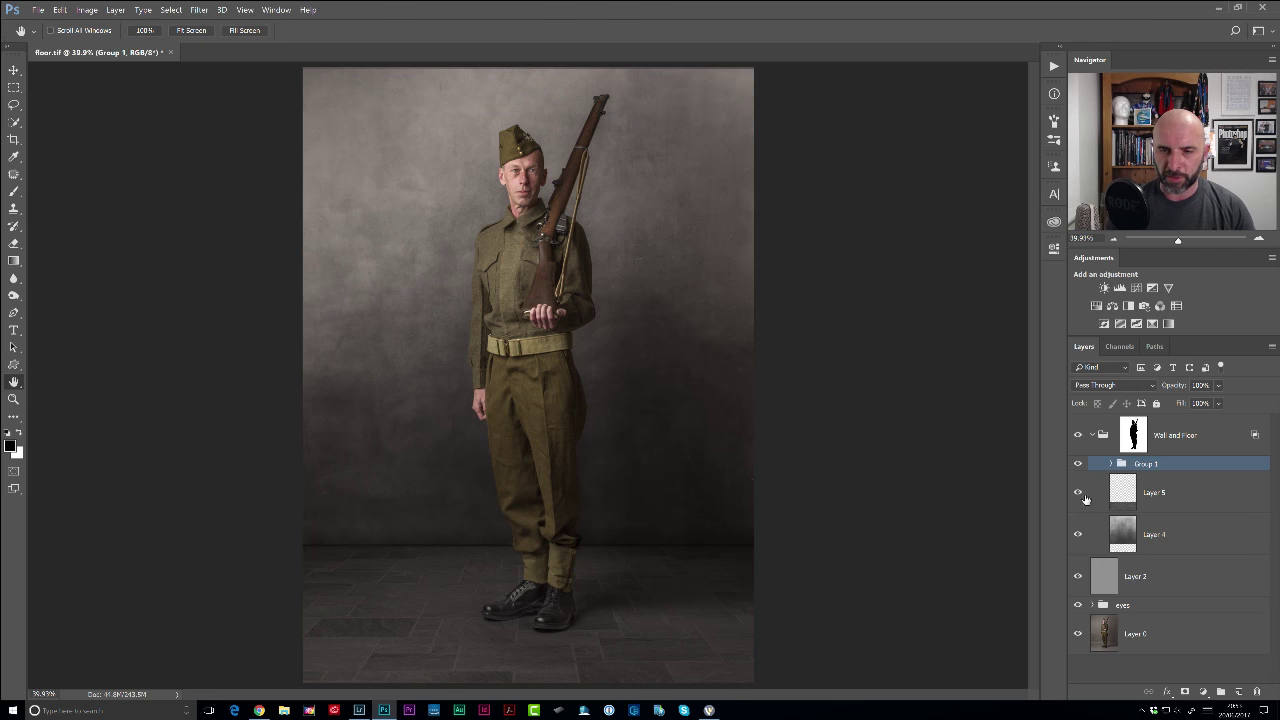
pyautogui.click(1077, 464)
pyautogui.click(1077, 464)
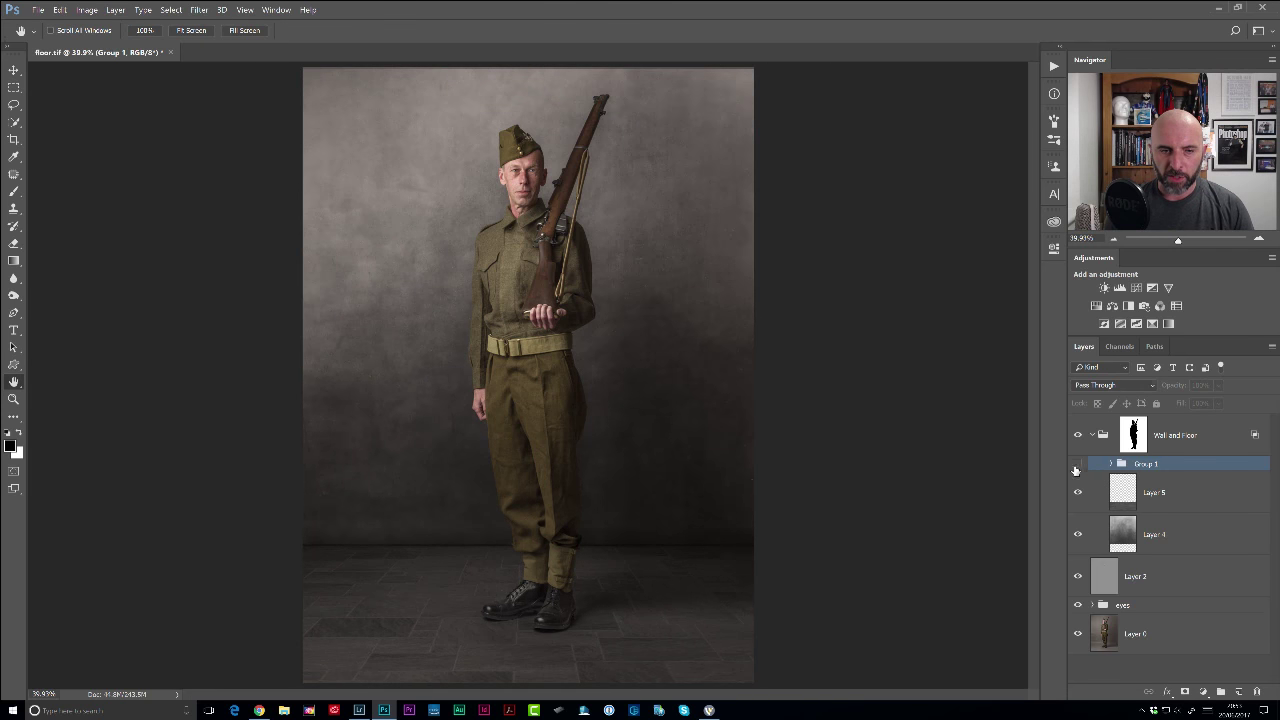
pyautogui.click(1077, 464)
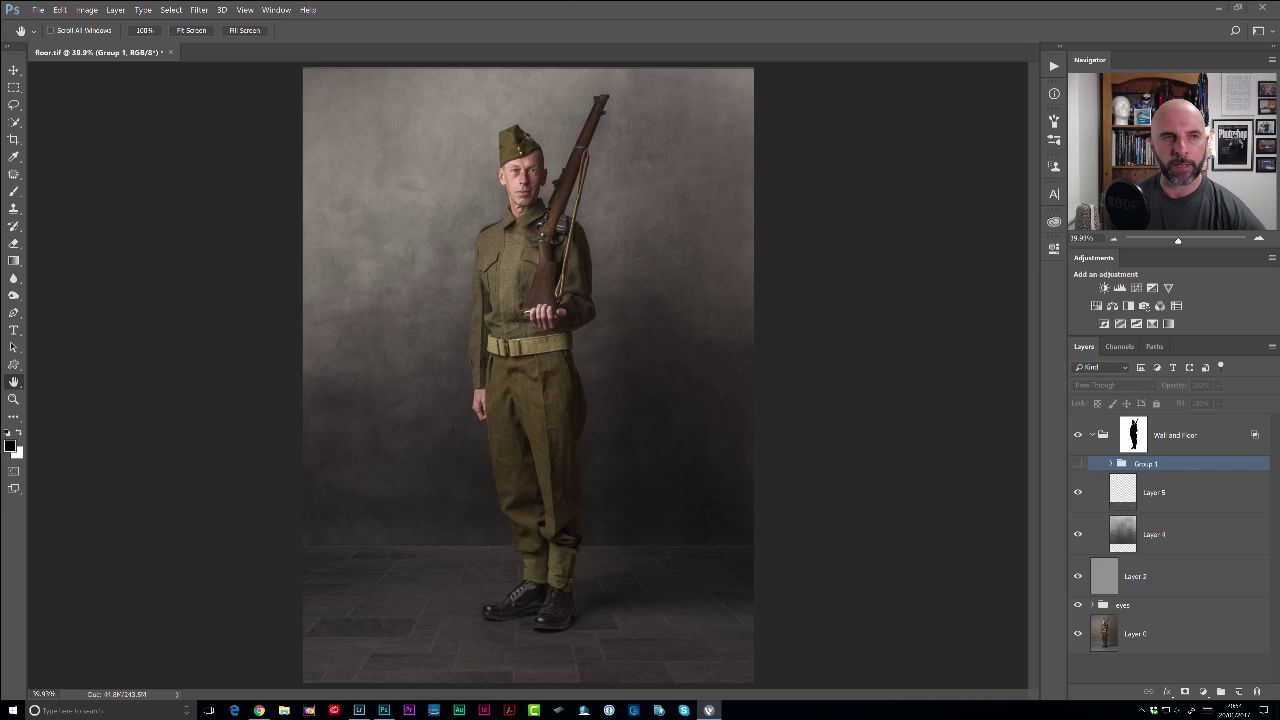
# Close floor.tif without saving the changes.
pyautogui.click(835, 47)
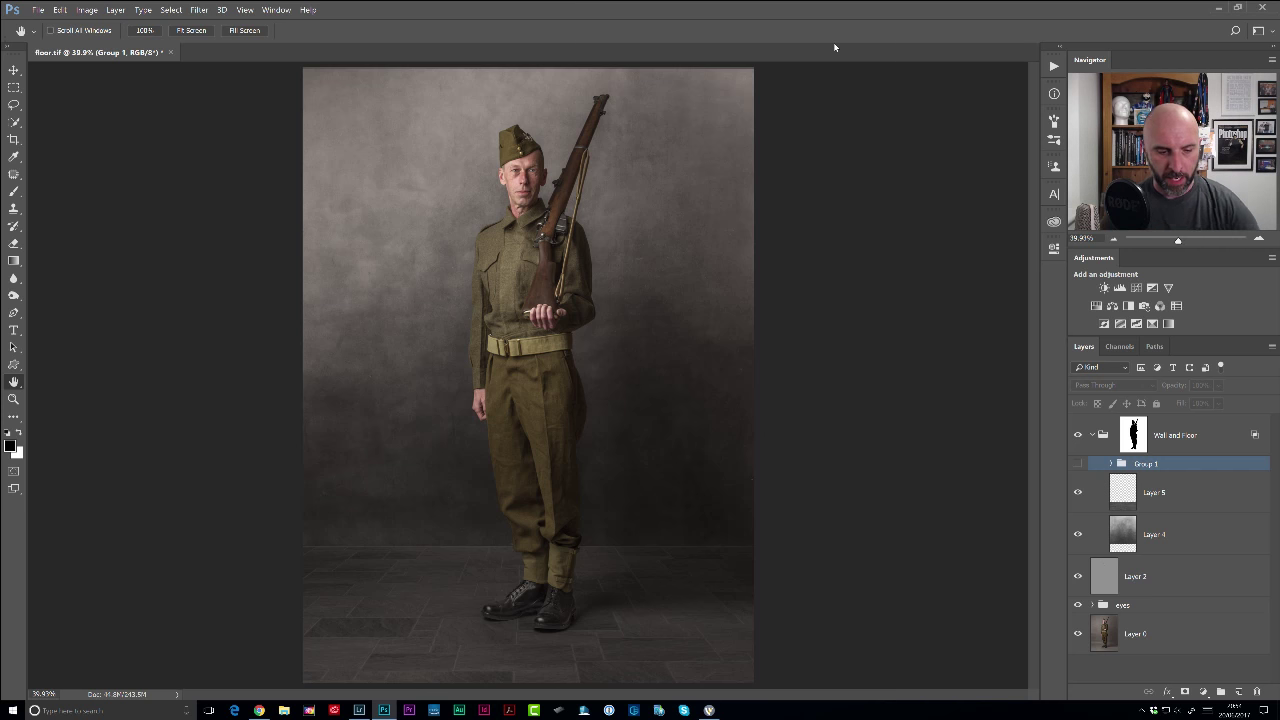
pyautogui.hotkey('ctrl', 'w')
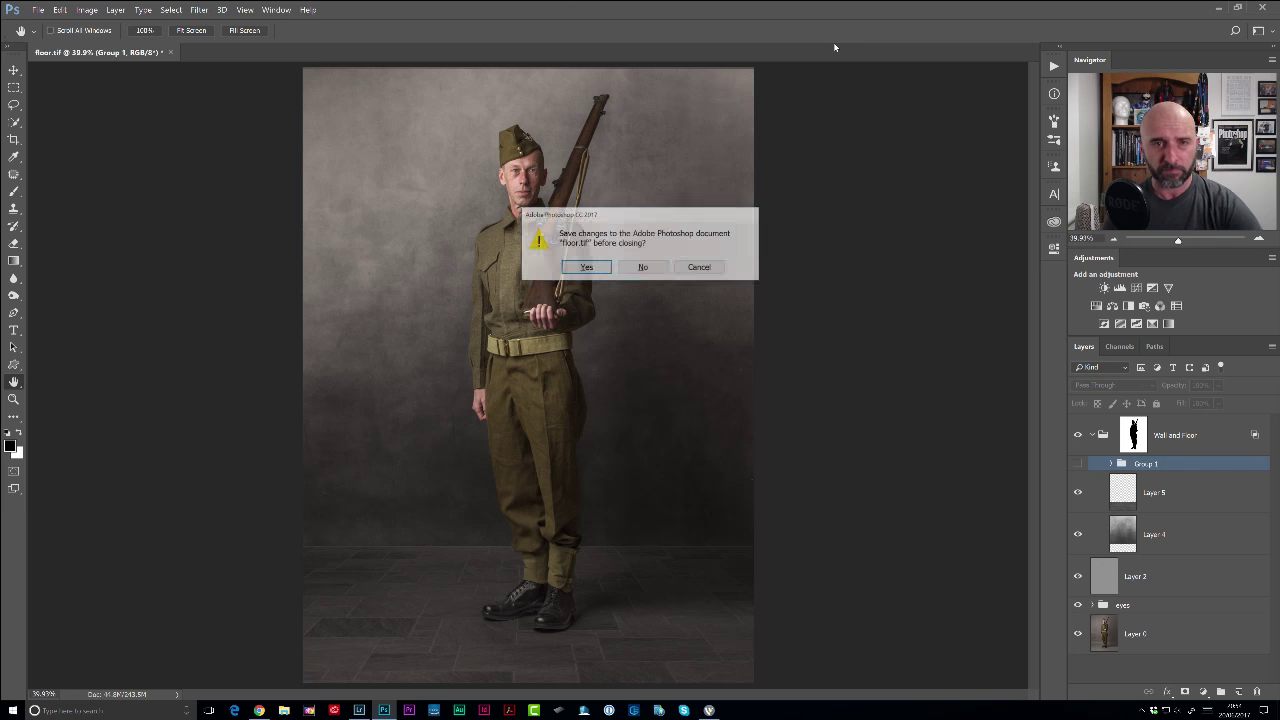
pyautogui.press('n')
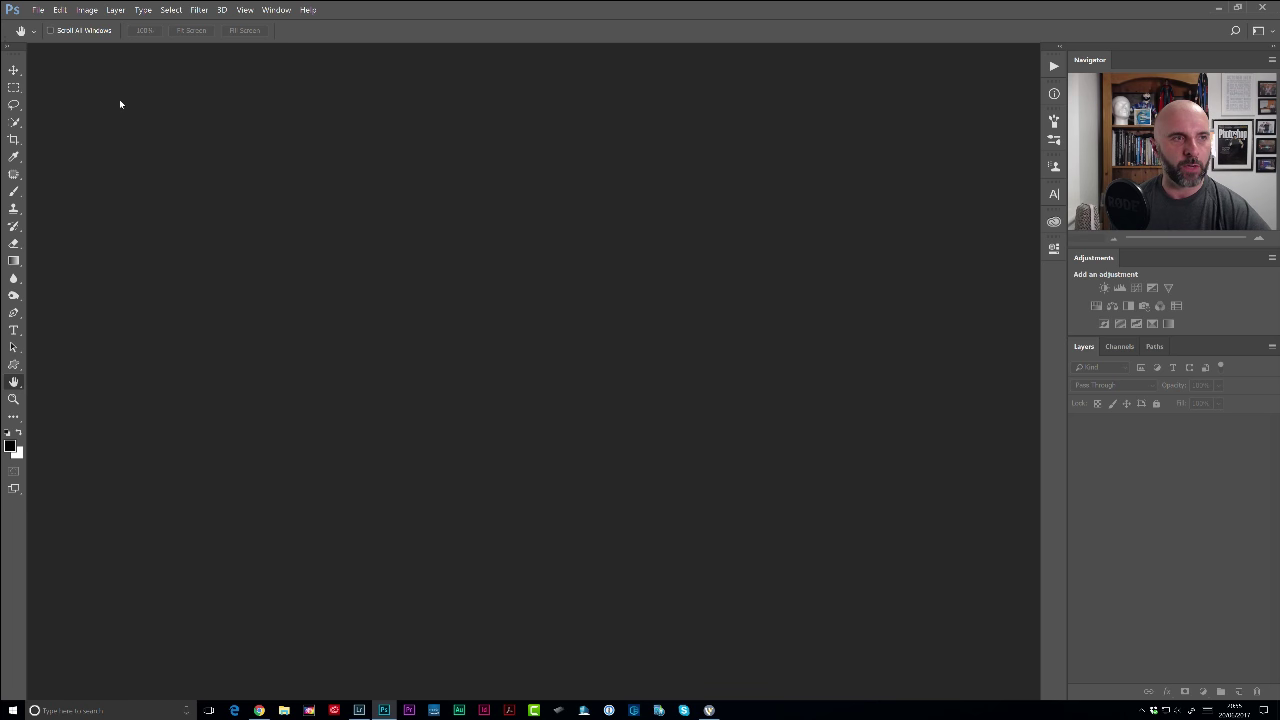
# Open social-media-icons.png from the tutorial folder.
pyautogui.click(38, 10)
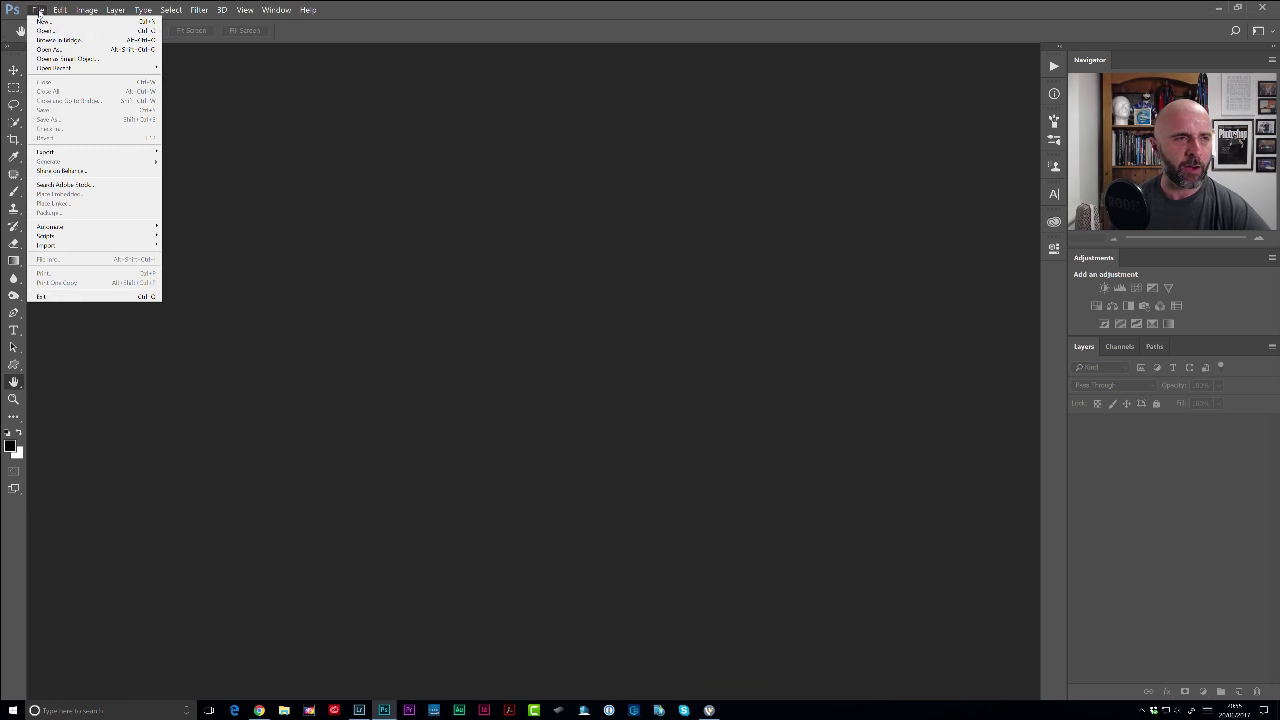
pyautogui.click(46, 30)
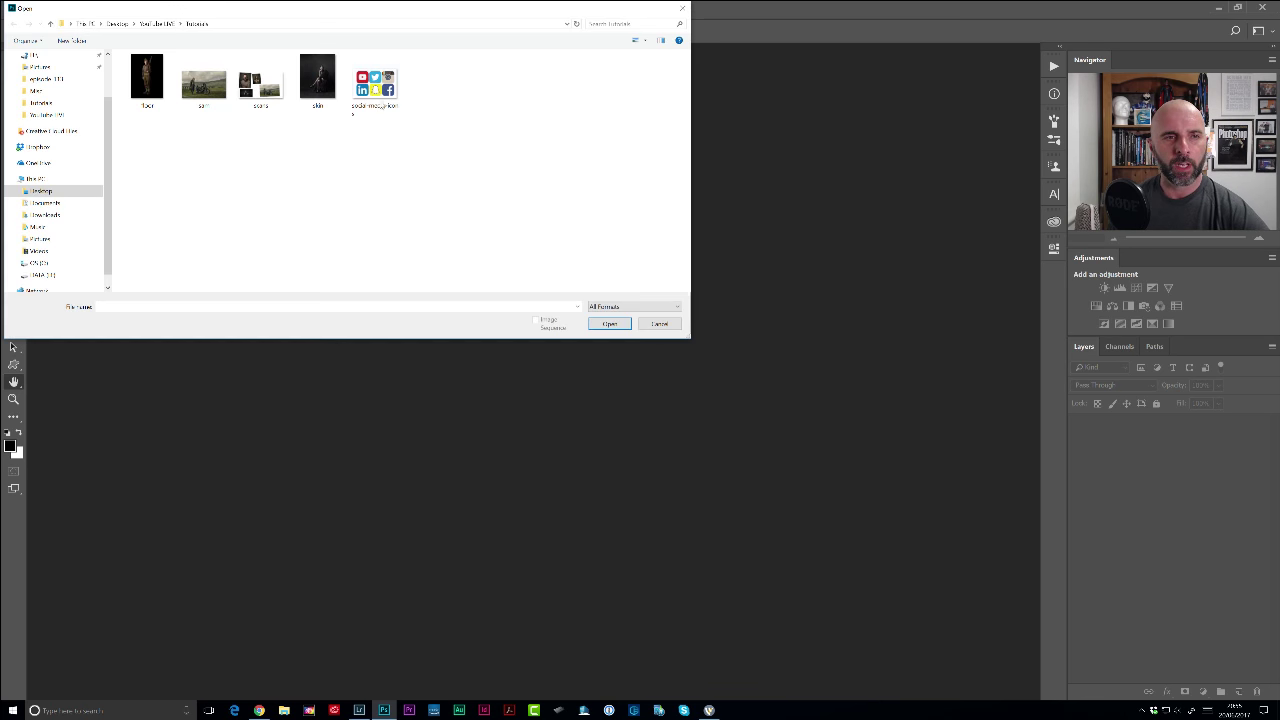
pyautogui.click(375, 88)
pyautogui.click(609, 323)
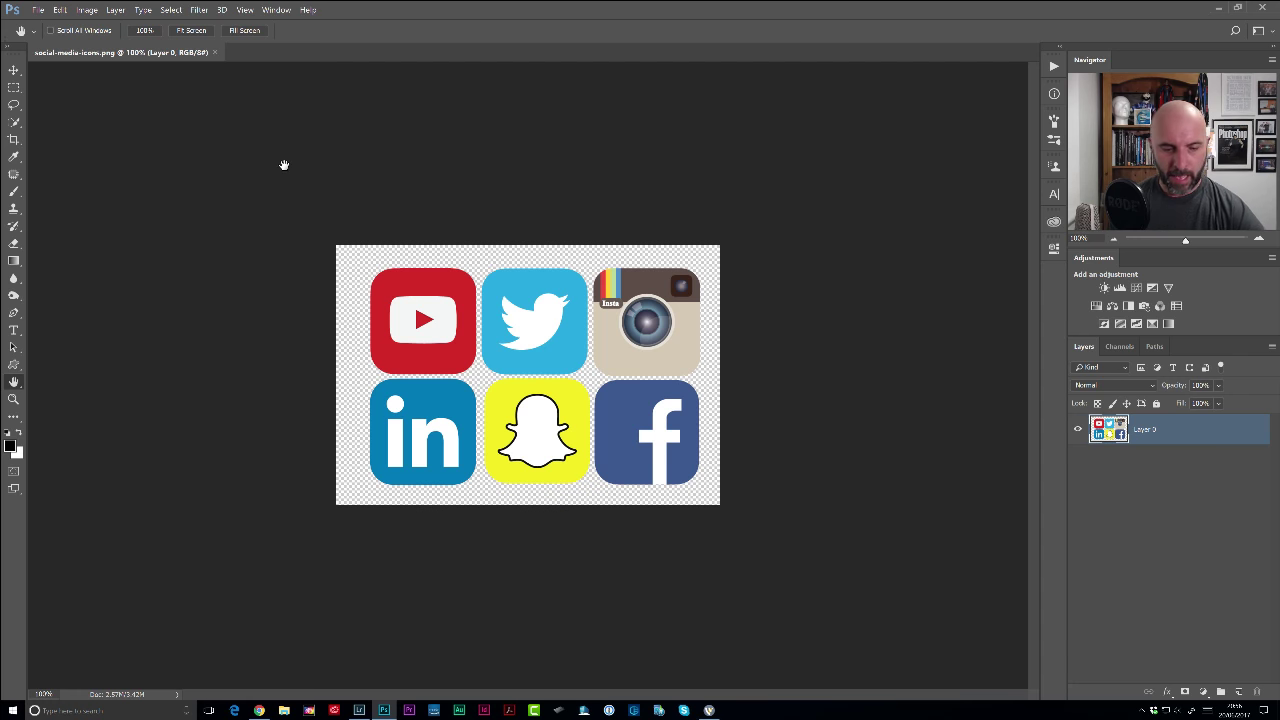
# Split the icon sheet into separate documents with the automated Crop and Straighten Photos command.
pyautogui.press('v')
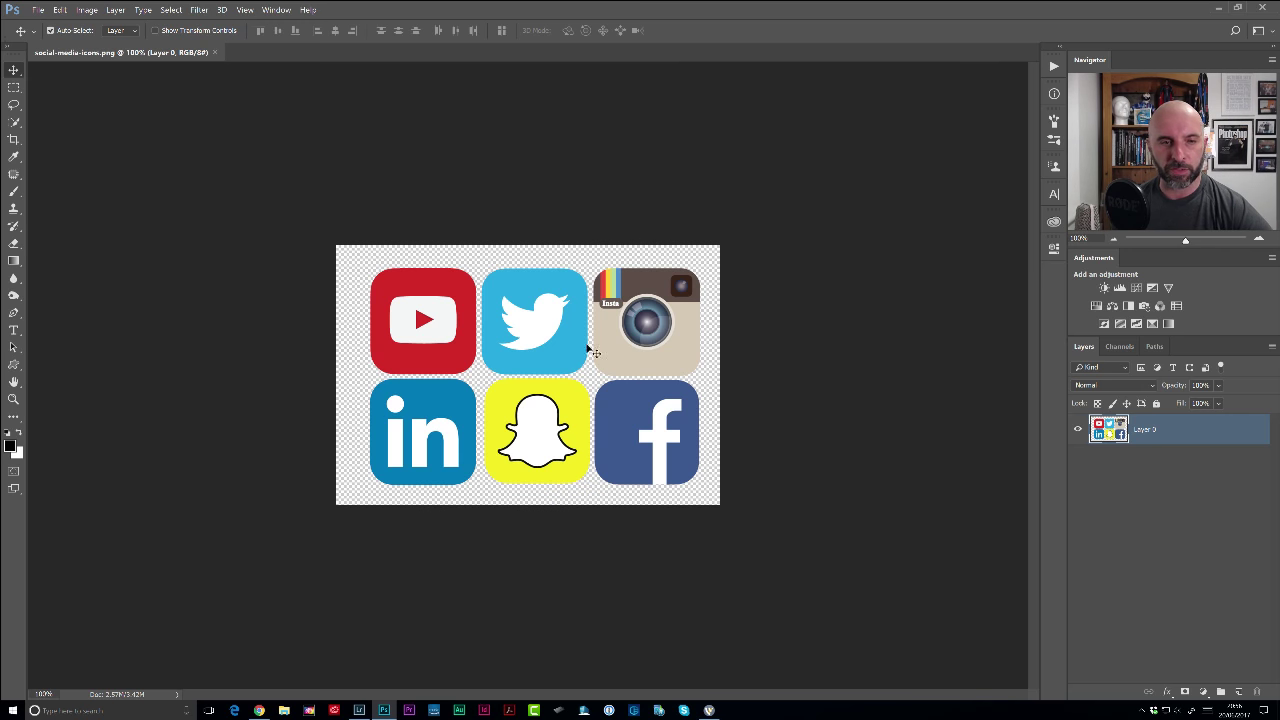
pyautogui.click(39, 10)
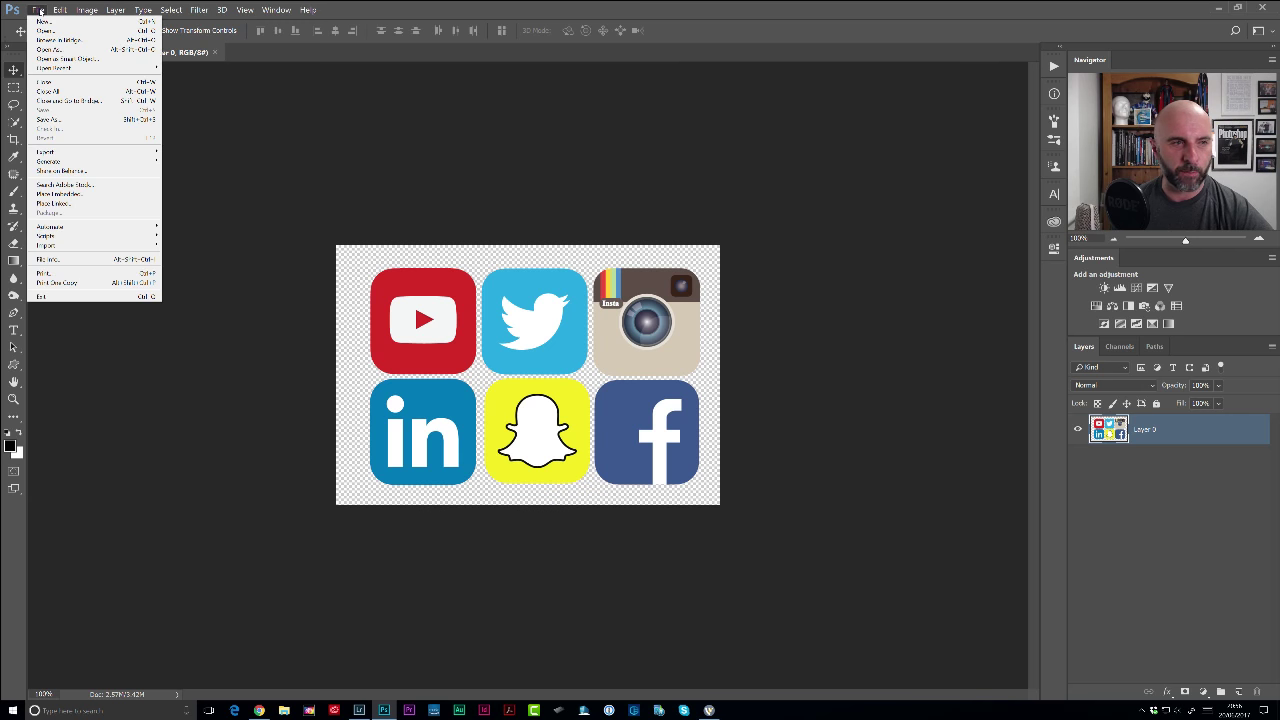
pyautogui.moveTo(38, 228)
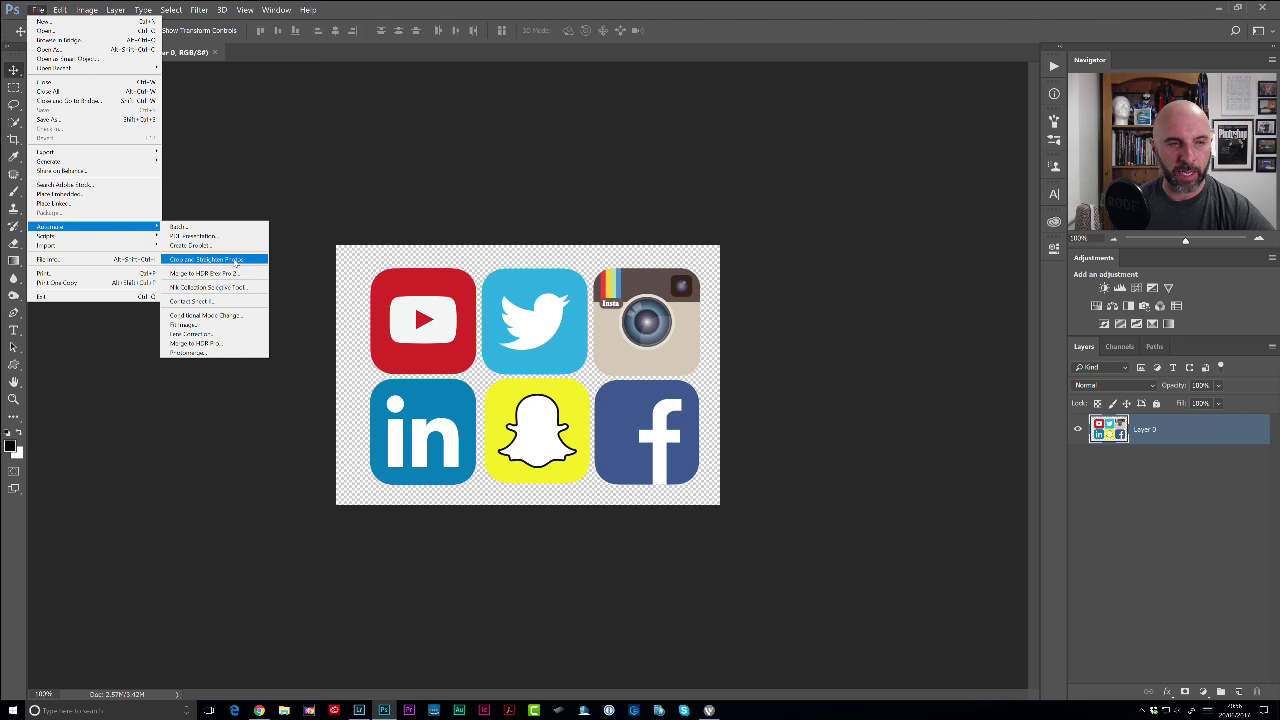
pyautogui.click(236, 260)
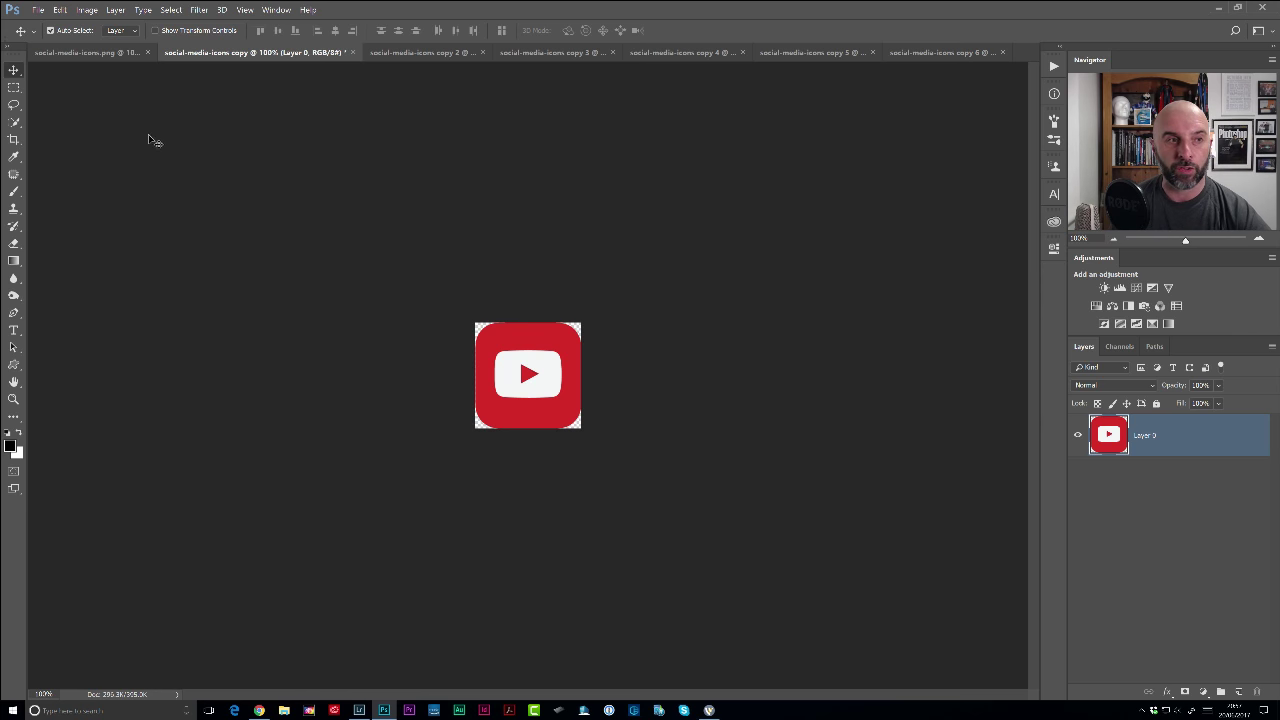
# Compare the original icon sheet with the separate icon documents, going through the copies up to the Facebook icon.
pyautogui.click(112, 52)
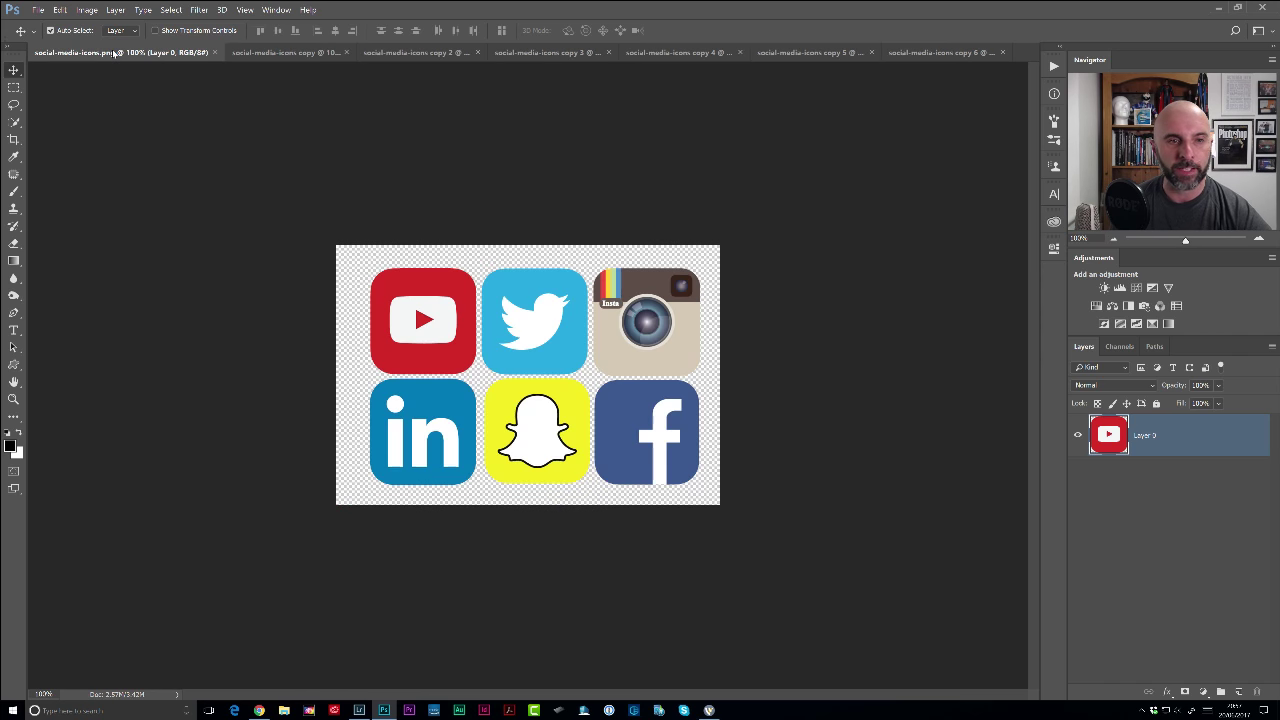
pyautogui.click(290, 53)
pyautogui.click(429, 52)
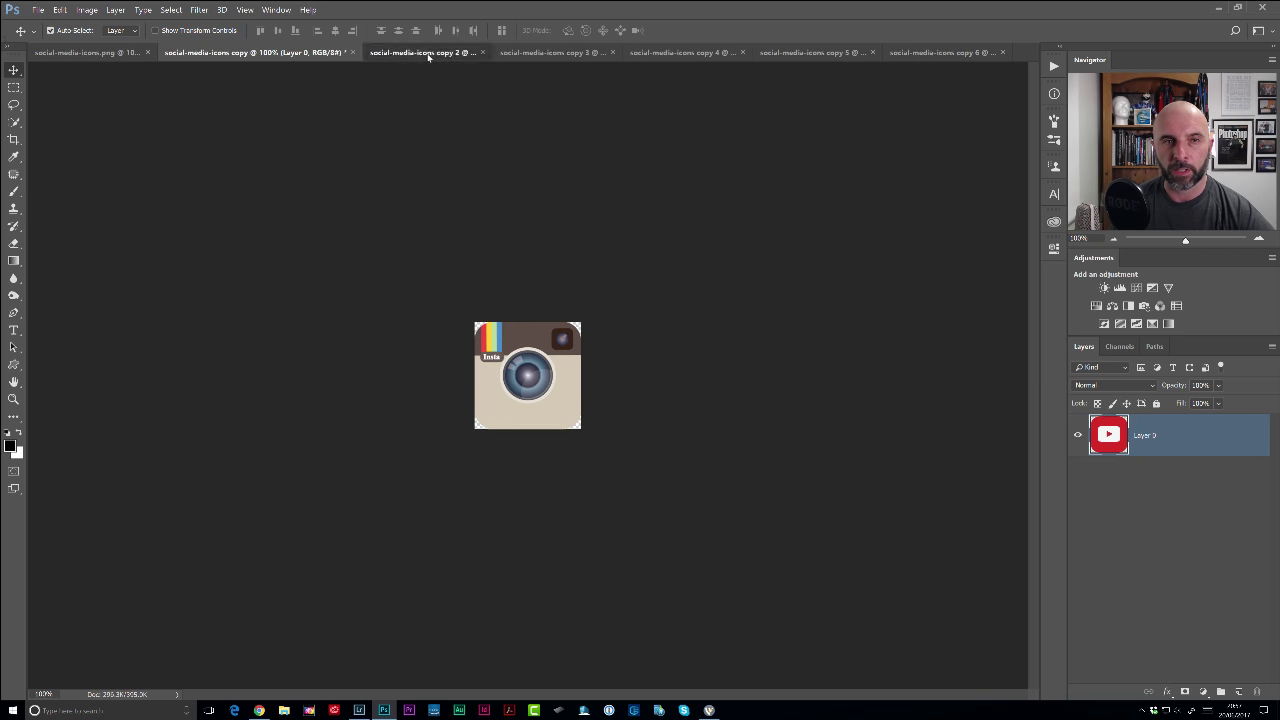
pyautogui.click(537, 53)
pyautogui.click(665, 53)
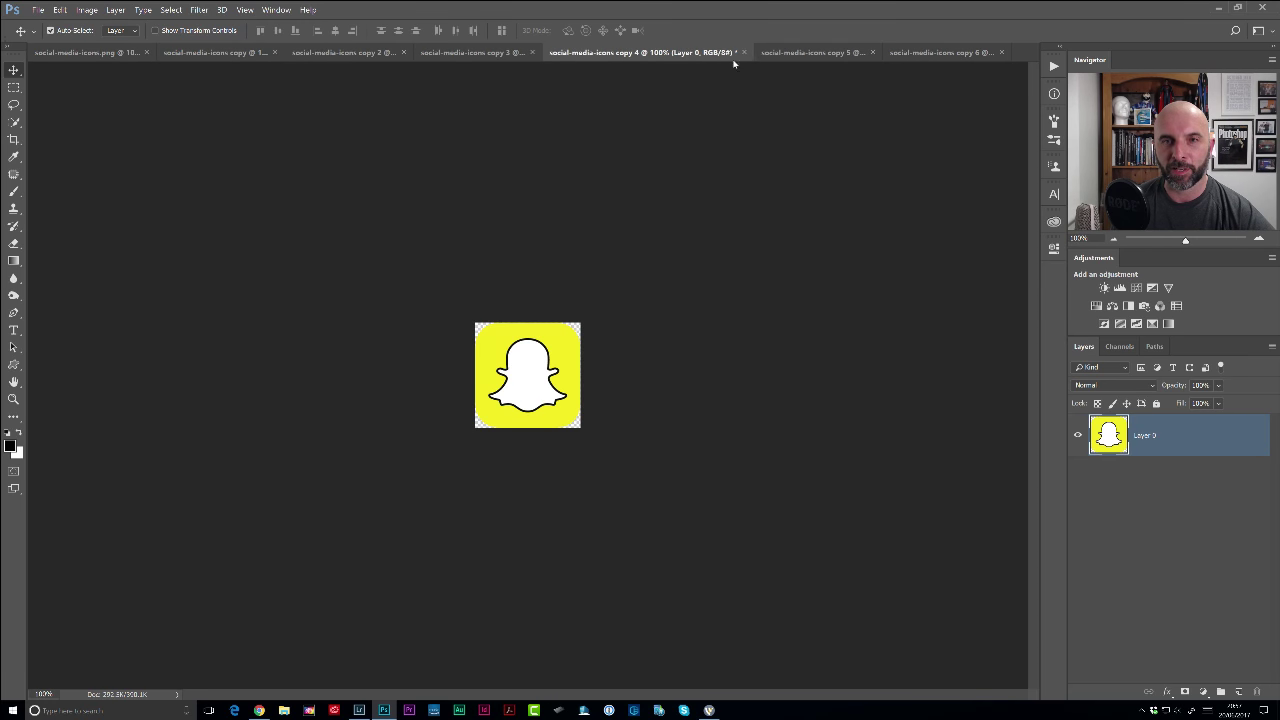
pyautogui.click(792, 53)
pyautogui.click(922, 54)
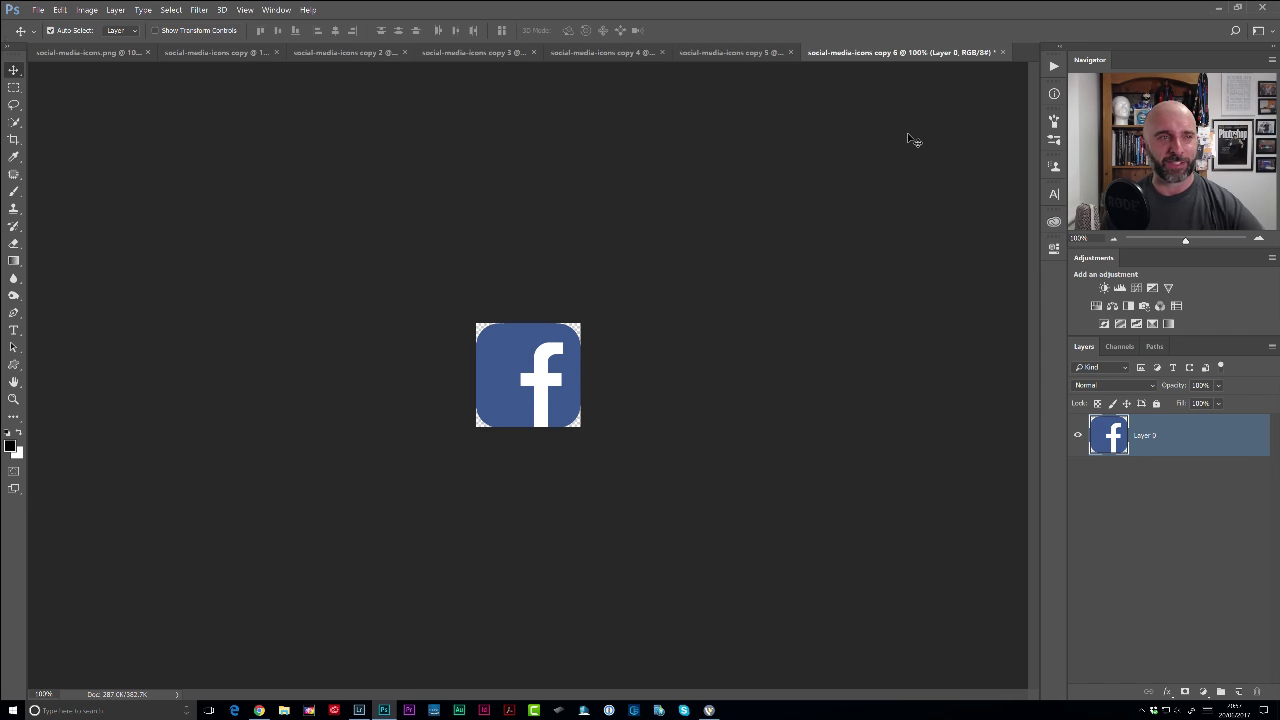
# Open the scans.jpg image from the tutorial folder.
pyautogui.click(38, 10)
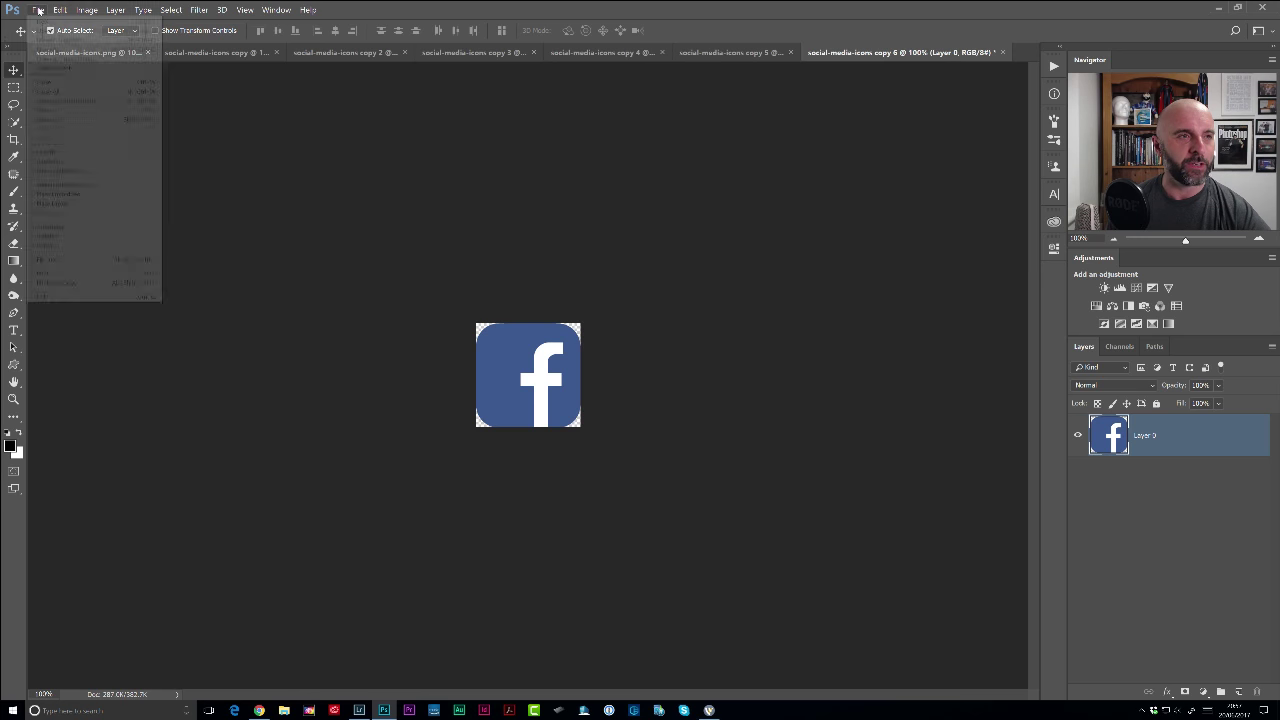
pyautogui.click(48, 38)
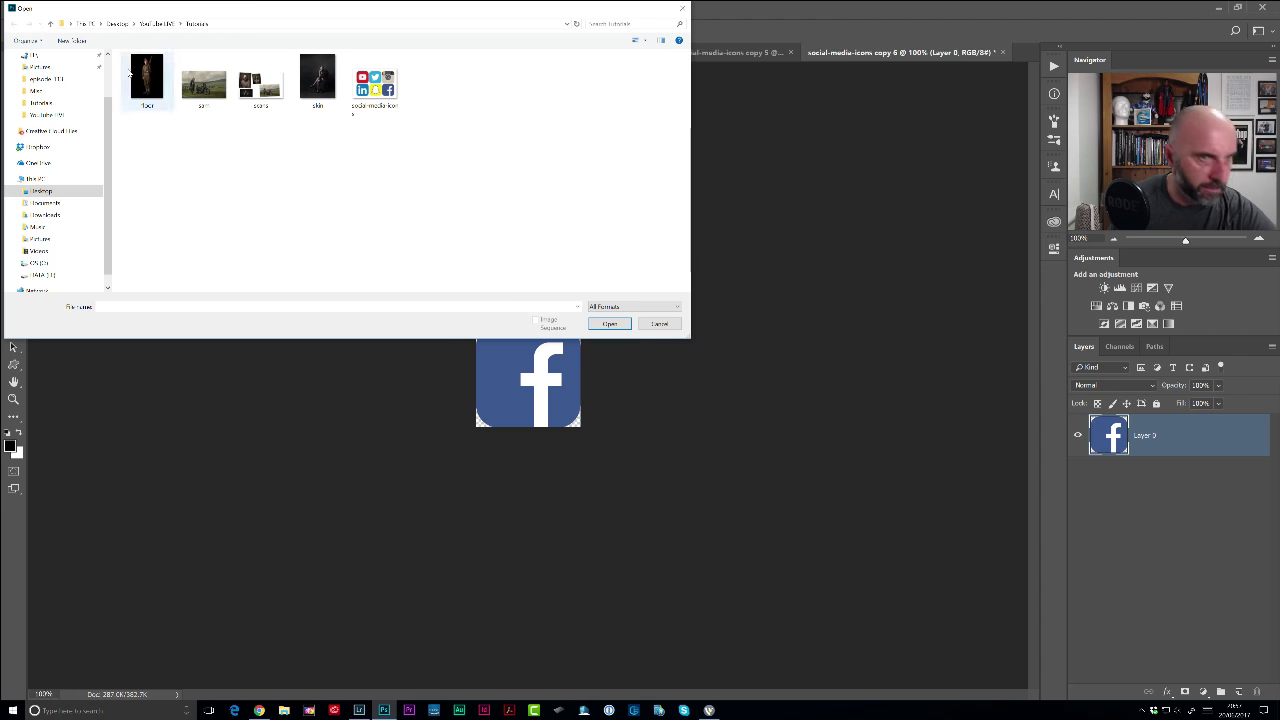
pyautogui.click(260, 80)
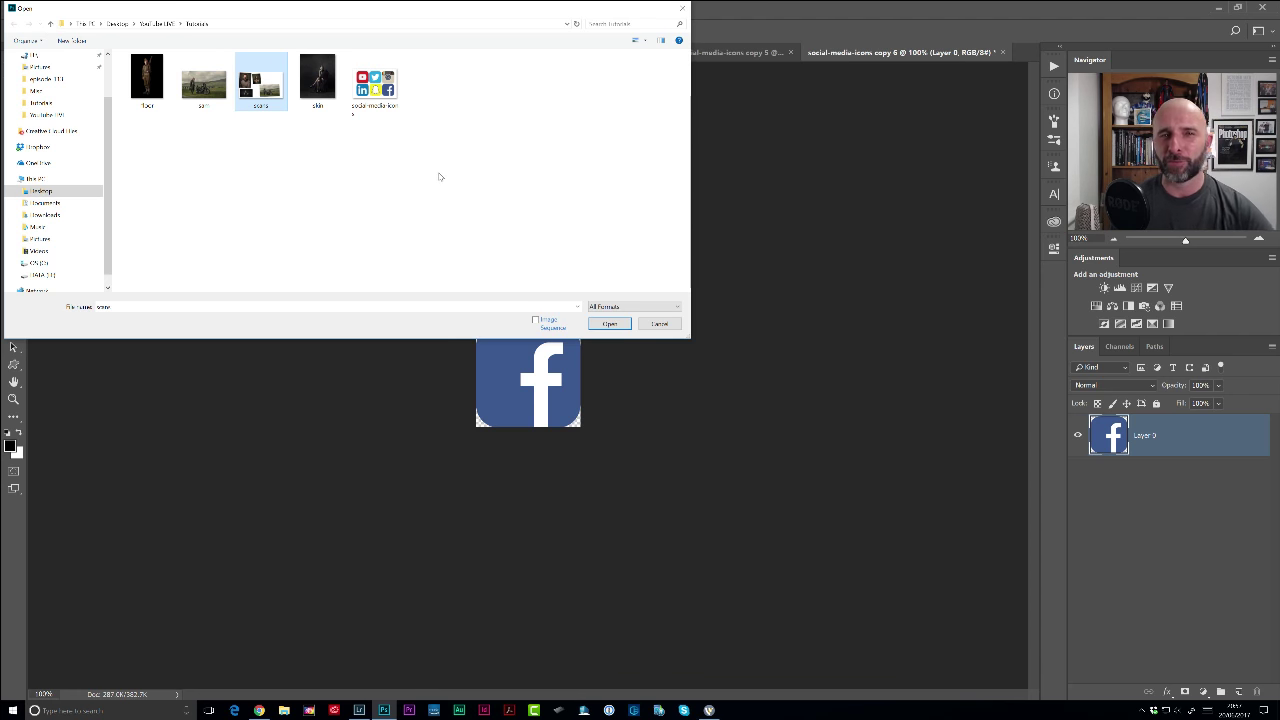
pyautogui.click(611, 323)
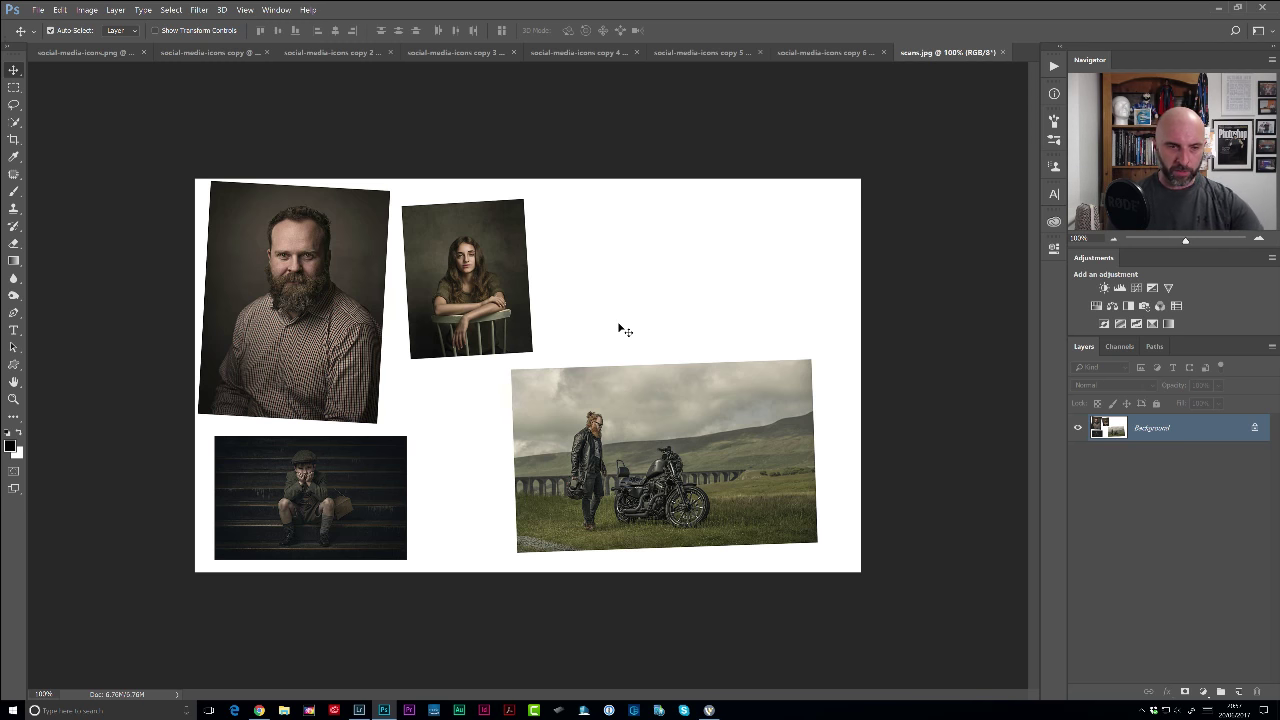
# Split the scanned photos in scans.jpg into separate documents with the automated Crop and Straighten Photos command.
pyautogui.click(40, 10)
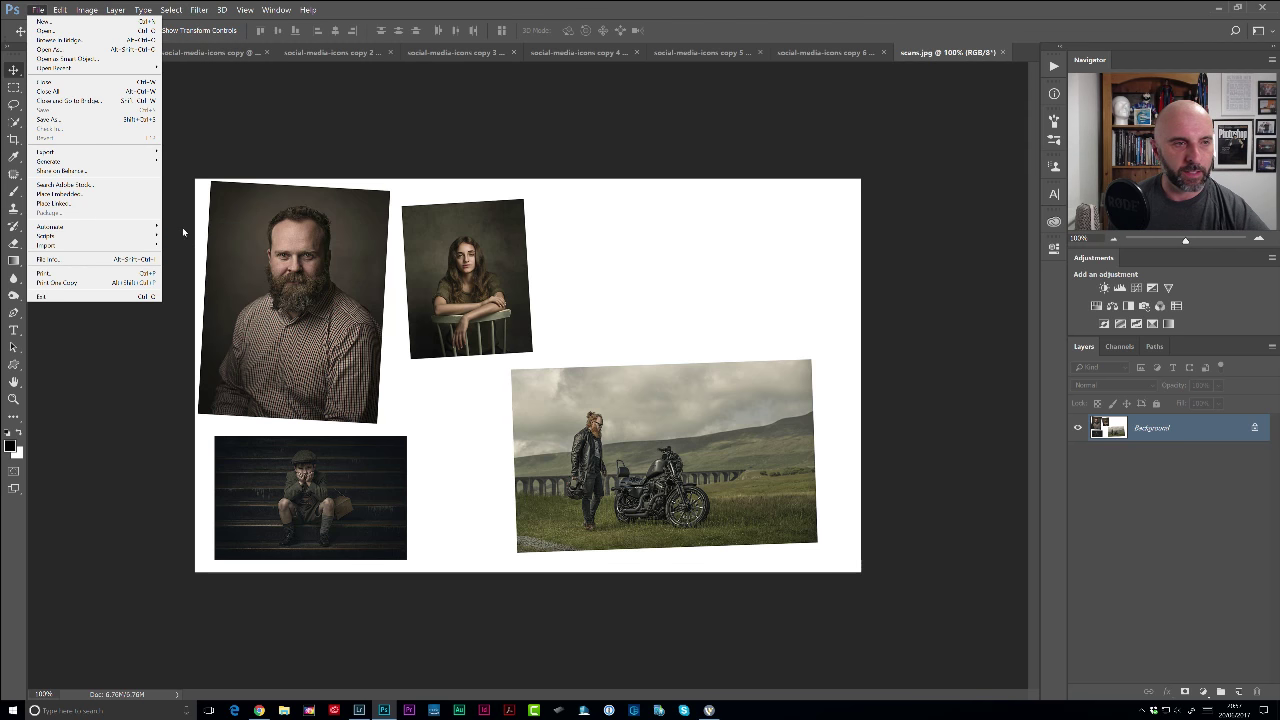
pyautogui.moveTo(161, 227)
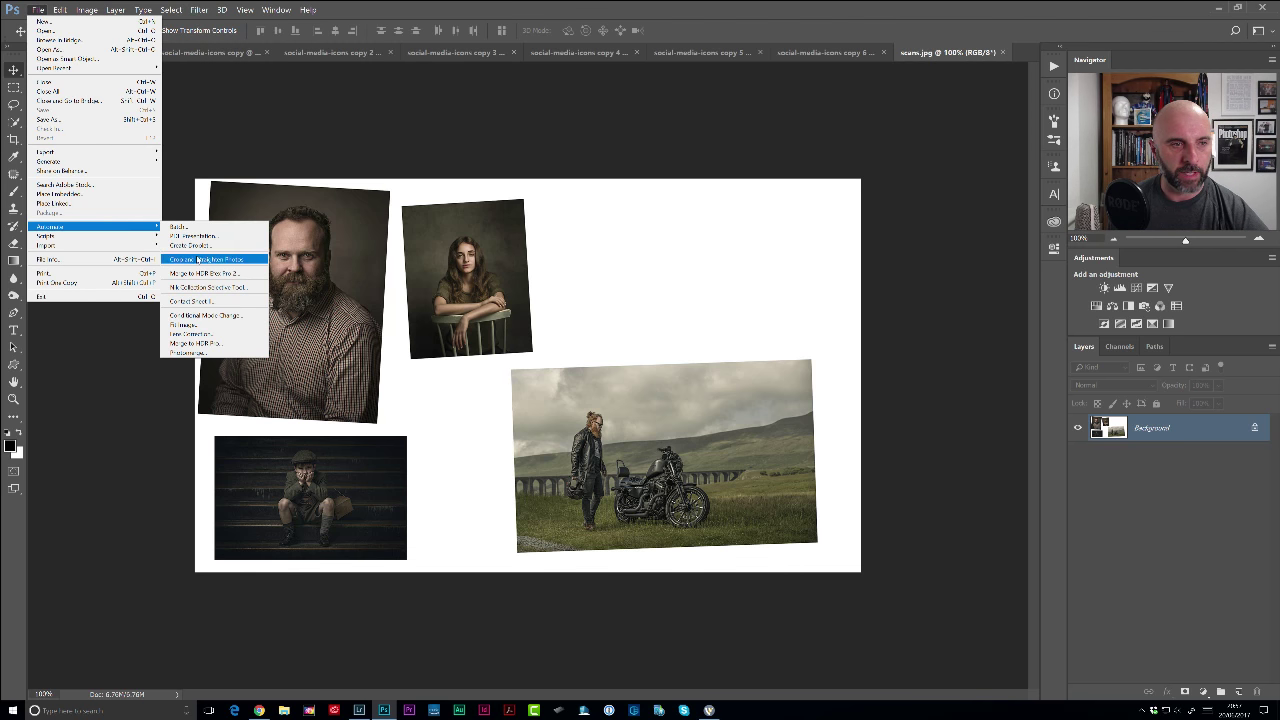
pyautogui.click(199, 260)
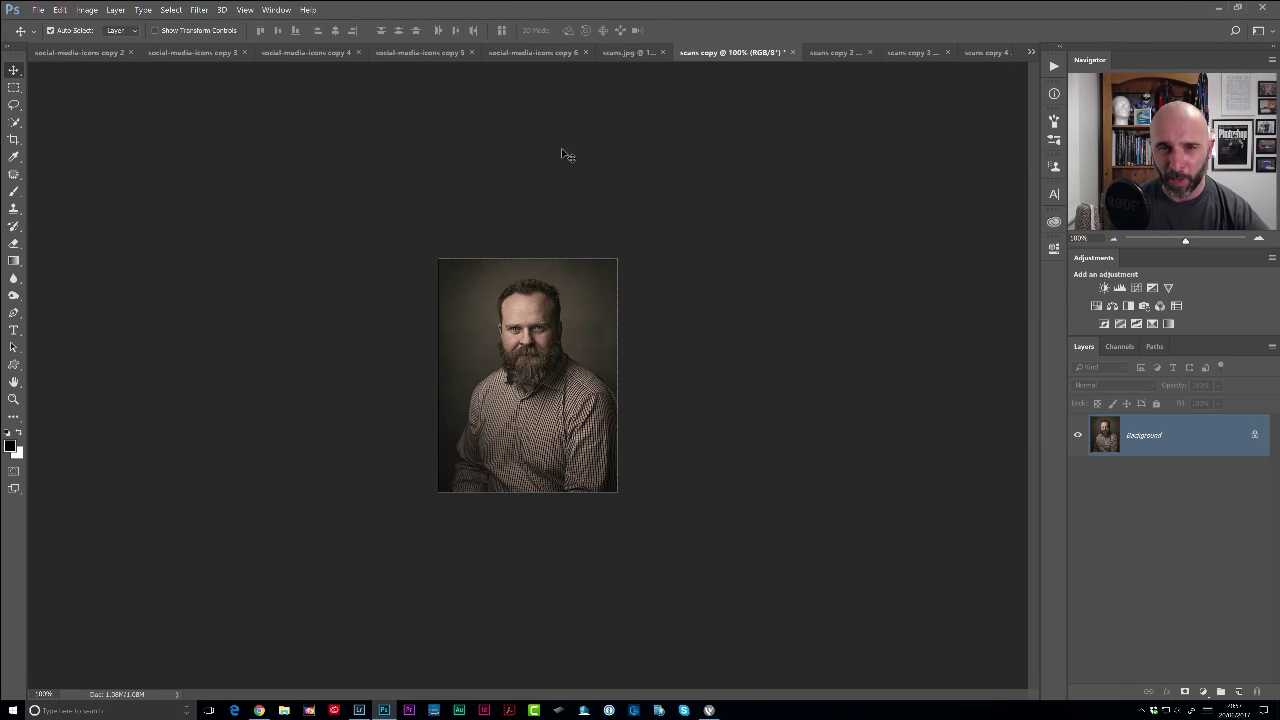
# Compare the original scan with the separate straightened photo documents, going through all four copies.
pyautogui.click(629, 53)
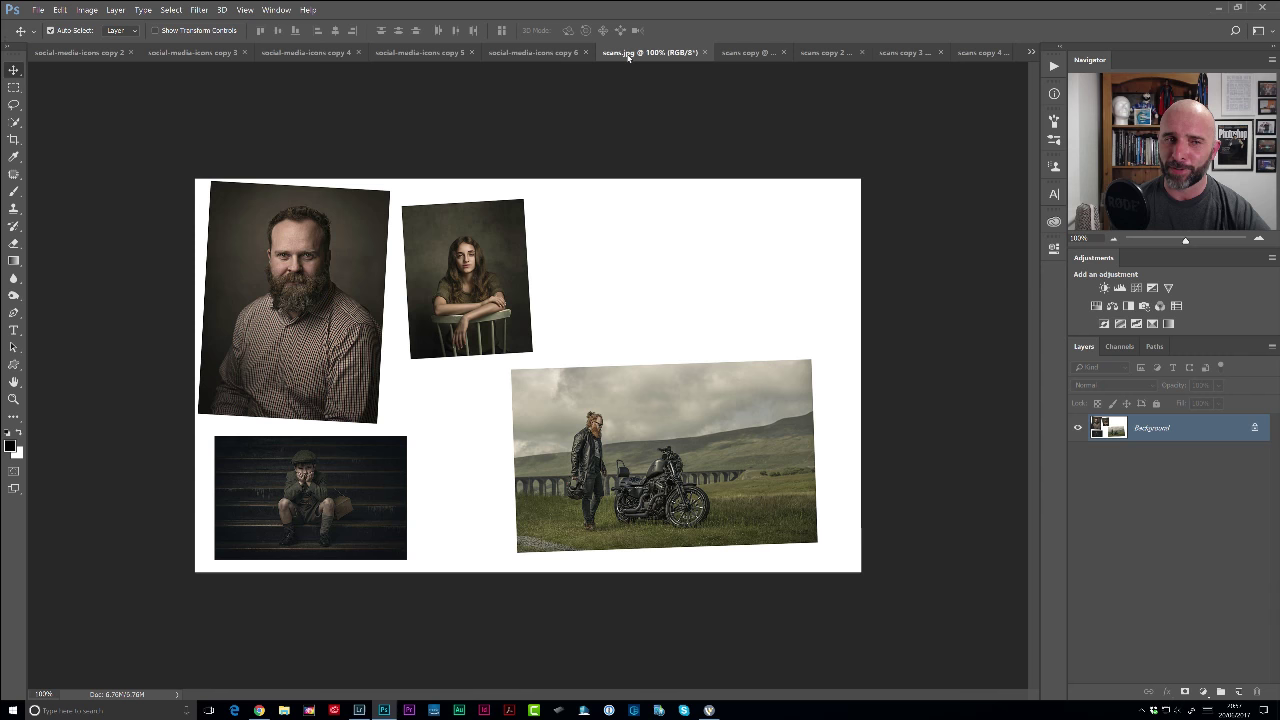
pyautogui.click(745, 53)
pyautogui.click(838, 53)
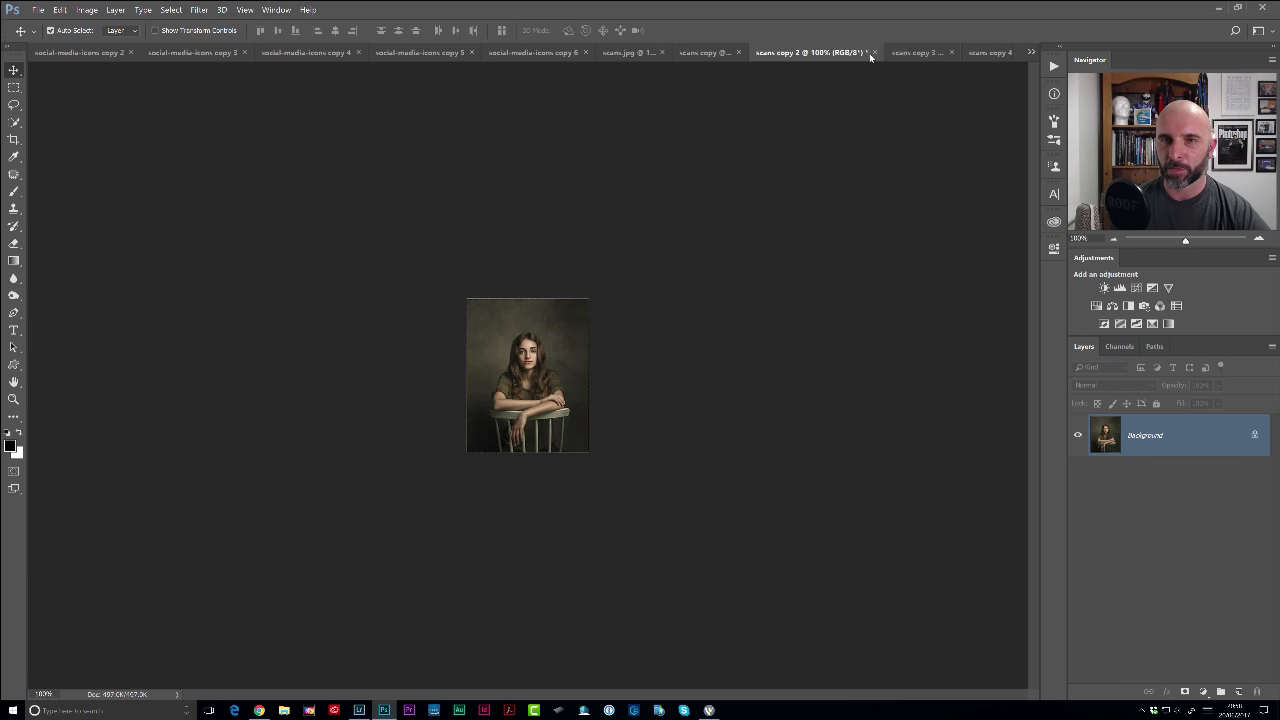
pyautogui.click(945, 53)
pyautogui.click(988, 52)
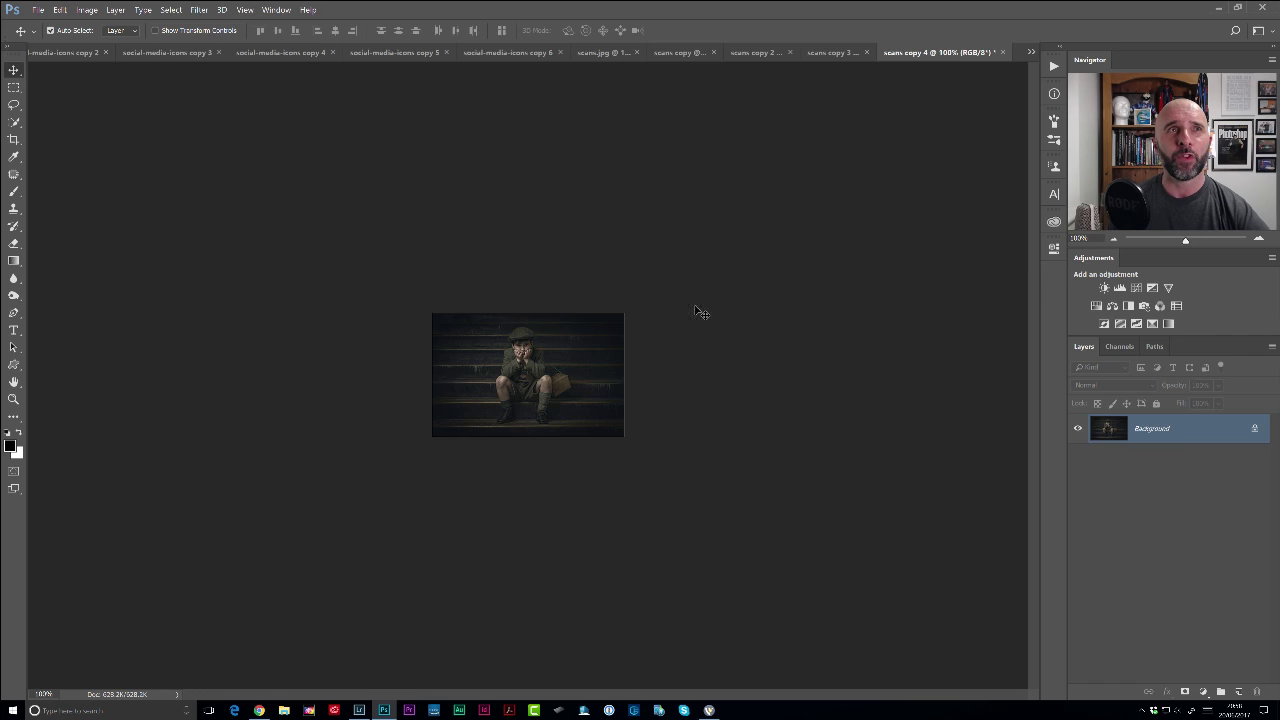
# Open the sam.tif motorcycle image from the tutorial folder.
pyautogui.click(709, 710)
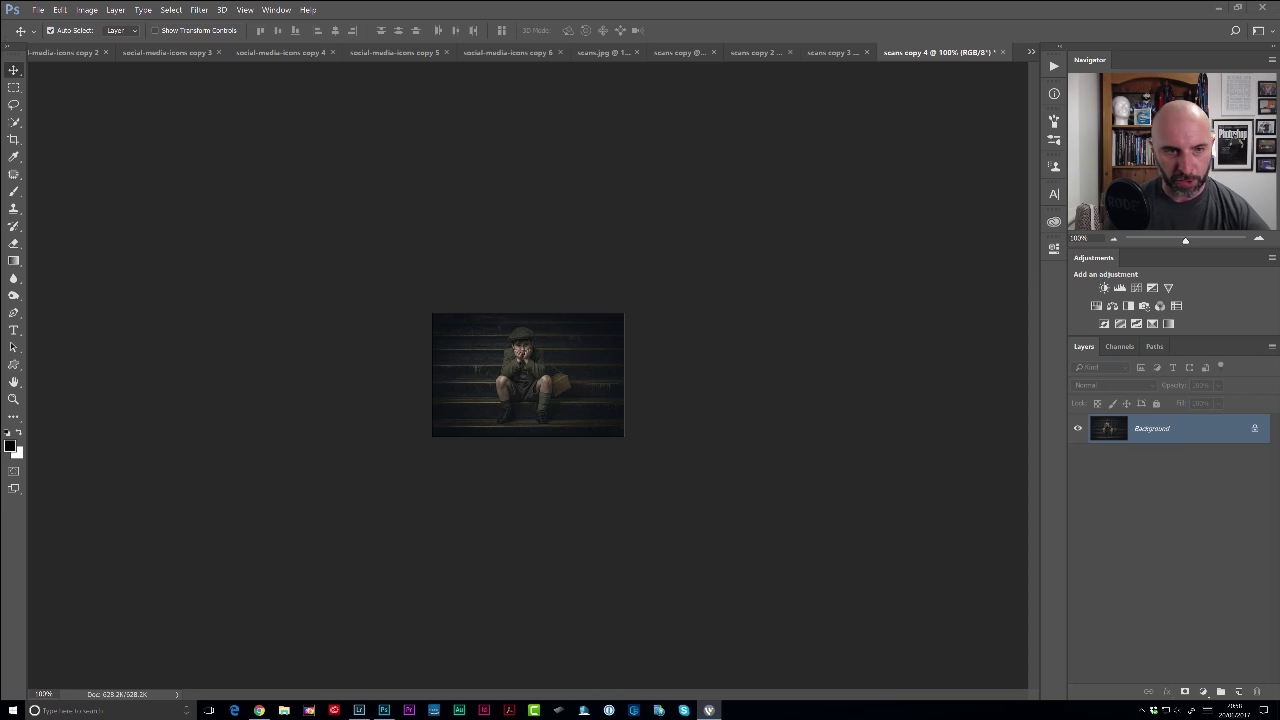
pyautogui.click(37, 10)
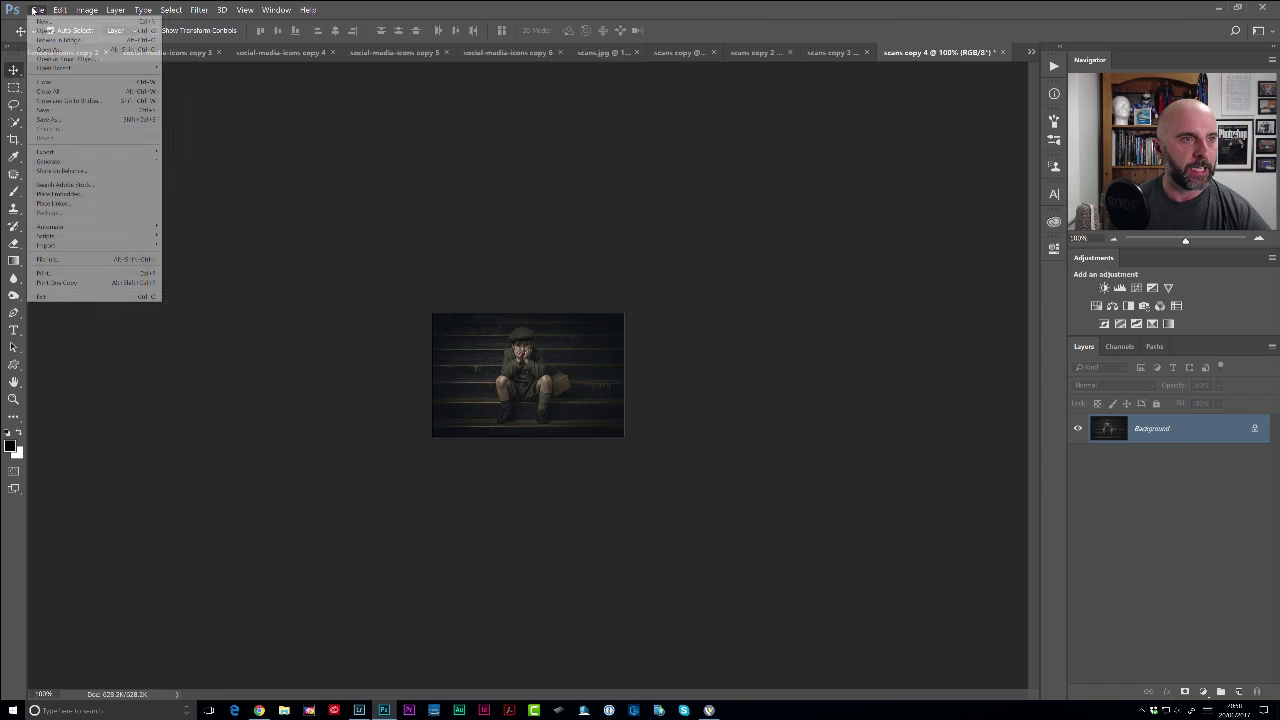
pyautogui.click(45, 30)
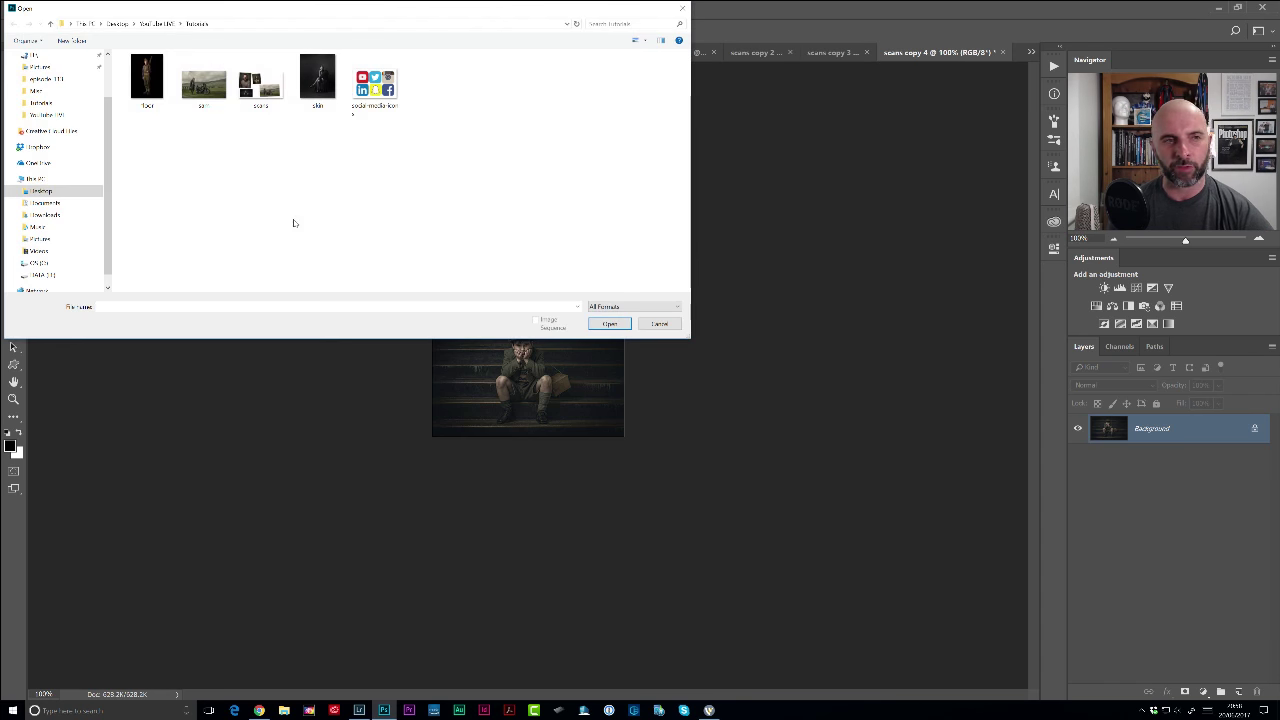
pyautogui.click(203, 80)
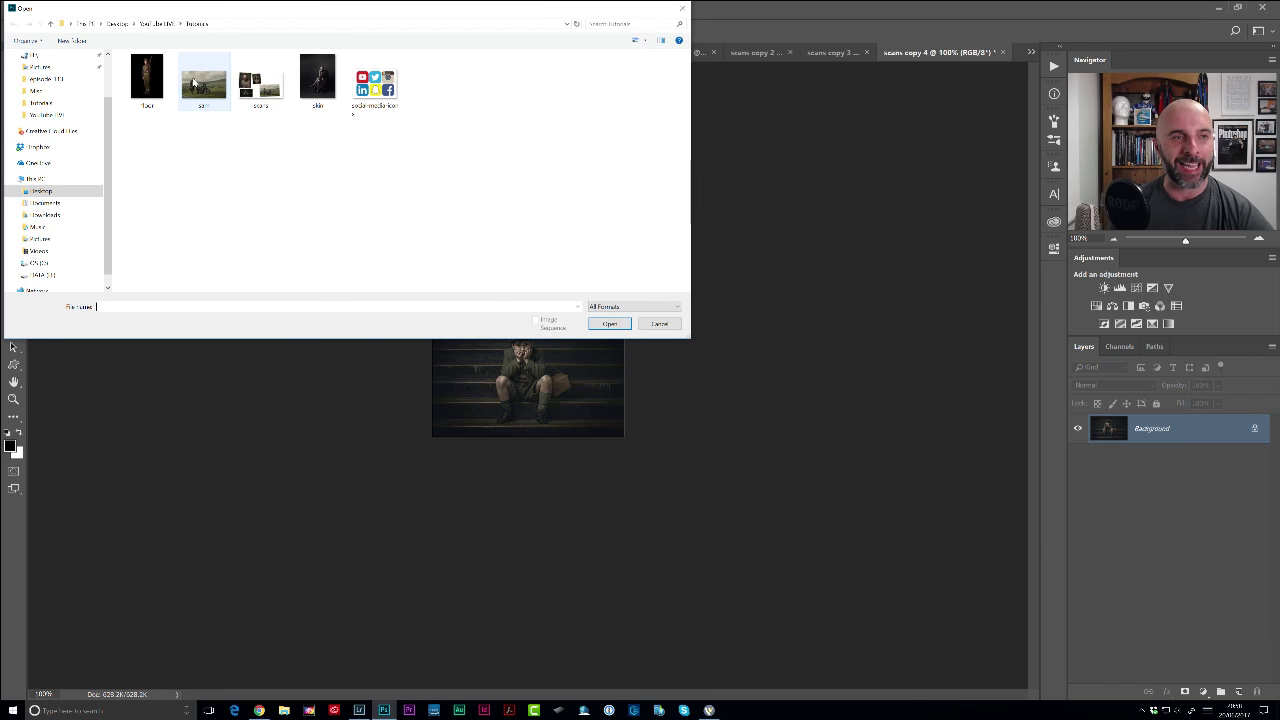
pyautogui.click(605, 323)
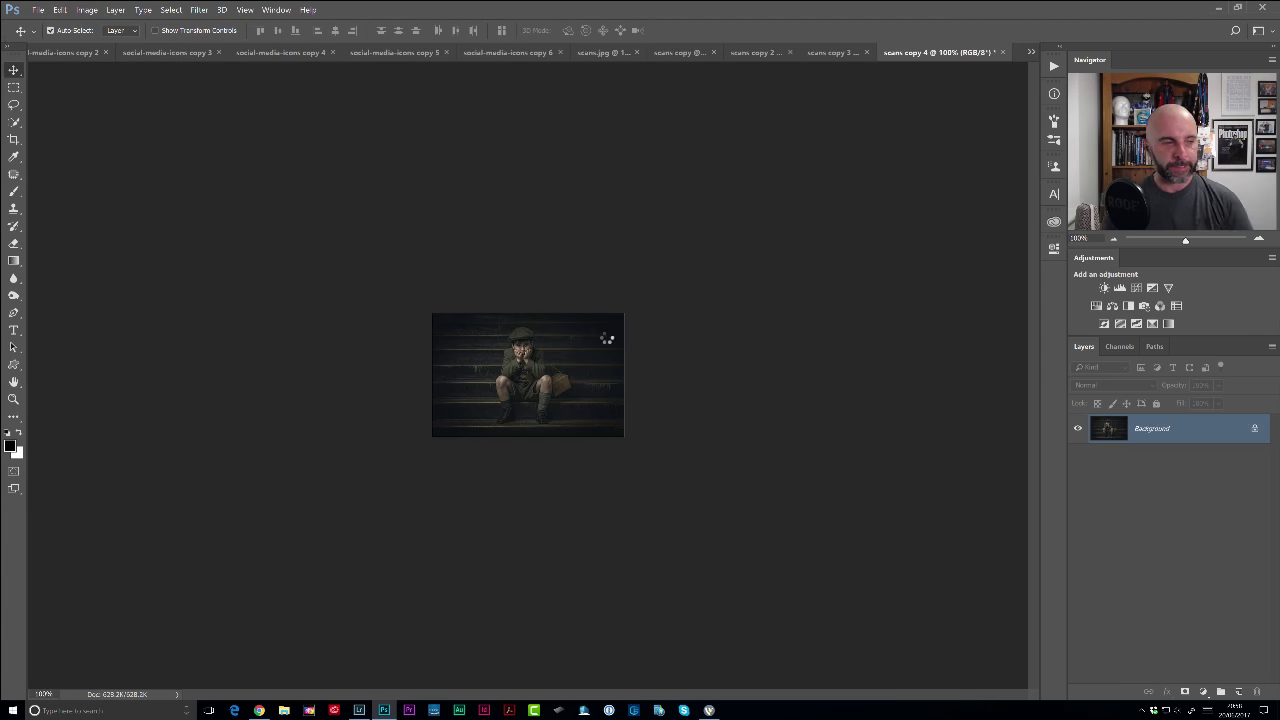
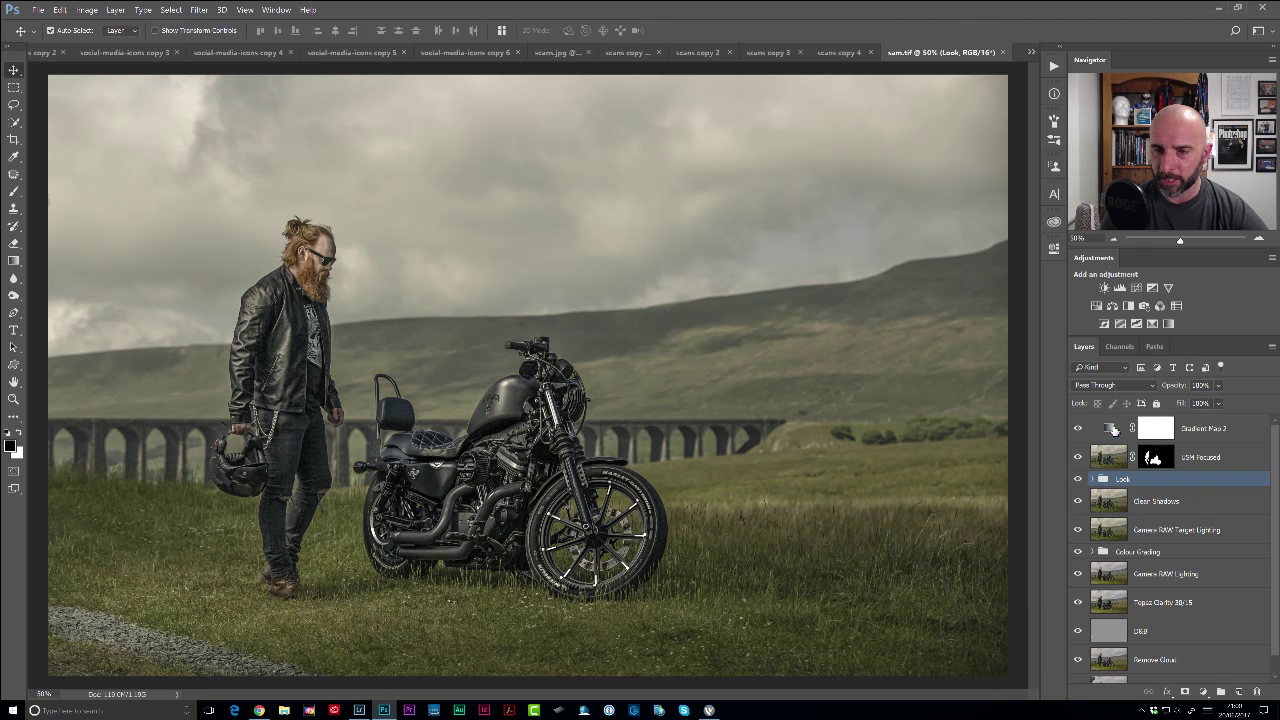
pyautogui.click(1113, 428)
pyautogui.keyDown('shift'); pyautogui.click(1125, 478); pyautogui.keyUp('shift')
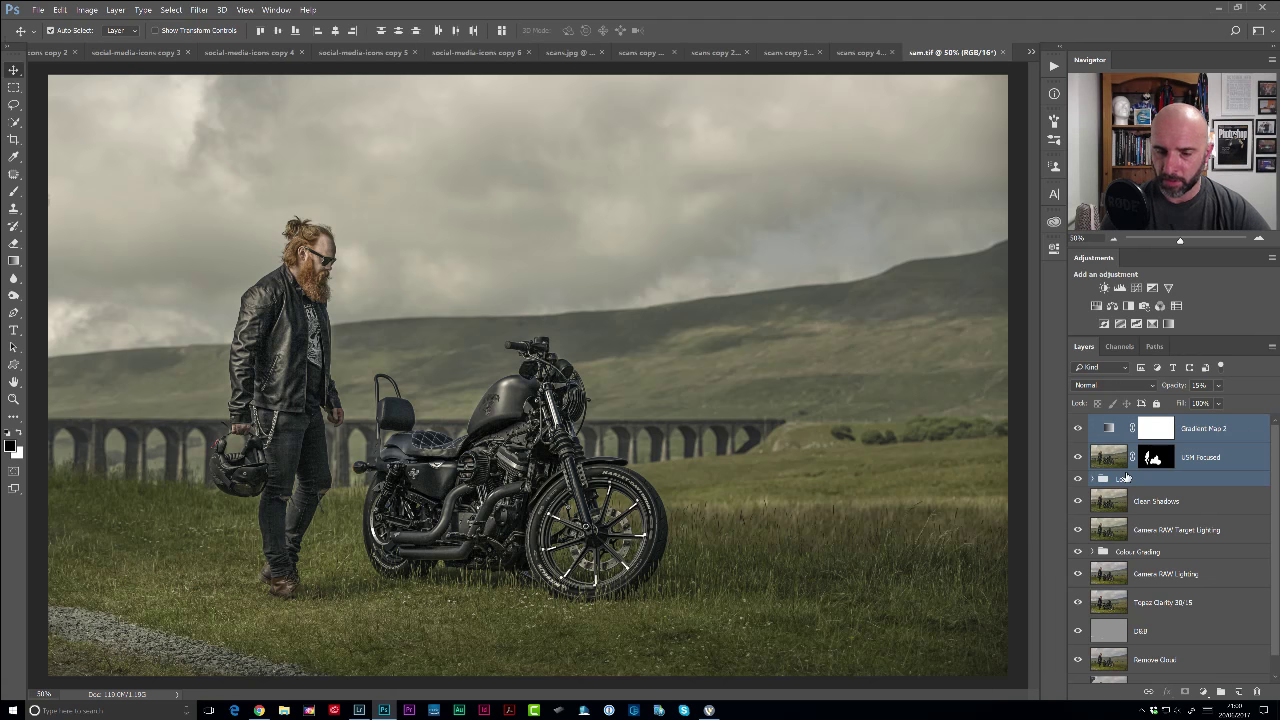
pyautogui.press('Delete')
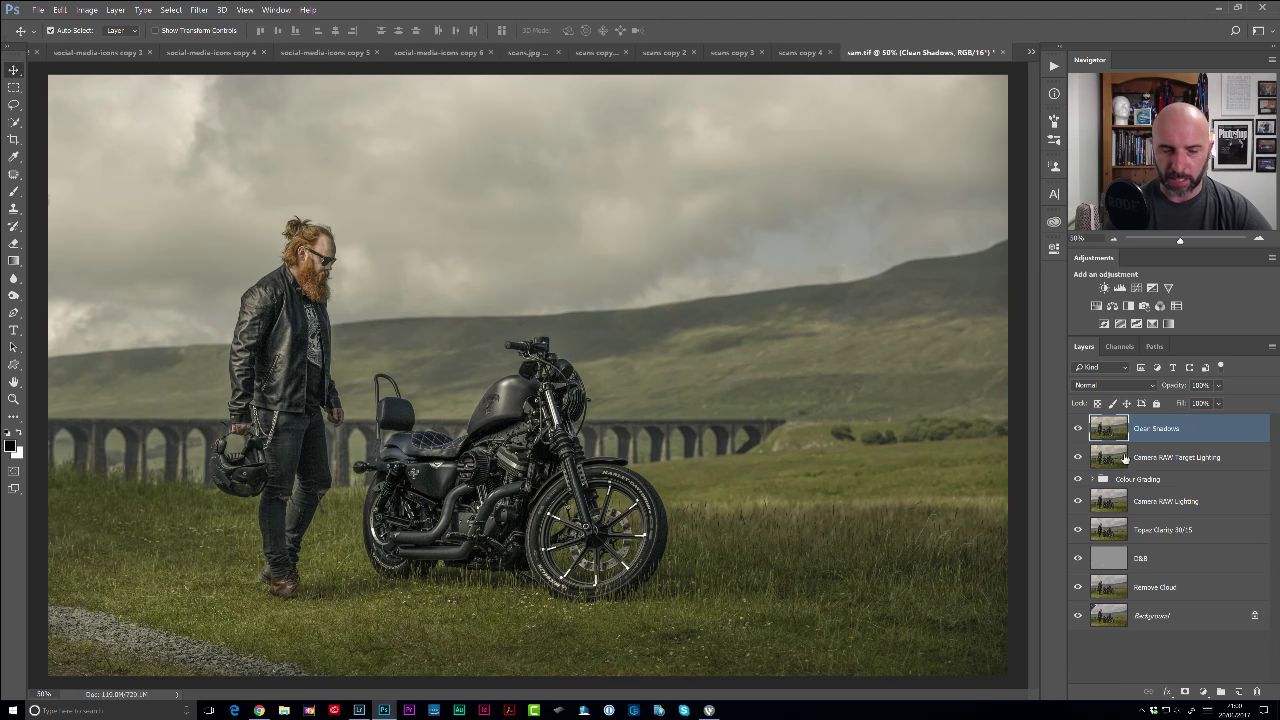
pyautogui.hotkey('ctrl', '0')
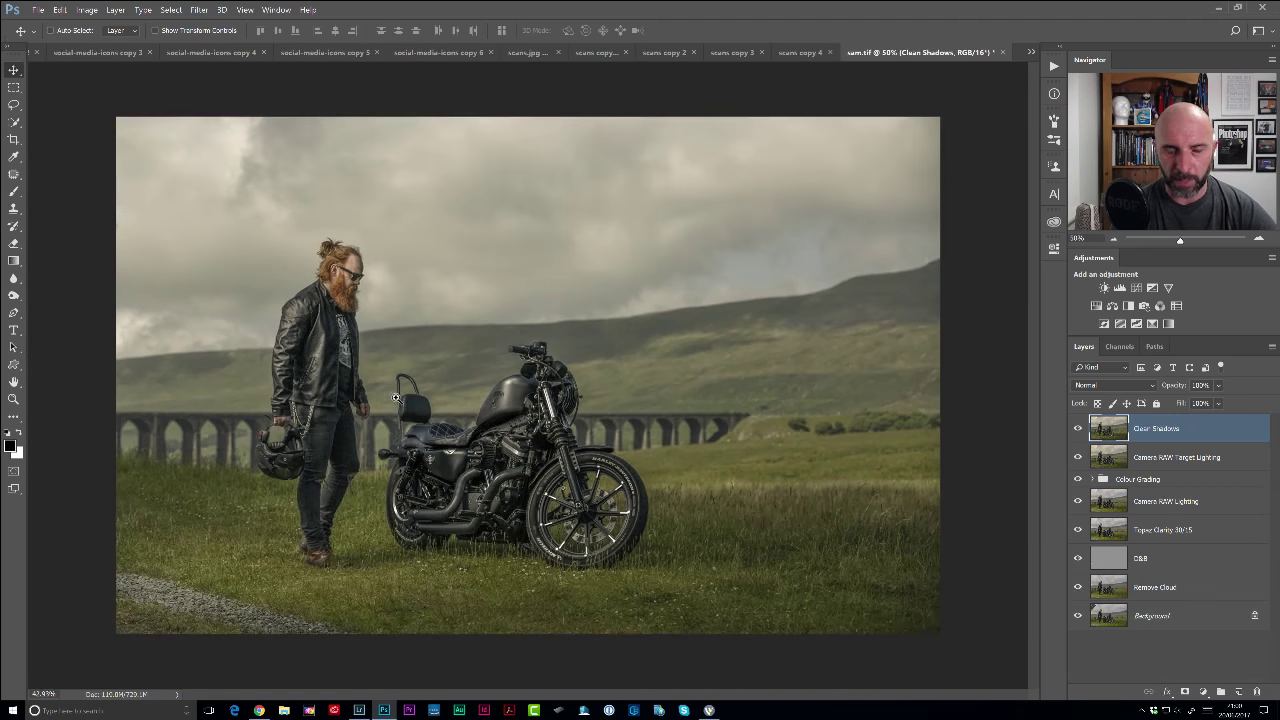
pyautogui.click(61, 10)
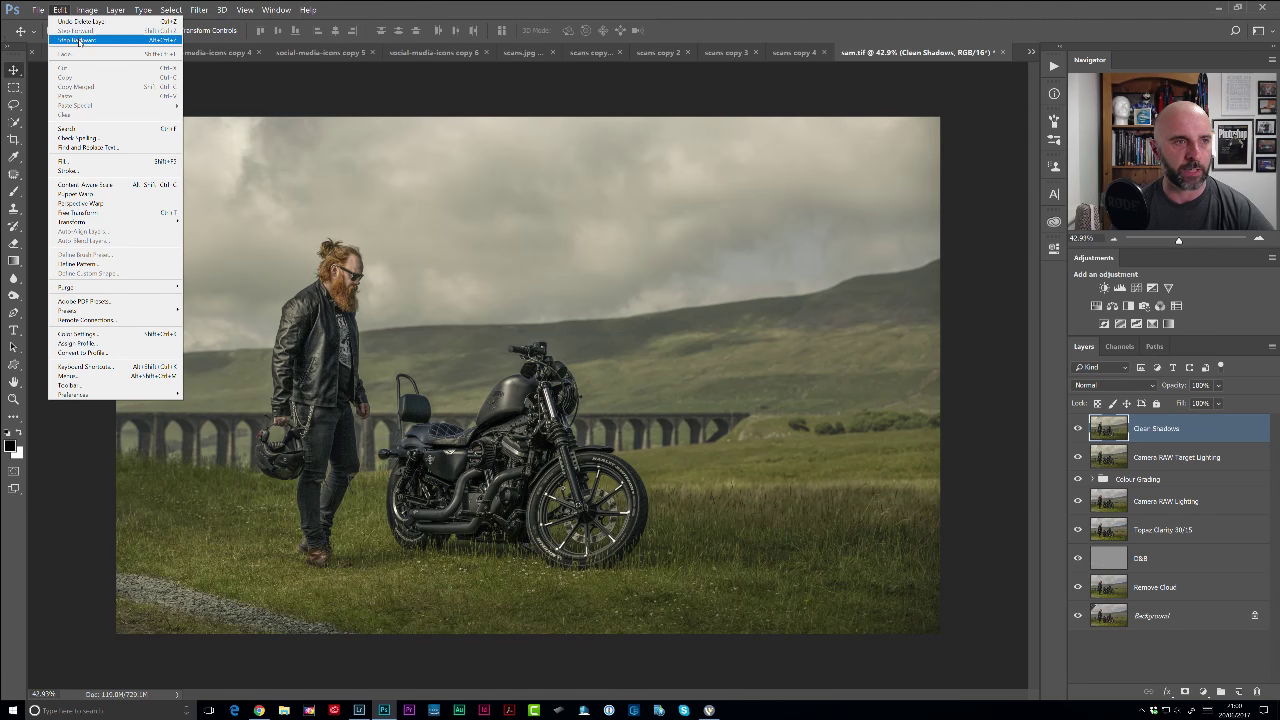
pyautogui.click(76, 40)
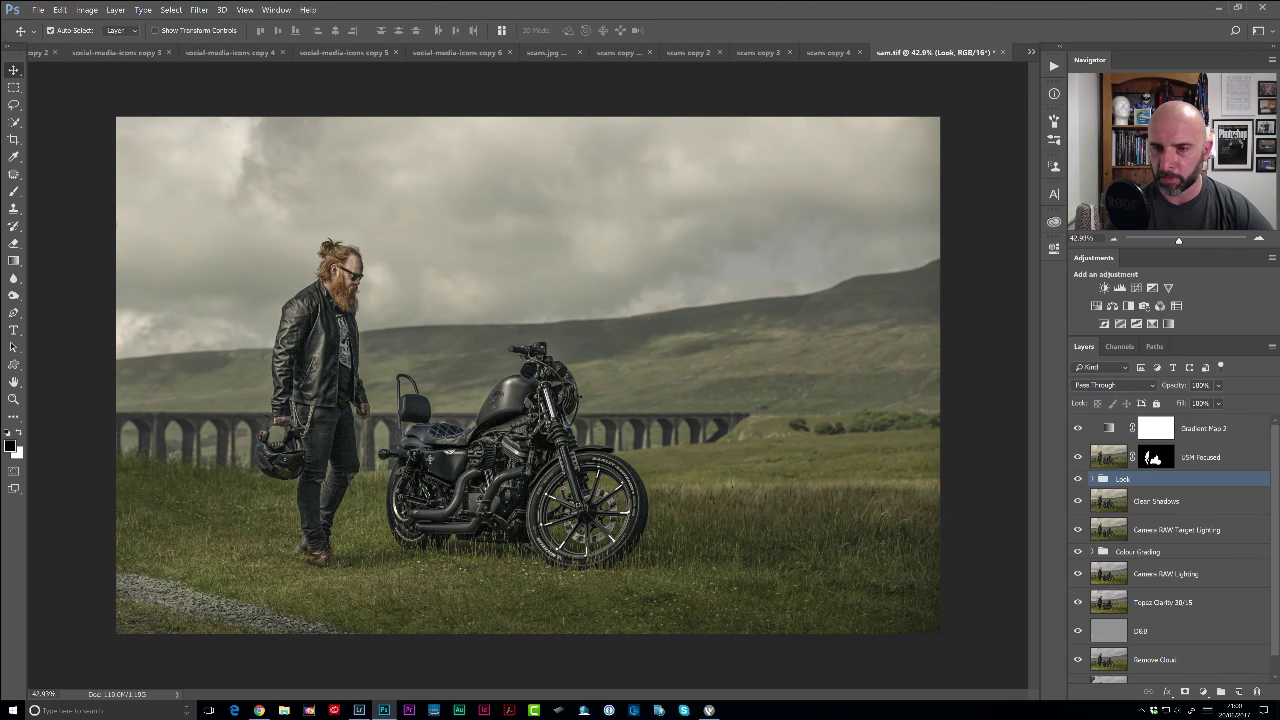
# Compare the original Background layer on its own with the fully edited image, alternating the visibility of all other layers.
pyautogui.scroll(-1, 1275, 522)
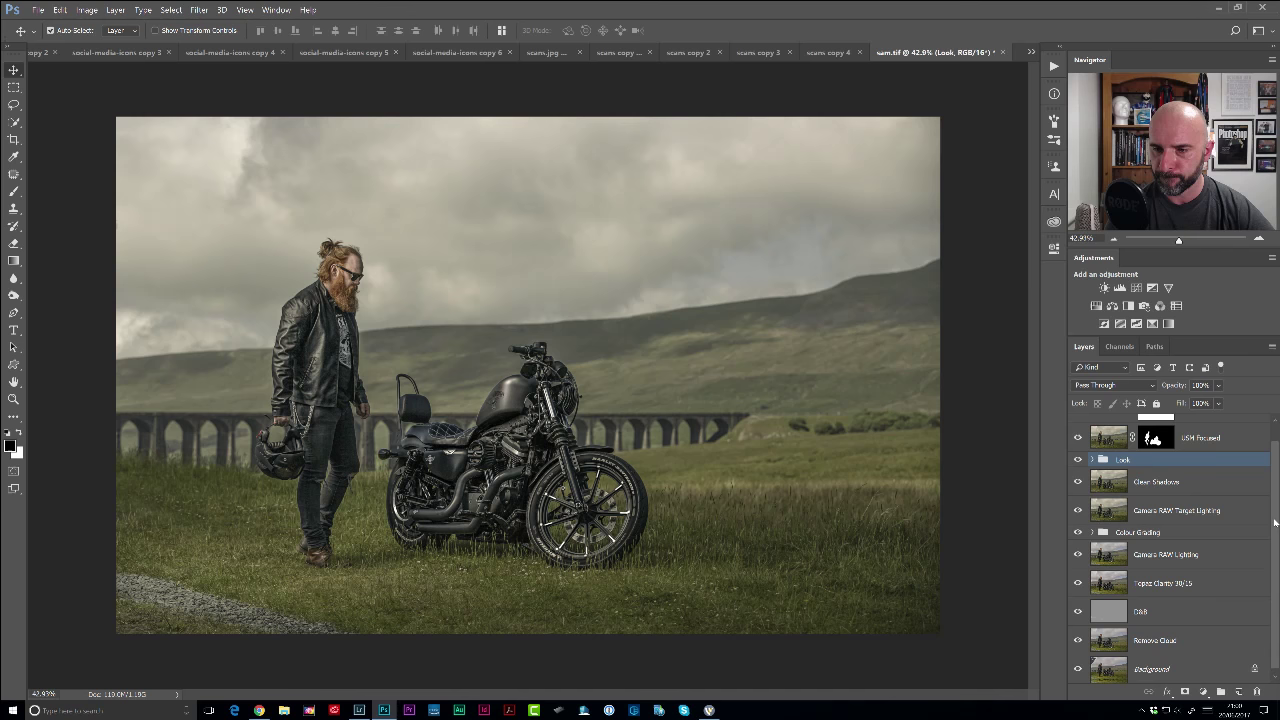
pyautogui.keyDown('alt'); pyautogui.click(1080, 677); pyautogui.keyUp('alt')
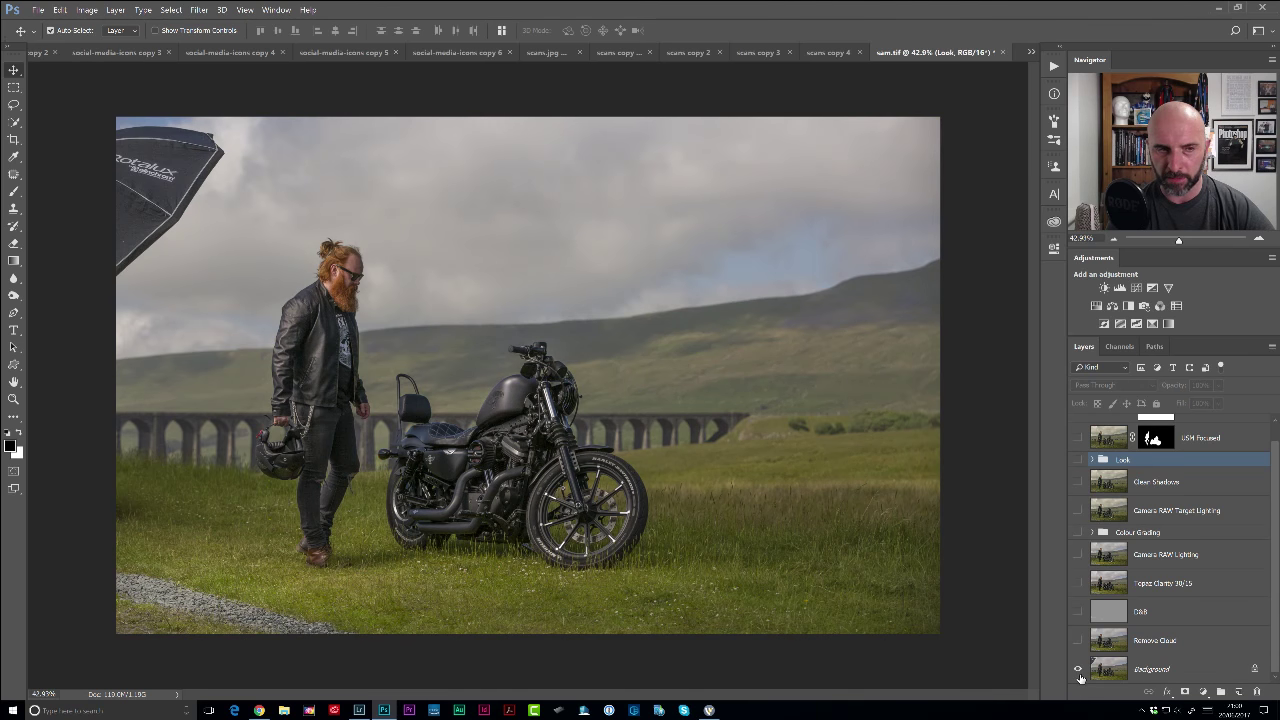
pyautogui.keyDown('alt'); pyautogui.click(1080, 677); pyautogui.keyUp('alt')
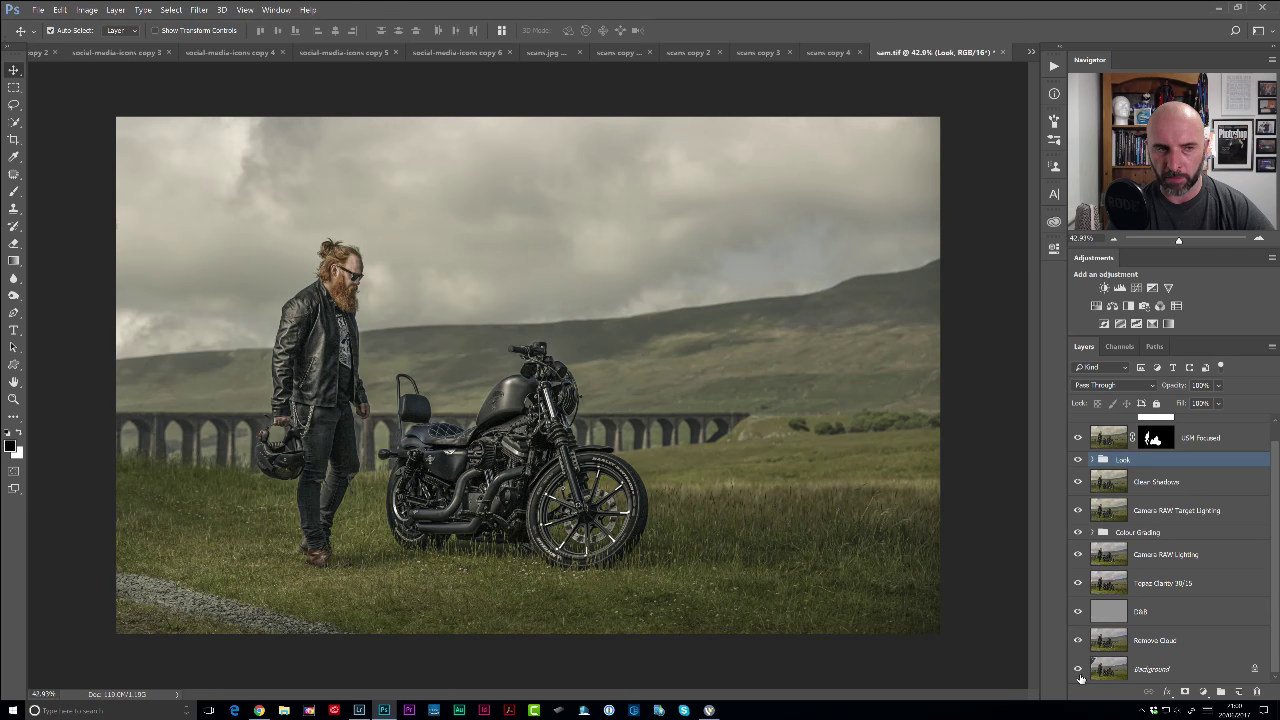
pyautogui.keyDown('alt'); pyautogui.click(1080, 677); pyautogui.keyUp('alt')
pyautogui.keyDown('alt'); pyautogui.click(1080, 677); pyautogui.keyUp('alt')
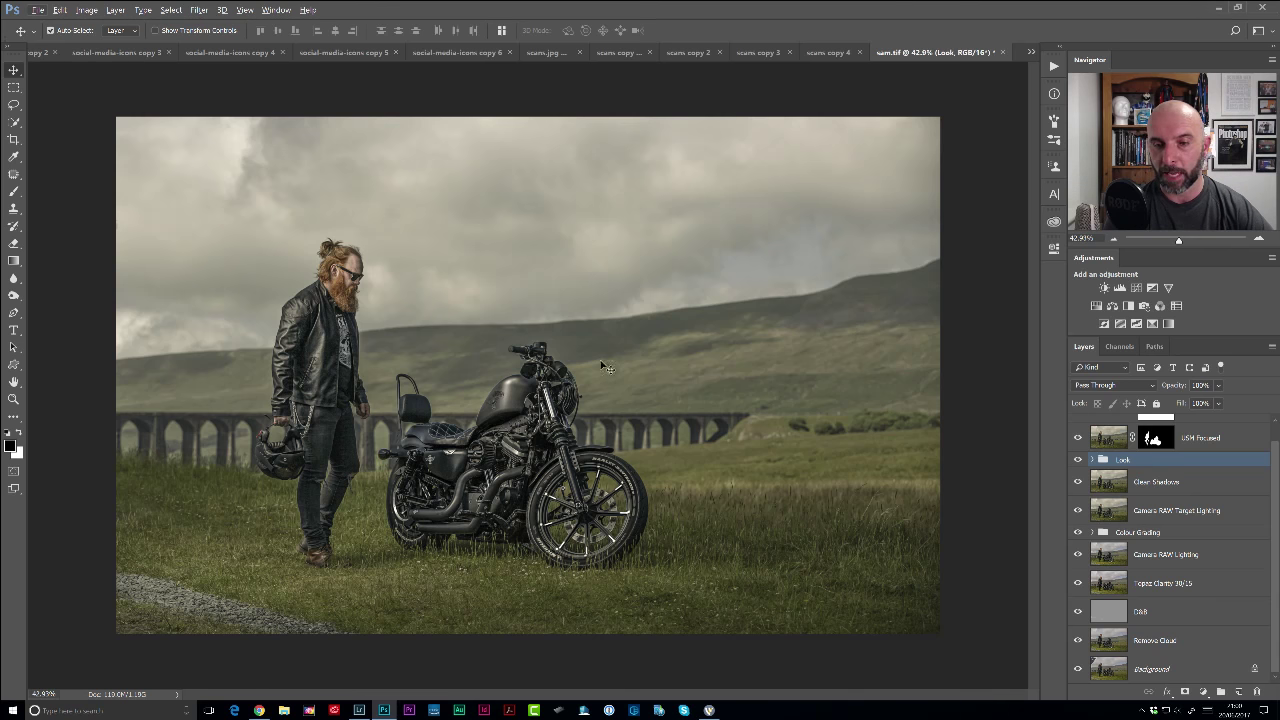
pyautogui.keyDown('alt'); pyautogui.click(1077, 668); pyautogui.keyUp('alt')
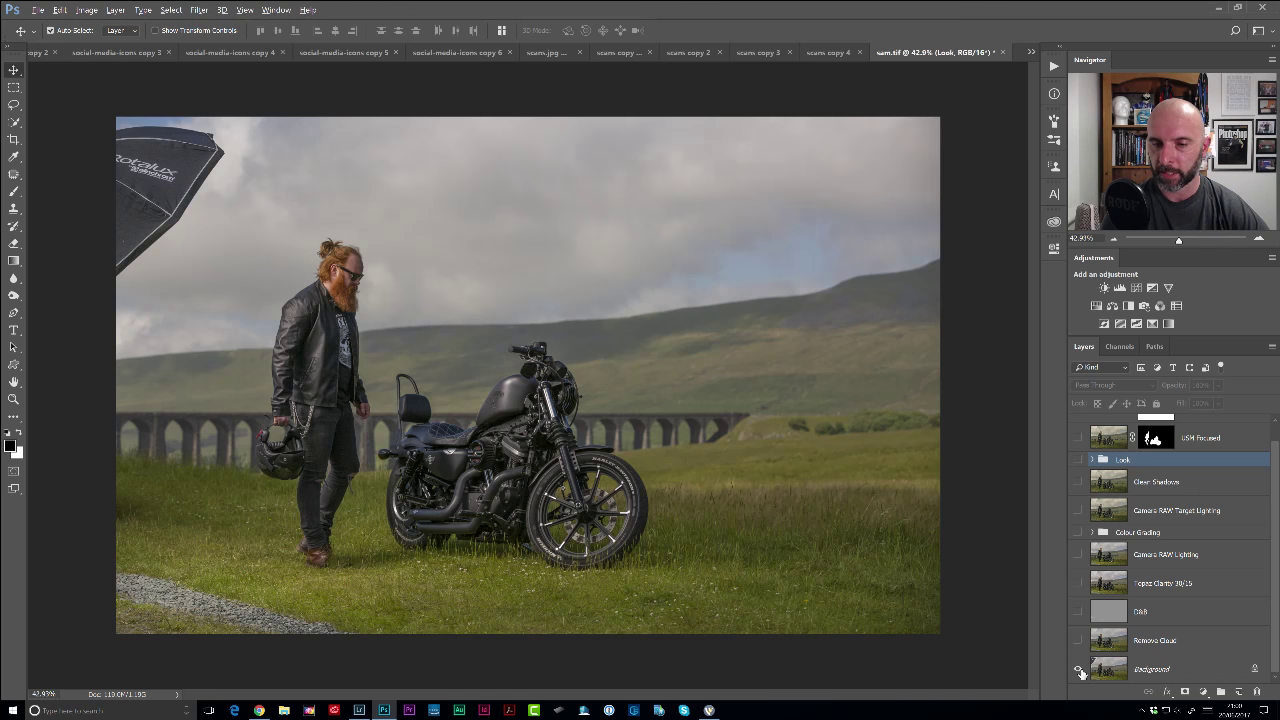
pyautogui.keyDown('alt'); pyautogui.click(1080, 672); pyautogui.keyUp('alt')
# Delete the Gradient Map 2 and USM Focused layers together with the Look group above Clean Shadows.
pyautogui.scroll(1, 1150, 445)
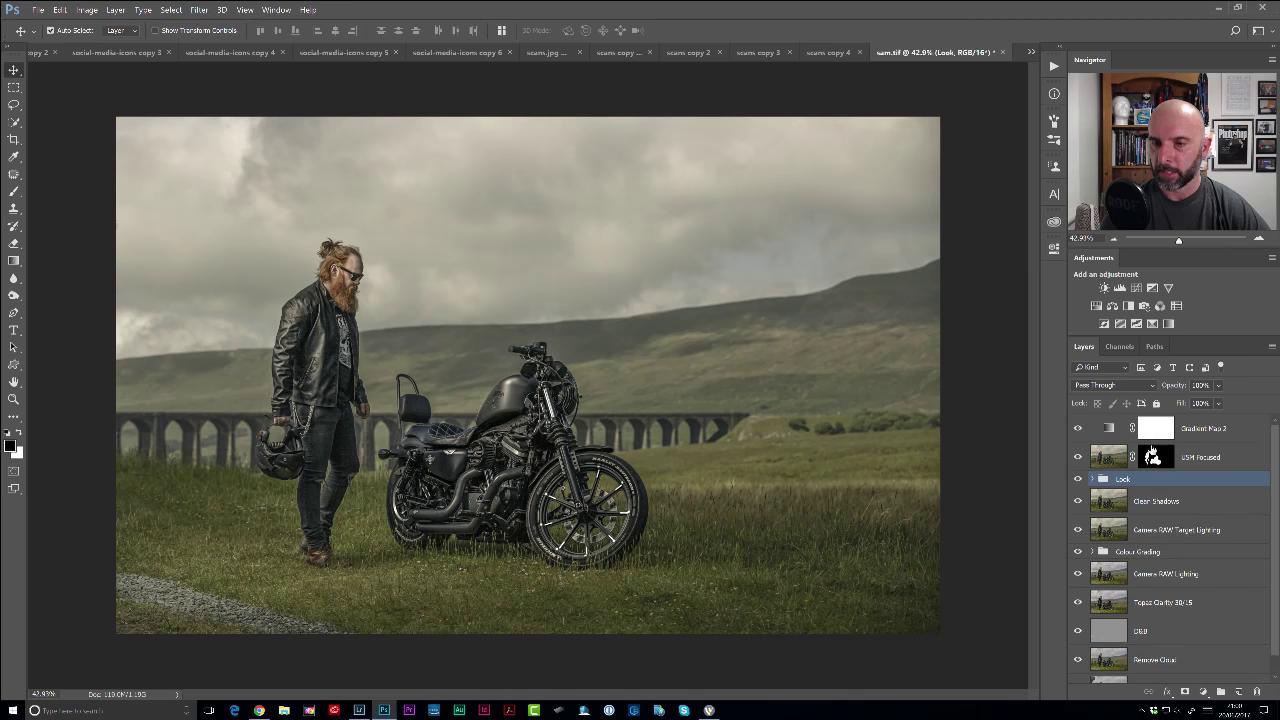
pyautogui.keyDown('shift'); pyautogui.click(1247, 432); pyautogui.keyUp('shift')
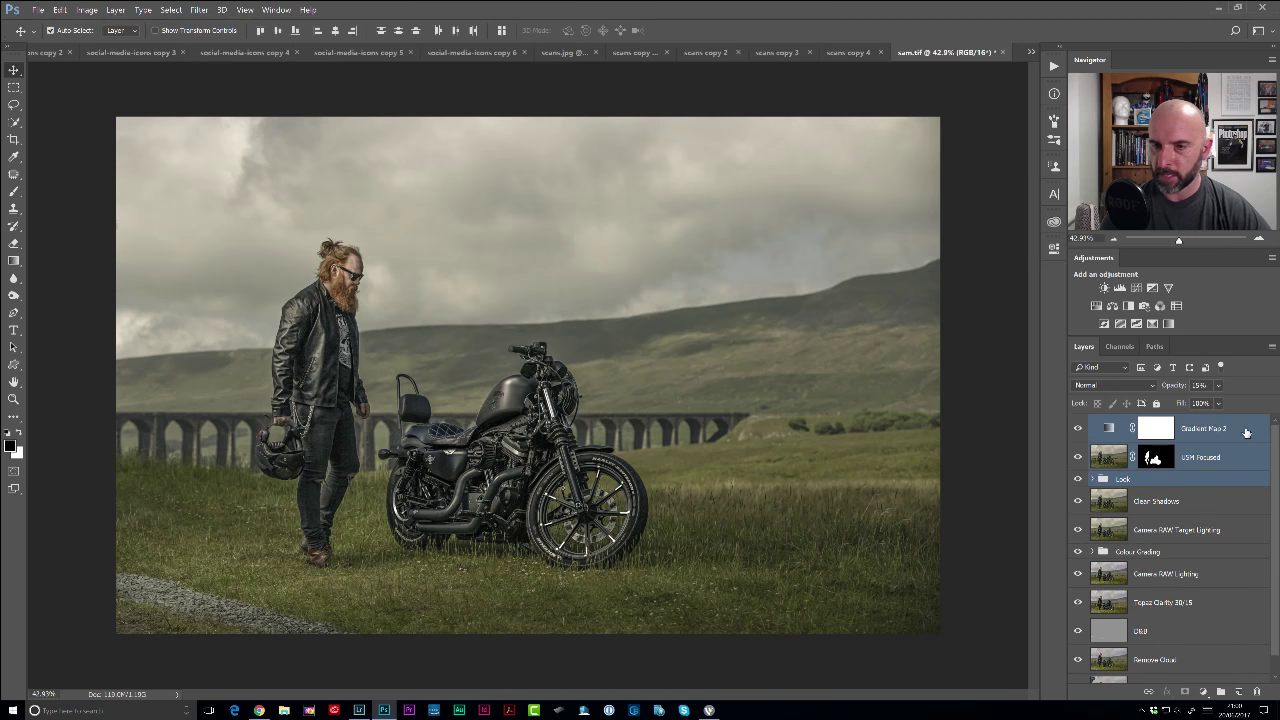
pyautogui.press('Delete')
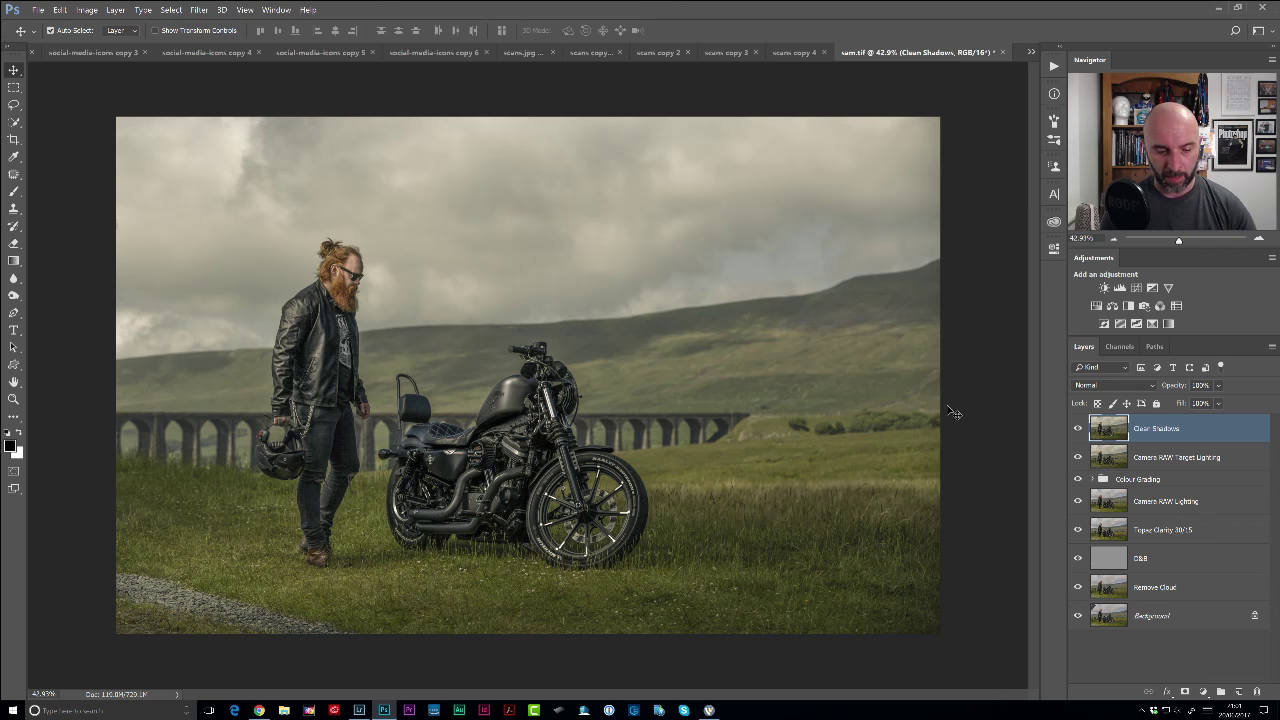
# Stamp all visible layers into a new merged layer at the top of the stack and duplicate it.
pyautogui.press('ctrl')
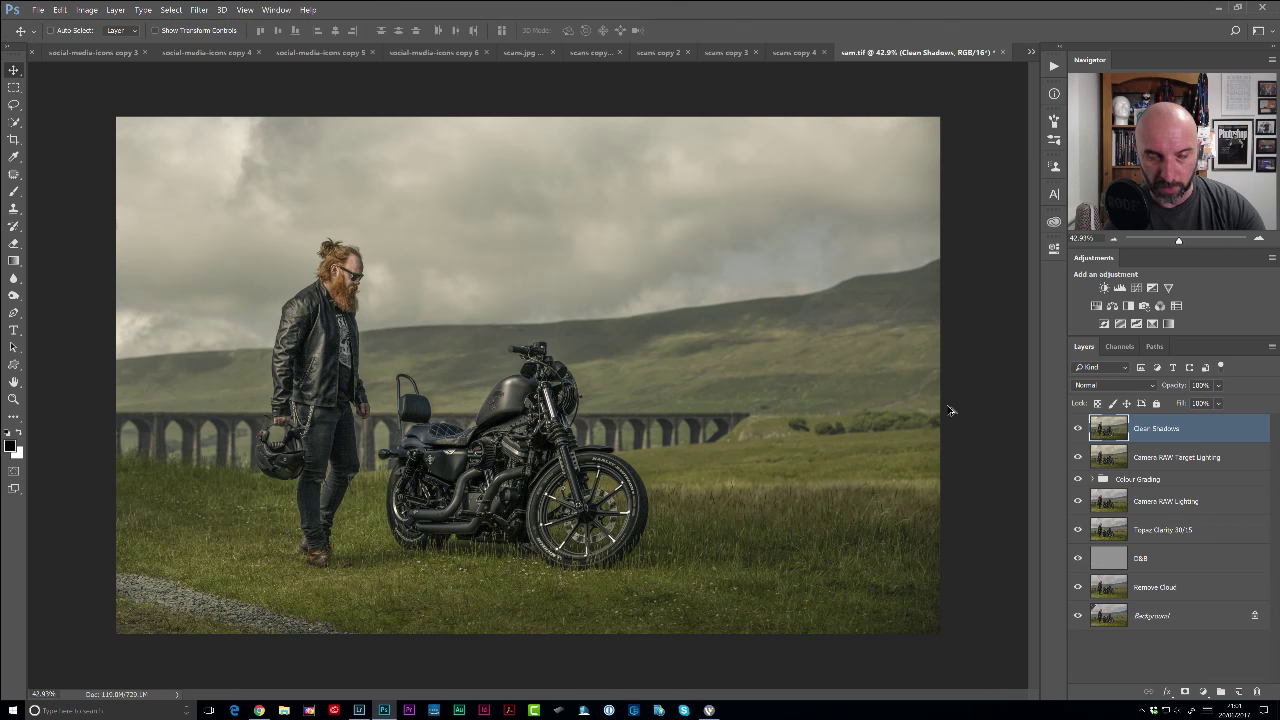
pyautogui.hotkey('ctrl', 'shift', 'alt', 'e')
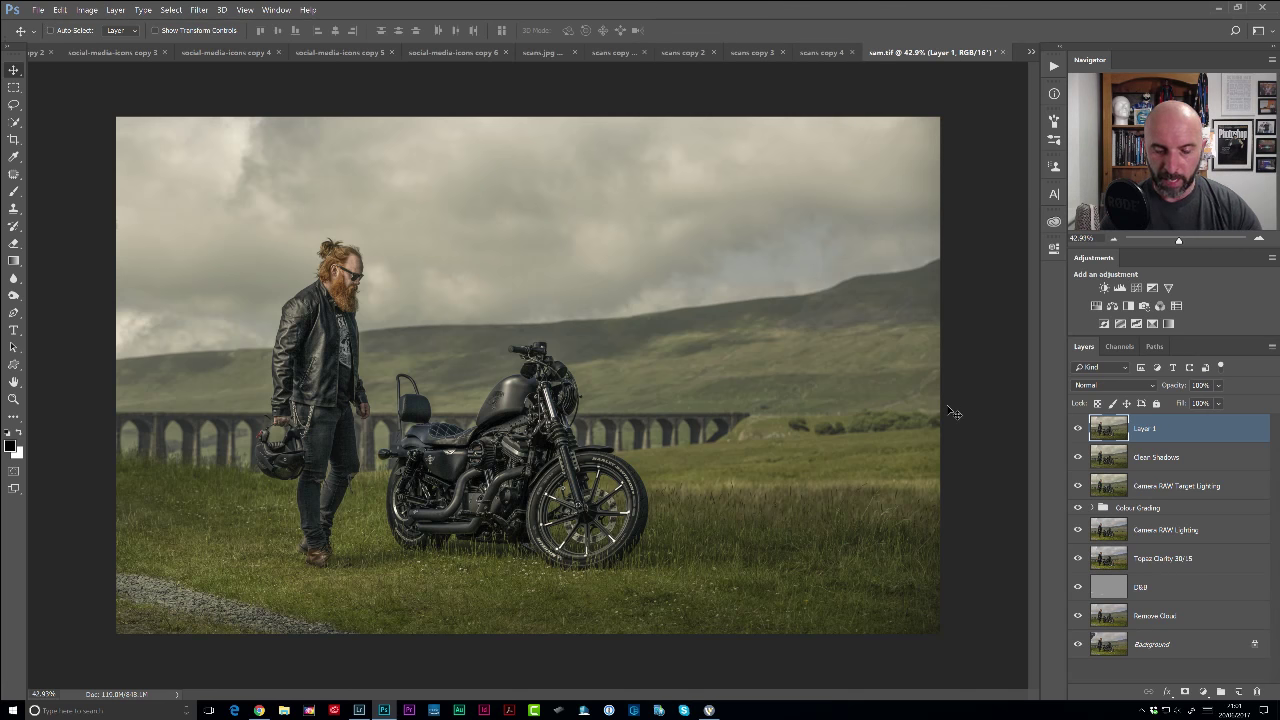
pyautogui.hotkey('ctrl', 'j')
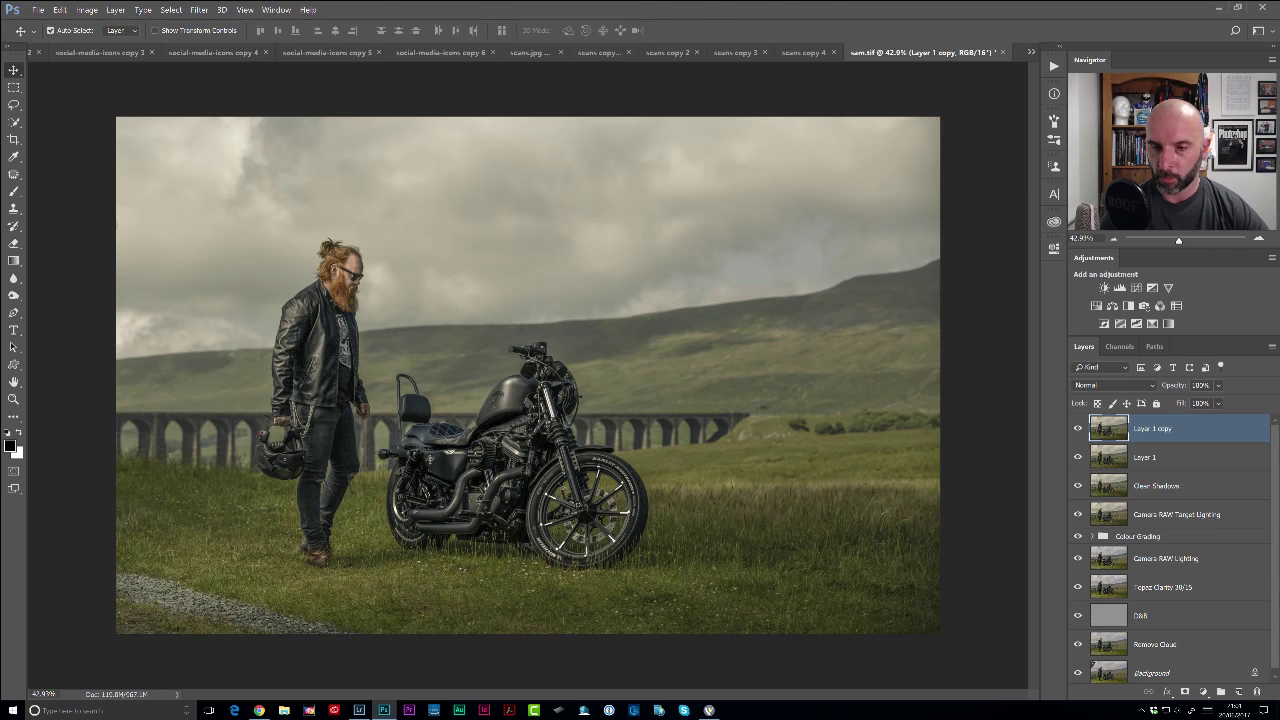
# Rename the lower merged layer as look and its duplicate above it as sharpen.
pyautogui.doubleClick(1150, 457)
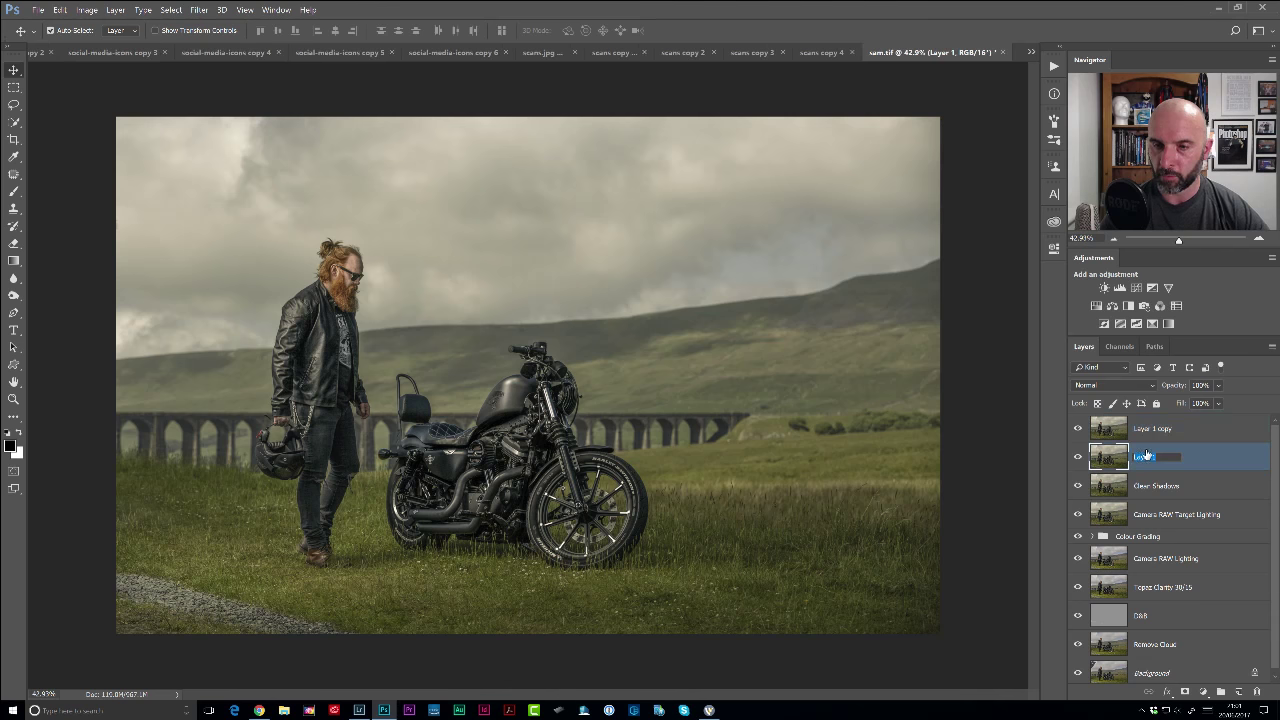
pyautogui.write('Cook')
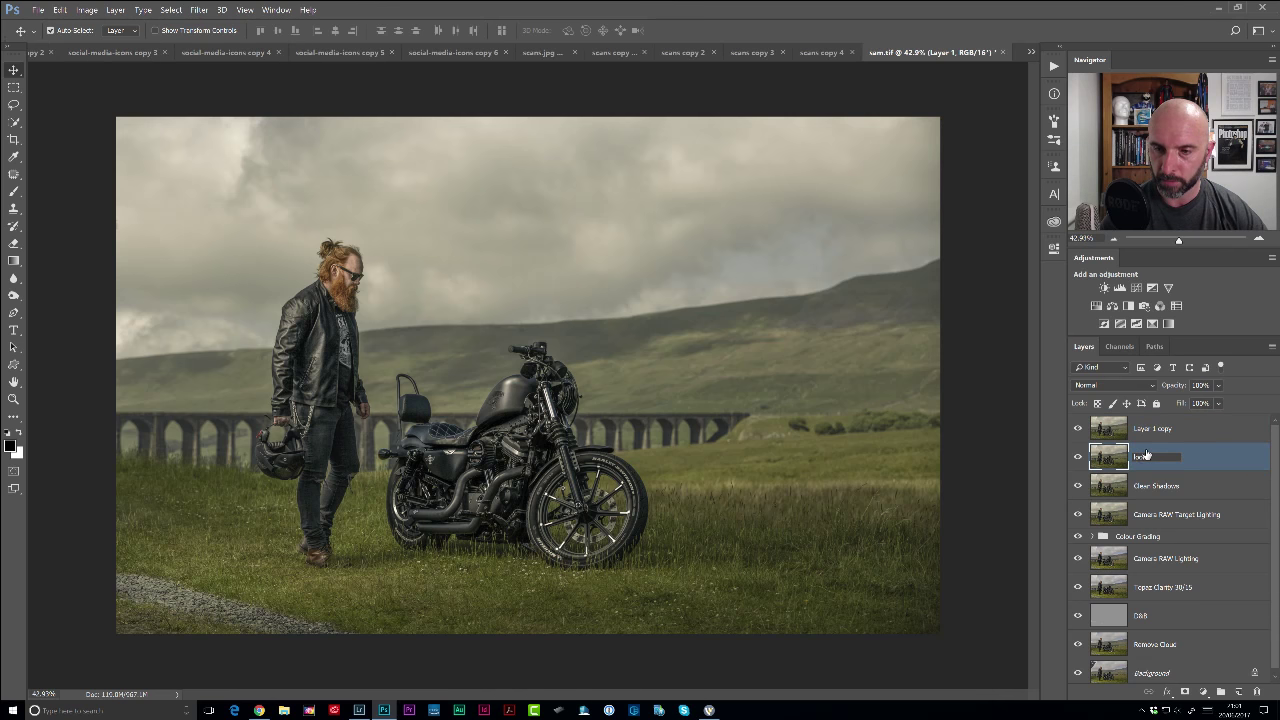
pyautogui.press('Return')
pyautogui.doubleClick(1155, 428)
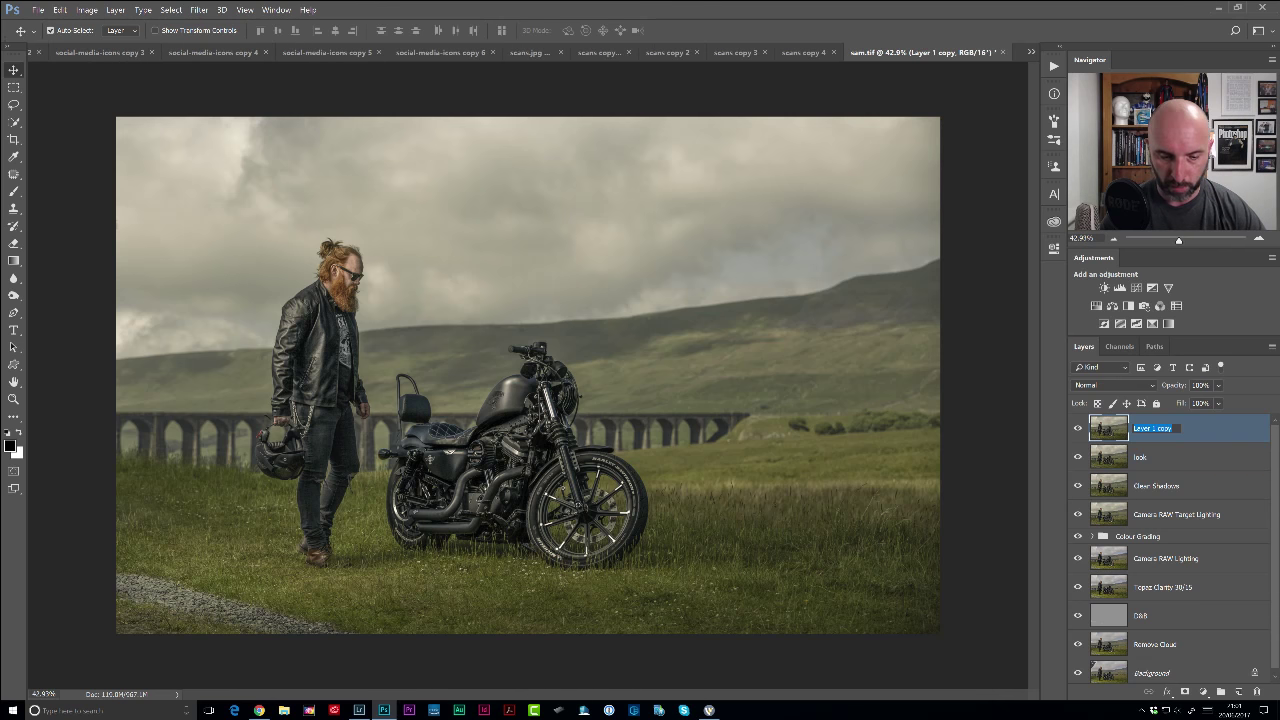
pyautogui.write('sharpen')
pyautogui.press('Return')
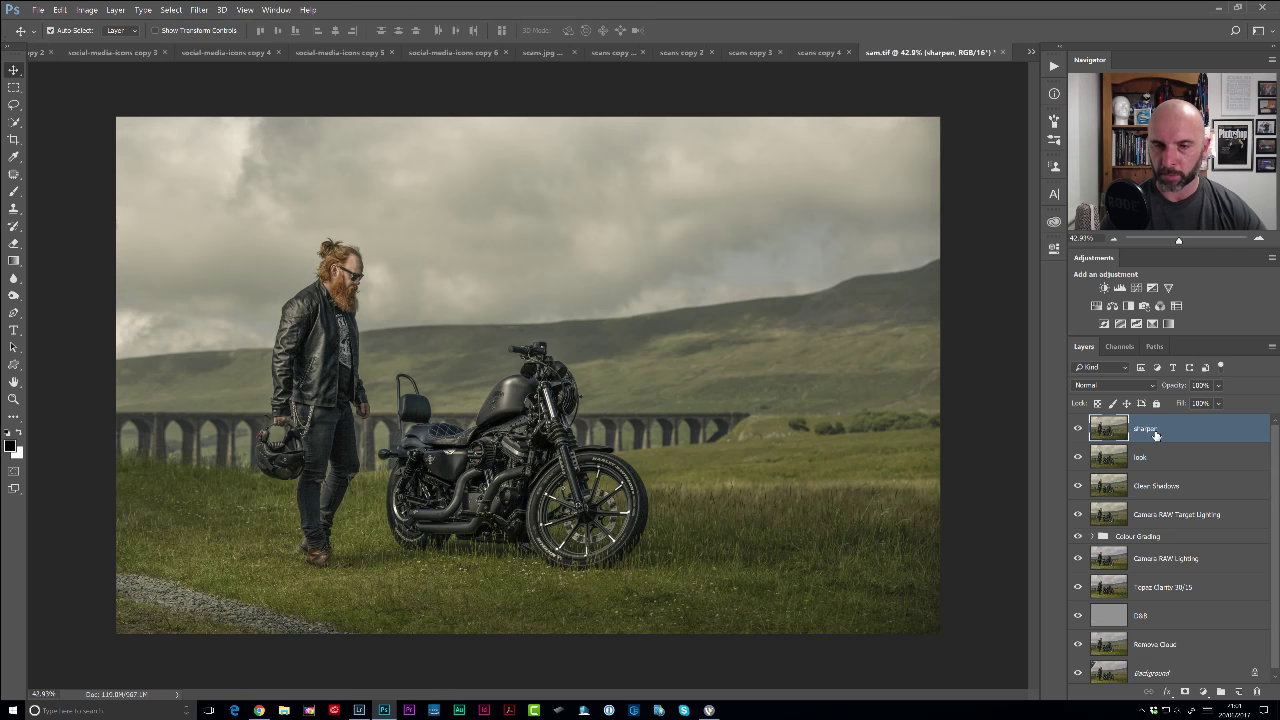
# Hide the sharpen layer and make the look layer active.
pyautogui.click(1078, 430)
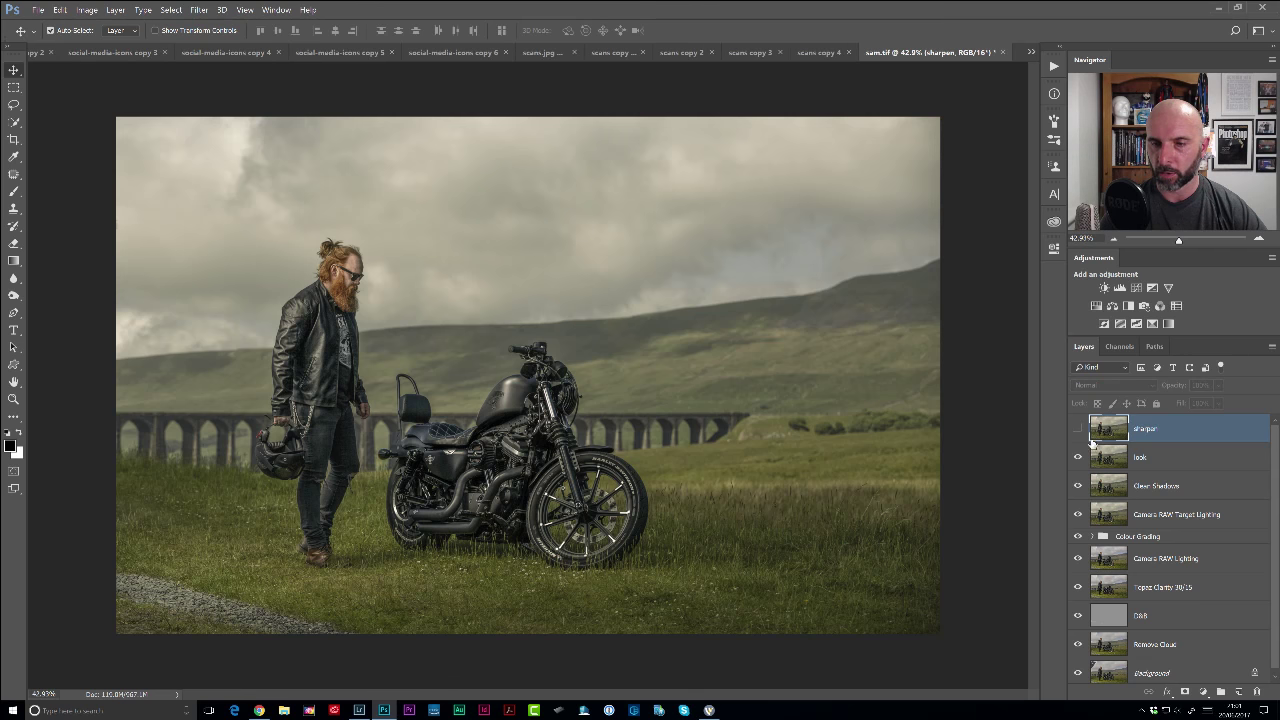
pyautogui.click(1105, 456)
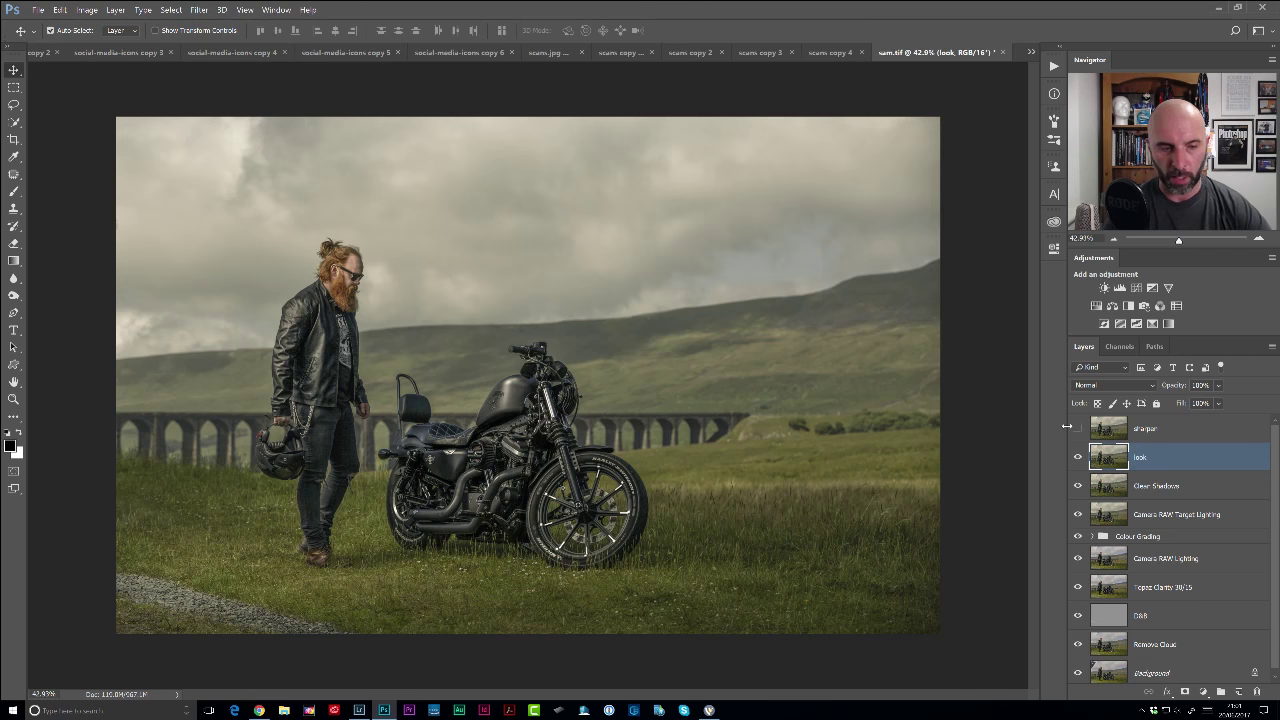
pyautogui.moveTo(391, 293); pyautogui.dragTo(396, 298)
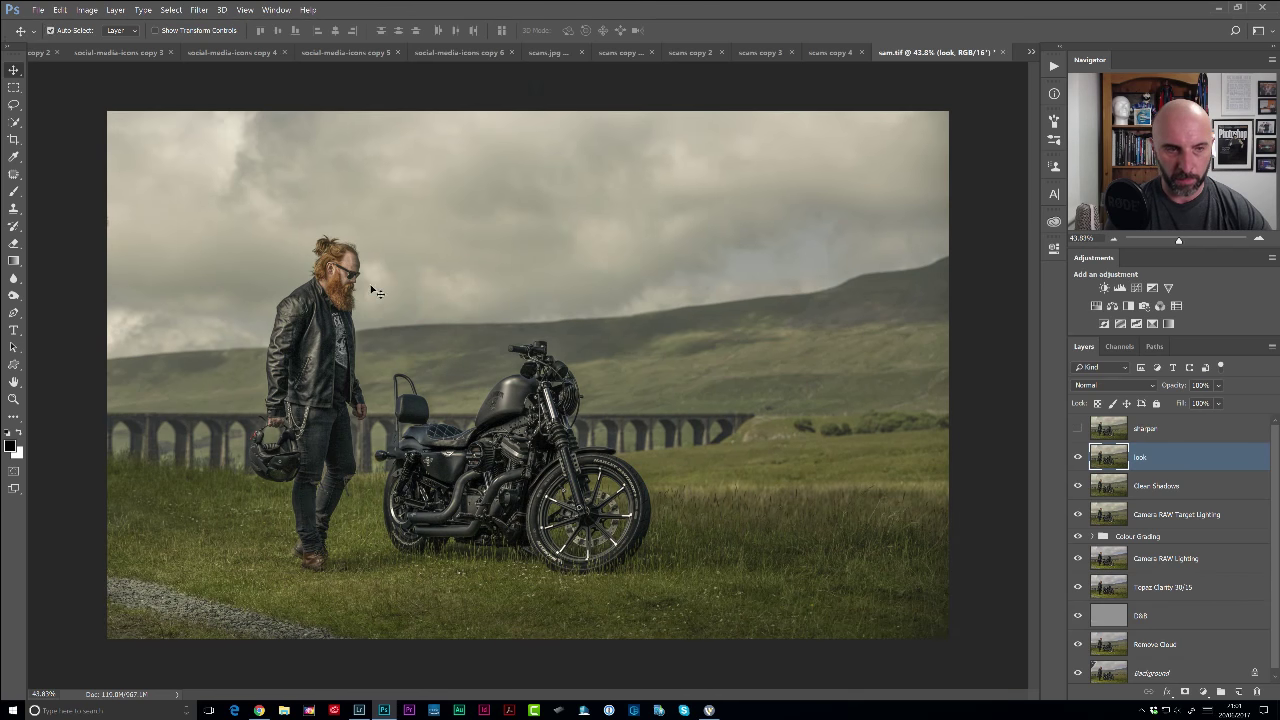
# Apply Reduce Noise to the look layer with Strength 9 and Preserve Details, Reduce Color Noise and Sharpen Details at 0%.
pyautogui.click(362, 282)
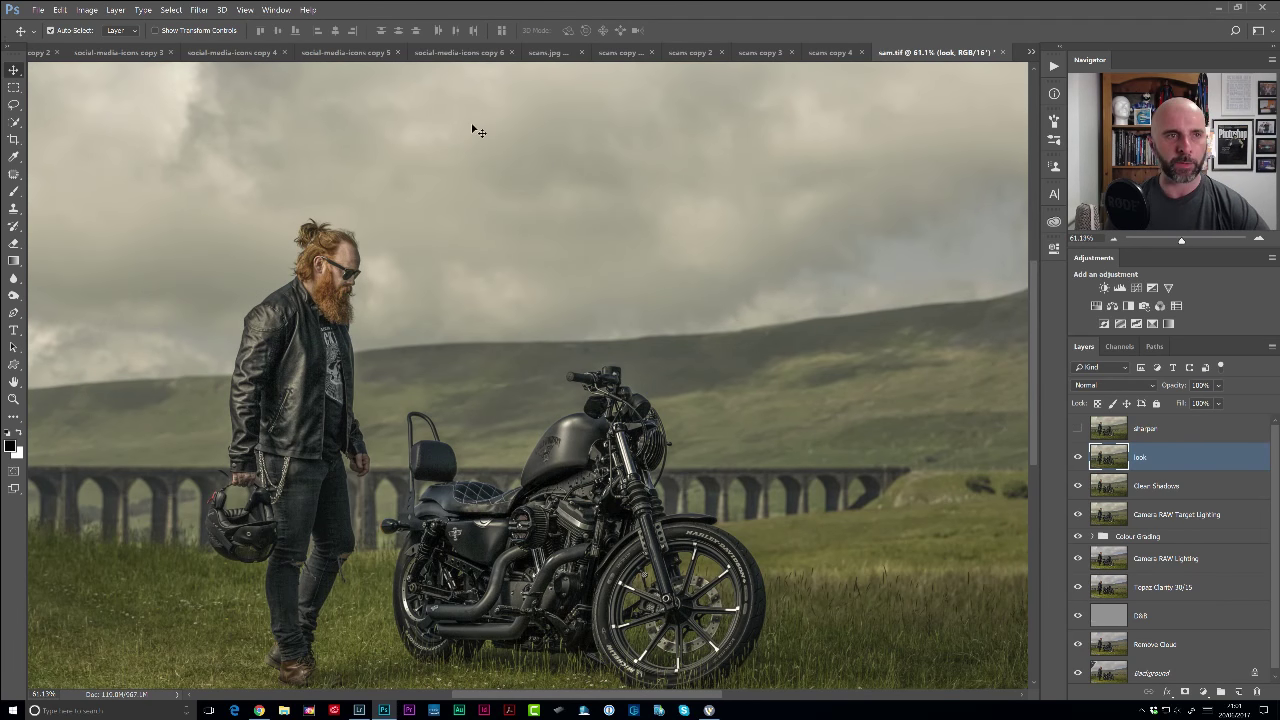
pyautogui.click(198, 10)
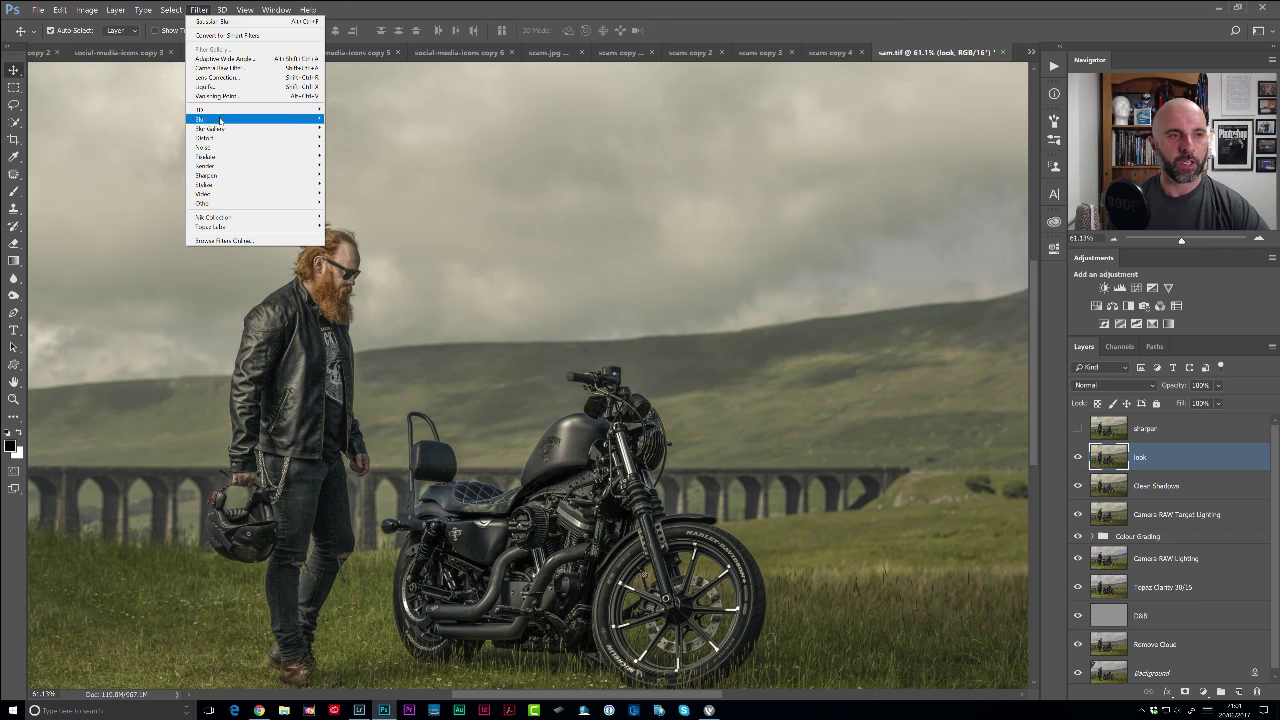
pyautogui.moveTo(300, 147)
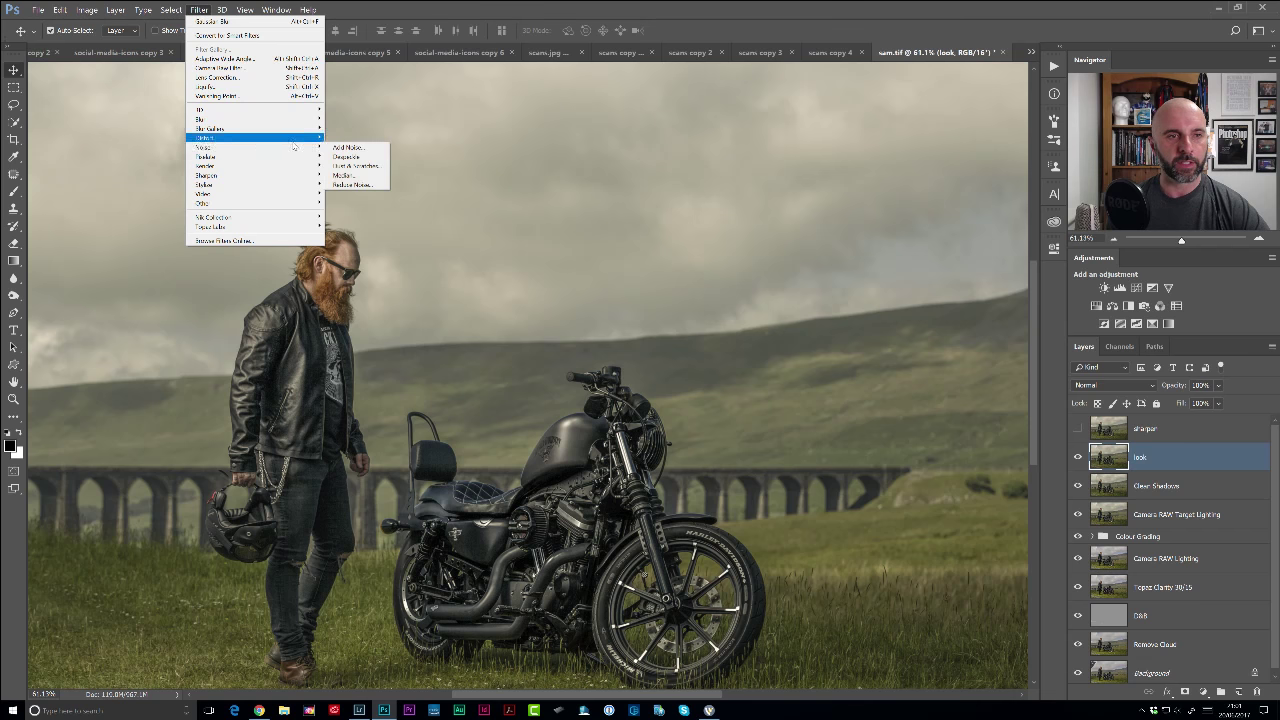
pyautogui.click(345, 184)
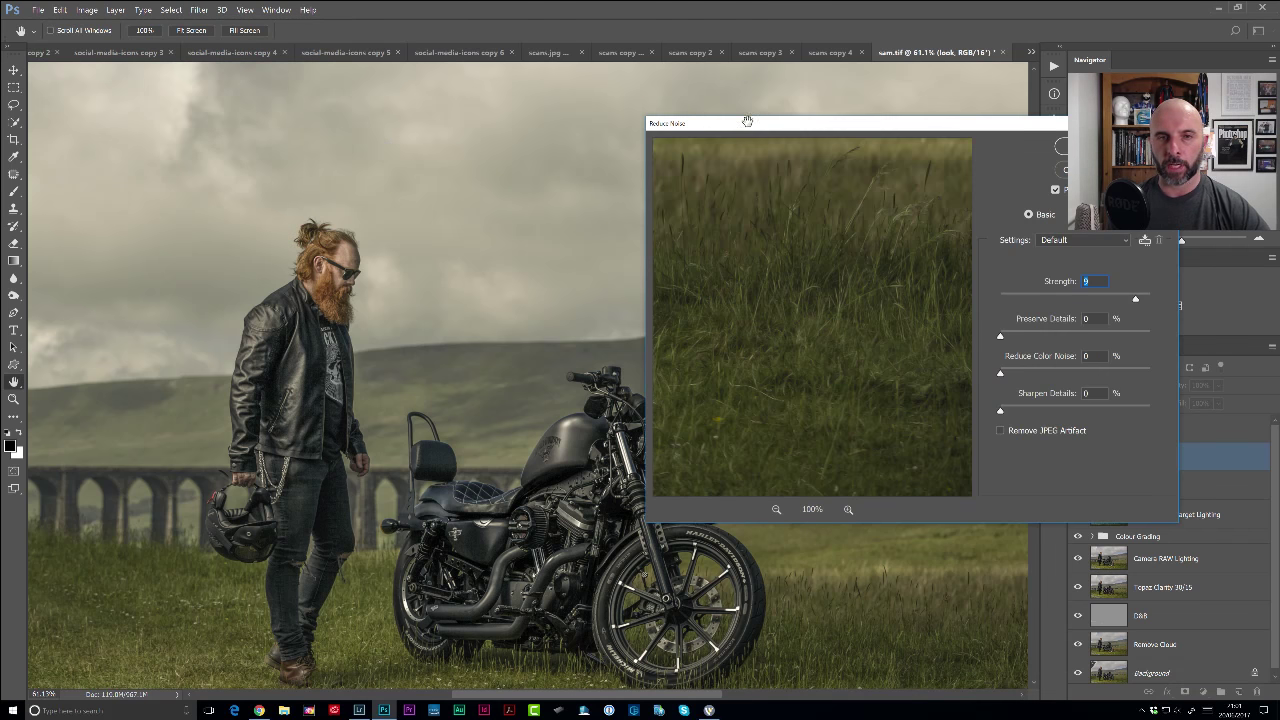
pyautogui.moveTo(748, 120); pyautogui.dragTo(581, 120)
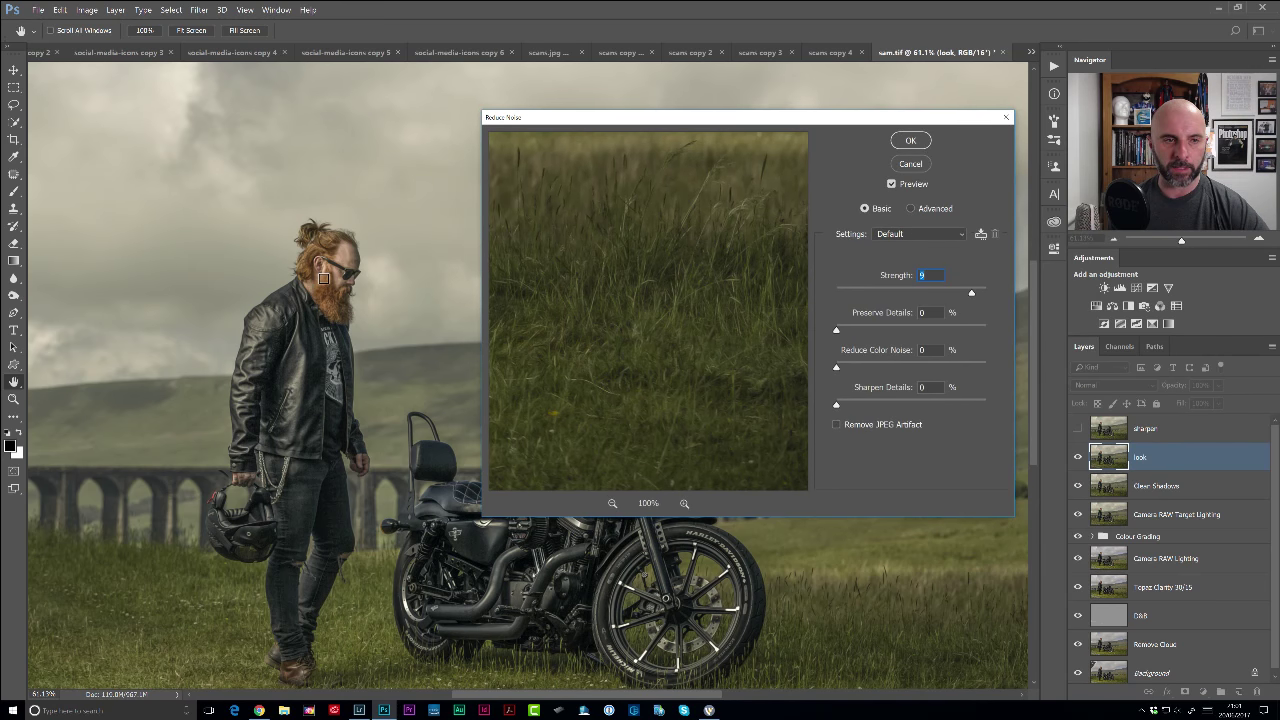
pyautogui.click(328, 279)
pyautogui.moveTo(586, 333); pyautogui.dragTo(617, 283)
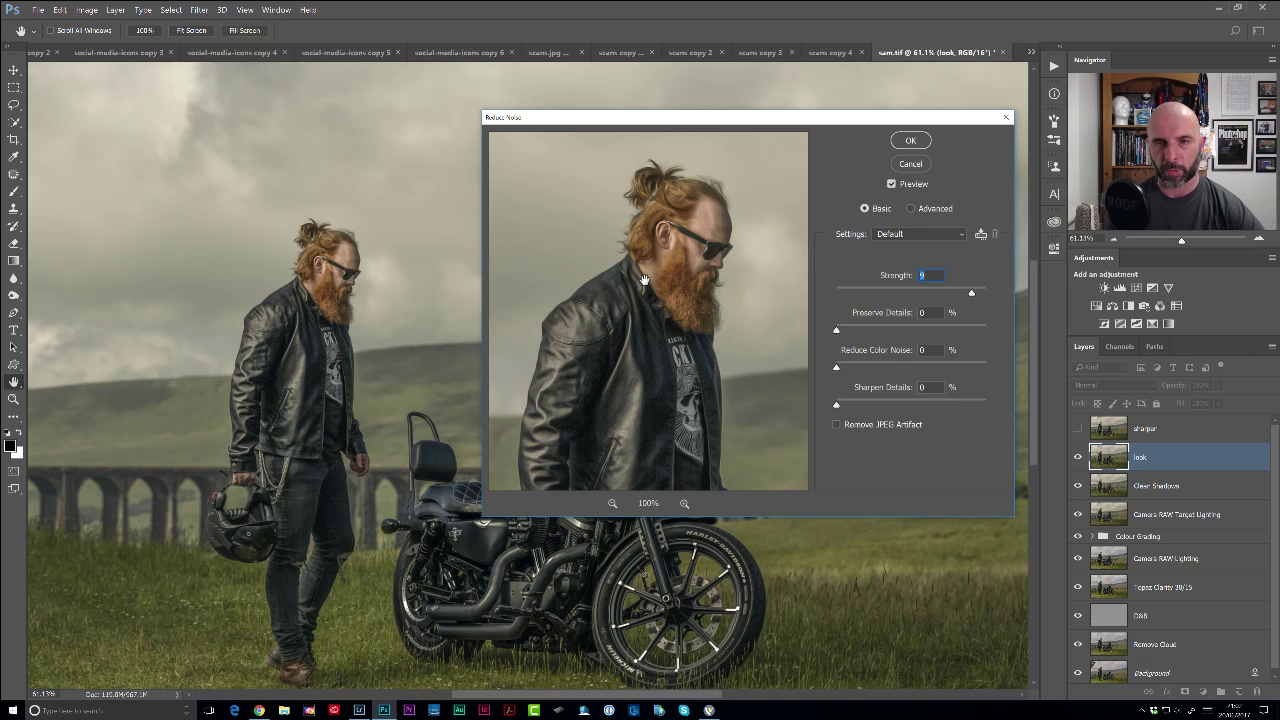
pyautogui.click(911, 141)
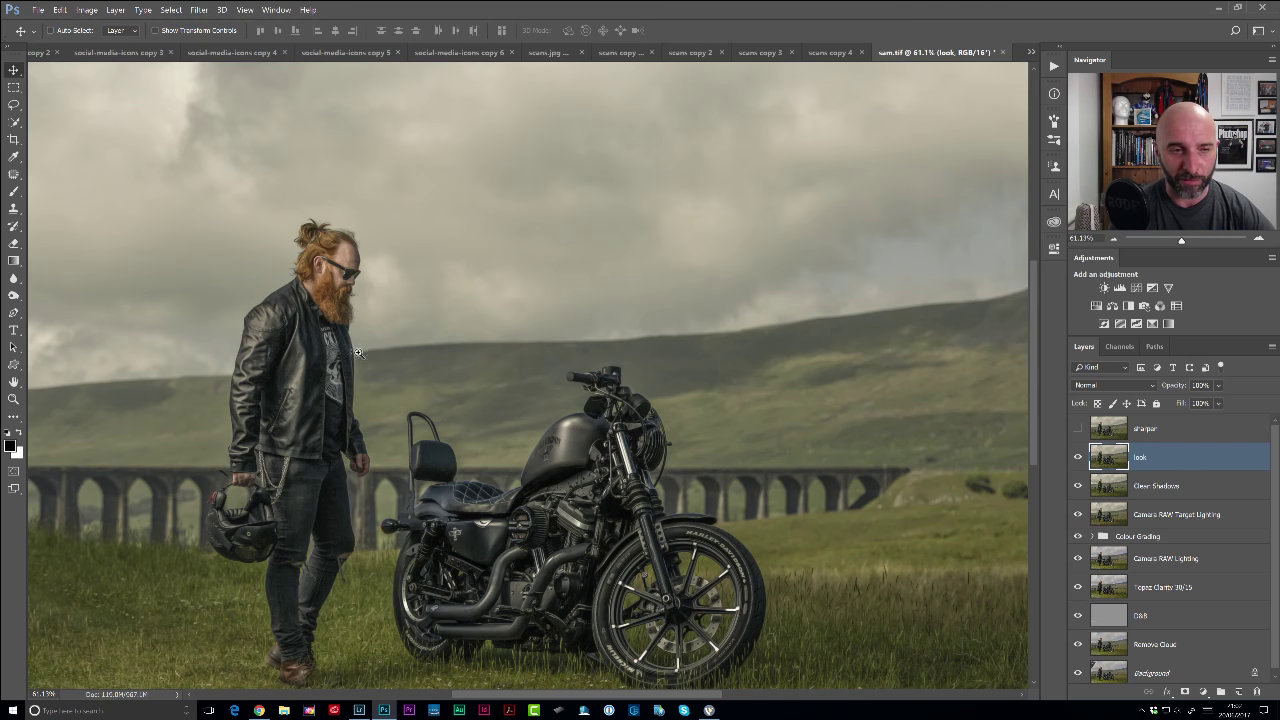
# Compare the man's face and beard with the look layer hidden and shown.
pyautogui.scroll(5, 362, 352)
pyautogui.scroll(3, 368, 345)
pyautogui.moveTo(368, 345); pyautogui.dragTo(350, 688)
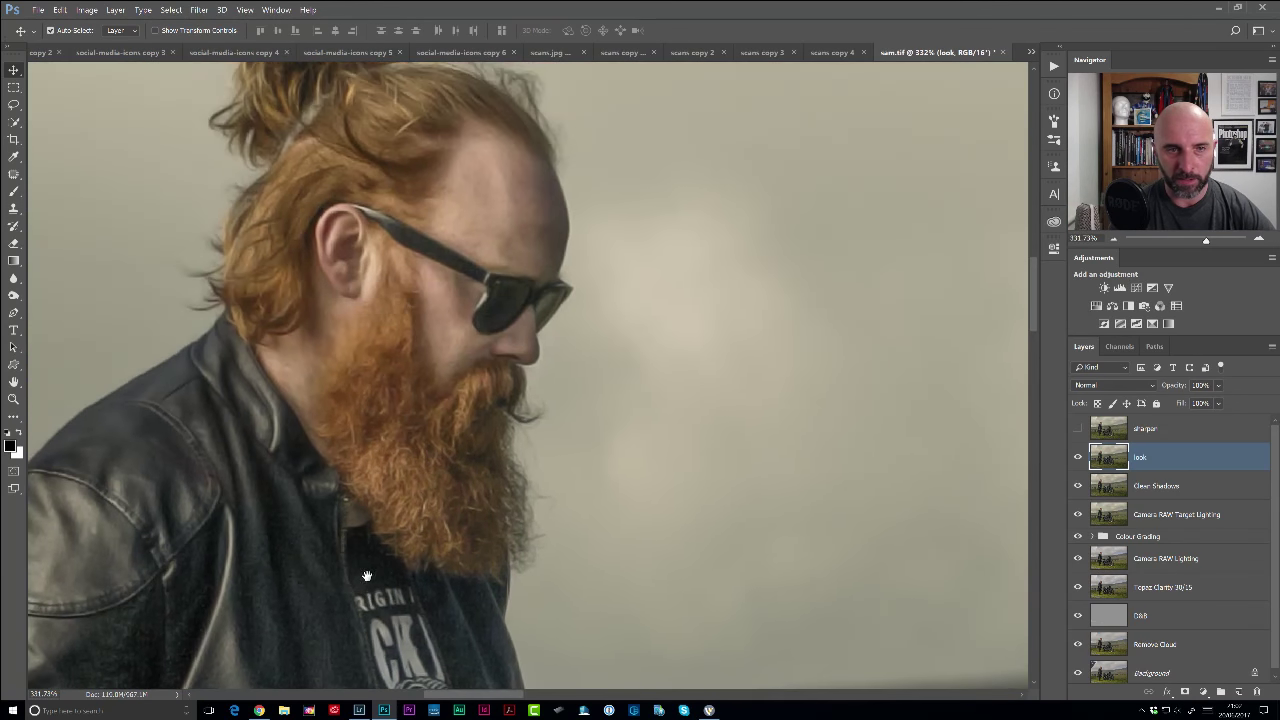
pyautogui.click(1077, 458)
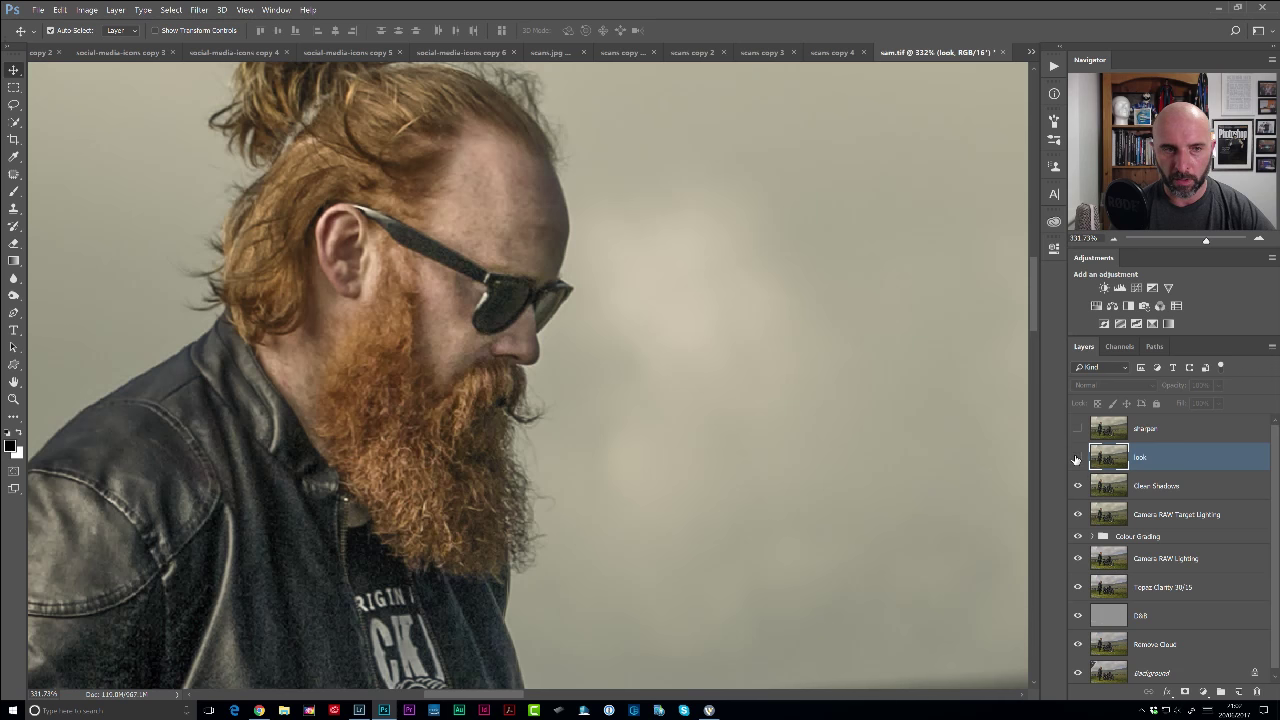
pyautogui.click(1077, 458)
pyautogui.click(1077, 458)
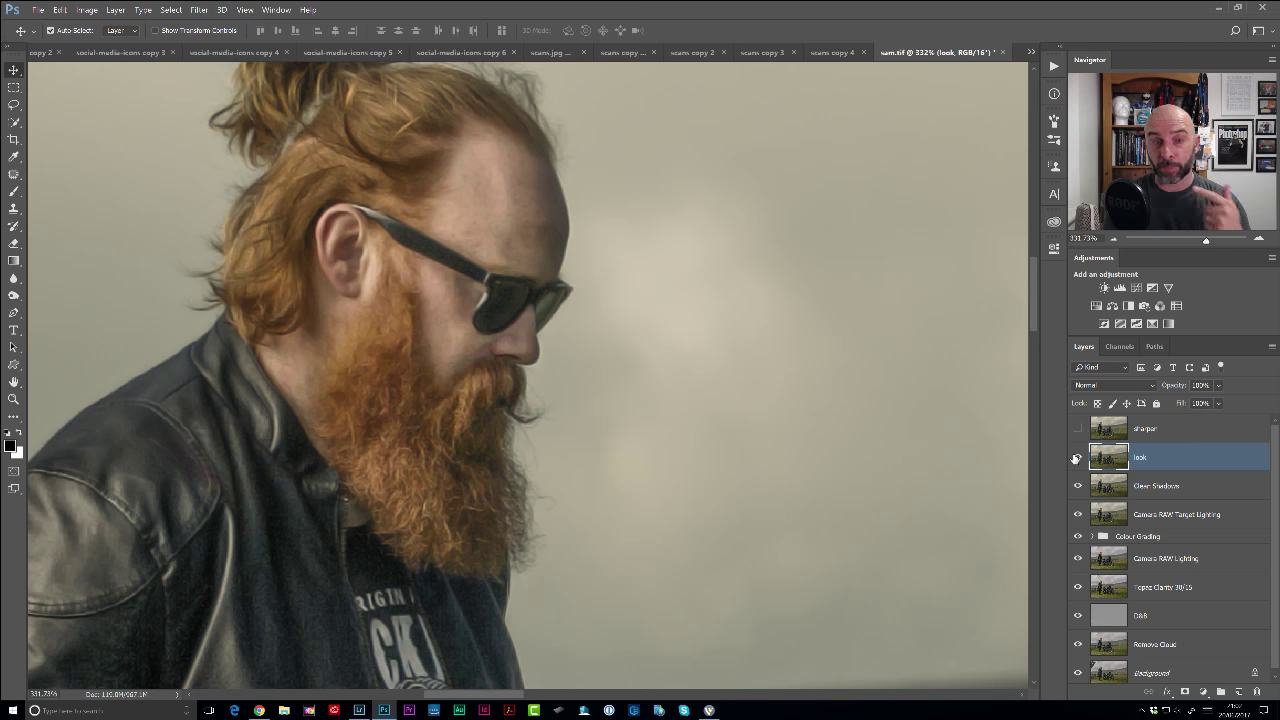
# Show and activate the sharpen layer and apply a High Pass filter to it with a radius of 1 pixel.
pyautogui.keyDown('alt'); pyautogui.scroll(-3, 711, 334); pyautogui.keyUp('alt')
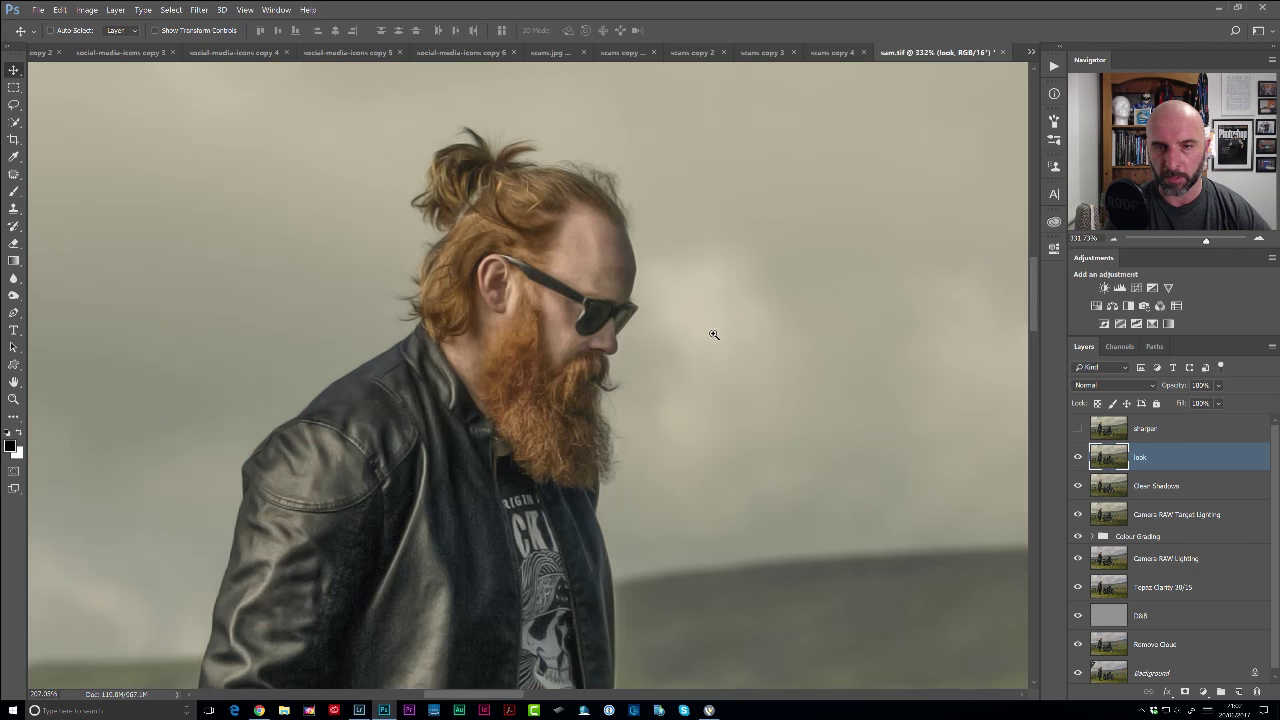
pyautogui.click(1107, 428)
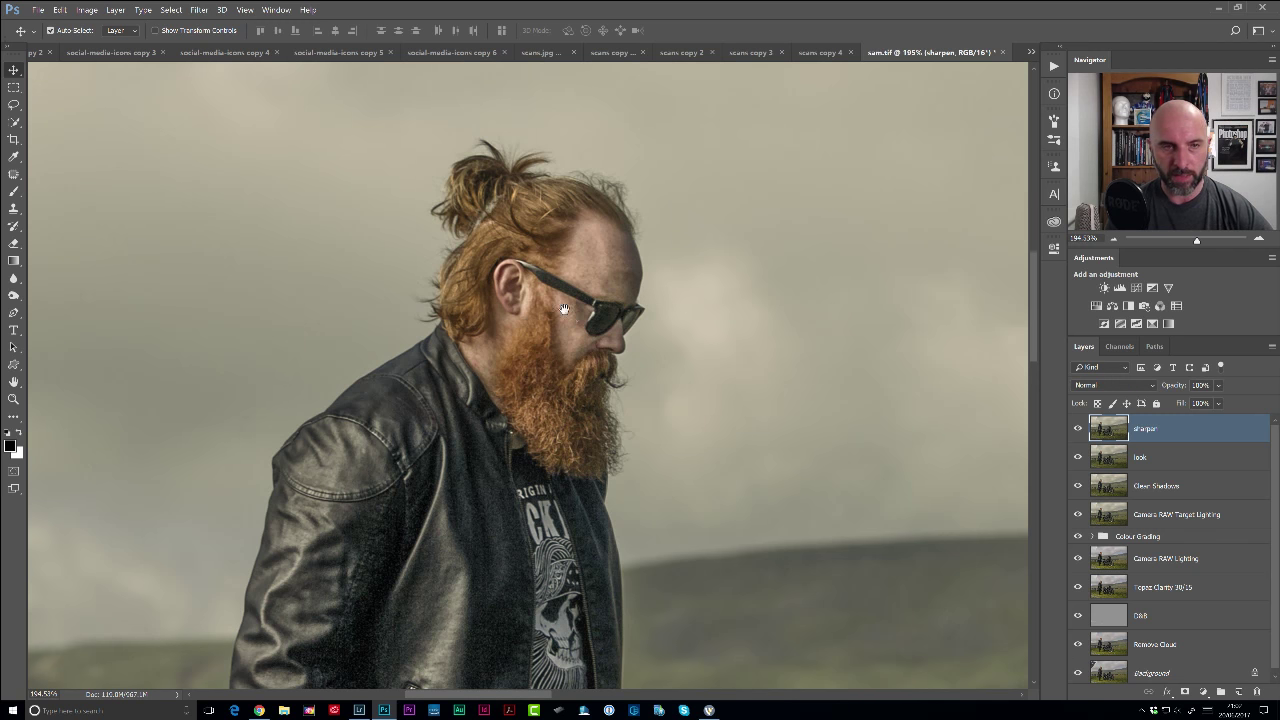
pyautogui.moveTo(563, 310); pyautogui.dragTo(443, 310)
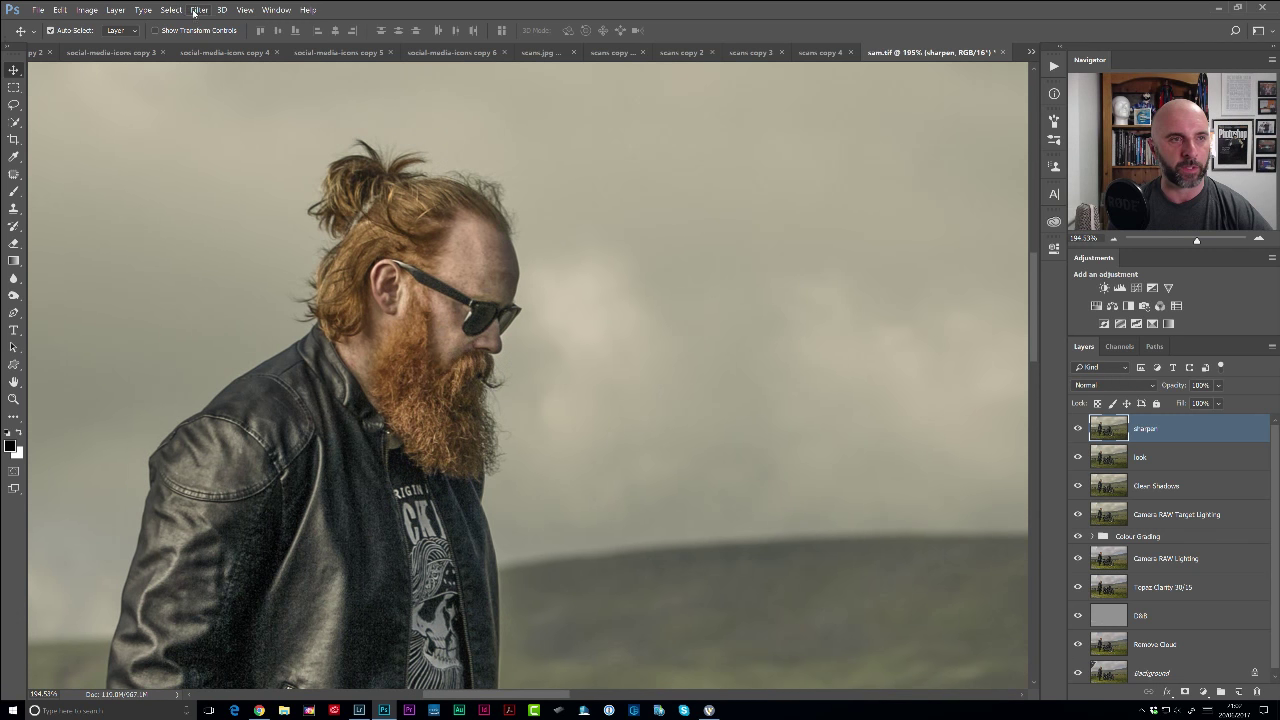
pyautogui.click(199, 10)
pyautogui.moveTo(230, 203)
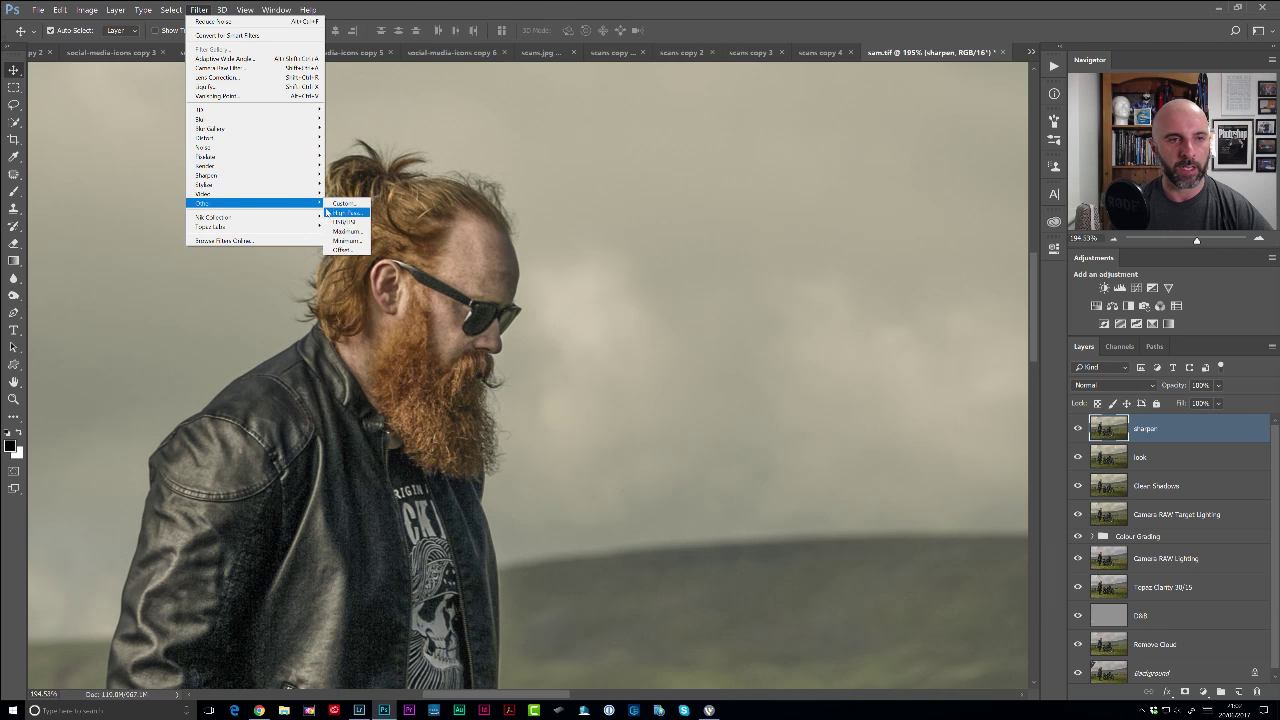
pyautogui.click(332, 213)
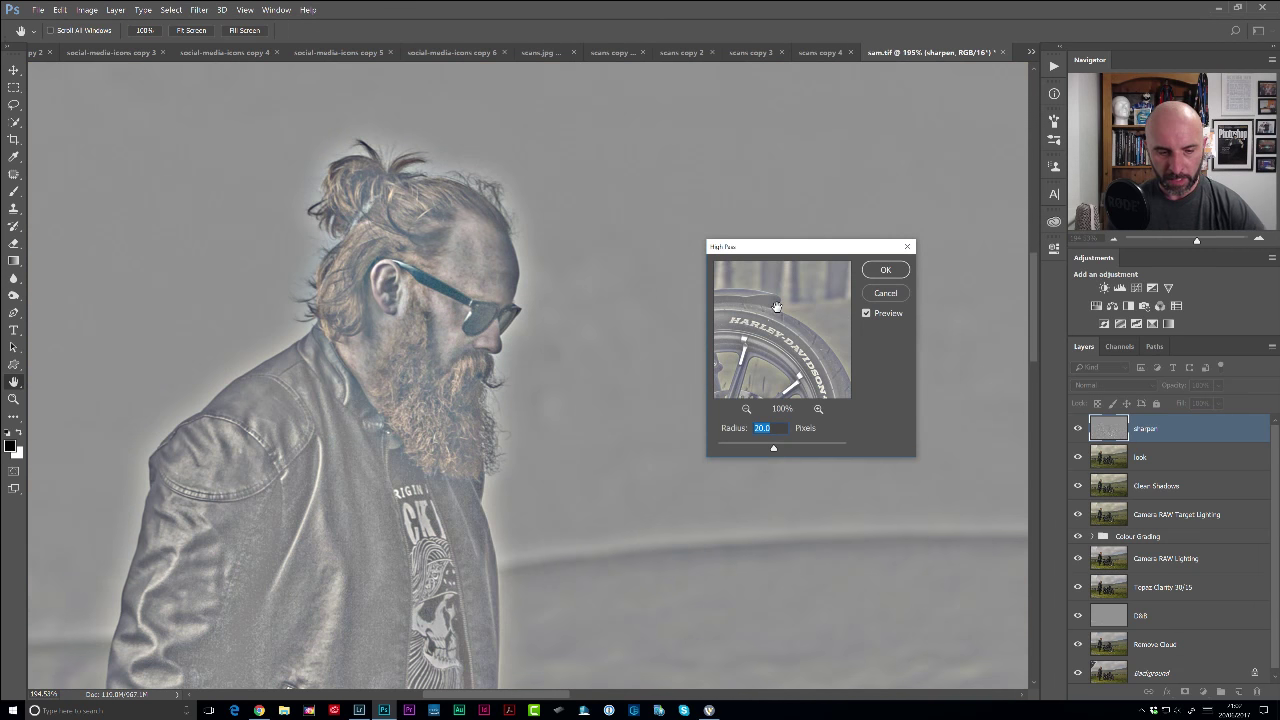
pyautogui.write('1')
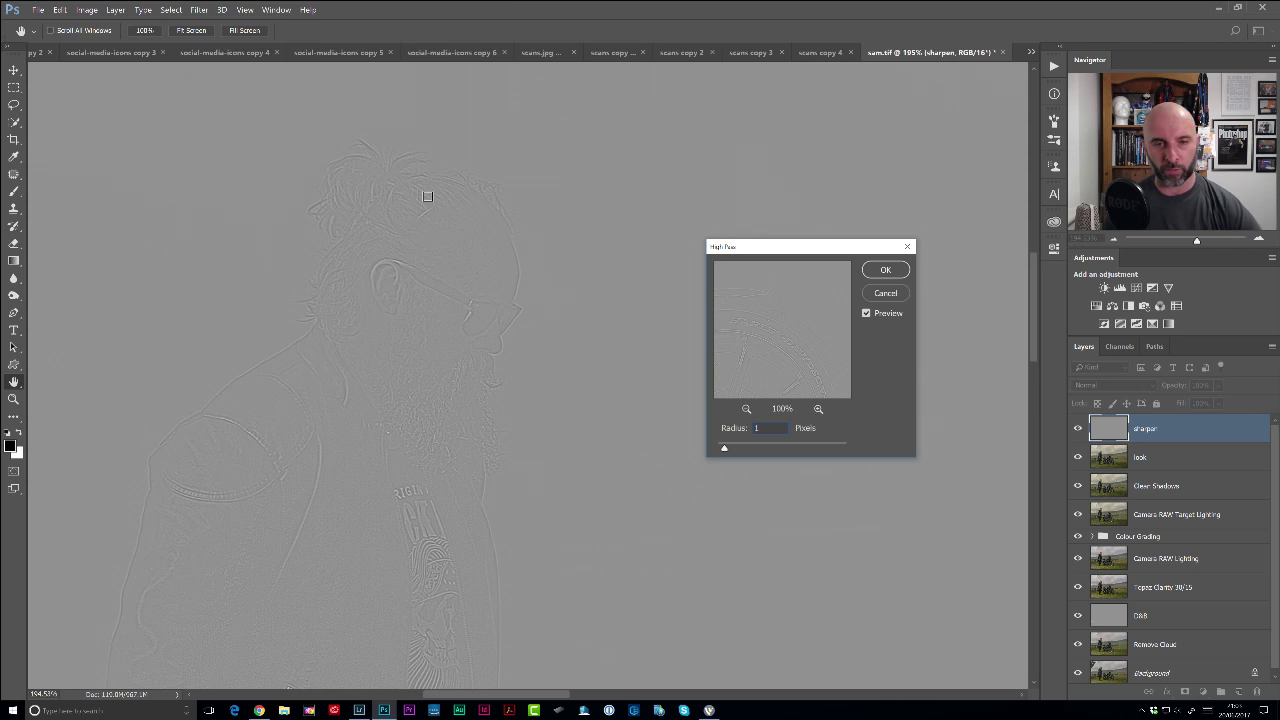
pyautogui.click(883, 270)
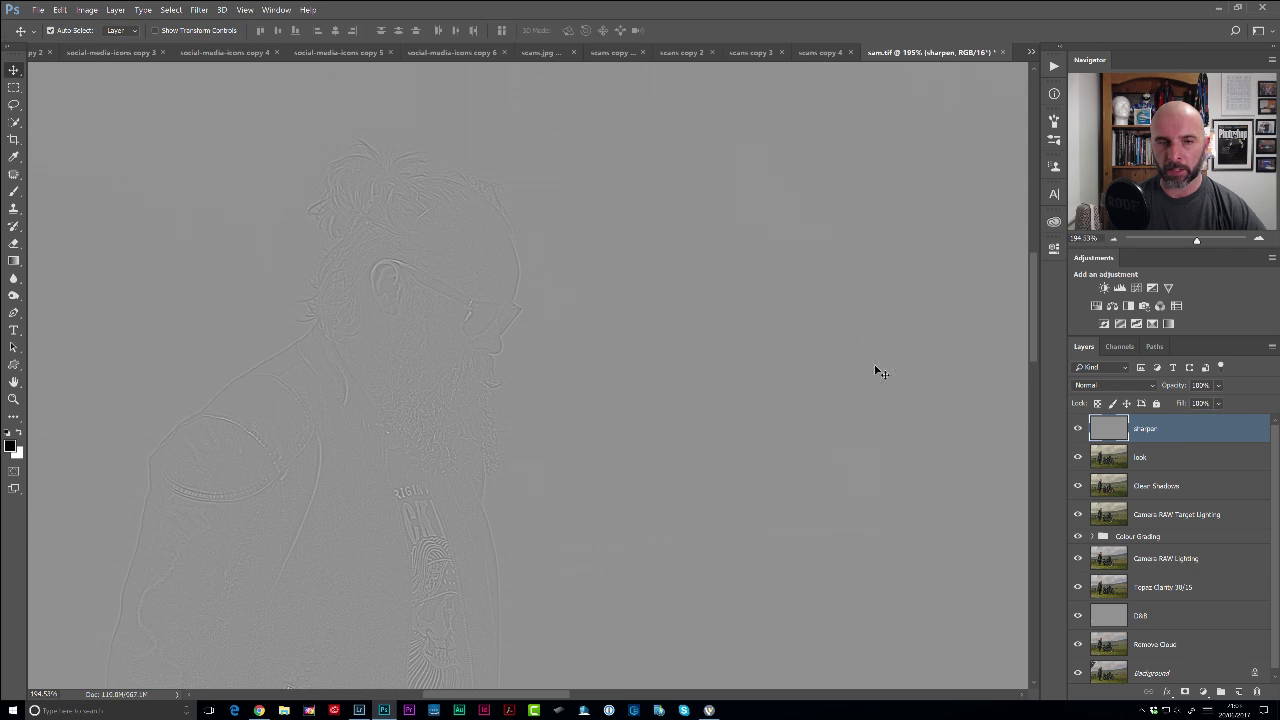
# Set the sharpen layer's blend mode to Hard Light.
pyautogui.click(1113, 386)
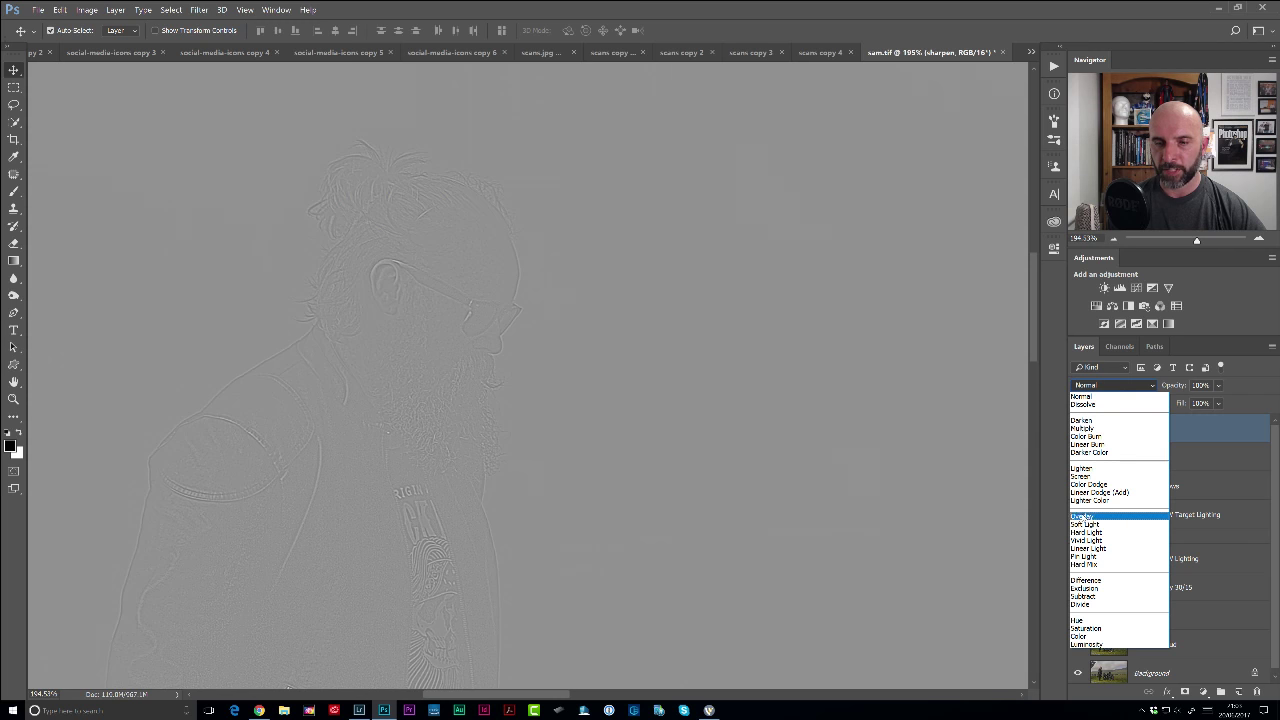
pyautogui.click(1088, 532)
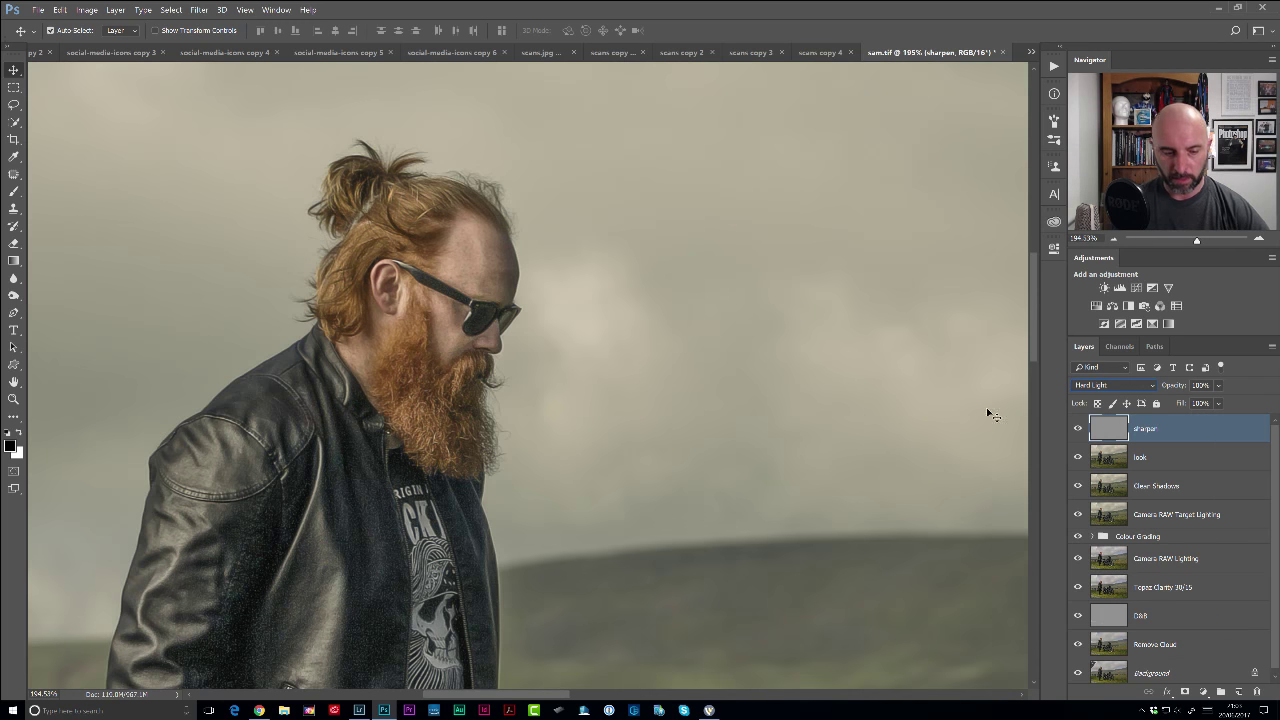
pyautogui.scroll(1, 603, 375)
pyautogui.scroll(4, 603, 375)
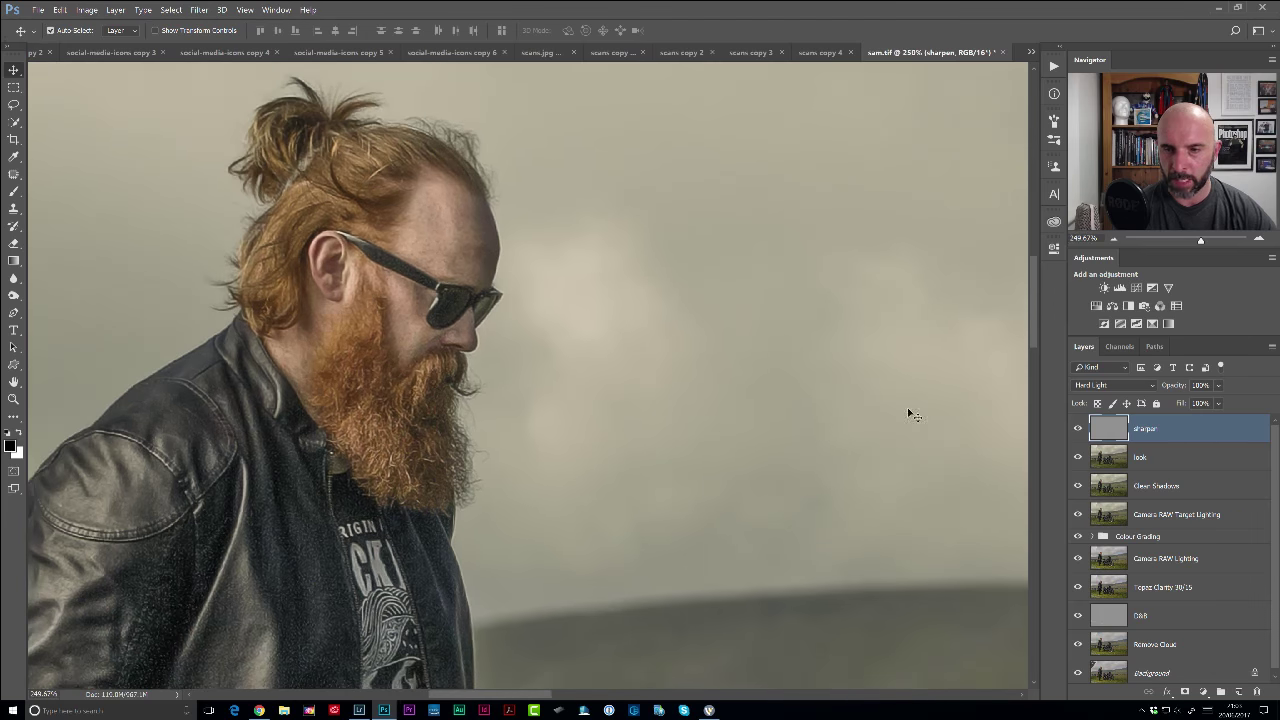
# Group the sharpen and look layers into a new group named look.
pyautogui.keyDown('shift'); pyautogui.click(1193, 457); pyautogui.keyUp('shift')
pyautogui.click(1272, 349)
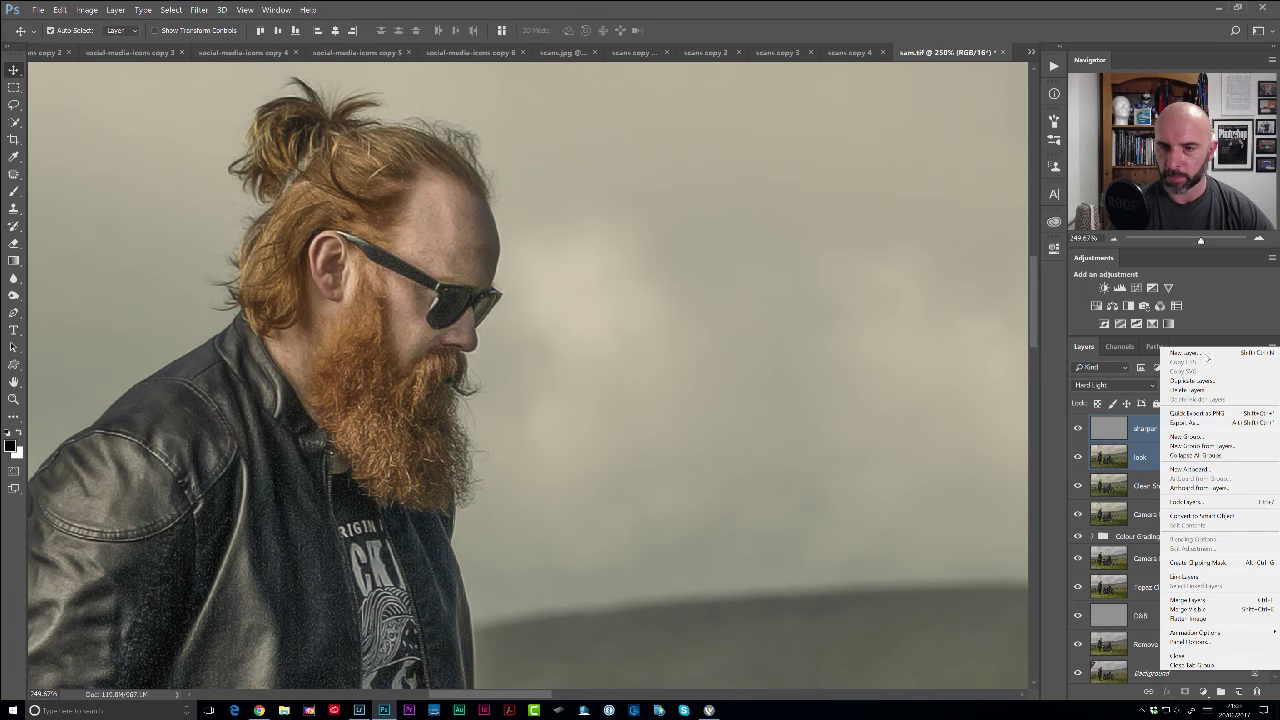
pyautogui.click(1188, 446)
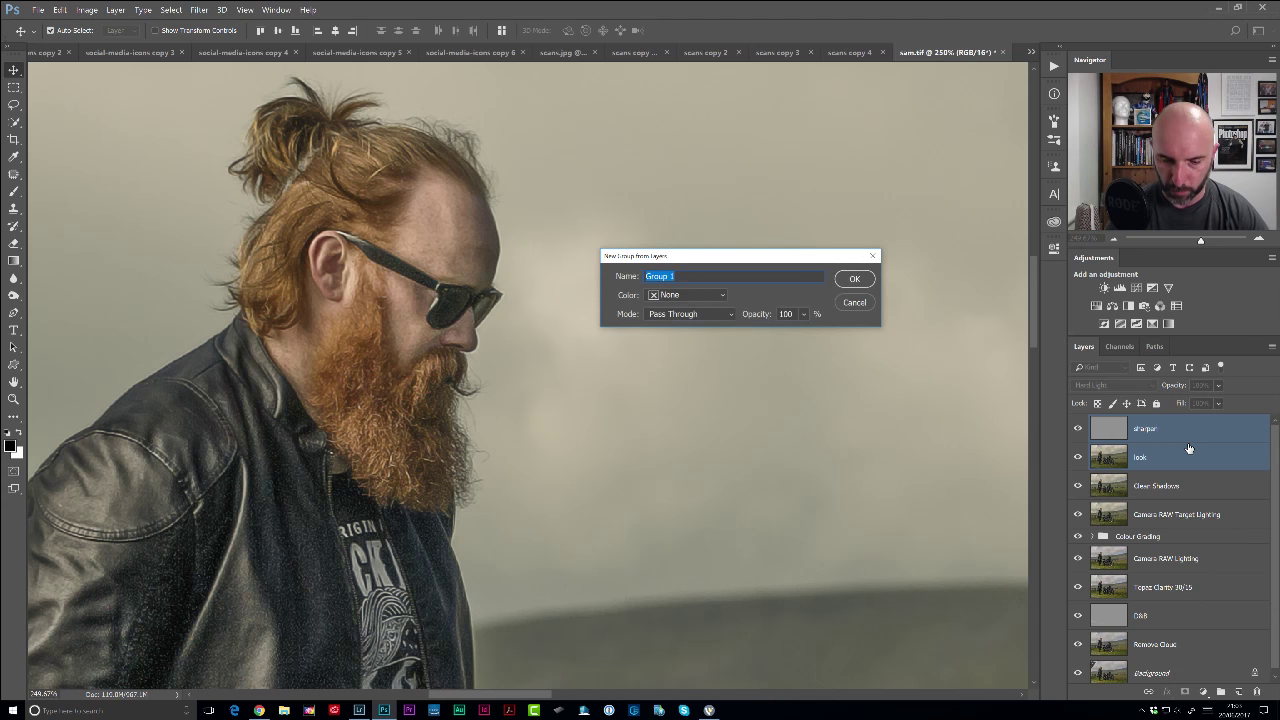
pyautogui.write('look')
pyautogui.press('Return')
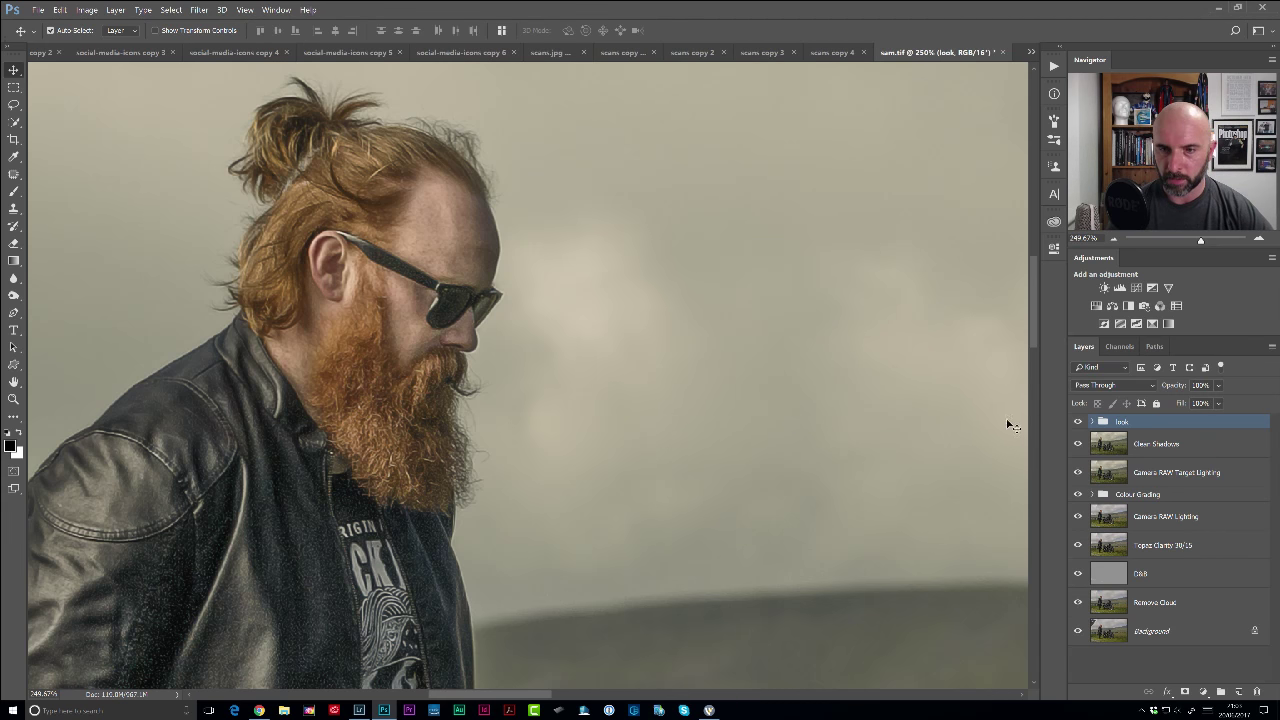
# Expand the look group, compare the image with the sharpen layer hidden and shown, and collapse the group again.
pyautogui.click(1092, 421)
pyautogui.click(1076, 445)
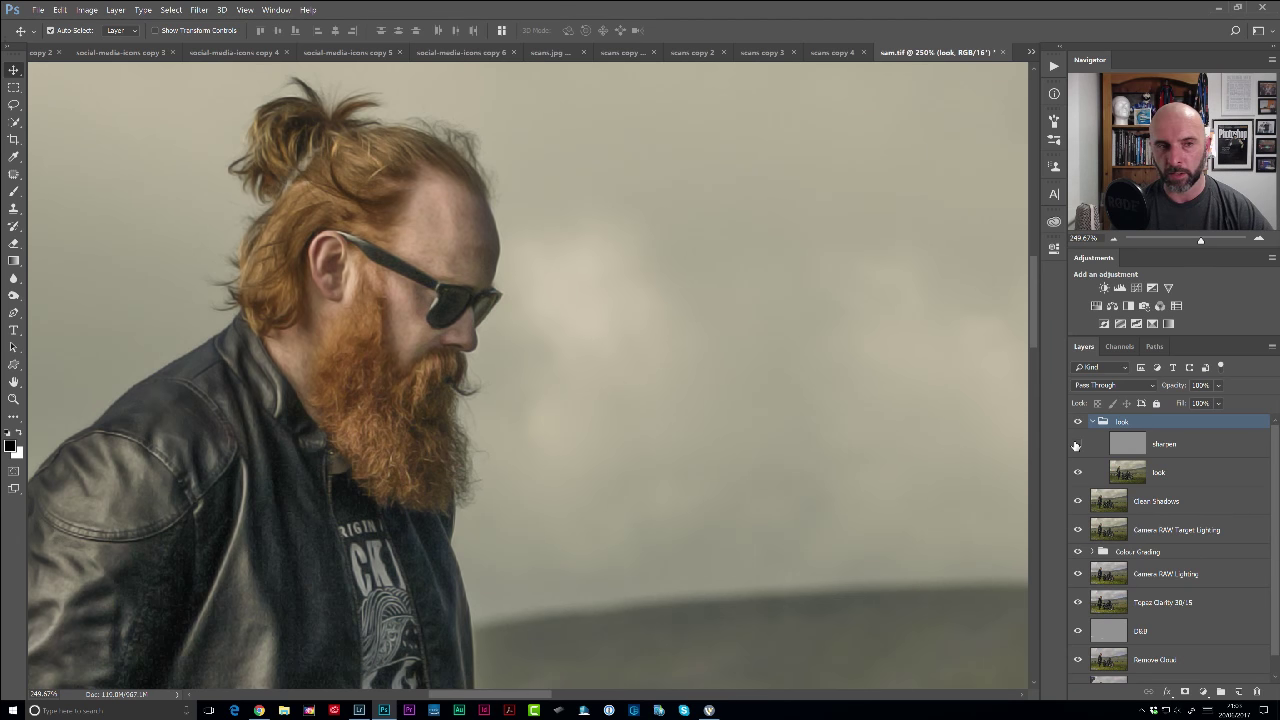
pyautogui.click(1076, 445)
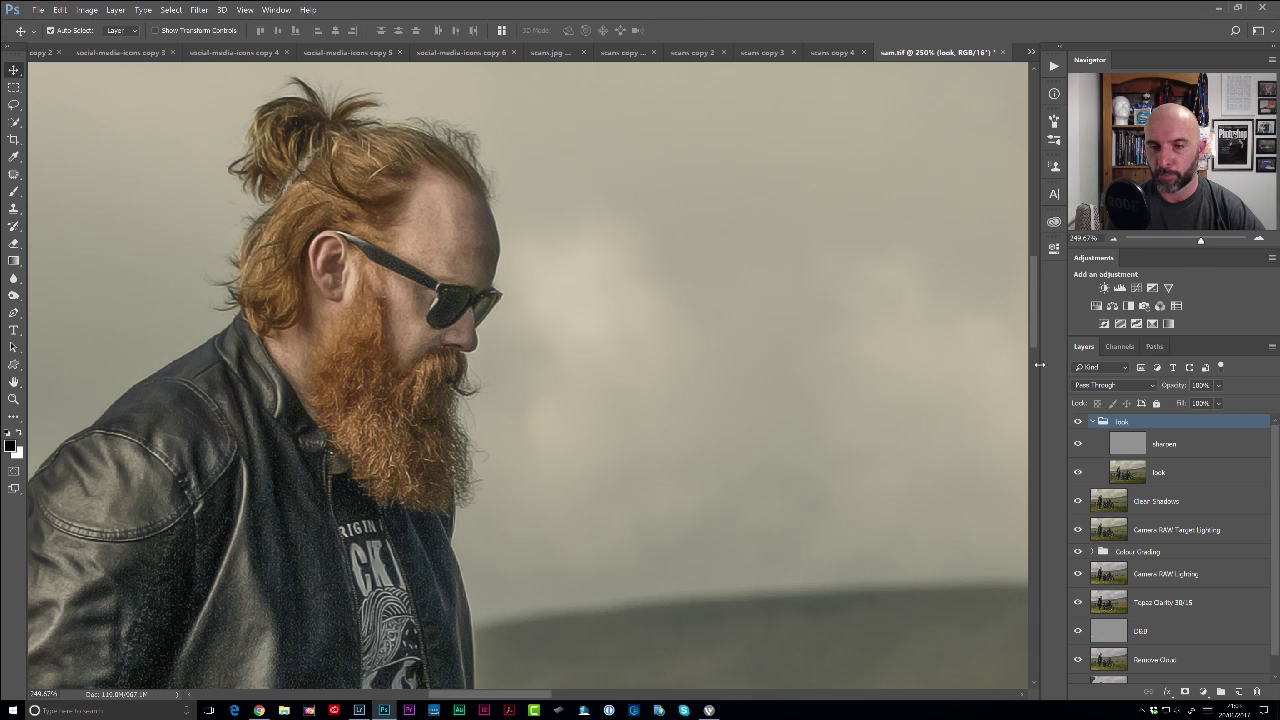
pyautogui.click(1077, 445)
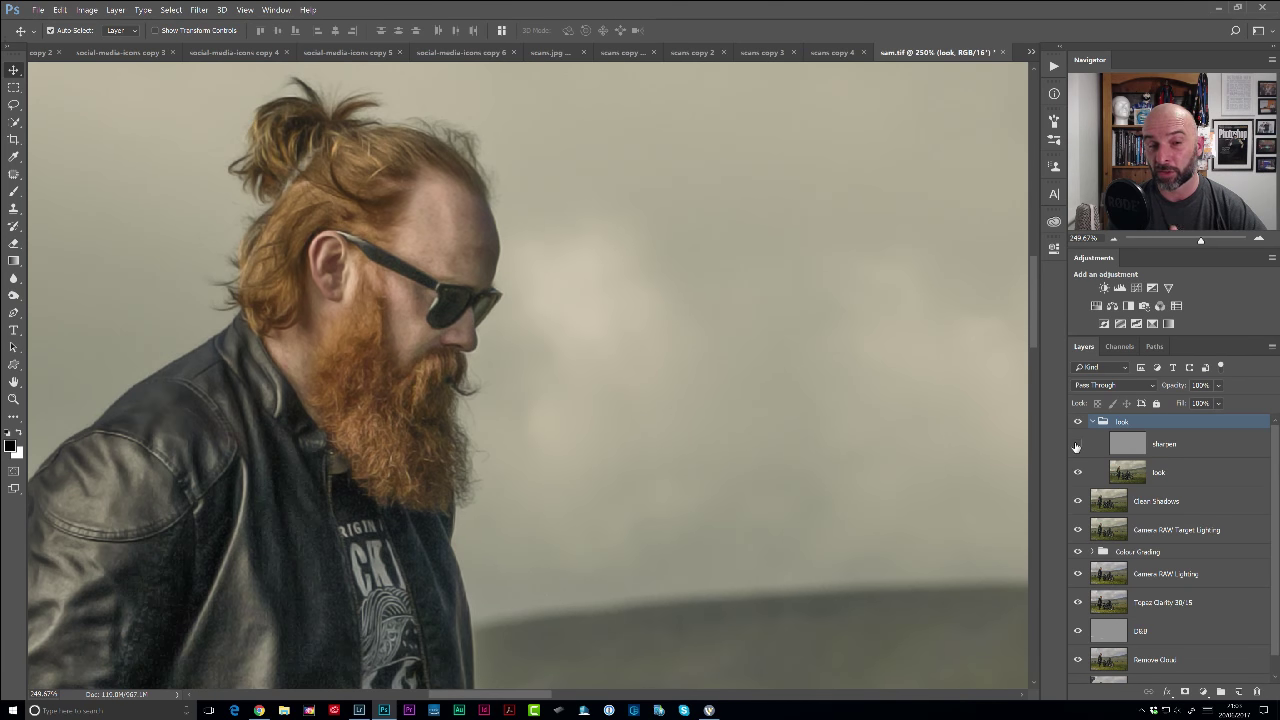
pyautogui.click(1077, 445)
pyautogui.click(1077, 445)
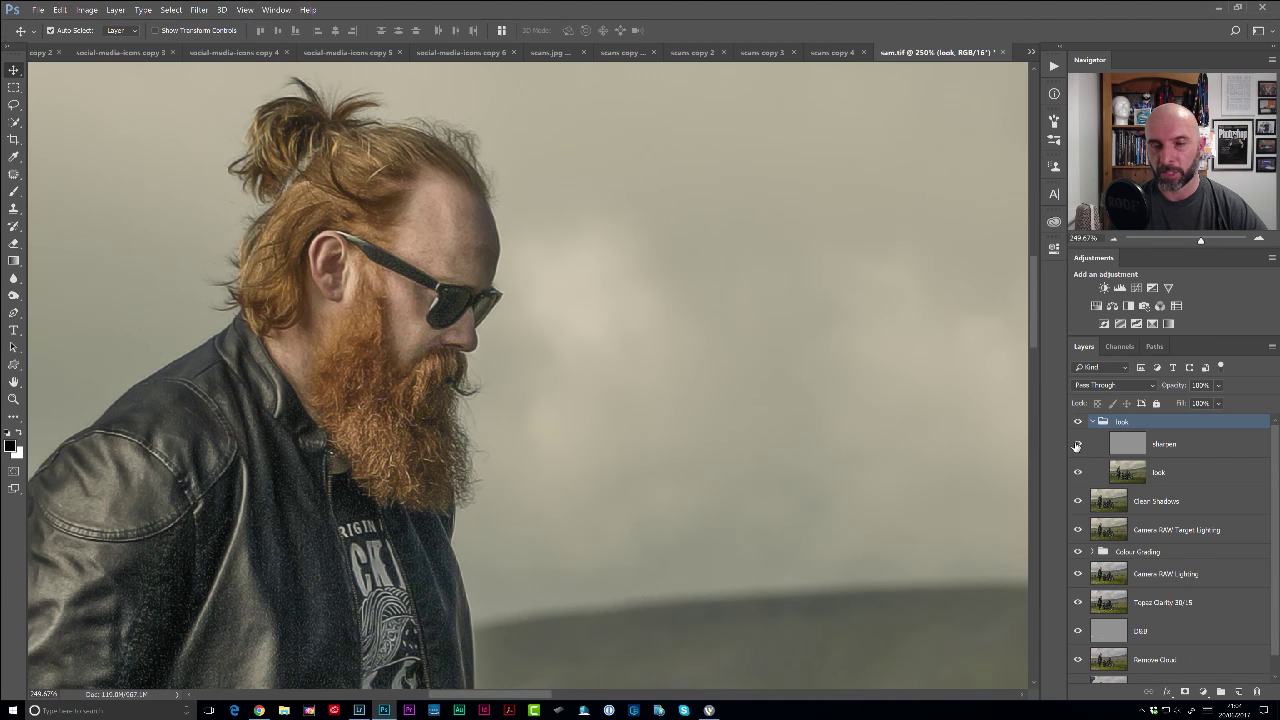
pyautogui.click(1077, 445)
pyautogui.click(1077, 445)
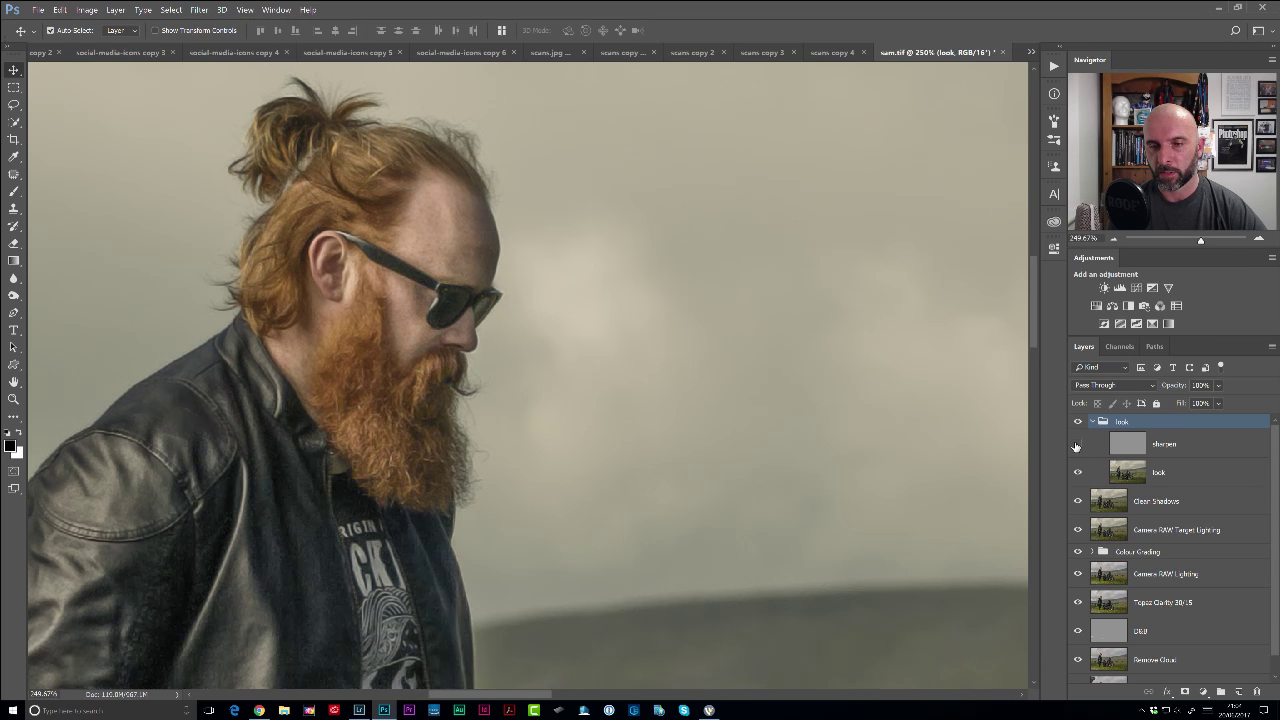
pyautogui.click(1077, 445)
pyautogui.click(1091, 422)
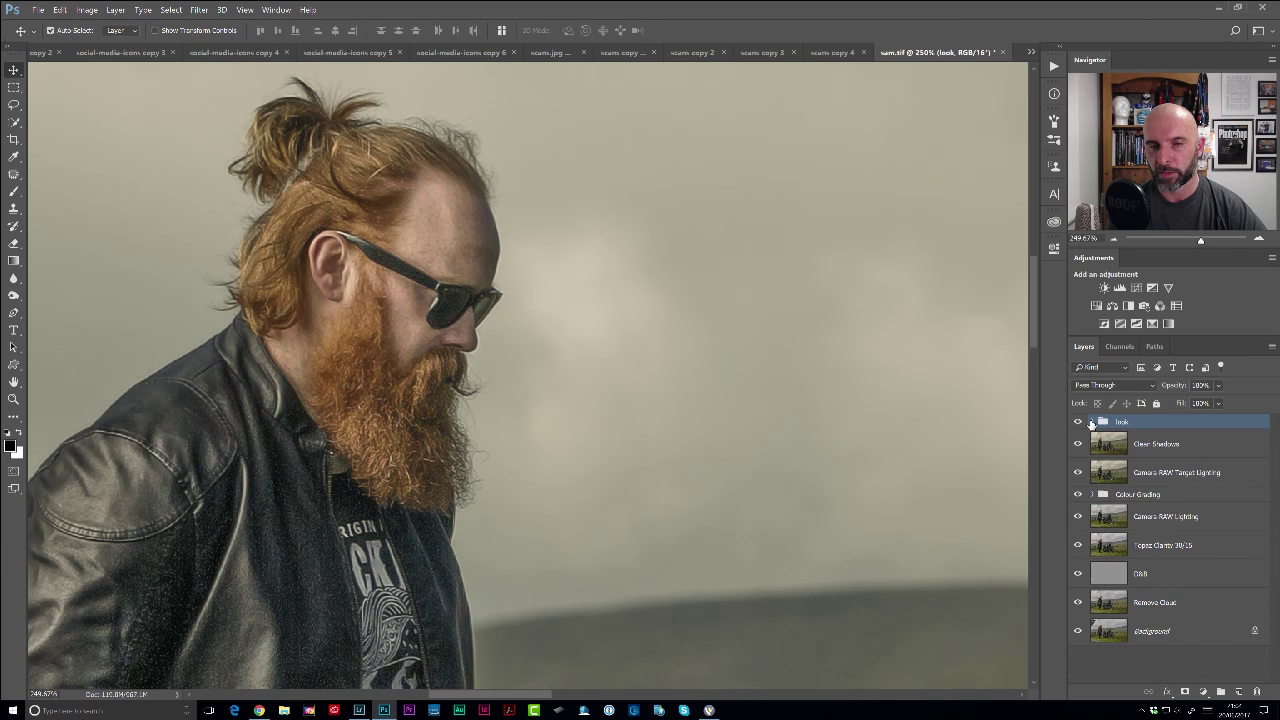